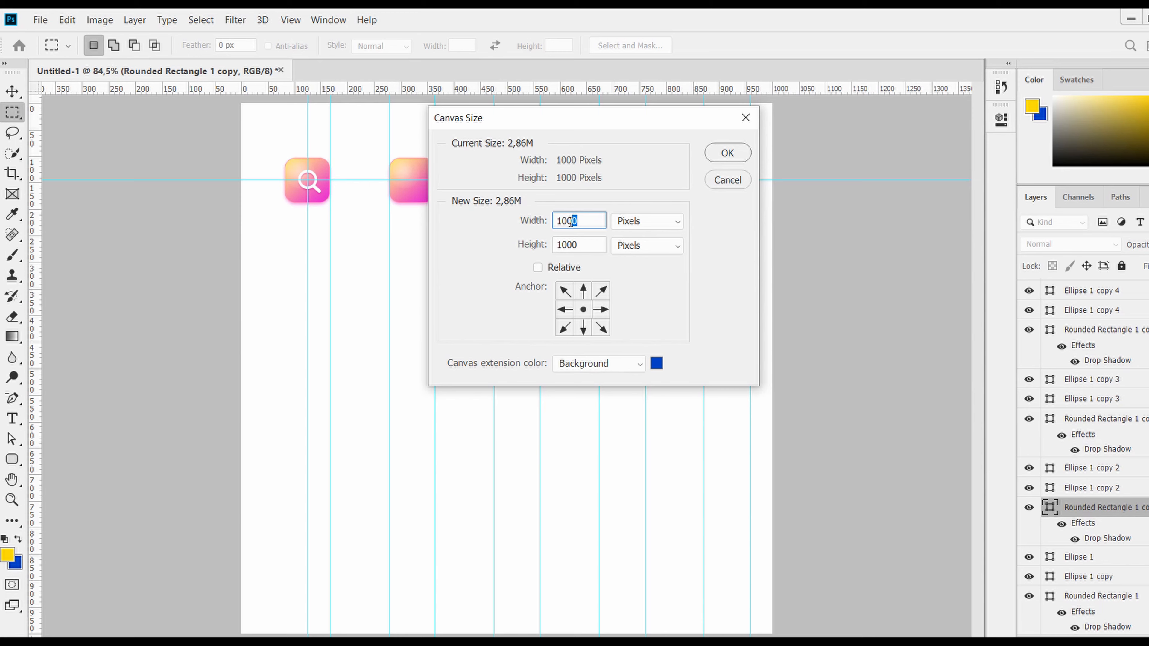
# Widen the canvas on its right side and stretch the white background layer over the added strip.
pyautogui.click(564, 309)
pyautogui.click(727, 153)
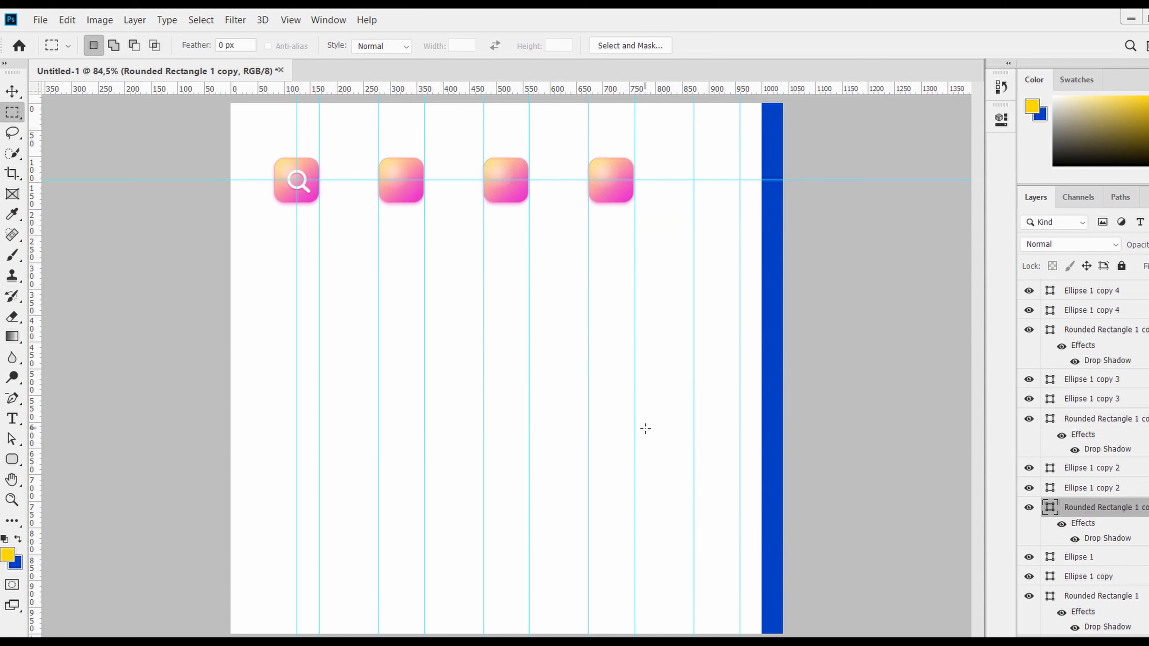
pyautogui.press('v')
pyautogui.click(756, 243)
pyautogui.hotkey('ctrl', 't')
pyautogui.moveTo(782, 369); pyautogui.dragTo(808, 367)
pyautogui.press('Return')
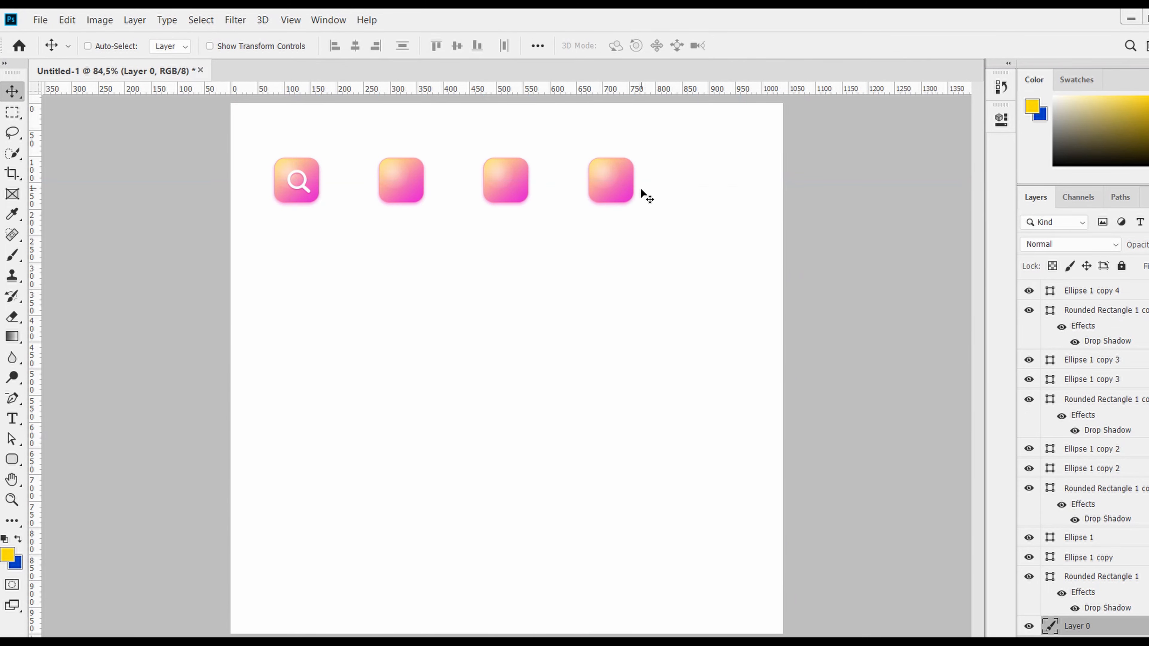
pyautogui.hotkey('ctrl', 'j')
pyautogui.click(623, 191)
pyautogui.keyDown('alt'); pyautogui.moveTo(623, 199); pyautogui.dragTo(725, 204); pyautogui.keyUp('alt')
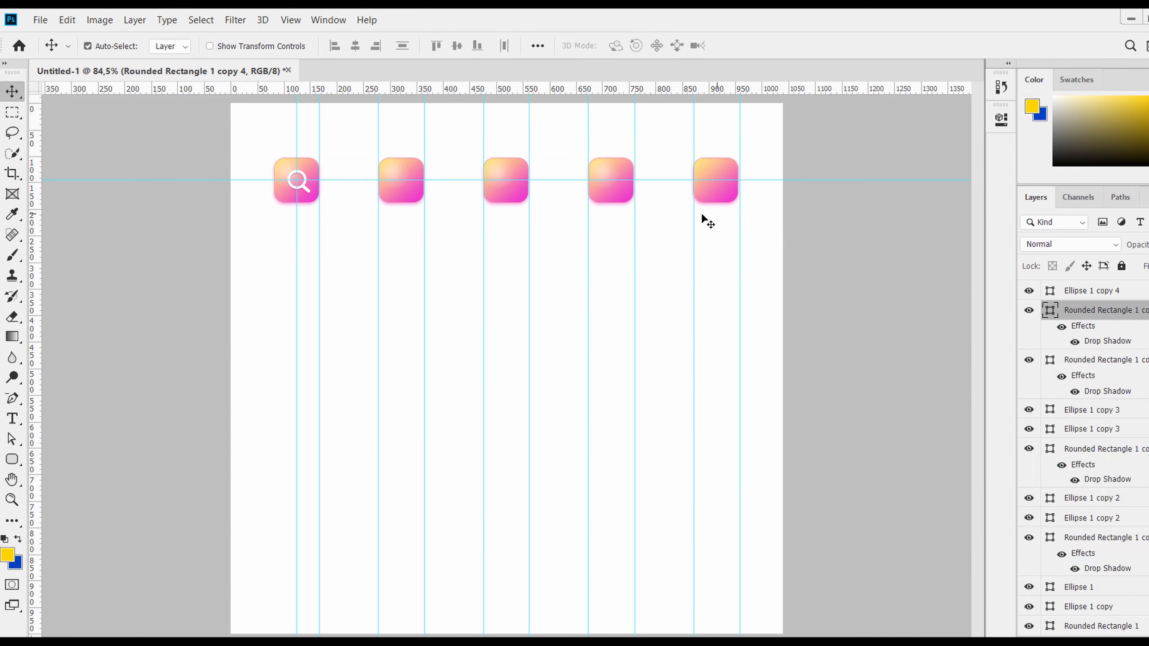
pyautogui.hotkey('ctrl', 'z')
# Duplicate the fourth icon tile together with its two ellipses between the guides of the fifth column.
pyautogui.keyDown('shift'); pyautogui.click(607, 186); pyautogui.keyUp('shift')
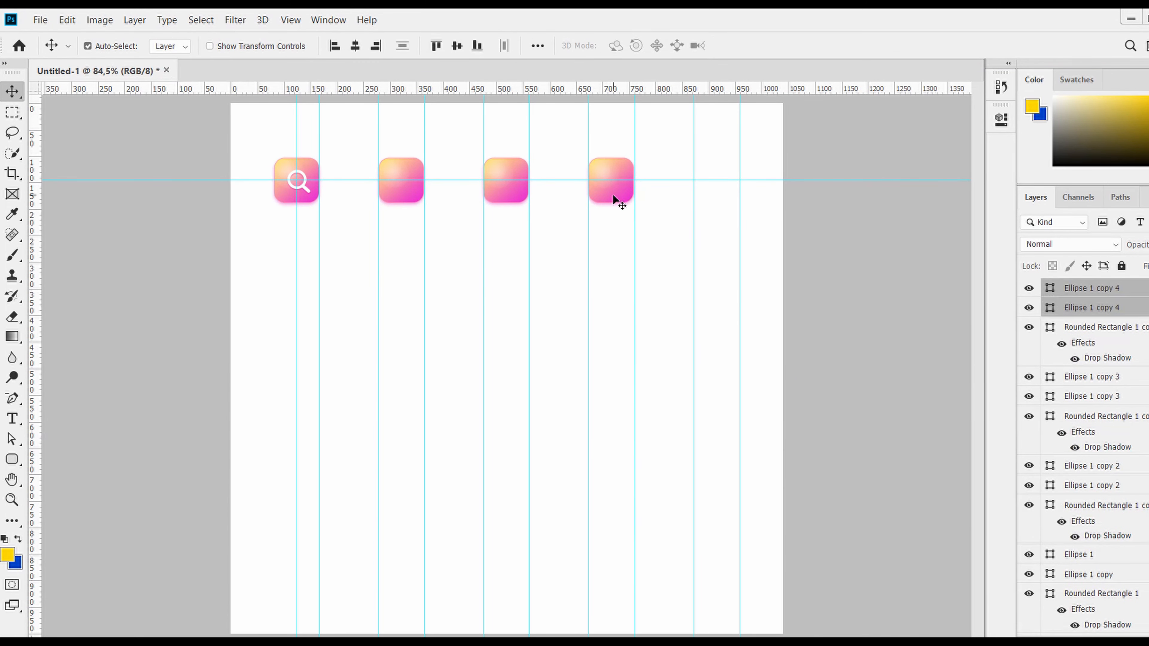
pyautogui.moveTo(616, 198); pyautogui.dragTo(710, 202)
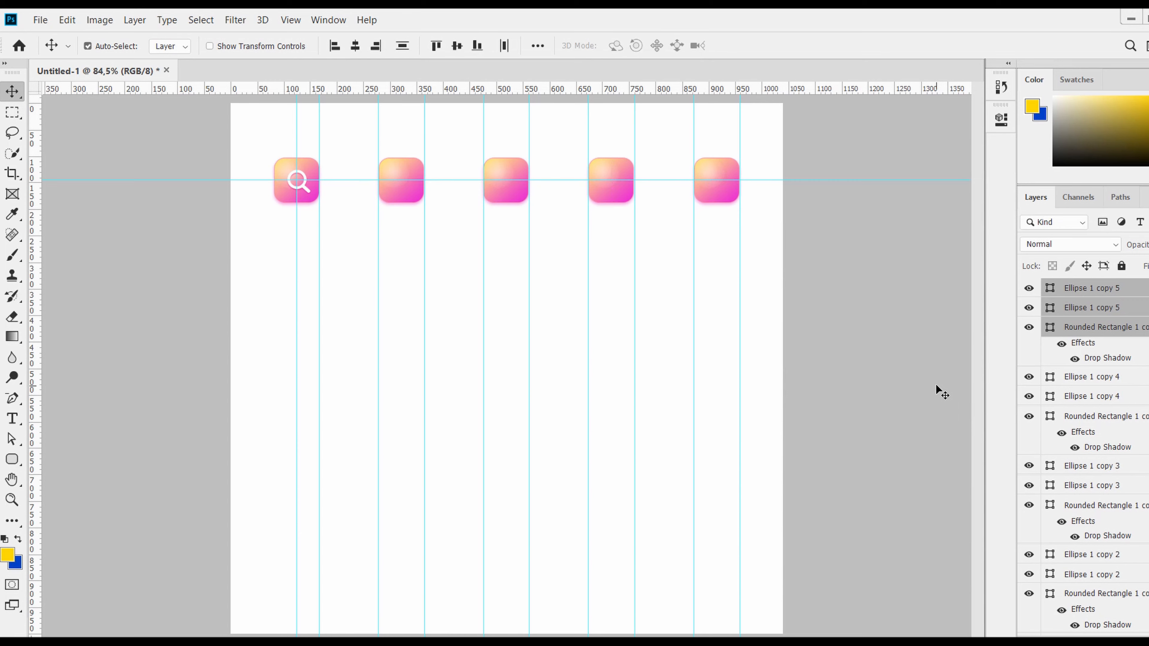
# Select all the icon tiles and move the whole row down 130 px.
pyautogui.moveTo(169, 151); pyautogui.dragTo(850, 273)
pyautogui.hotkey('shift', 'Down')
pyautogui.hotkey('shift', 'Down')
pyautogui.hotkey('shift', 'Down')
pyautogui.hotkey('shift', 'Down')
pyautogui.hotkey('shift', 'Down')
pyautogui.hotkey('shift', 'Down')
pyautogui.hotkey('shift', 'Down')
pyautogui.hotkey('shift', 'Down')
pyautogui.hotkey('shift', 'Down')
pyautogui.hotkey('shift', 'Down')
pyautogui.hotkey('shift', 'Down')
pyautogui.hotkey('shift', 'Down')
pyautogui.hotkey('shift', 'Down')
pyautogui.hotkey('shift', 'Down')
pyautogui.hotkey('shift', 'Up')
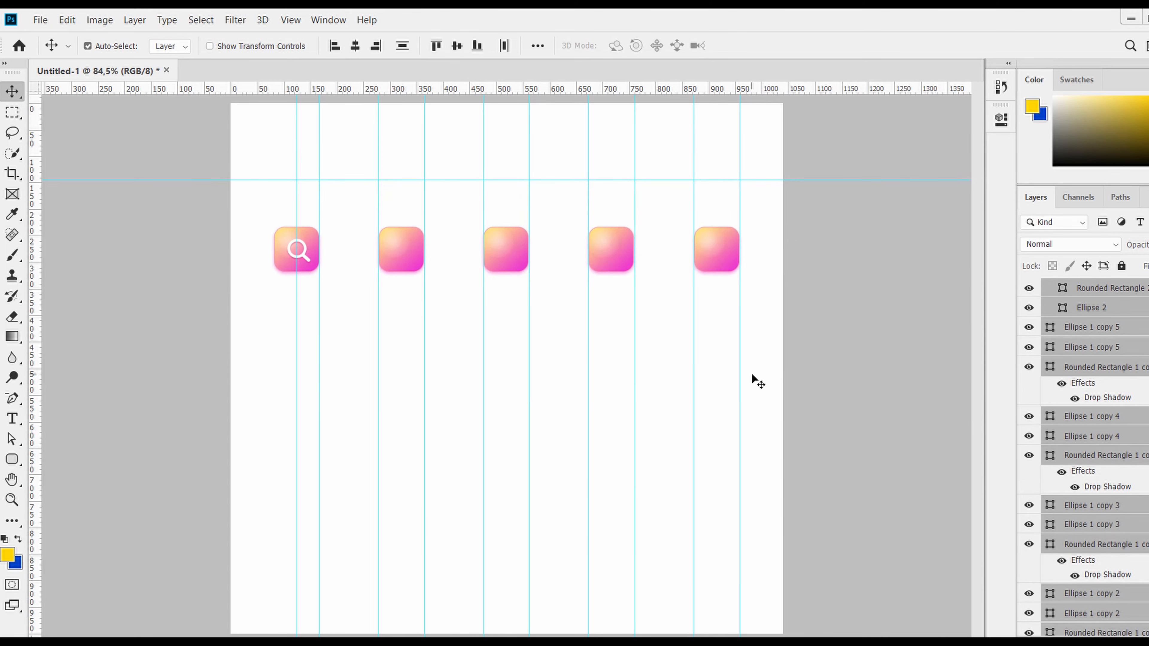
pyautogui.moveTo(500, 252); pyautogui.dragTo(541, 410)
pyautogui.hotkey('ctrl', 'z')
pyautogui.hotkey('ctrl', 'z')
pyautogui.moveTo(610, 266); pyautogui.dragTo(608, 366)
pyautogui.hotkey('ctrl', 'z')
# Duplicate the row of five tiles about 235 px below the first row and delete the extra background layer copy.
pyautogui.scroll(-5, 1078, 629)
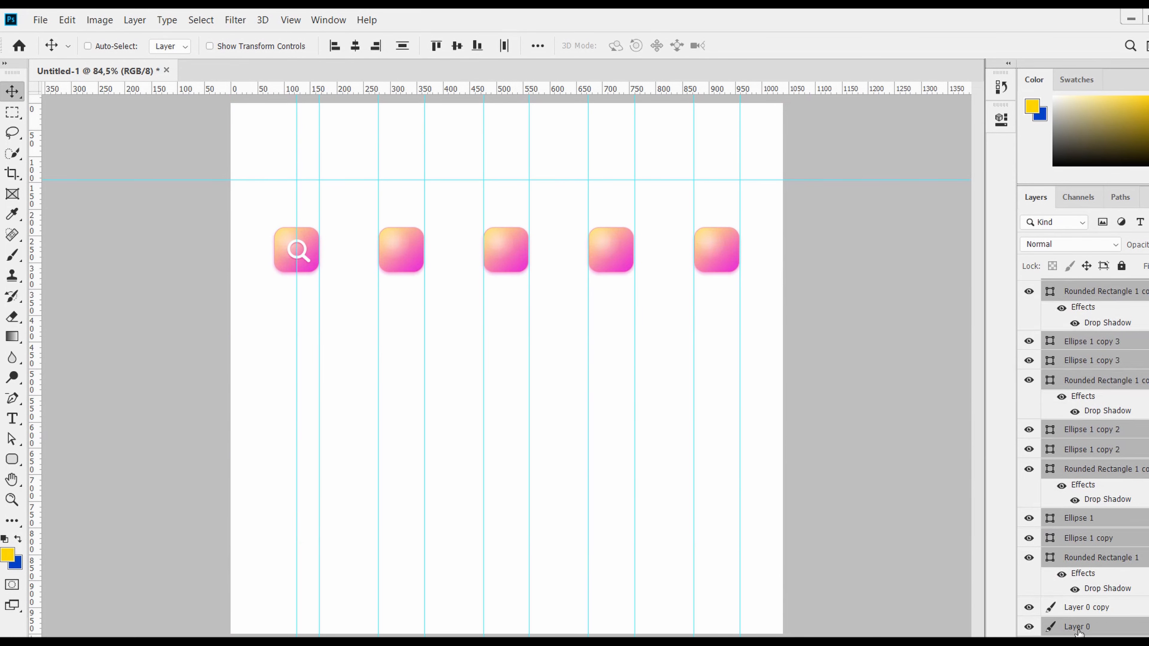
pyautogui.moveTo(612, 249); pyautogui.dragTo(612, 372)
pyautogui.scroll(-6, 1066, 616)
pyautogui.click(1079, 608)
pyautogui.press('Delete')
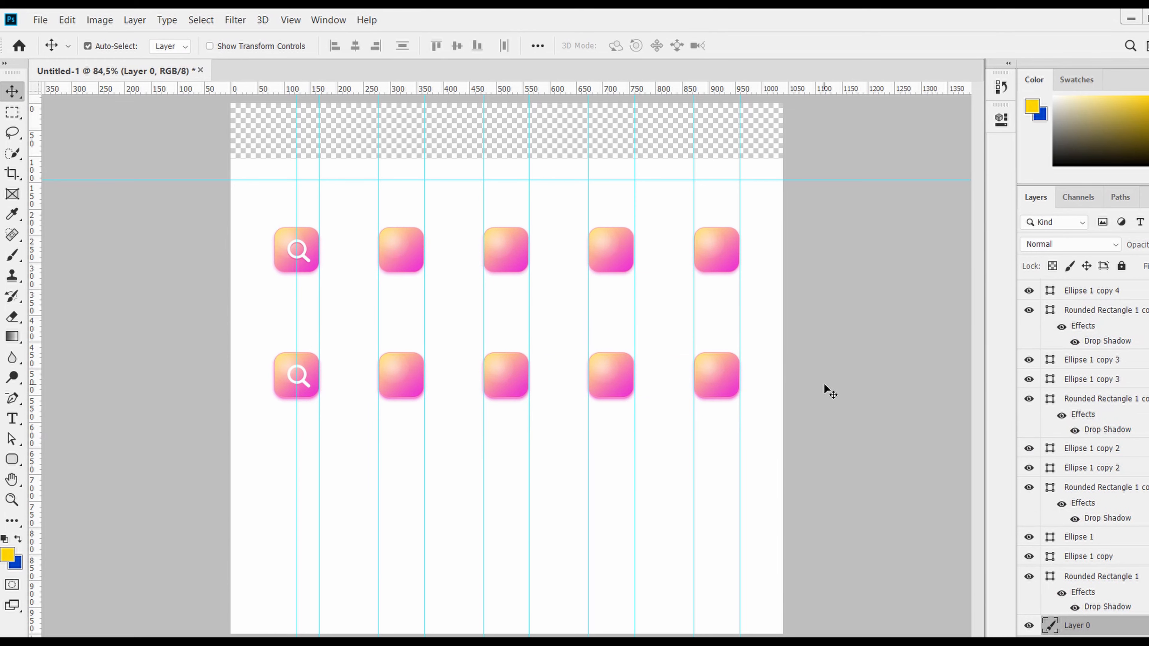
# Move the white background layer up to cover the whole canvas and hide the guides.
pyautogui.moveTo(755, 161); pyautogui.dragTo(758, 105)
pyautogui.hotkey('ctrl', 'h')
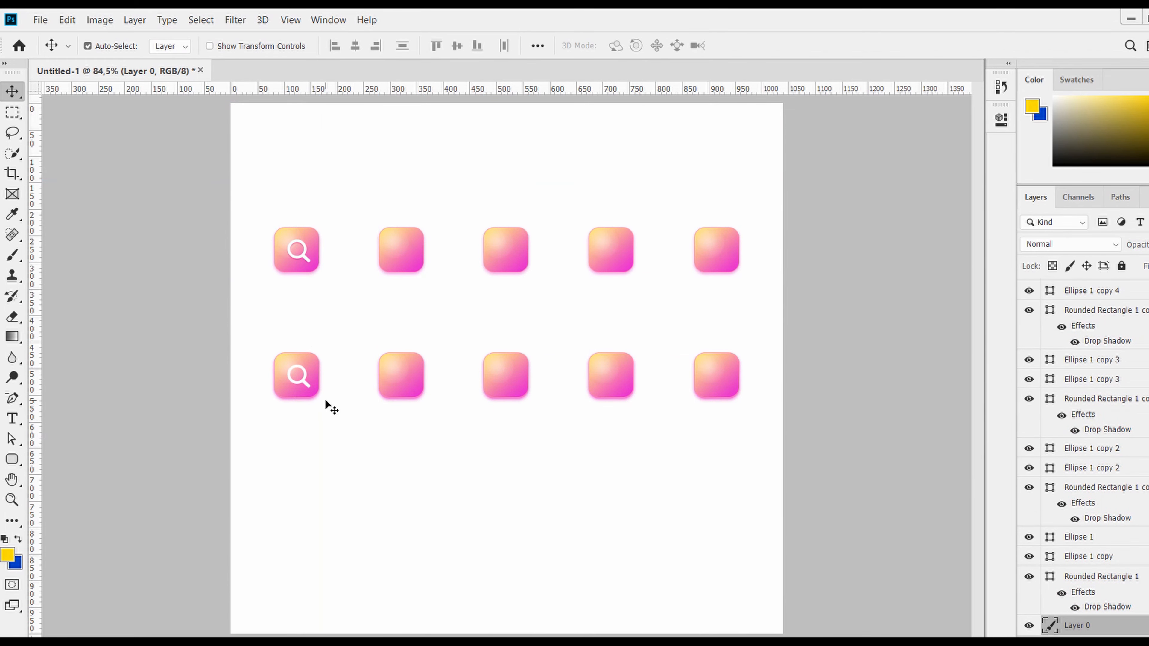
# Delete the magnifying glass shapes from the first tile of the second row.
pyautogui.click(302, 381)
pyautogui.press('Delete')
pyautogui.scroll(3, 1143, 353)
pyautogui.click(1116, 343)
pyautogui.press('Delete')
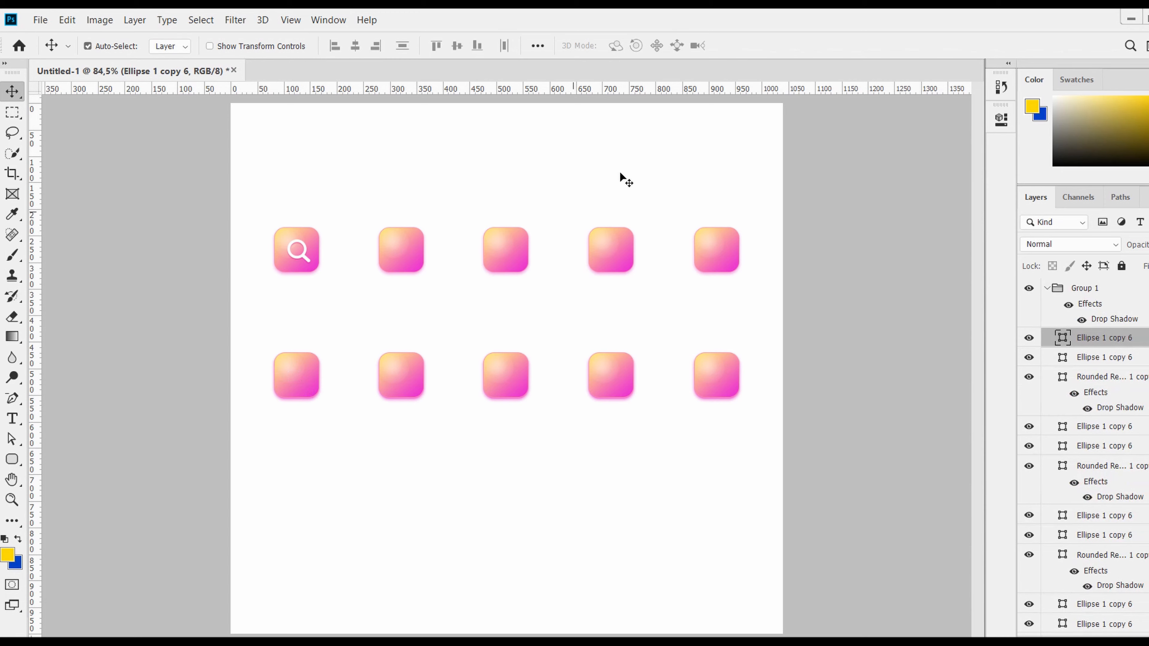
# Set the start stop of the fill gradient on the top row's second tile to blue #104ace.
pyautogui.click(412, 262)
pyautogui.press('u')
pyautogui.click(174, 45)
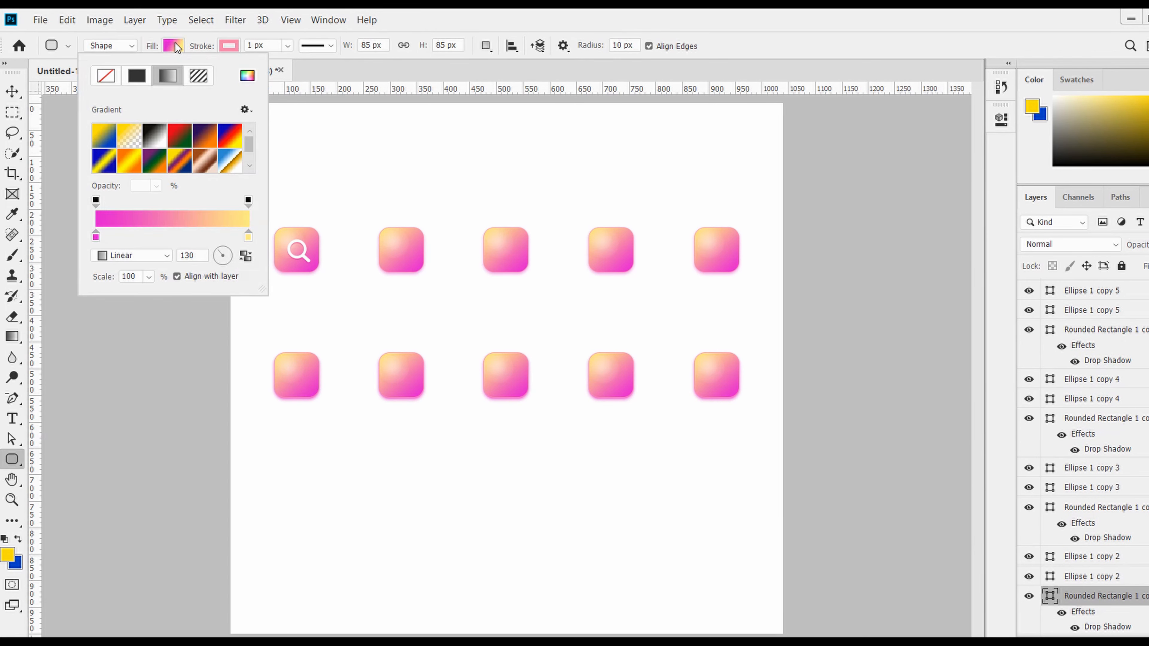
pyautogui.doubleClick(96, 238)
pyautogui.moveTo(931, 213)
pyautogui.mouseDown()
pyautogui.moveTo(933, 223)
pyautogui.moveTo(897, 180)
pyautogui.mouseUp()
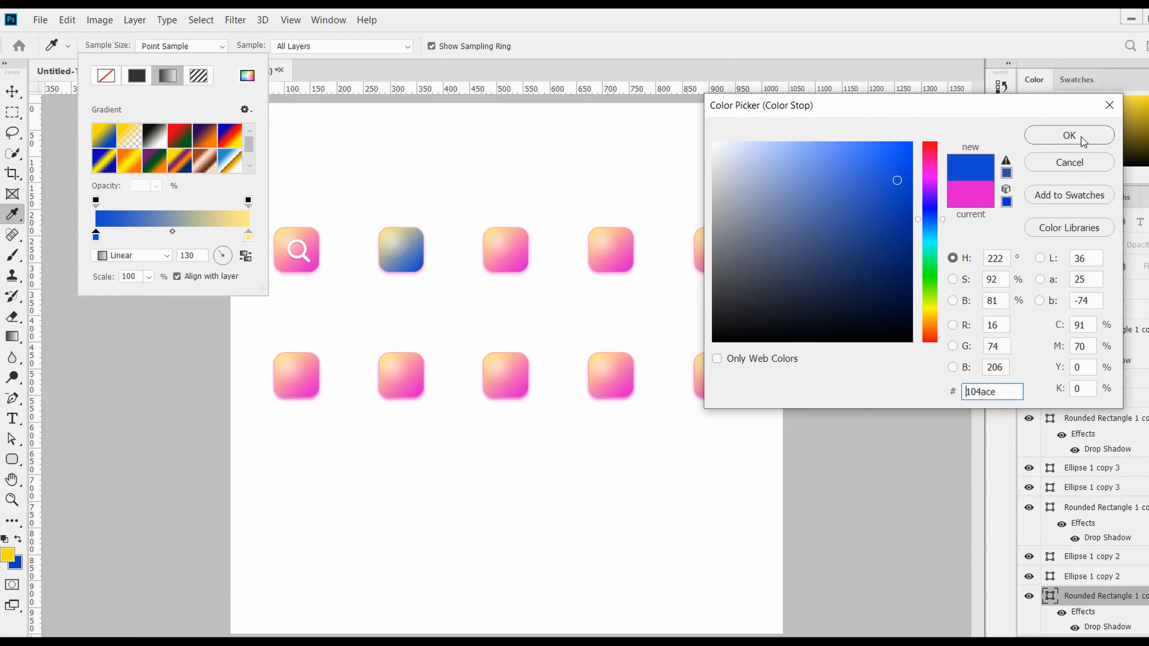
pyautogui.click(1081, 137)
# Change the stroke of the top row's second tile to a light blue.
pyautogui.click(229, 45)
pyautogui.click(302, 76)
pyautogui.click(419, 257)
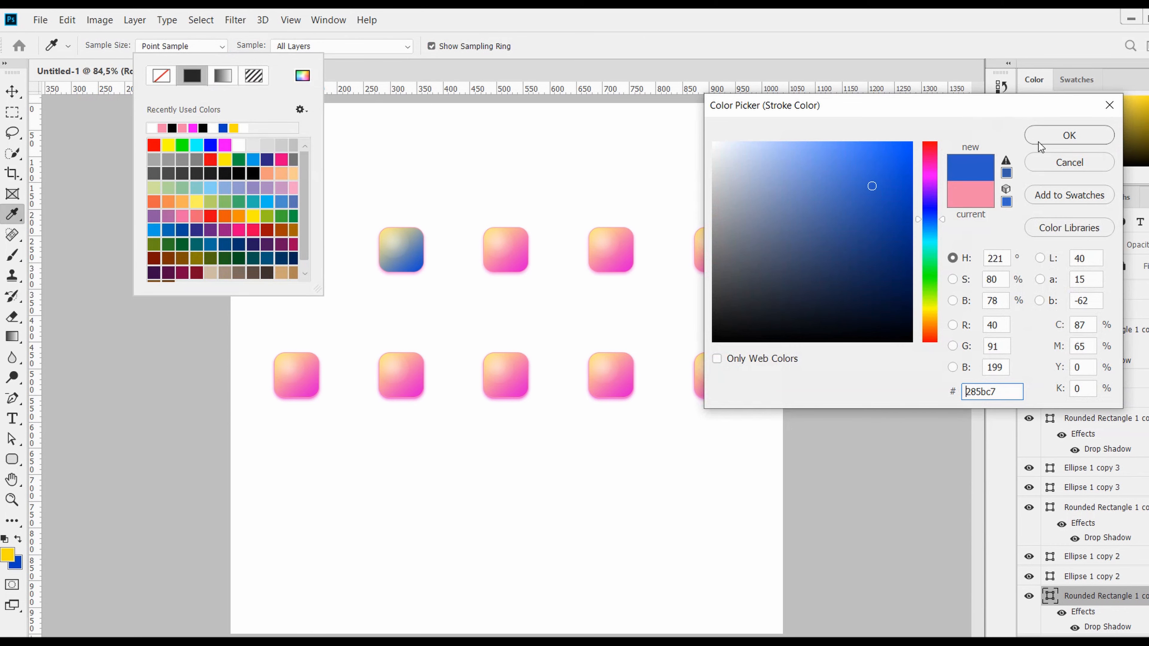
pyautogui.click(1040, 143)
pyautogui.click(302, 80)
pyautogui.click(929, 228)
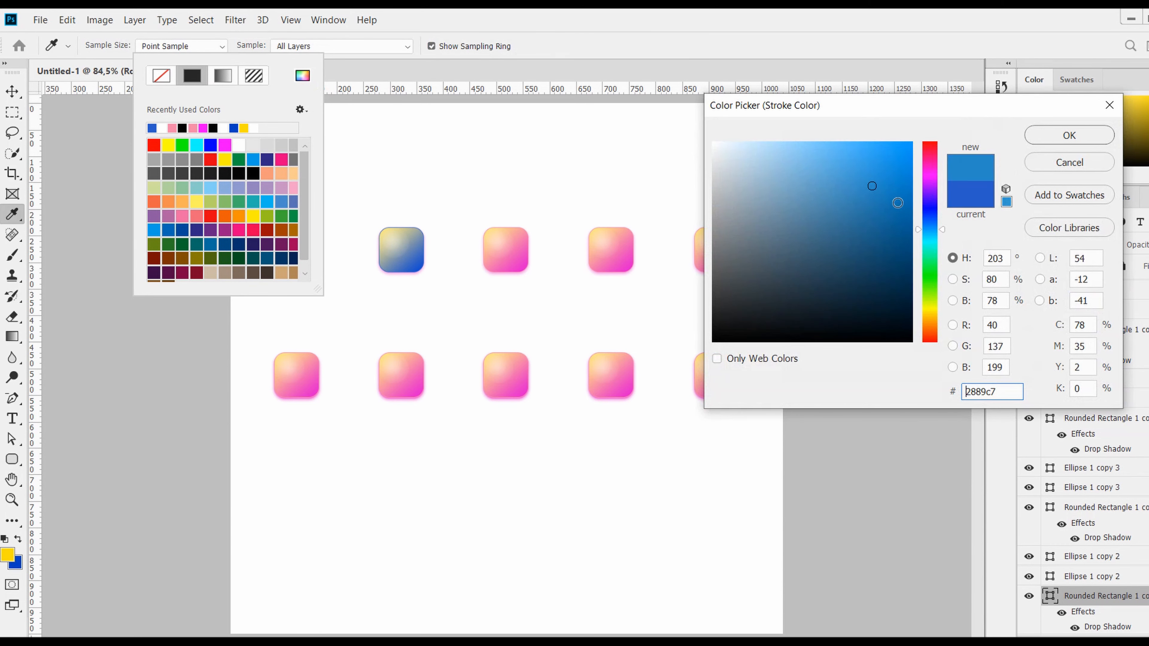
pyautogui.moveTo(897, 203); pyautogui.dragTo(859, 165)
pyautogui.click(1045, 135)
pyautogui.click(406, 256)
pyautogui.press('v')
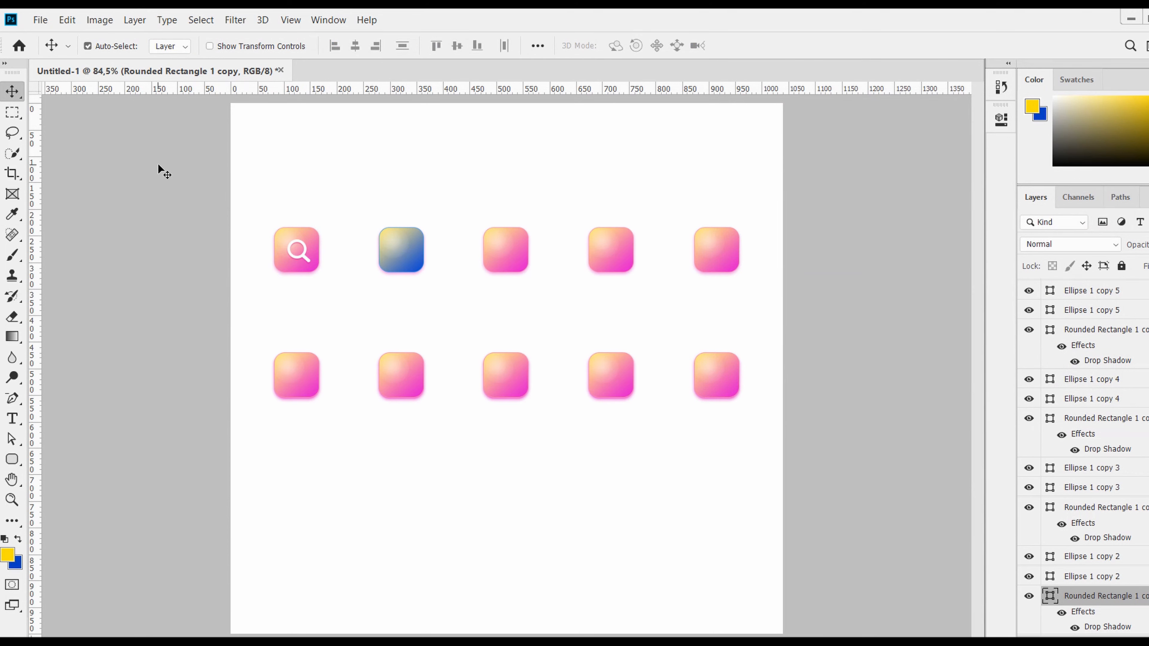
# Set the end stop of the second tile's fill gradient to light blue #0db2ef.
pyautogui.press('u')
pyautogui.click(173, 45)
pyautogui.doubleClick(249, 240)
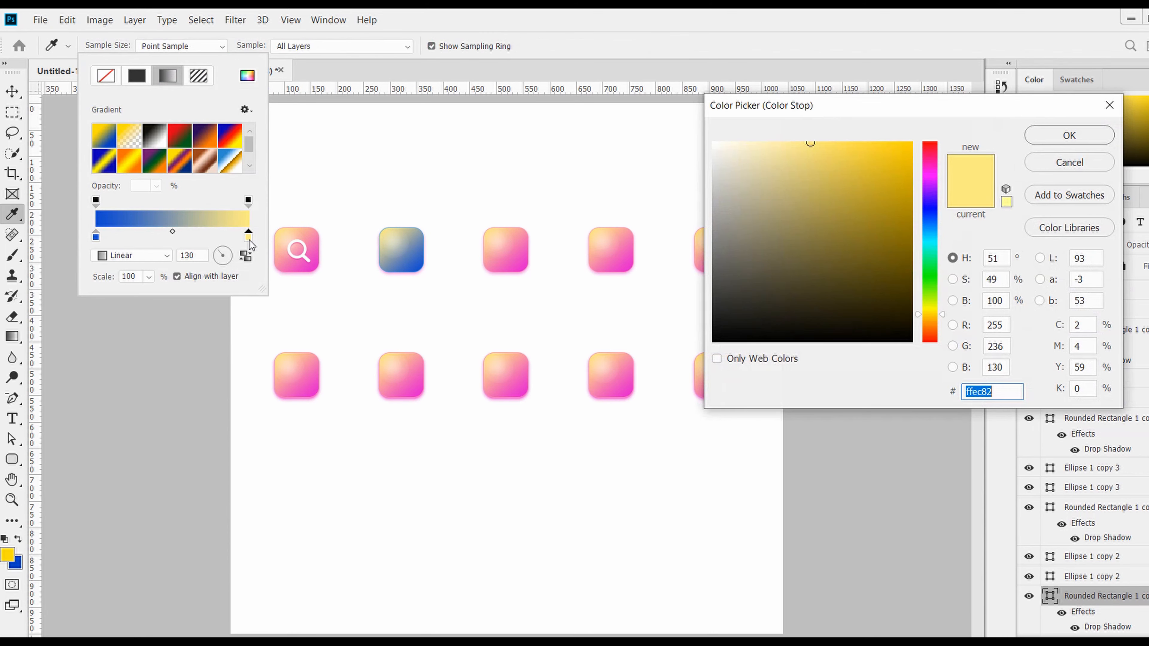
pyautogui.click(930, 229)
pyautogui.moveTo(899, 170); pyautogui.dragTo(901, 154)
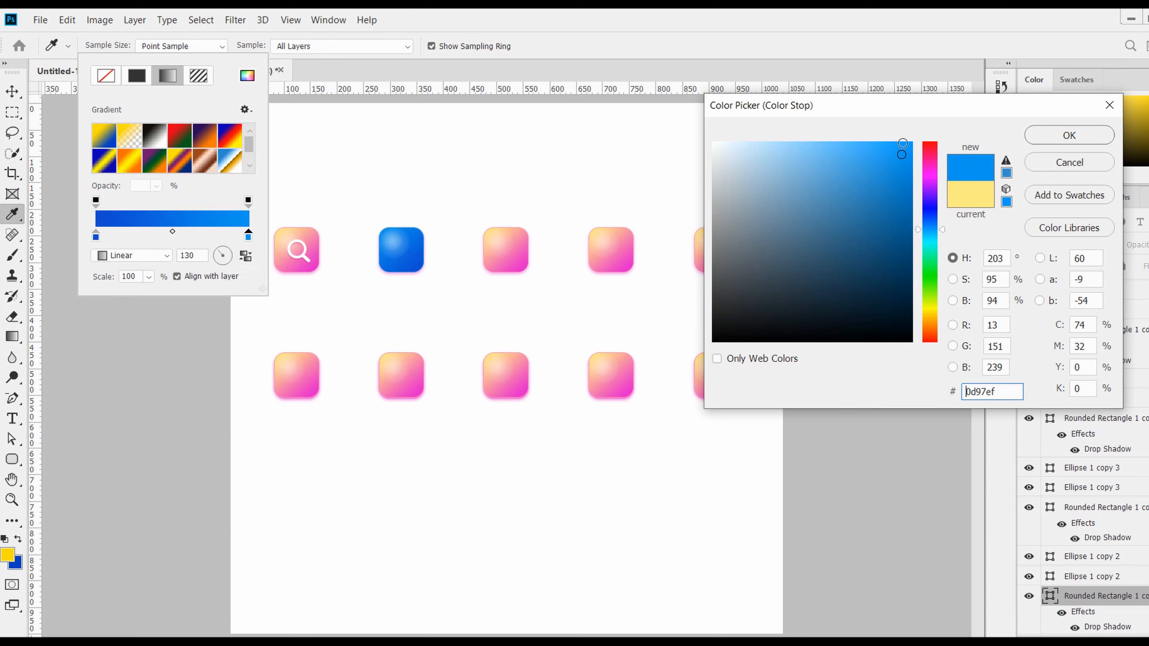
pyautogui.click(930, 243)
pyautogui.click(929, 234)
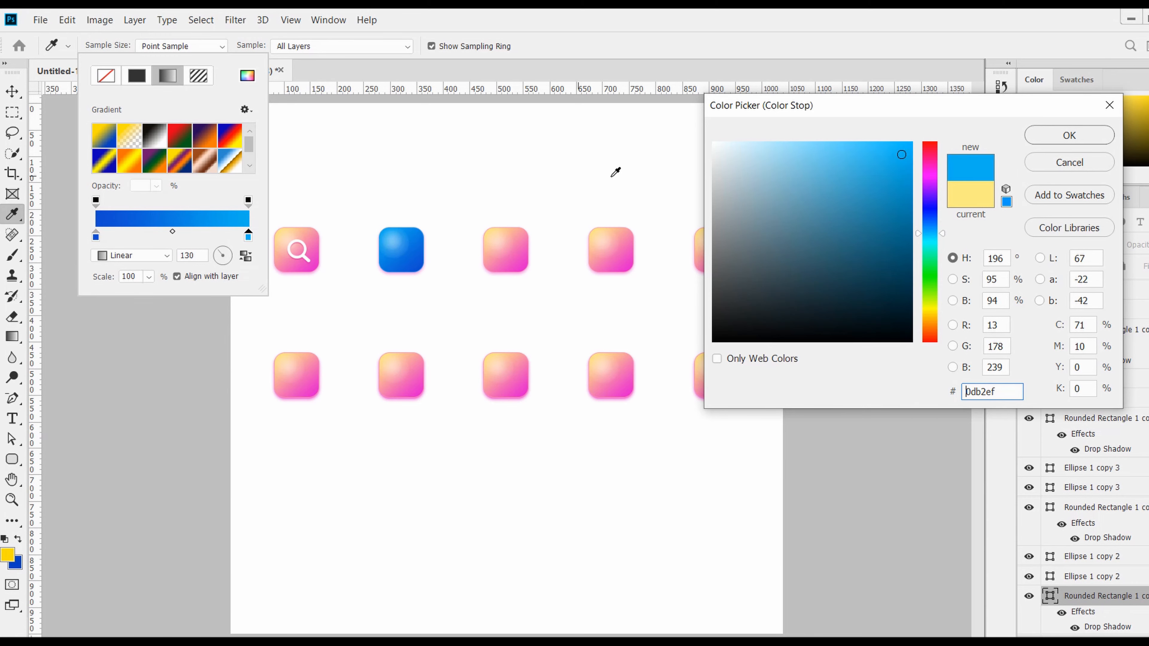
pyautogui.click(1084, 137)
# Set the second tile's drop shadow to a blue sampled from the tile itself.
pyautogui.doubleClick(1145, 596)
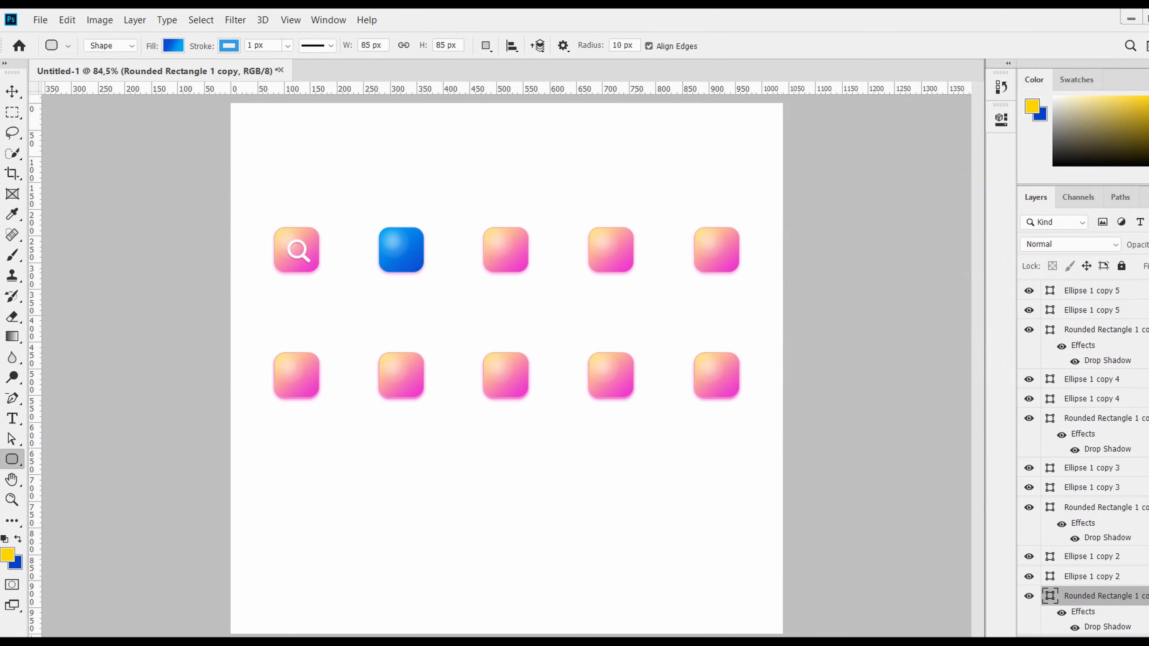
pyautogui.click(630, 381)
pyautogui.click(962, 143)
pyautogui.click(423, 252)
pyautogui.click(1085, 136)
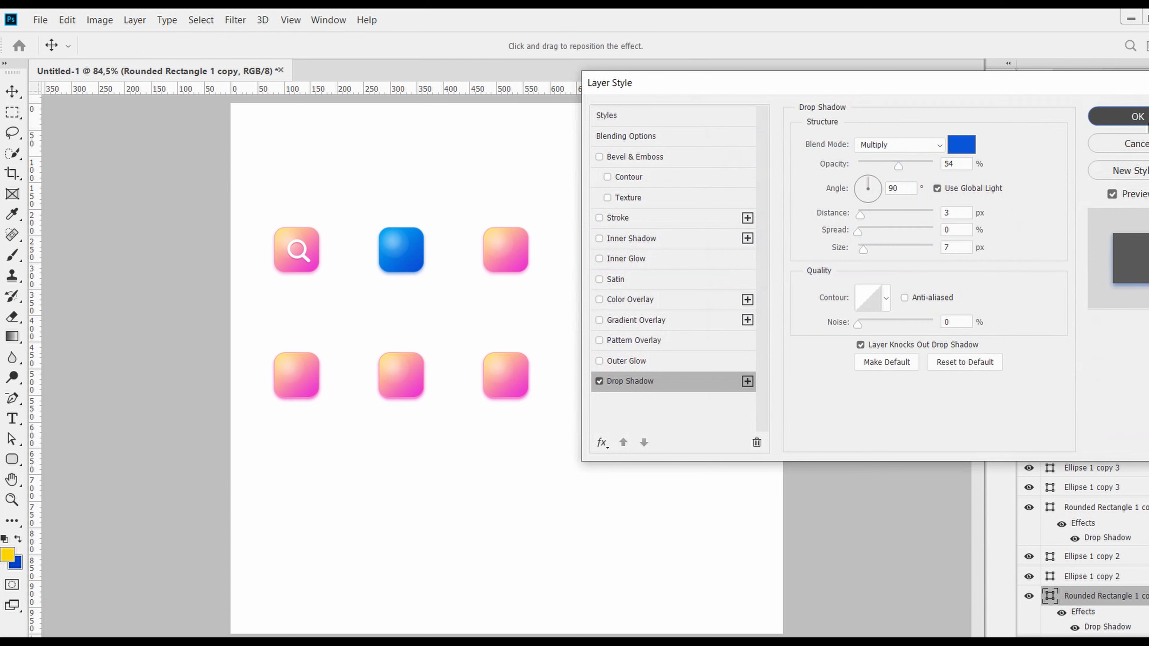
pyautogui.click(1137, 116)
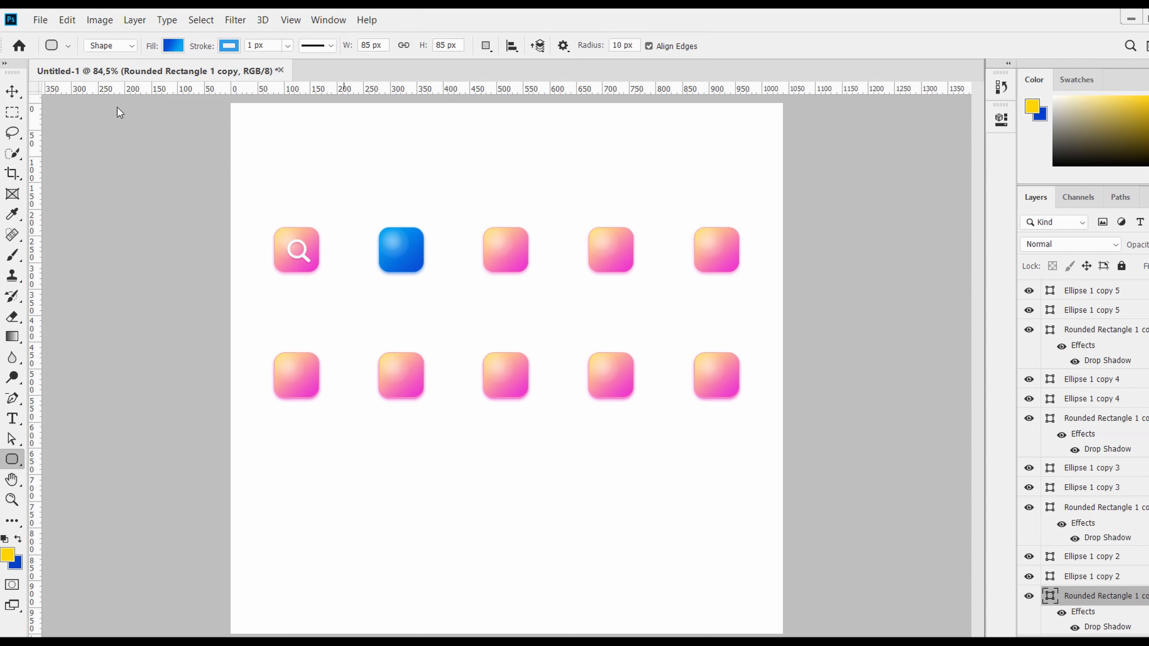
# Set the start stop of the fill gradient on the top row's third tile to orange #f96b0c.
pyautogui.press('v')
pyautogui.click(525, 277)
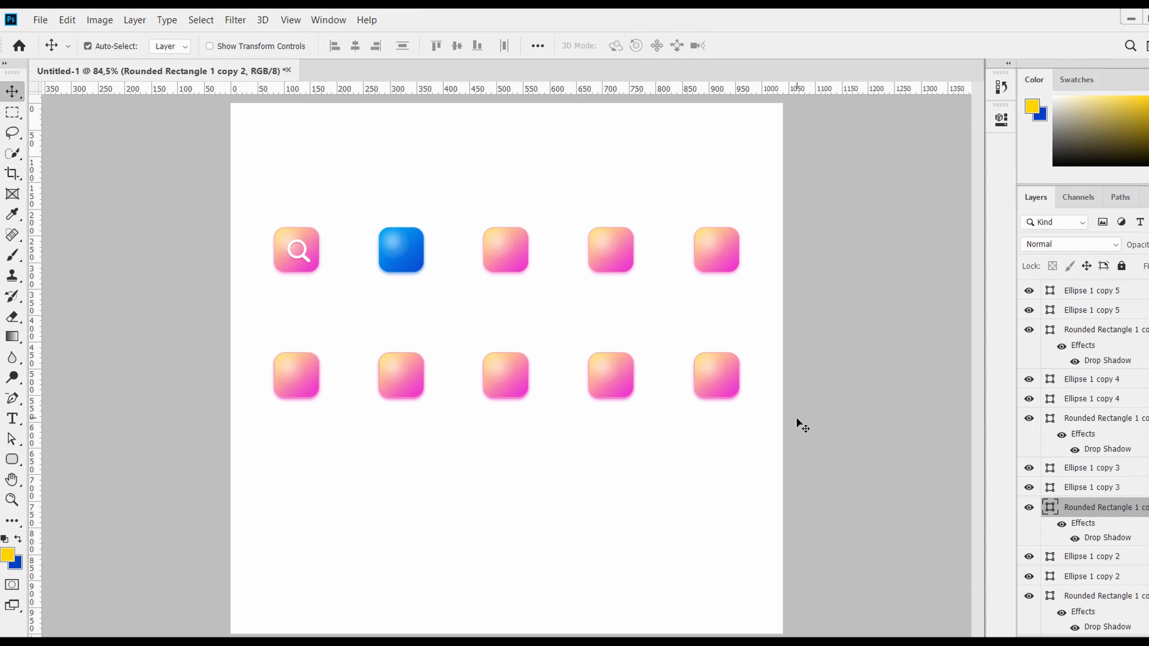
pyautogui.press('u')
pyautogui.click(173, 45)
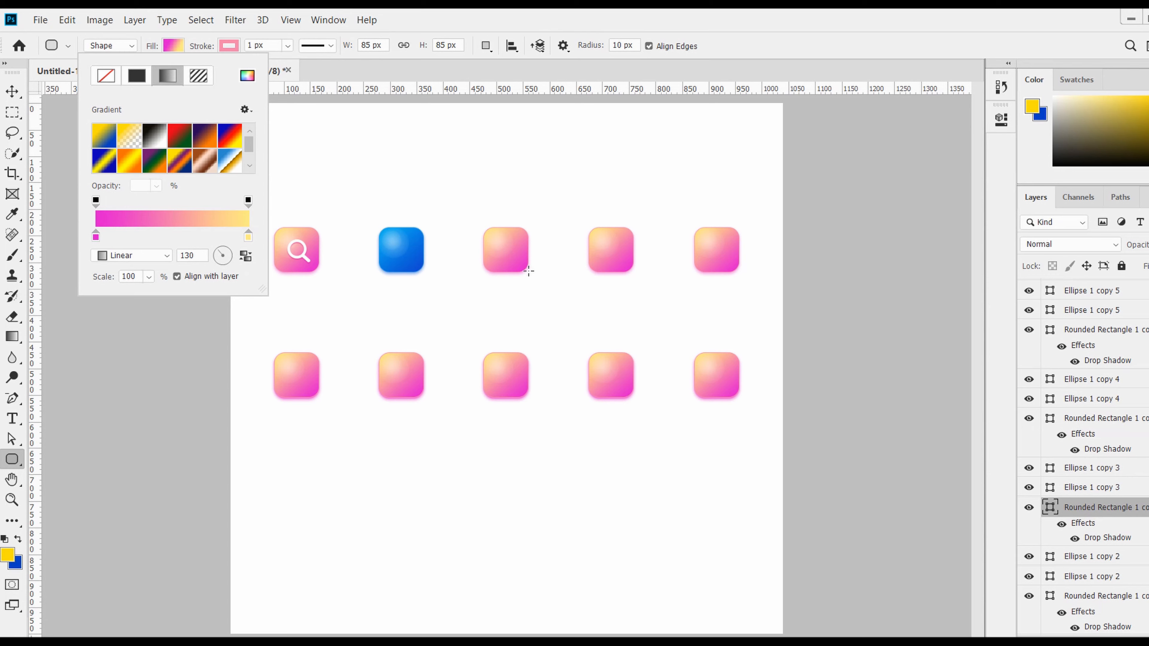
pyautogui.click(96, 238)
pyautogui.doubleClick(96, 238)
pyautogui.click(929, 329)
pyautogui.moveTo(900, 151)
pyautogui.mouseDown()
pyautogui.moveTo(913, 149)
pyautogui.moveTo(903, 147)
pyautogui.mouseUp()
pyautogui.press('Return')
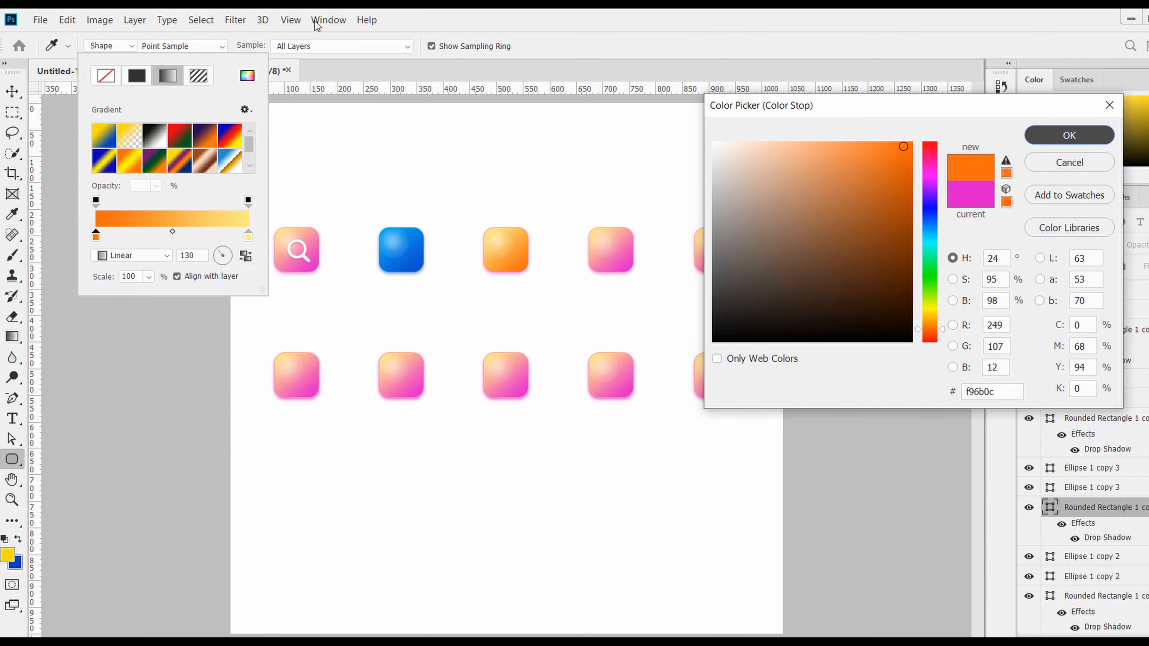
# Set the third tile's stroke to orange #fc9c39 sampled from its gradient fill.
pyautogui.click(216, 46)
pyautogui.click(302, 76)
pyautogui.click(511, 254)
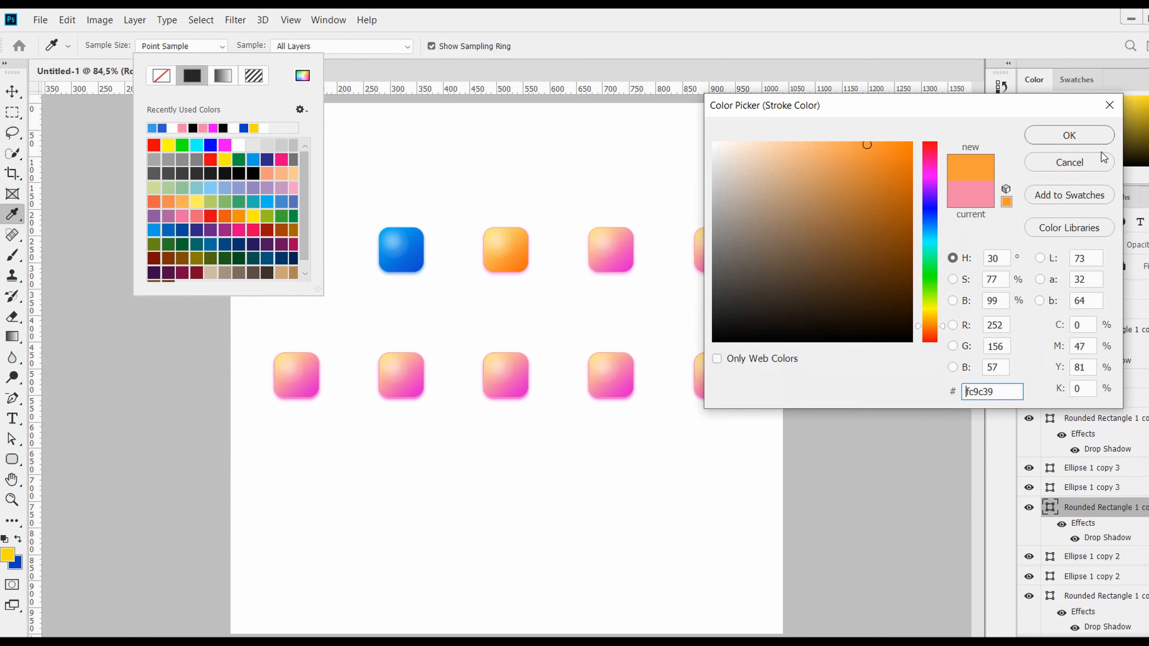
pyautogui.click(1090, 138)
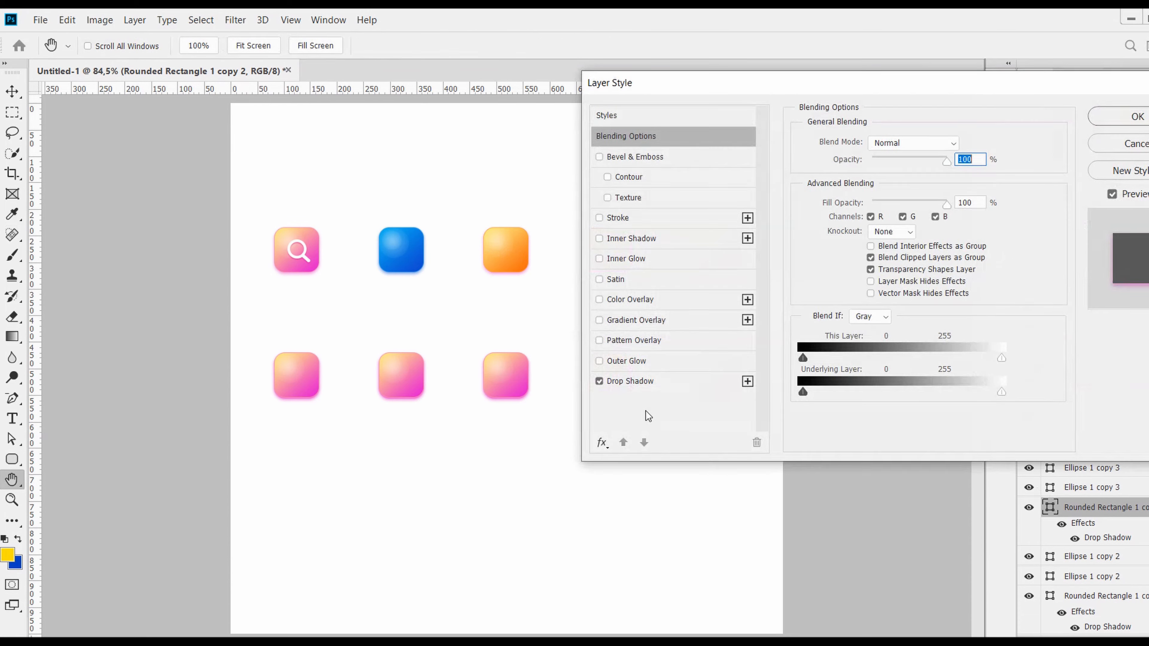
# Set the third tile's drop shadow to an orange sampled from the tile itself.
pyautogui.click(647, 381)
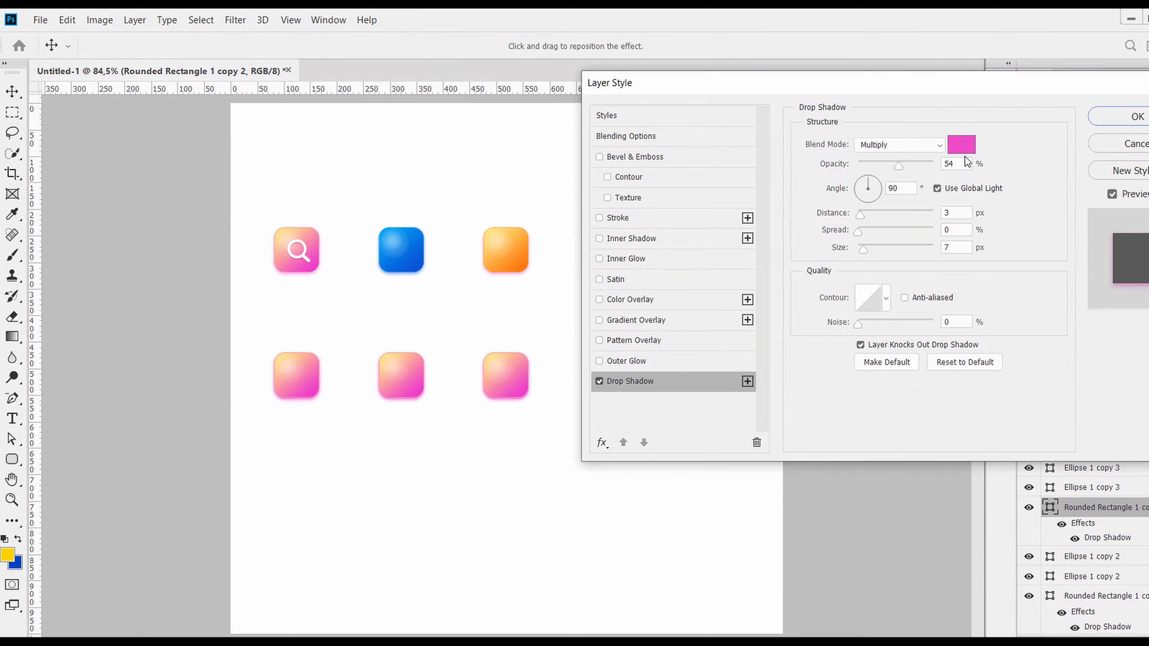
pyautogui.click(961, 144)
pyautogui.click(526, 254)
pyautogui.click(1081, 125)
pyautogui.click(1140, 120)
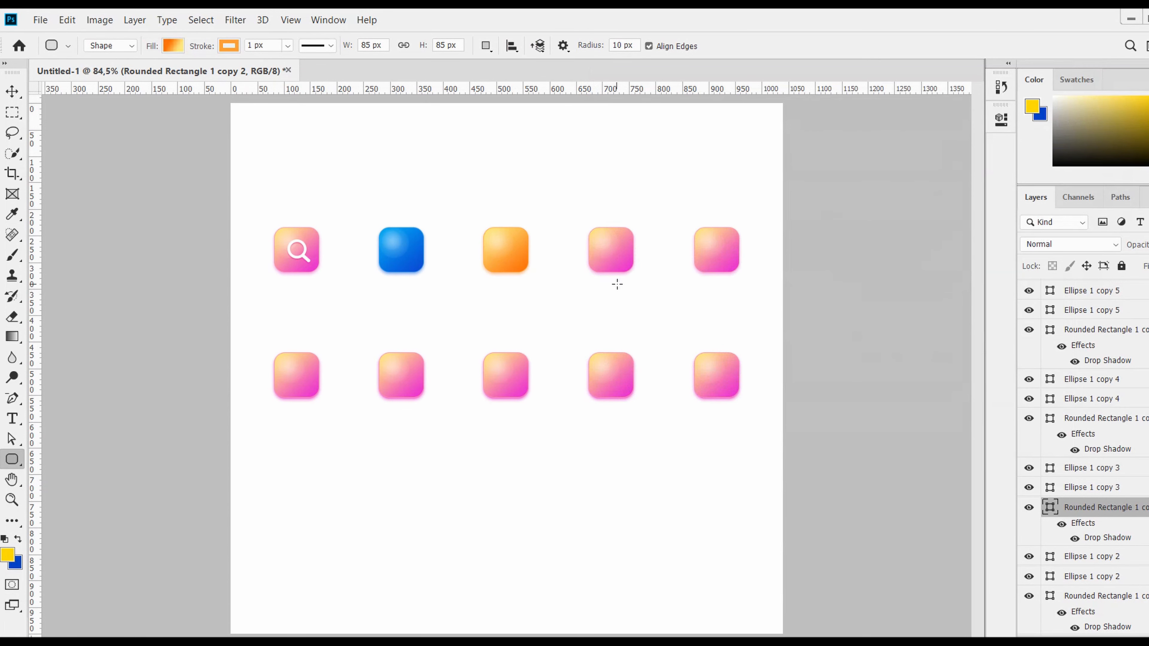
# Set the start stop of the fill gradient on the top row's fourth tile to purple #8d13e3.
pyautogui.press('v')
pyautogui.click(1050, 420)
pyautogui.press('u')
pyautogui.click(174, 46)
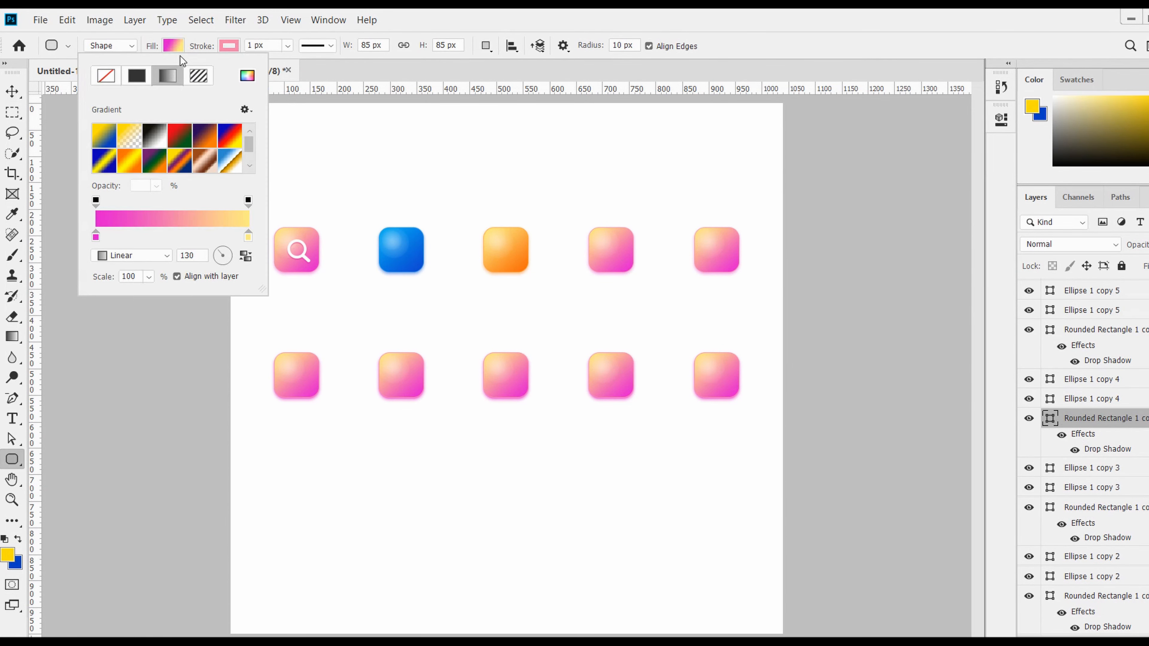
pyautogui.doubleClick(96, 238)
pyautogui.moveTo(930, 173); pyautogui.dragTo(925, 193)
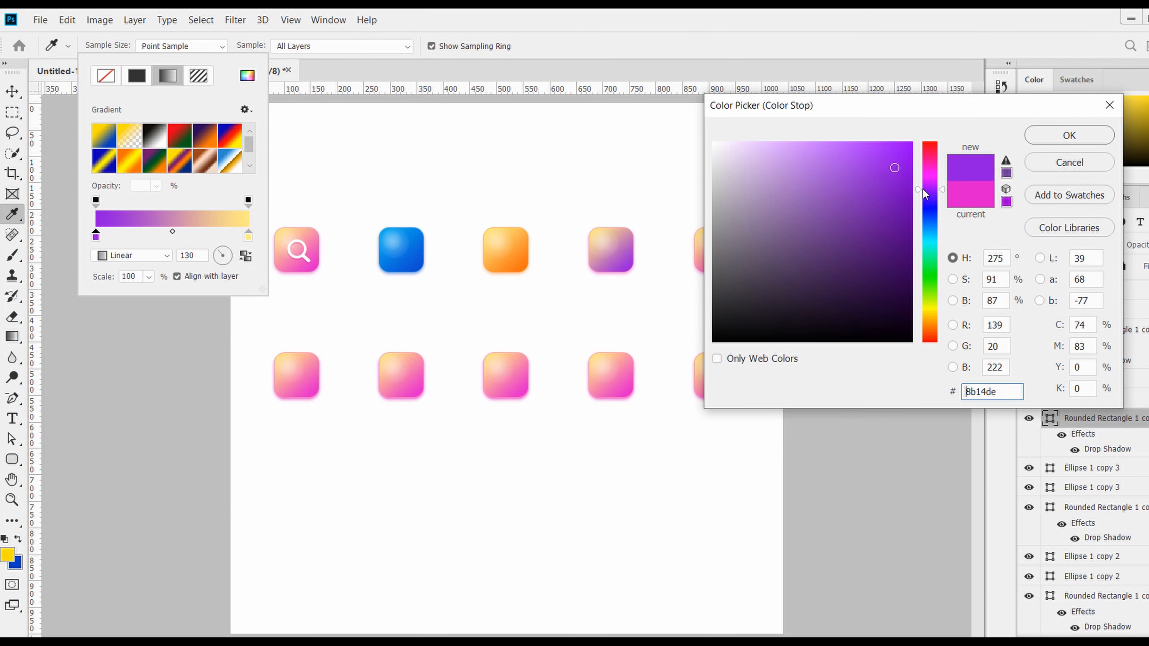
pyautogui.click(900, 164)
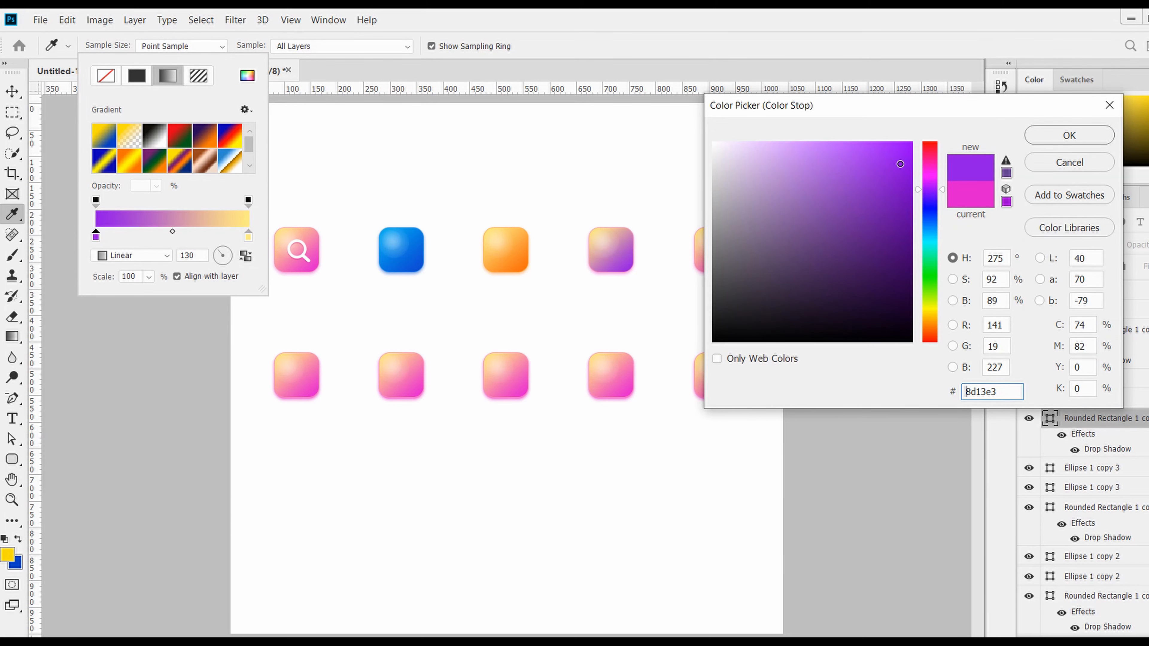
pyautogui.click(1066, 139)
# Set the end stop of the fourth tile's fill gradient to pink #e53fbf sampled from the first tile.
pyautogui.doubleClick(248, 237)
pyautogui.click(303, 263)
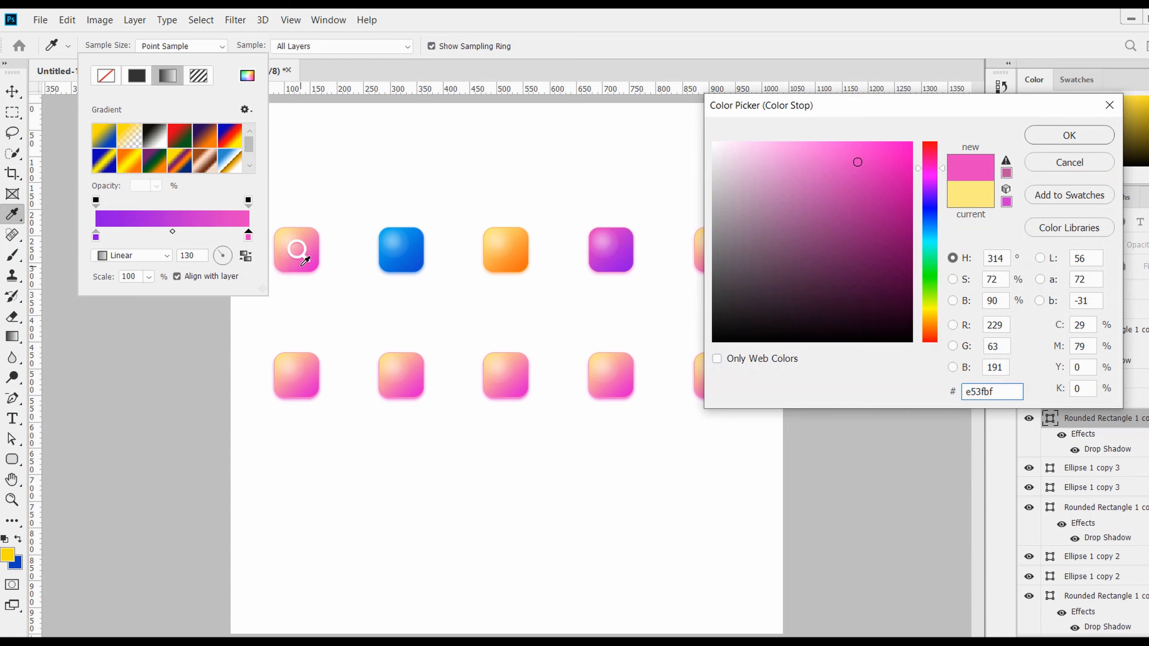
pyautogui.click(1068, 136)
# Set the fourth tile's stroke to purple #9815de sampled from the tile.
pyautogui.click(228, 45)
pyautogui.click(303, 75)
pyautogui.click(633, 253)
pyautogui.click(1079, 137)
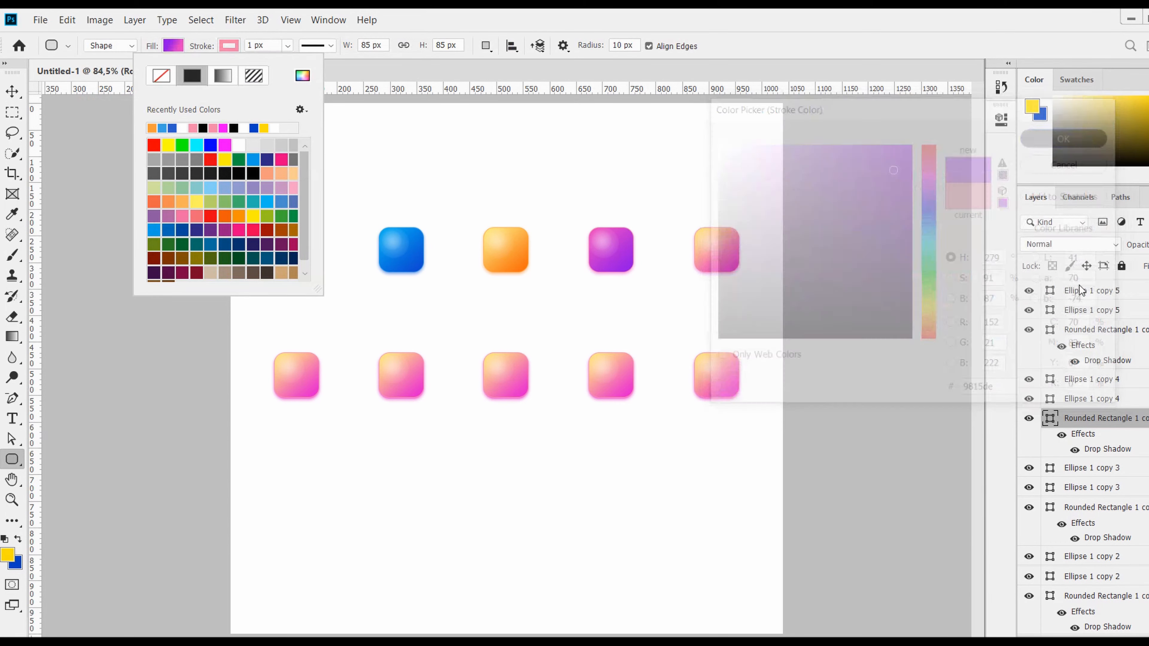
# Set the fourth tile's drop shadow to a purple sampled from the tile itself.
pyautogui.doubleClick(1131, 419)
pyautogui.click(625, 389)
pyautogui.moveTo(771, 81); pyautogui.dragTo(832, 278)
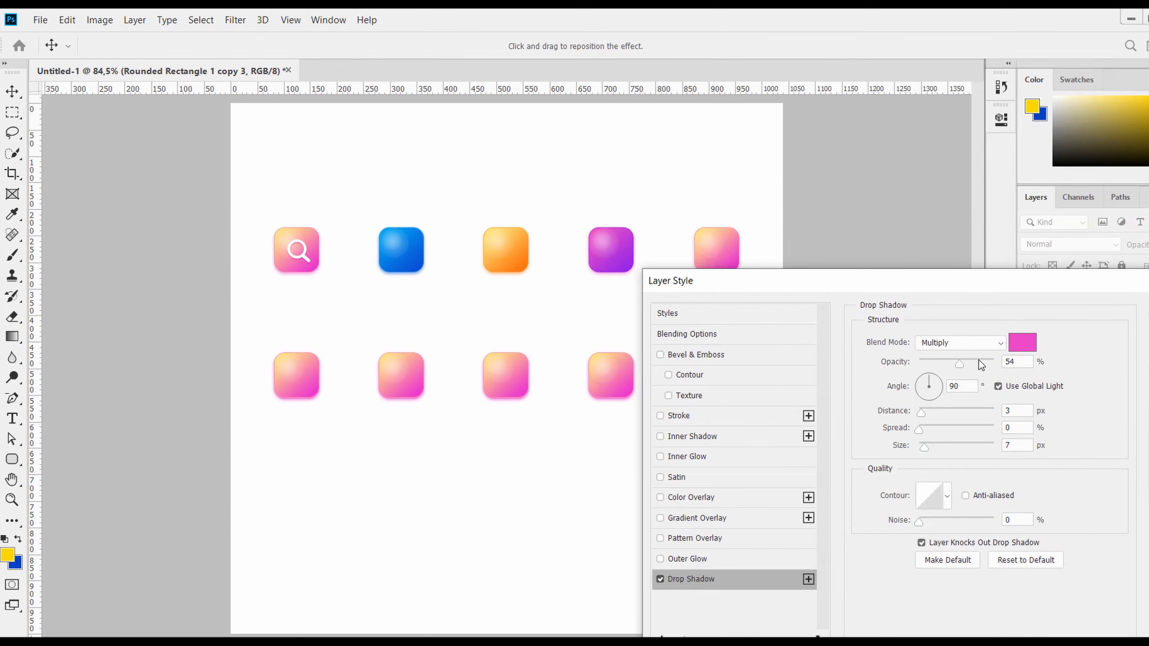
pyautogui.click(1023, 343)
pyautogui.click(610, 249)
pyautogui.press('Return')
pyautogui.press('Return')
pyautogui.press('v')
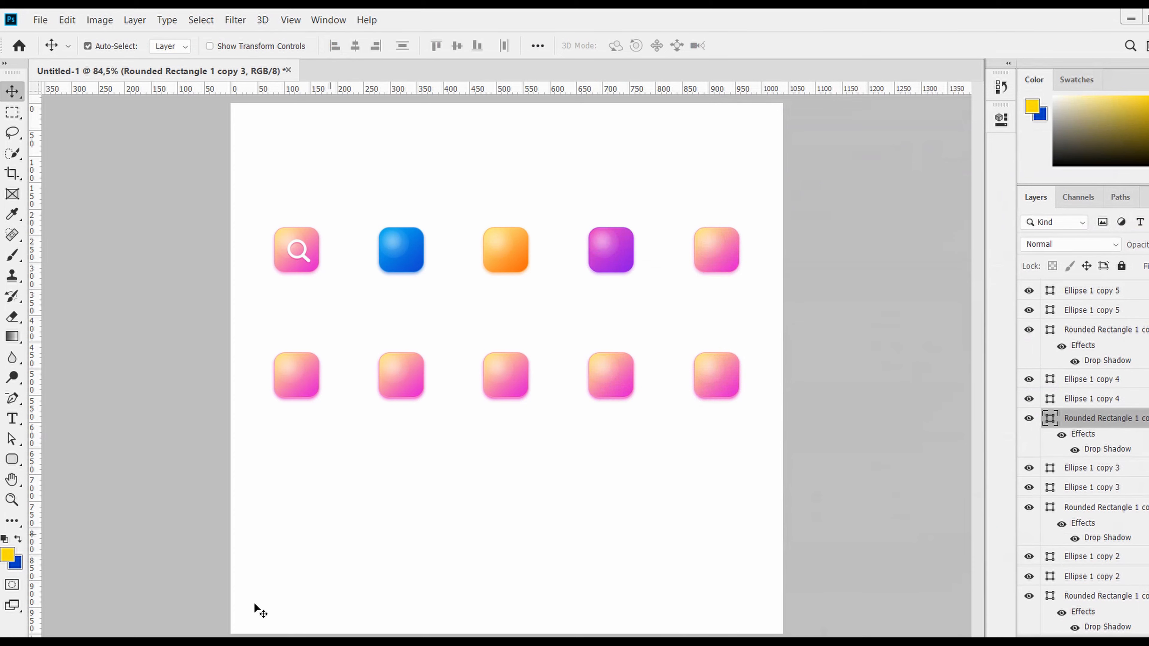
# Select the top row's fifth tile and activate the Rounded Rectangle tool.
pyautogui.click(730, 266)
pyautogui.press('u')
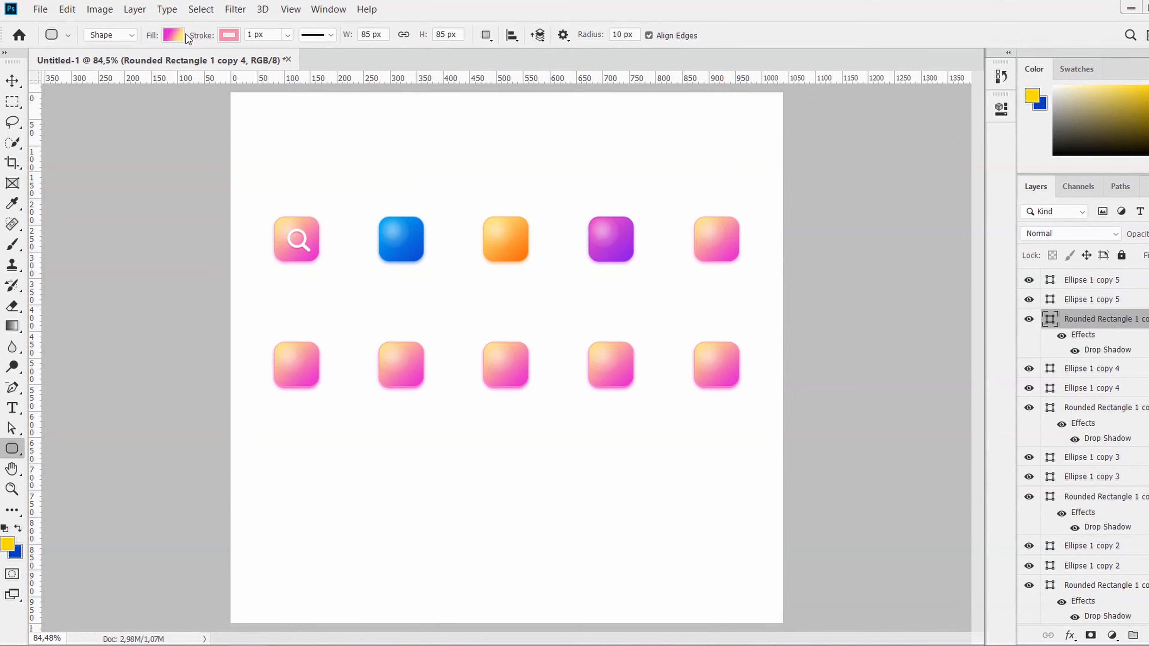
pyautogui.click(180, 46)
pyautogui.click(247, 76)
pyautogui.write('ff0000')
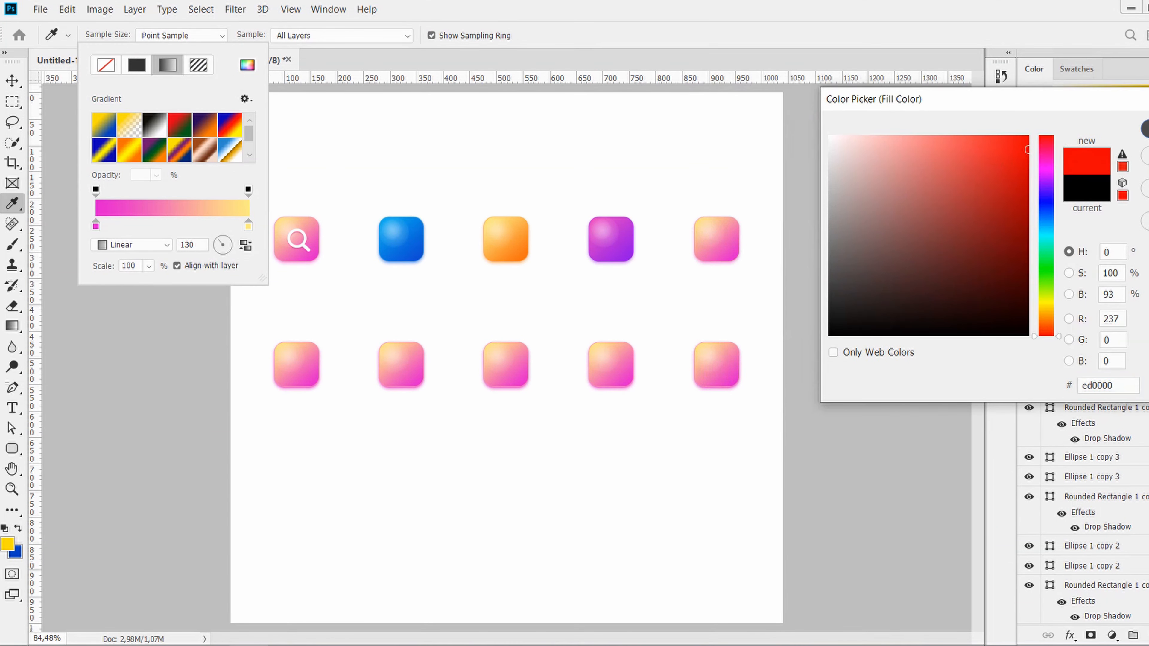
pyautogui.press('Return')
pyautogui.hotkey('ctrl', 'z')
# Set the start stop of the fifth tile's fill gradient in the top row to red #f0082f.
pyautogui.click(179, 37)
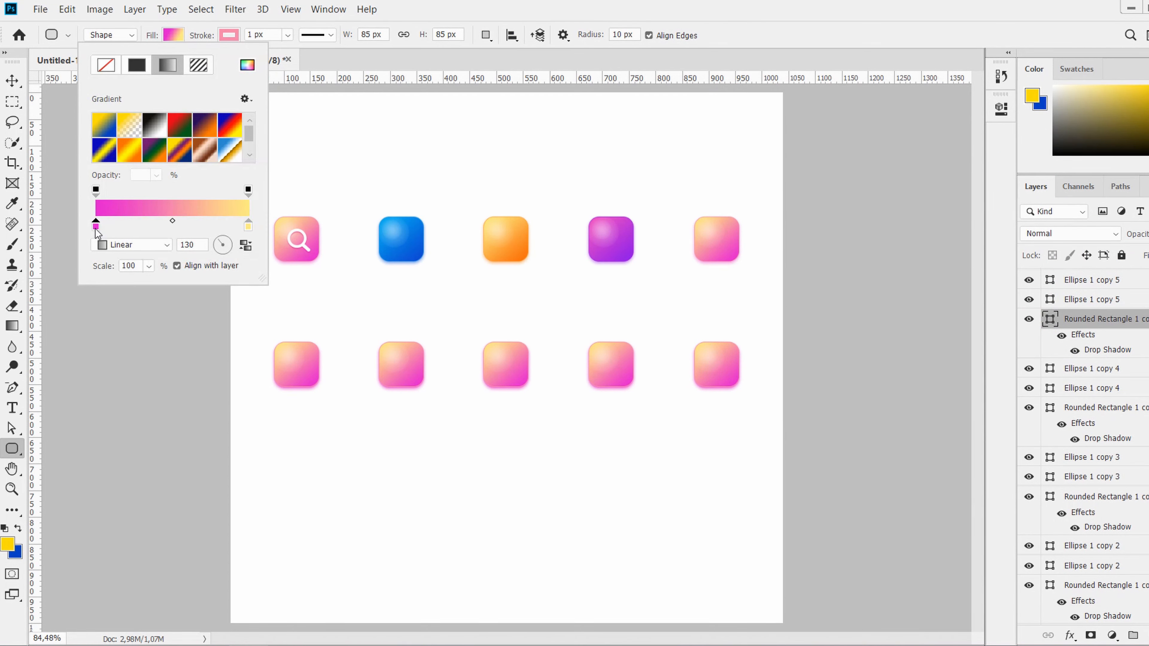
pyautogui.doubleClick(95, 227)
pyautogui.moveTo(1003, 163); pyautogui.dragTo(979, 147)
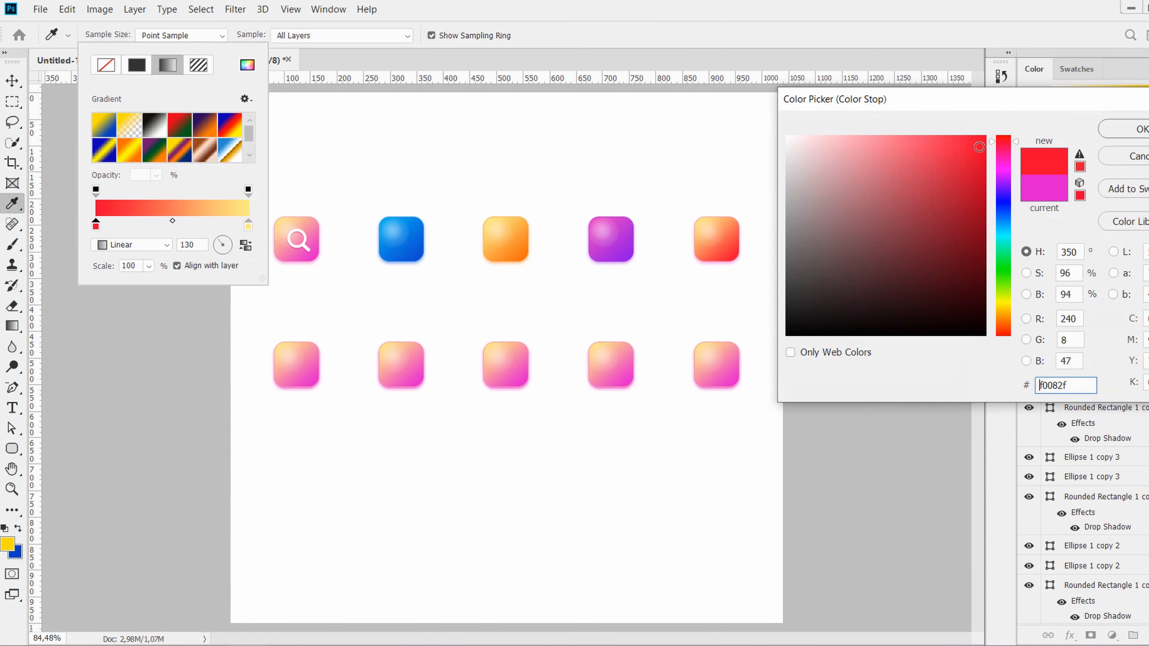
pyautogui.click(1131, 129)
# Set the top row's fifth tile's drop shadow to a color sampled from the tile itself.
pyautogui.doubleClick(1107, 350)
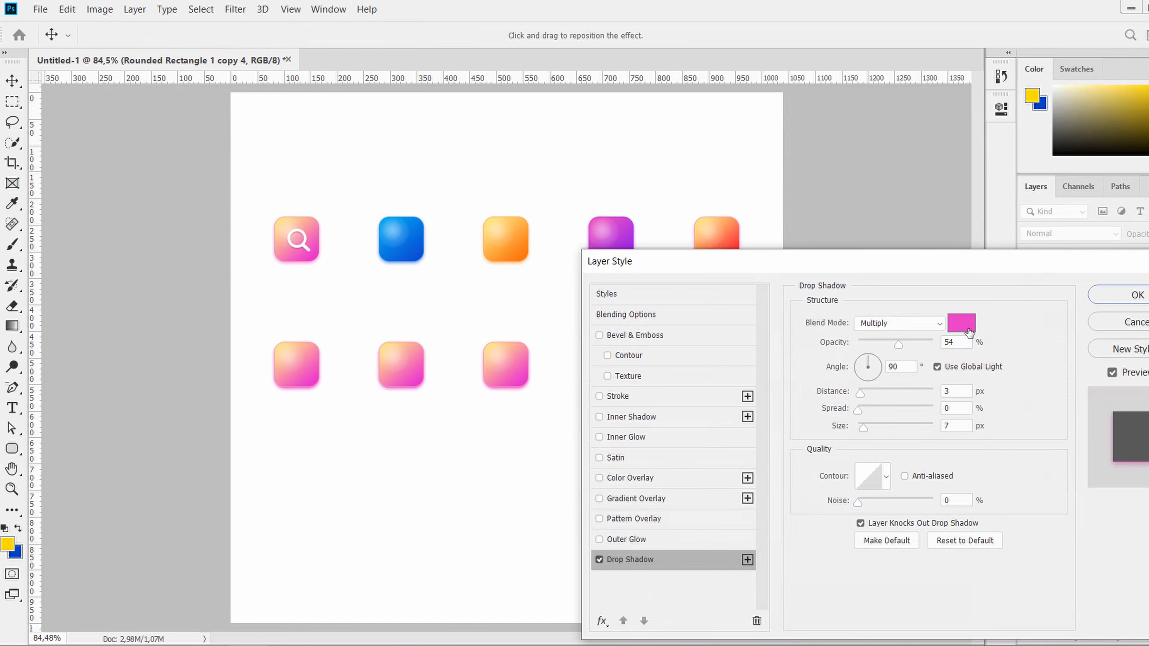
pyautogui.click(965, 328)
pyautogui.click(736, 244)
pyautogui.click(1134, 135)
pyautogui.click(1126, 294)
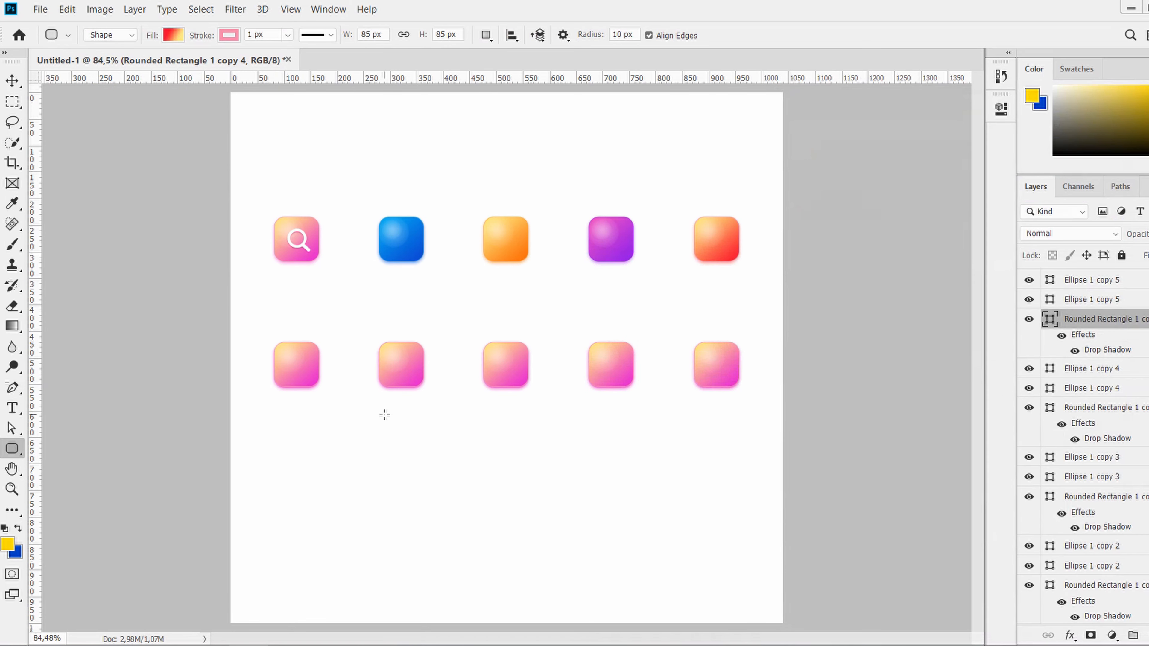
# Set the start stop of the fill gradient on the bottom row's first tile to dark green #278b00.
pyautogui.press('v')
pyautogui.click(314, 386)
pyautogui.press('u')
pyautogui.click(176, 35)
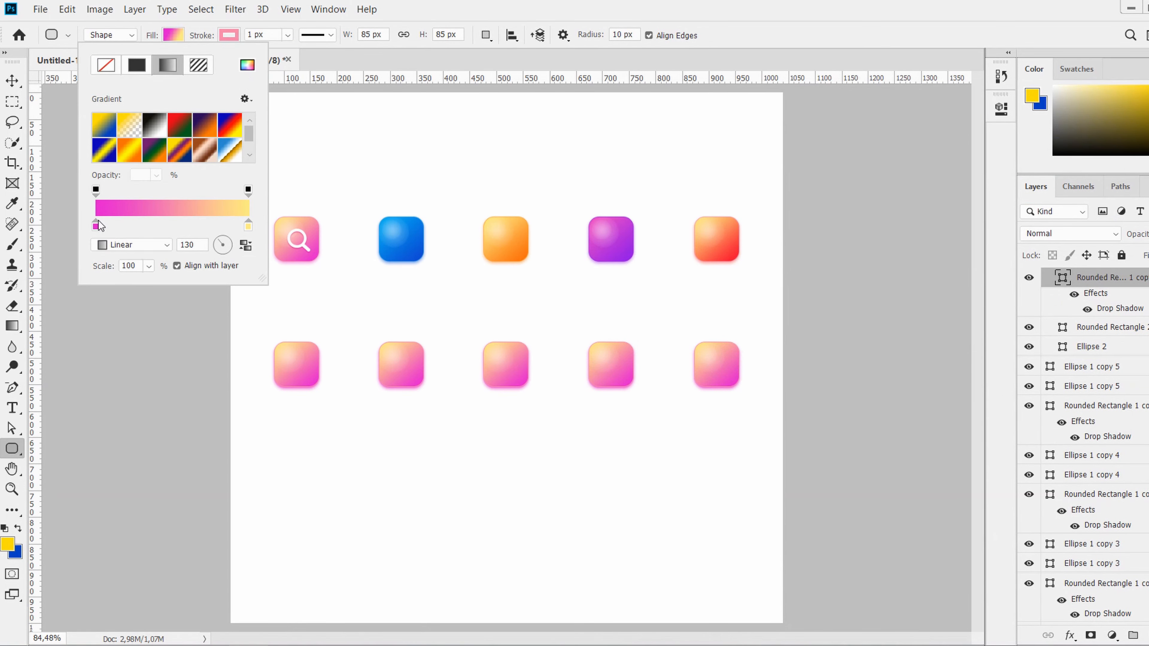
pyautogui.doubleClick(96, 226)
pyautogui.write('1ede14')
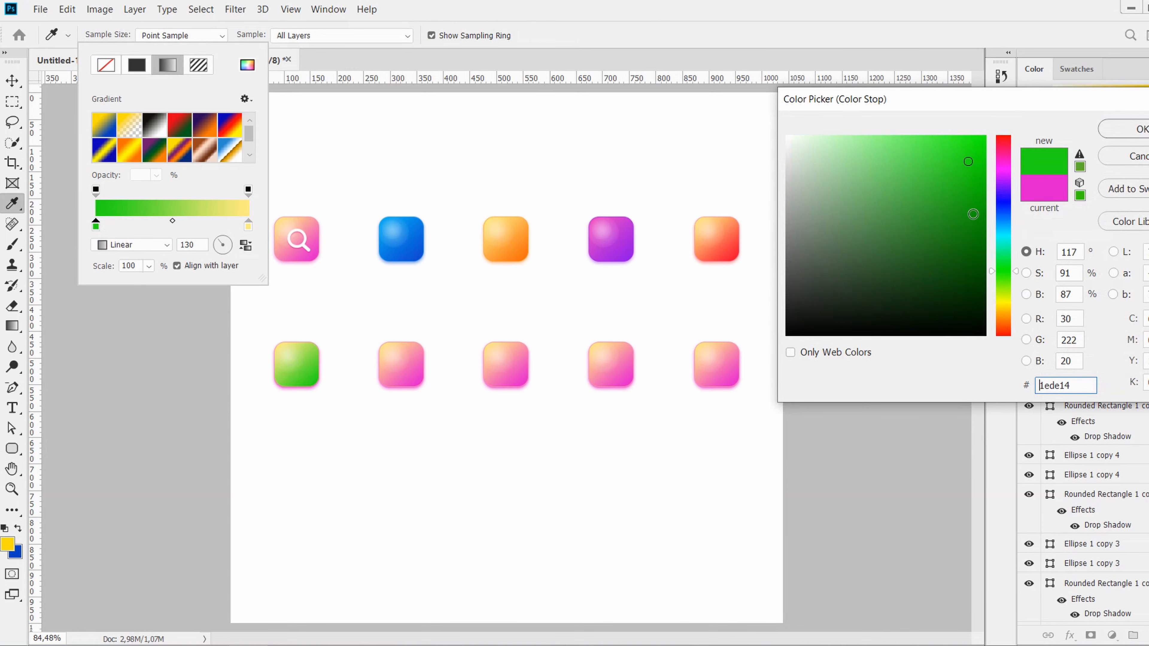
pyautogui.moveTo(973, 214); pyautogui.dragTo(986, 227)
pyautogui.click(1003, 228)
pyautogui.click(1011, 279)
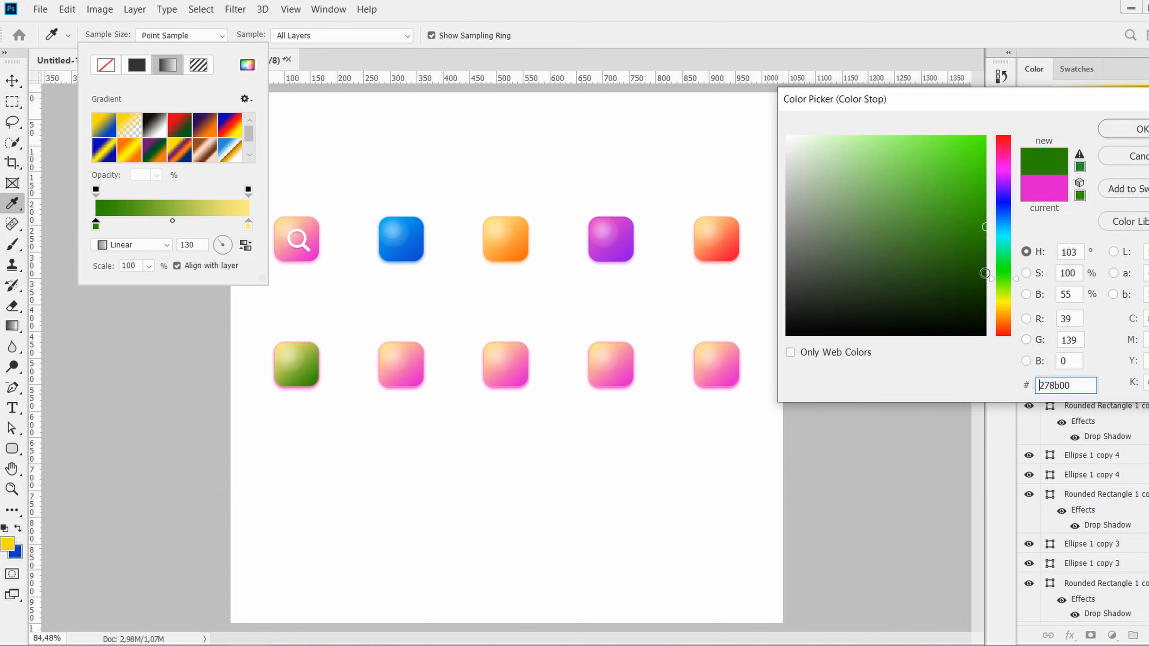
pyautogui.click(1113, 136)
# Set the green tile's stroke to light green #bbd16b and its drop shadow to green, both sampled from the tile.
pyautogui.click(226, 36)
pyautogui.click(303, 64)
pyautogui.click(300, 353)
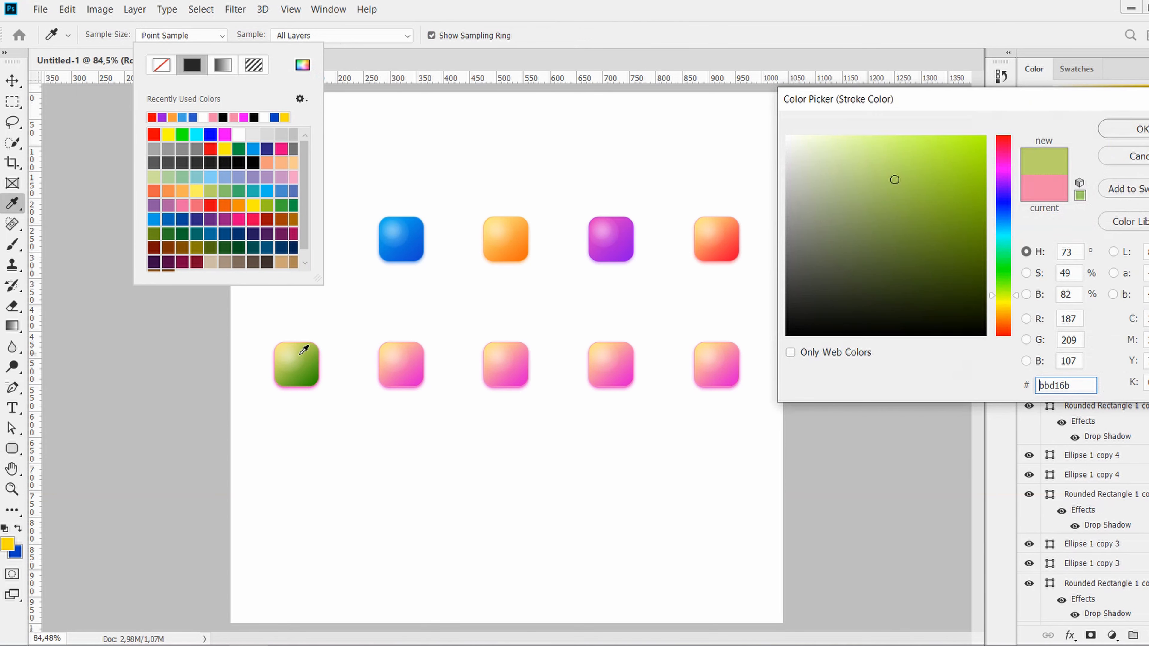
pyautogui.click(1127, 130)
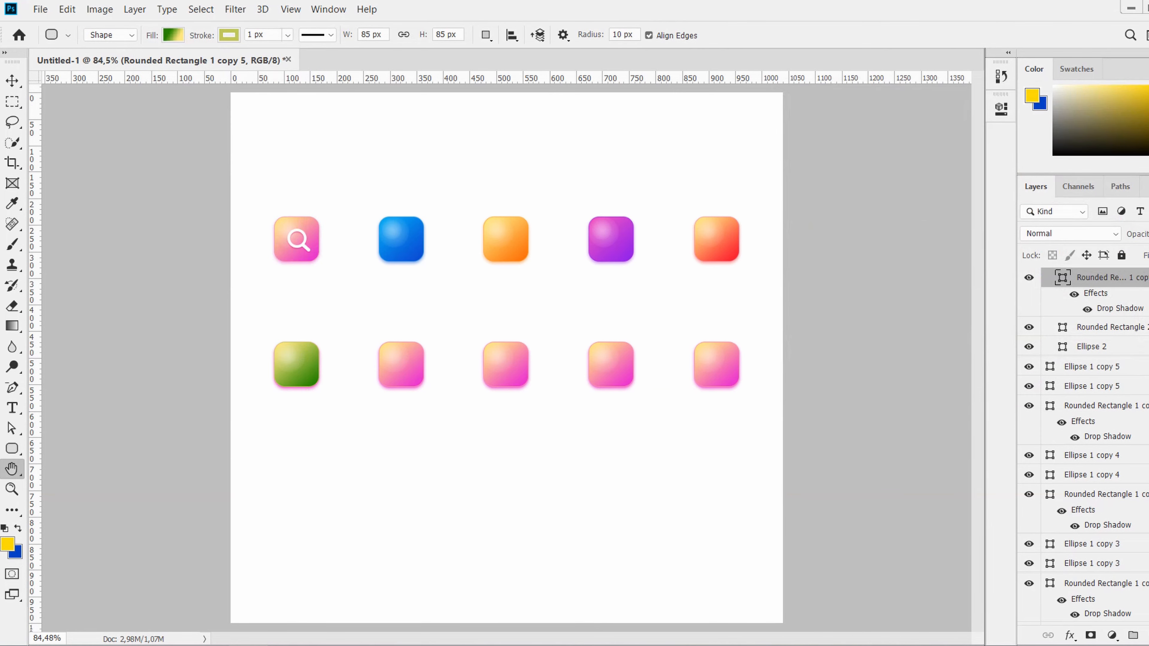
pyautogui.click(638, 559)
pyautogui.click(312, 369)
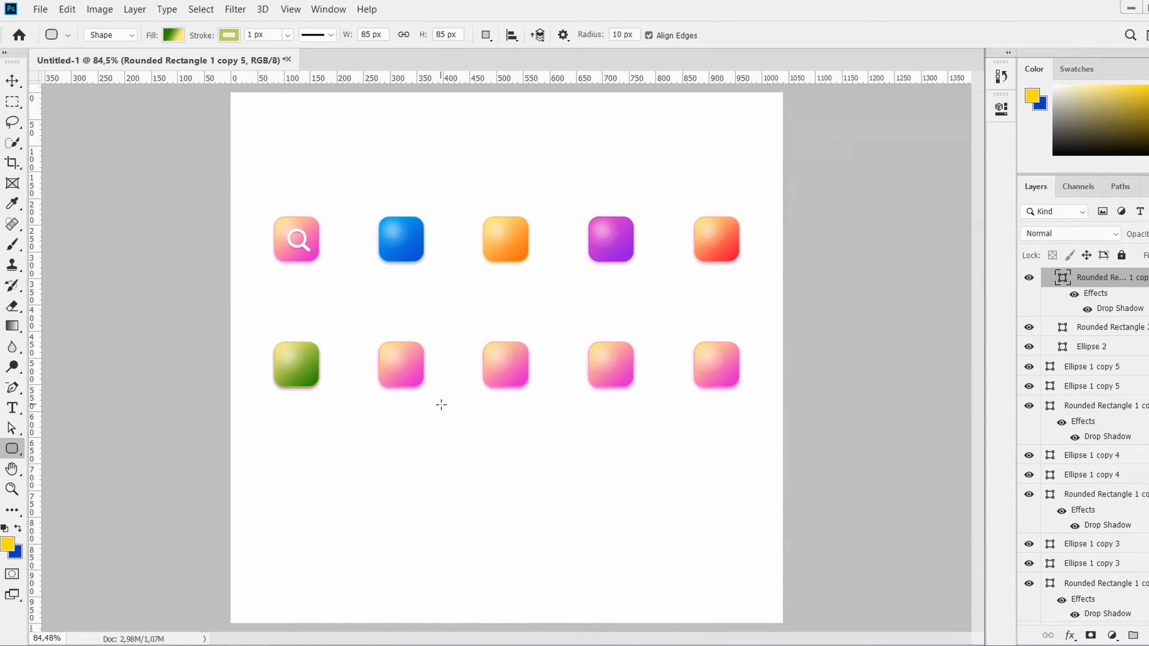
# Set the start stop of the fill gradient on the bottom row's second tile to deep pink #de1473.
pyautogui.press('v')
pyautogui.press('u')
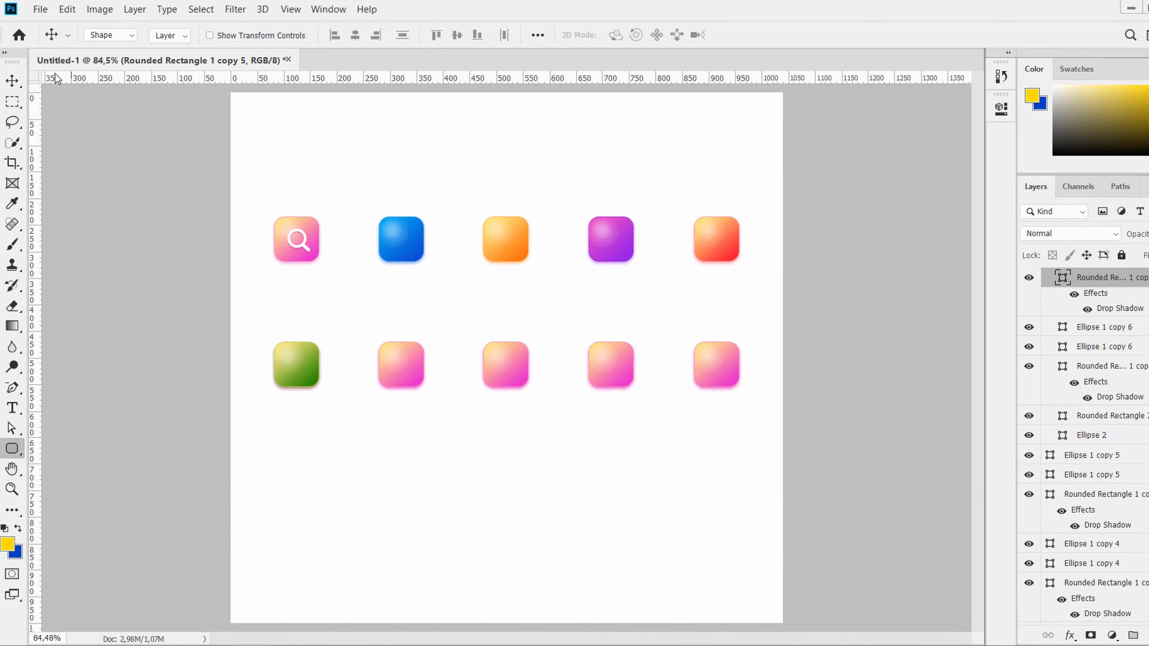
pyautogui.click(173, 34)
pyautogui.doubleClick(96, 226)
pyautogui.moveTo(1003, 175); pyautogui.dragTo(1006, 151)
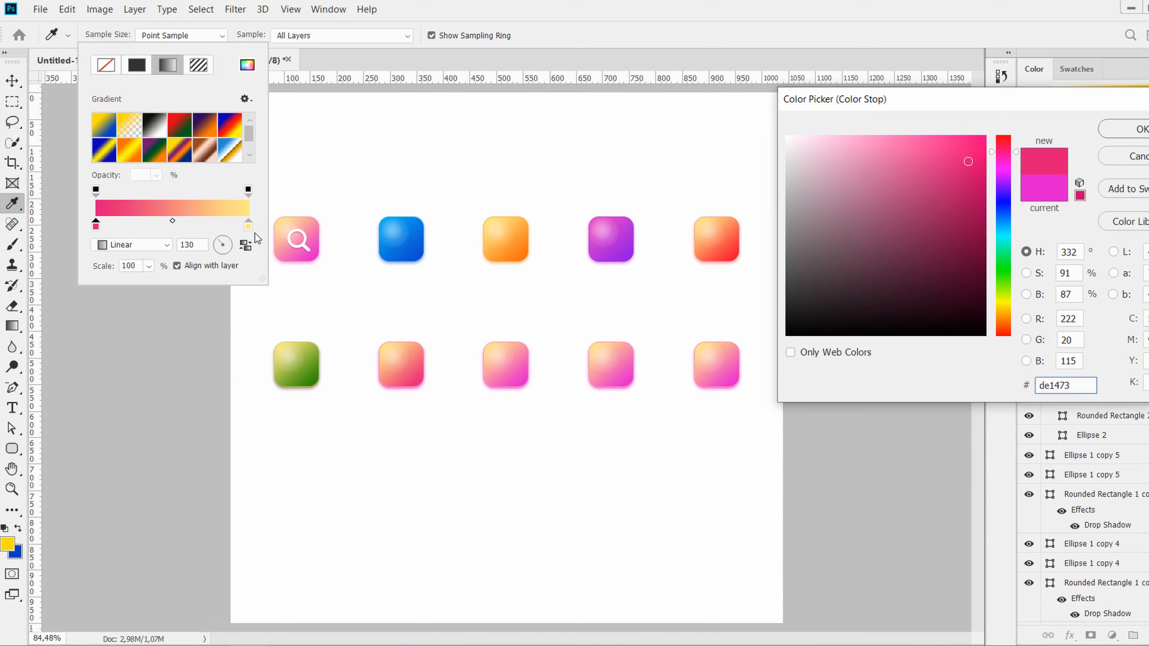
pyautogui.click(1137, 128)
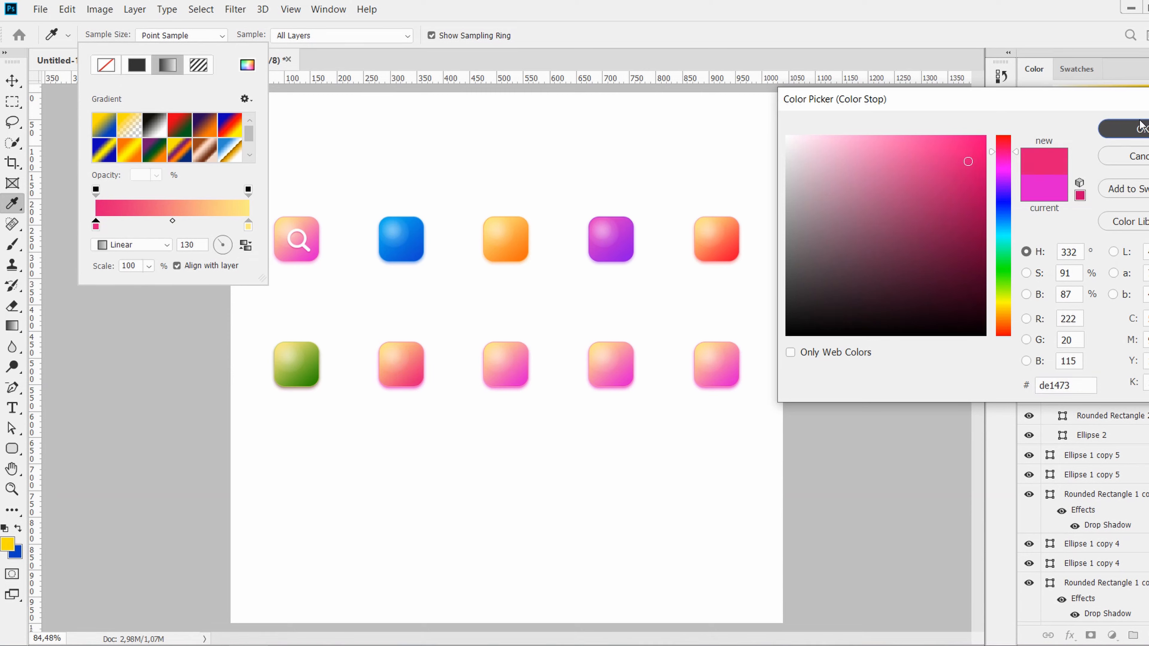
# Set the end stop of the bottom row's second tile's fill gradient to light pink #e58dc3.
pyautogui.doubleClick(248, 226)
pyautogui.click(502, 373)
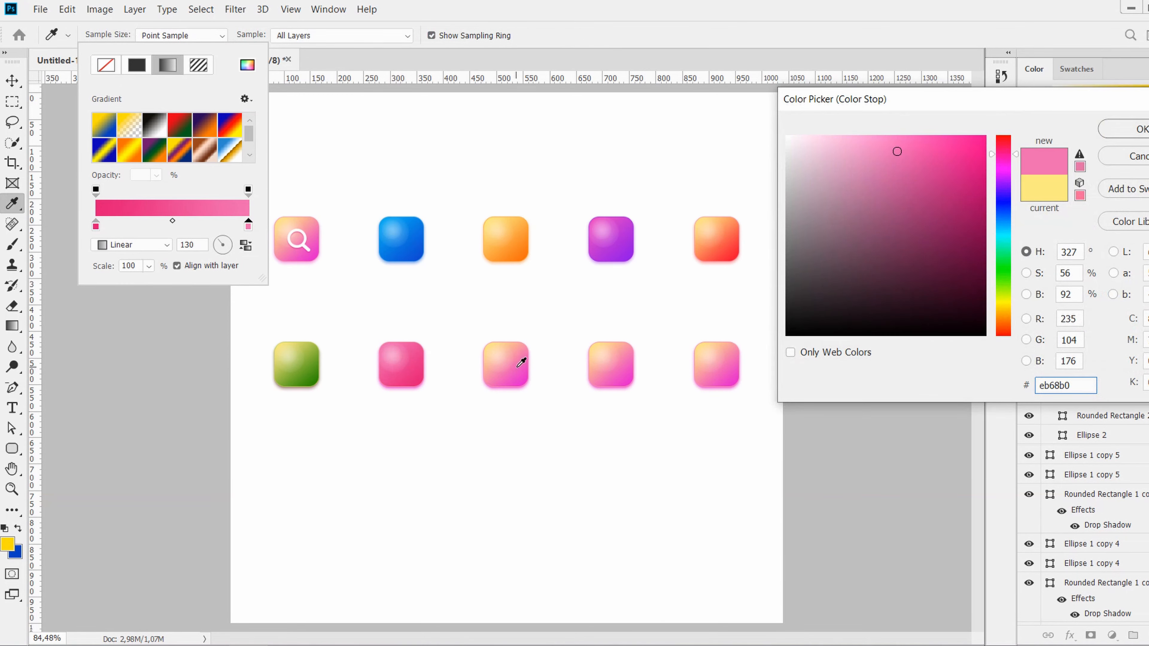
pyautogui.moveTo(904, 149)
pyautogui.mouseDown()
pyautogui.moveTo(944, 129)
pyautogui.moveTo(863, 155)
pyautogui.mouseUp()
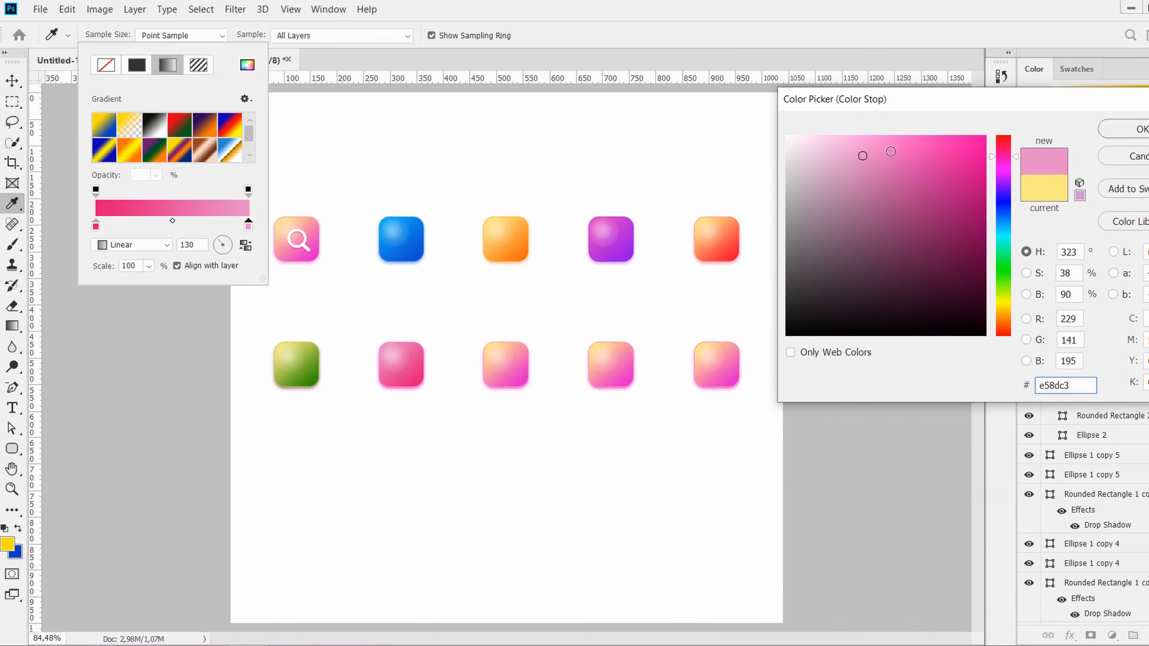
pyautogui.click(1122, 130)
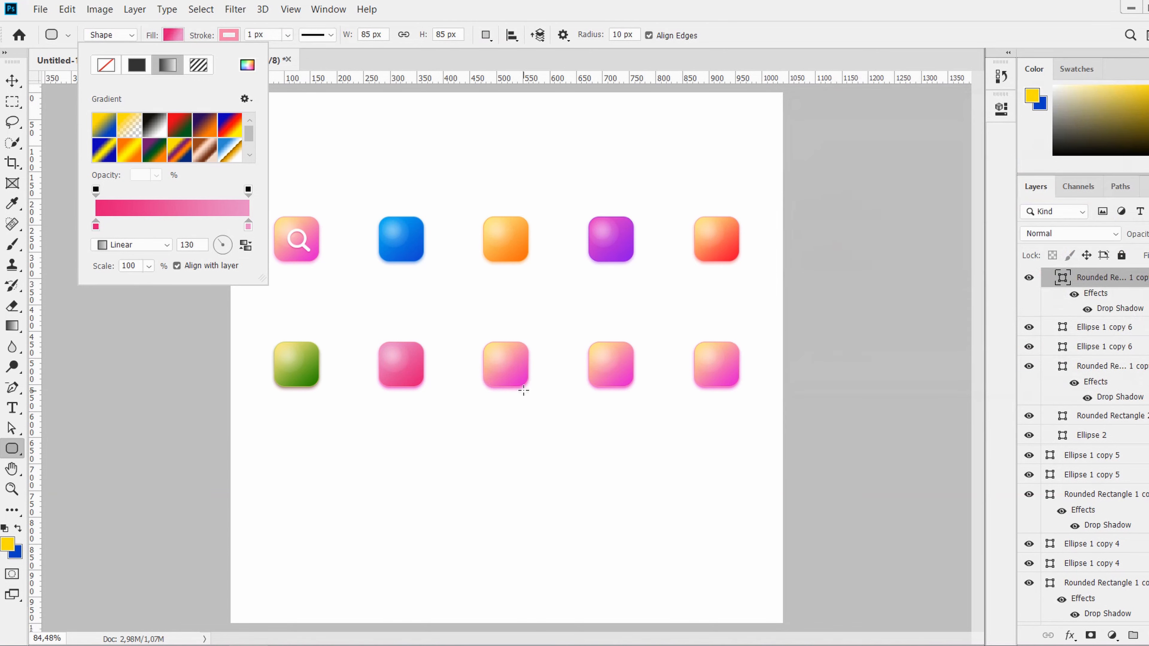
# Set the start stop of the fill gradient on the bottom row's third tile to dark blue.
pyautogui.press('v')
pyautogui.press('u')
pyautogui.click(173, 35)
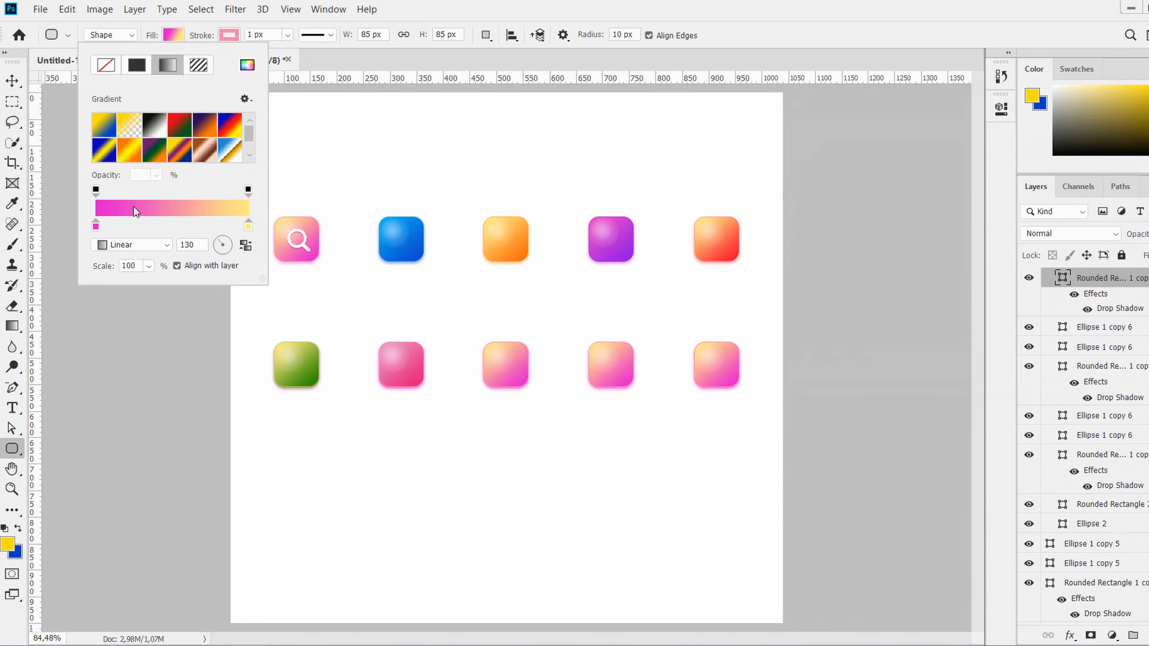
pyautogui.doubleClick(96, 226)
pyautogui.moveTo(998, 213)
pyautogui.mouseDown()
pyautogui.moveTo(1001, 186)
pyautogui.moveTo(1002, 198)
pyautogui.mouseUp()
pyautogui.click(1125, 130)
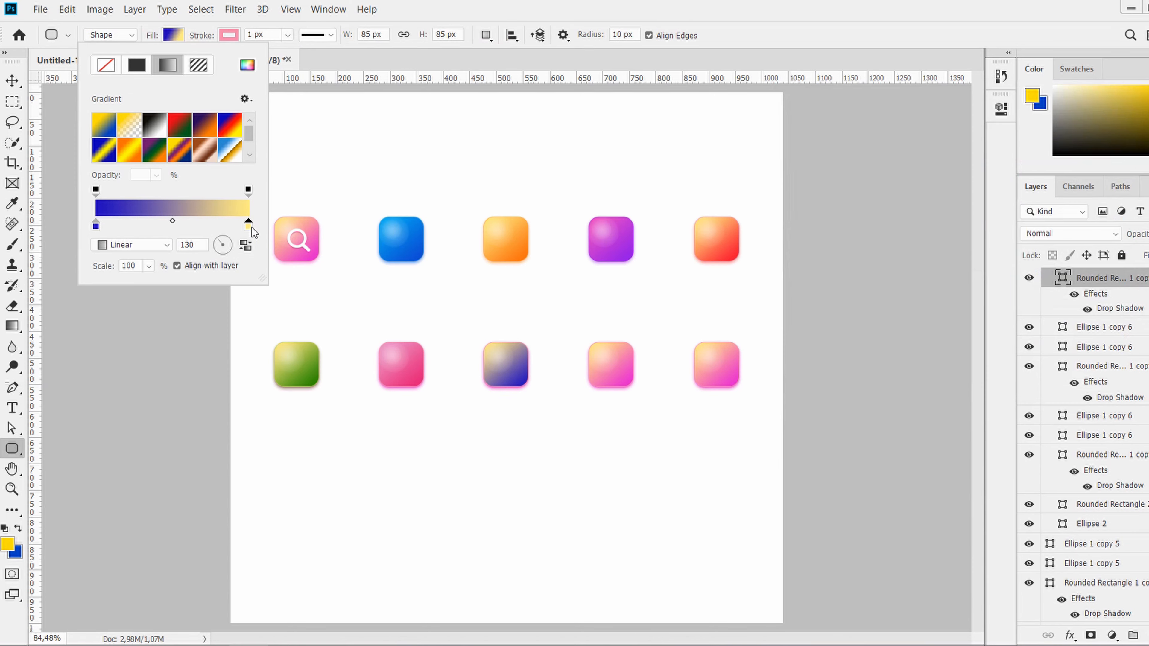
# Set the end stop of the bottom row's third tile's fill gradient to a lighter blue.
pyautogui.doubleClick(248, 226)
pyautogui.click(518, 384)
pyautogui.moveTo(1008, 208); pyautogui.dragTo(1007, 218)
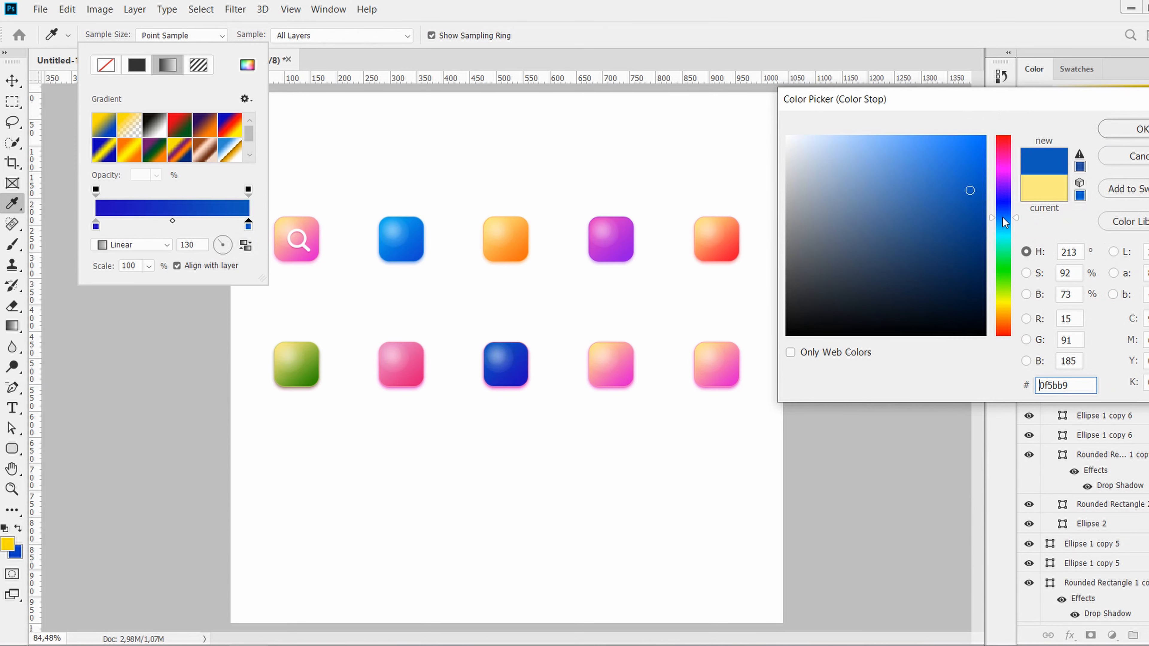
pyautogui.moveTo(934, 154); pyautogui.dragTo(913, 145)
pyautogui.click(1141, 130)
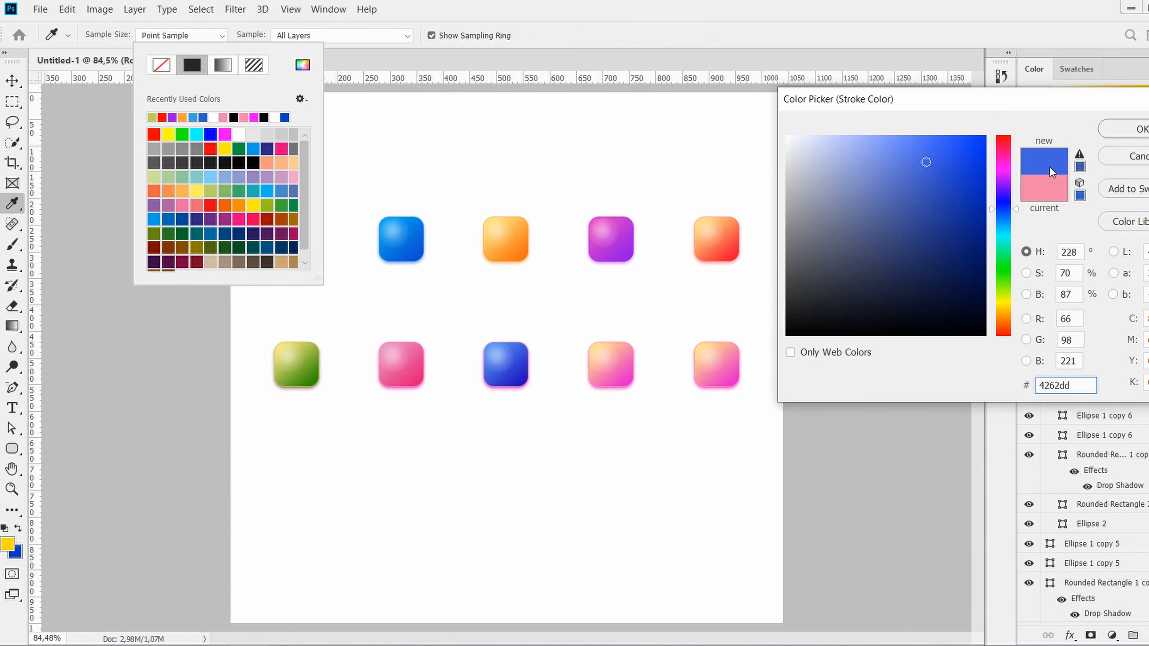
# Set the bottom row's third tile's stroke to blue #4262dd and its drop shadow to a blue sampled from the tile.
pyautogui.press('Escape')
pyautogui.doubleClick(1146, 278)
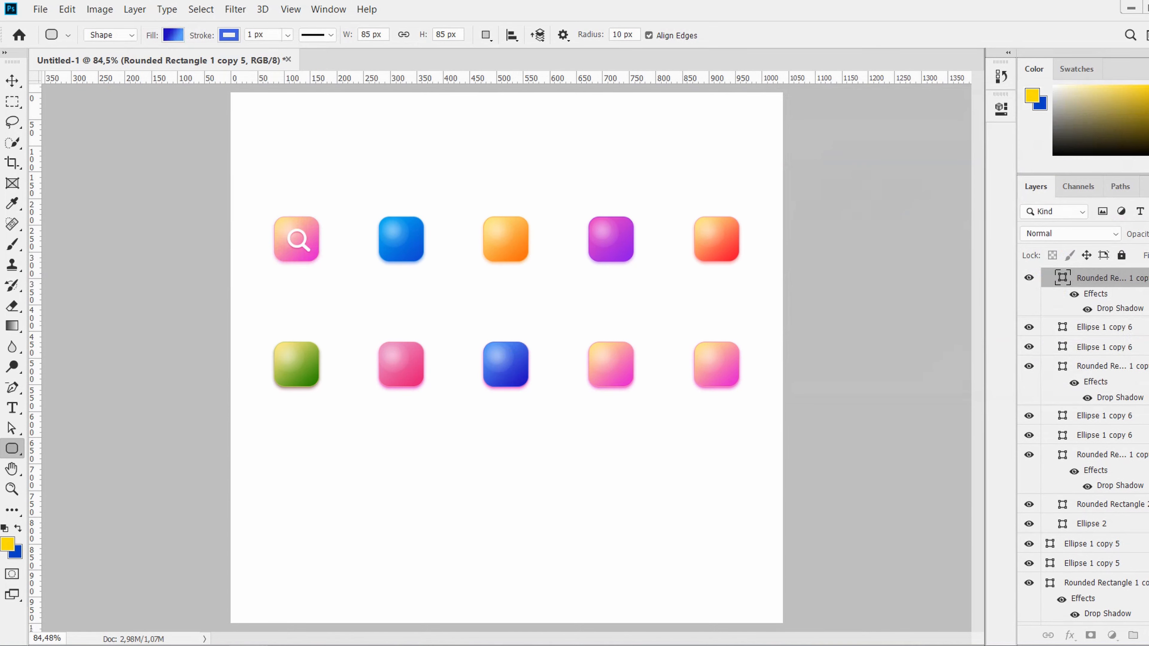
pyautogui.click(659, 558)
pyautogui.click(959, 330)
pyautogui.click(517, 374)
pyautogui.press('Return')
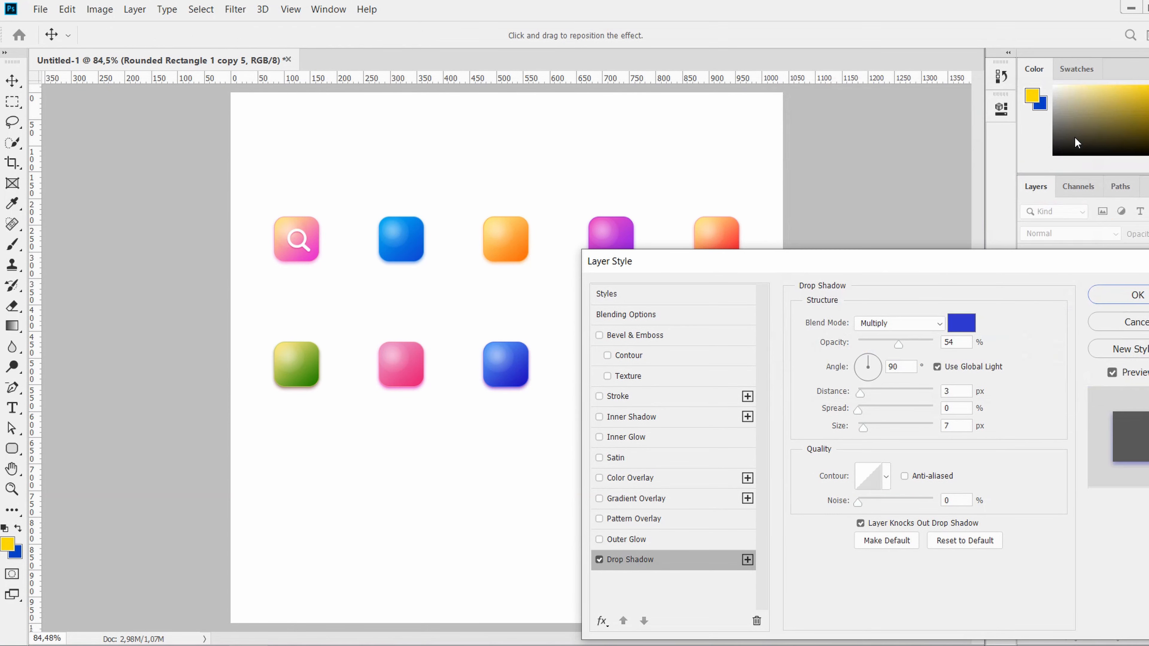
pyautogui.press('Return')
# Set the start stop of the fill gradient on the bottom row's fourth tile to golden yellow.
pyautogui.press('v')
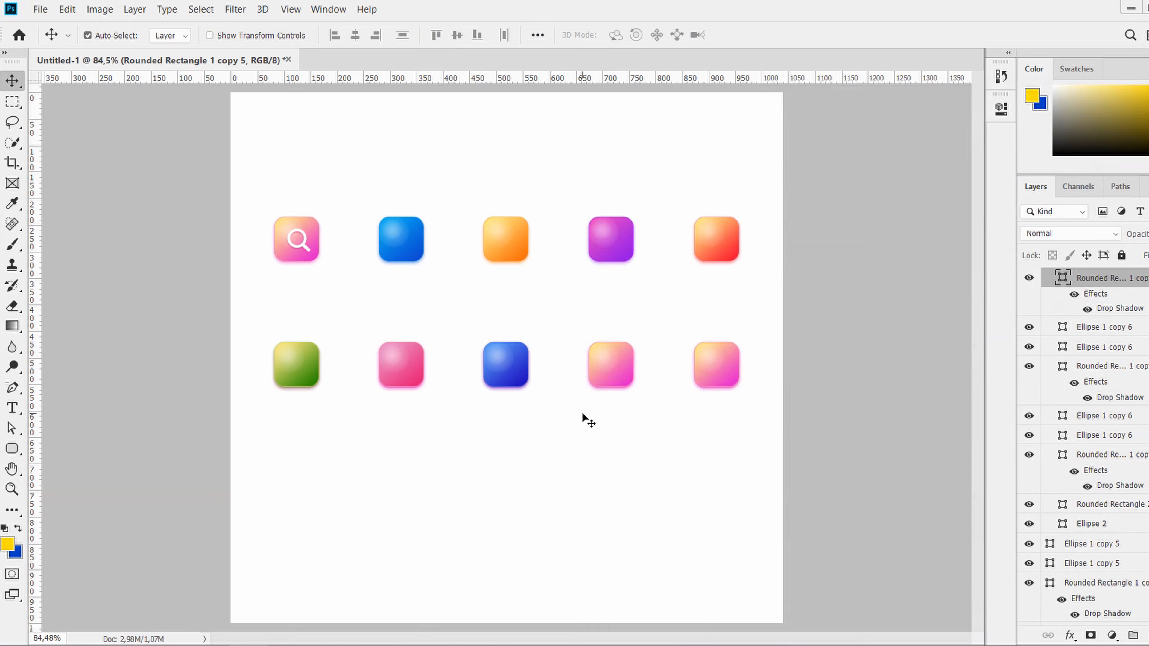
pyautogui.click(629, 384)
pyautogui.press('u')
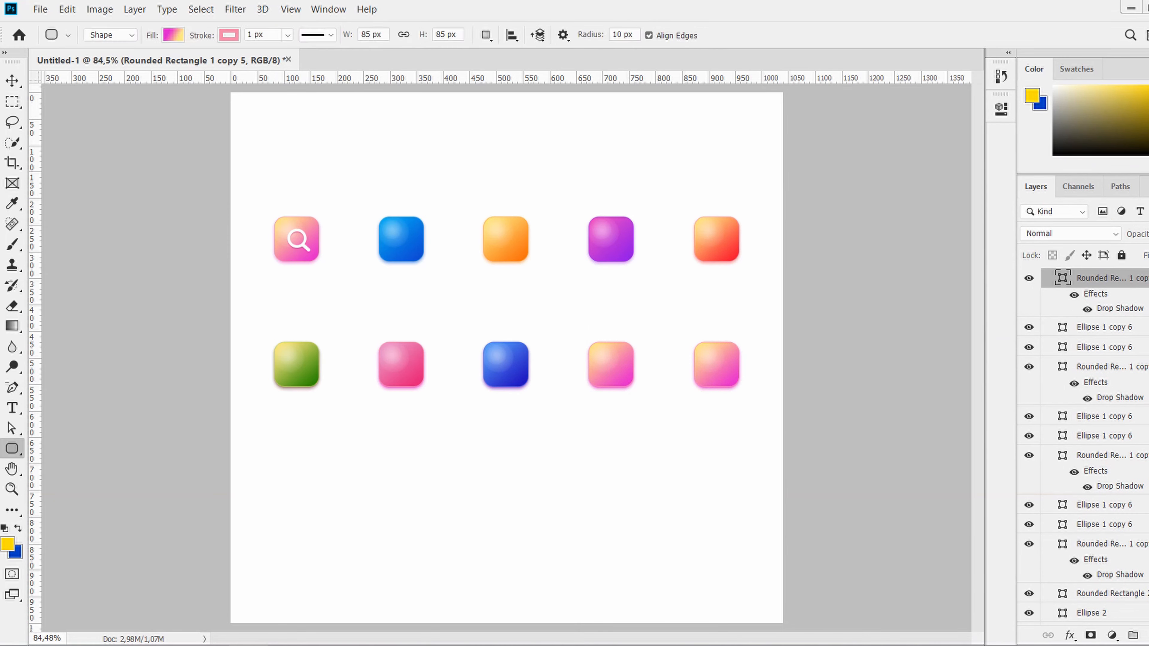
pyautogui.click(172, 35)
pyautogui.doubleClick(96, 226)
pyautogui.click(1004, 312)
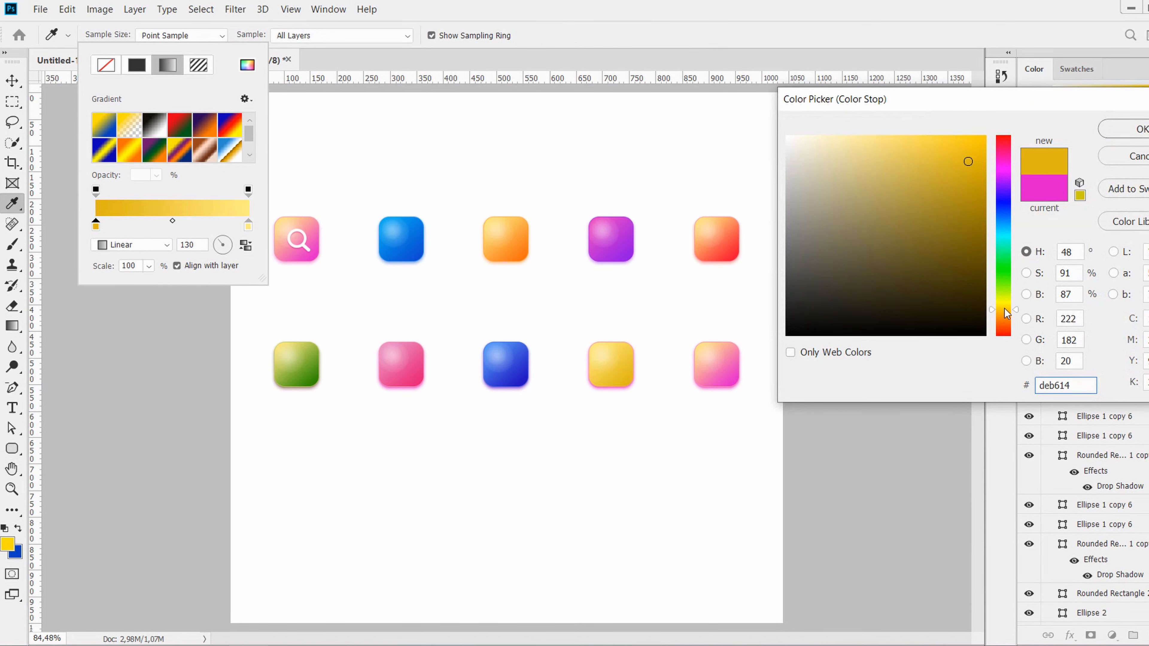
pyautogui.moveTo(982, 151)
pyautogui.mouseDown()
pyautogui.moveTo(986, 166)
pyautogui.moveTo(974, 170)
pyautogui.moveTo(969, 156)
pyautogui.mouseUp()
pyautogui.click(1126, 129)
# Set the end stop of the bottom row's fourth tile's fill gradient to pale yellow #fff7c9.
pyautogui.doubleClick(247, 226)
pyautogui.moveTo(882, 138); pyautogui.dragTo(828, 115)
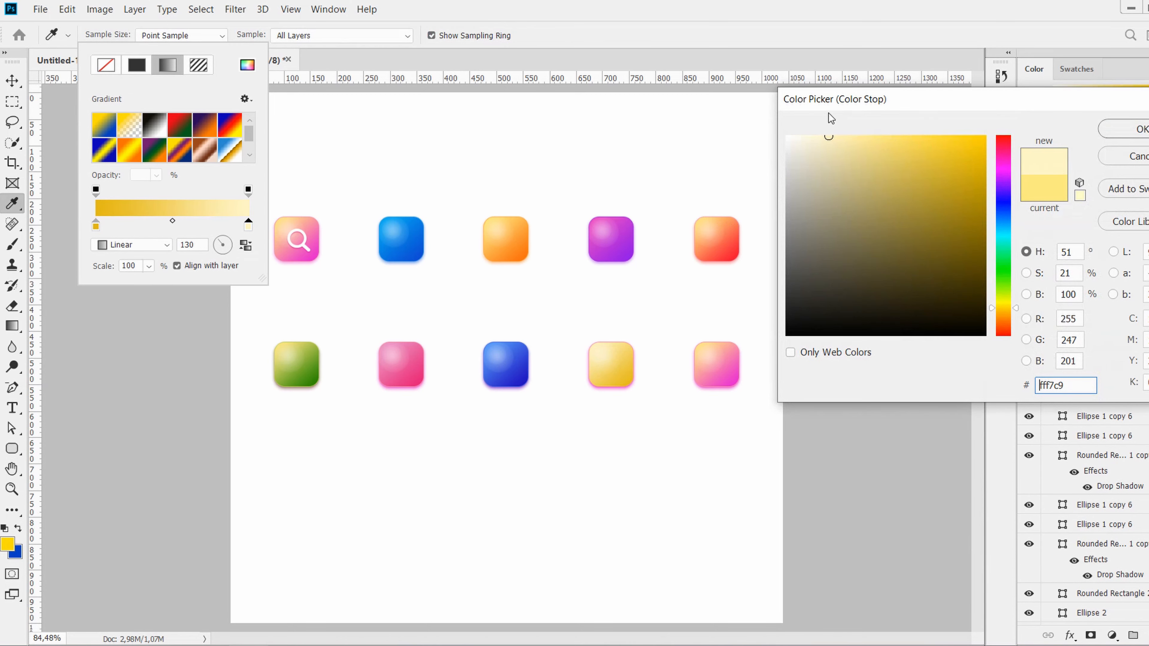
pyautogui.press('Return')
# Set the bottom row's fourth tile's stroke to a yellow sampled from the tile.
pyautogui.press('v')
pyautogui.press('u')
pyautogui.click(225, 35)
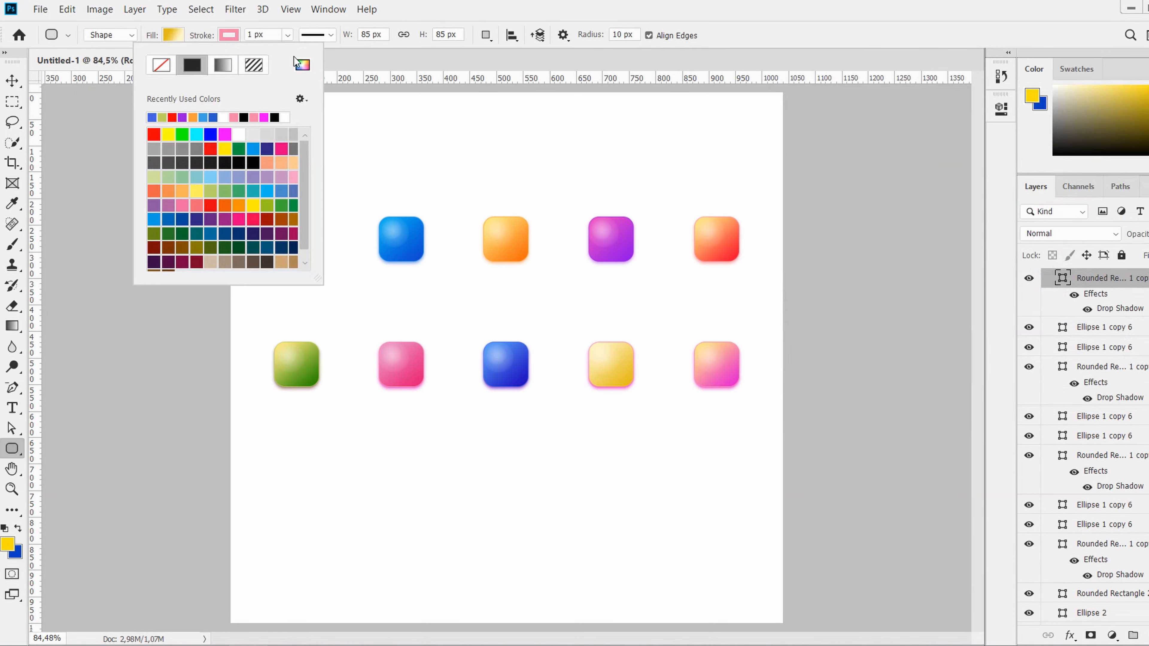
pyautogui.click(302, 65)
pyautogui.click(623, 368)
pyautogui.press('Return')
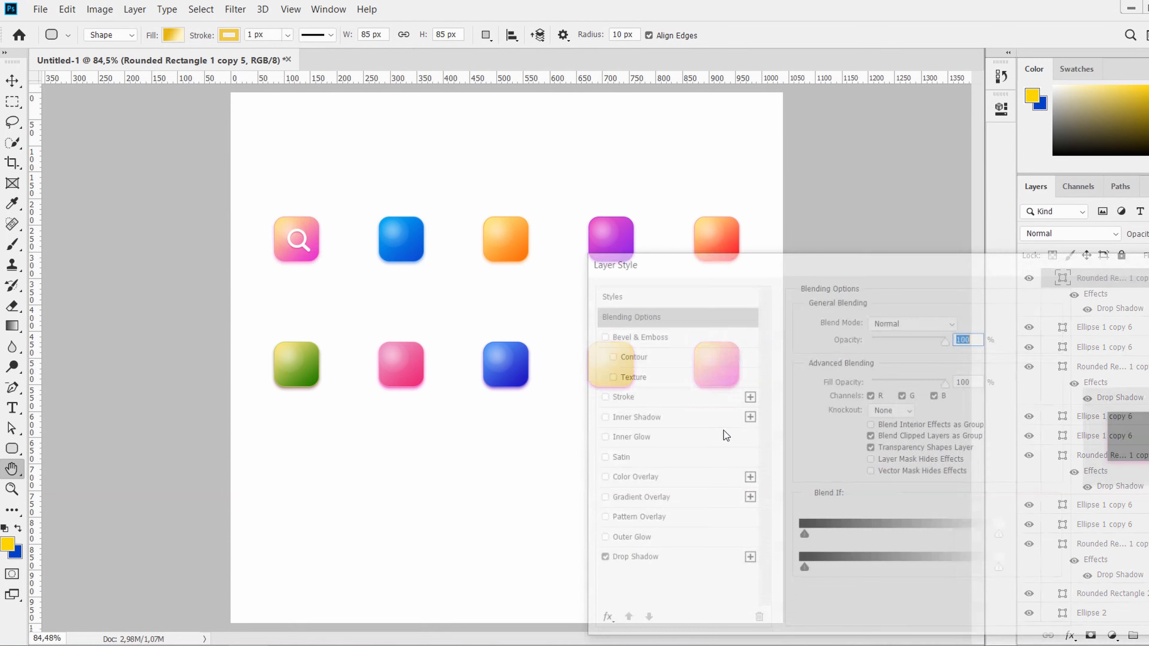
# Set the bottom row's fourth tile's drop shadow to a golden yellow sampled from the tile.
pyautogui.moveTo(684, 262); pyautogui.dragTo(628, 437)
pyautogui.click(906, 497)
pyautogui.click(628, 381)
pyautogui.press('Return')
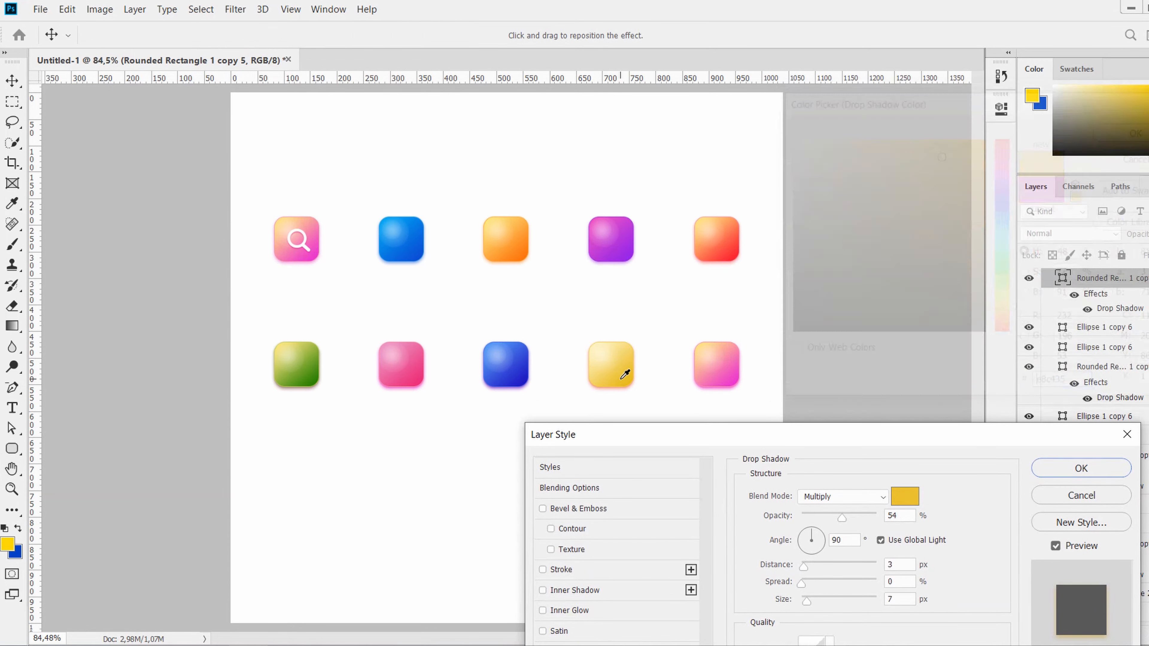
pyautogui.press('Return')
pyautogui.press('v')
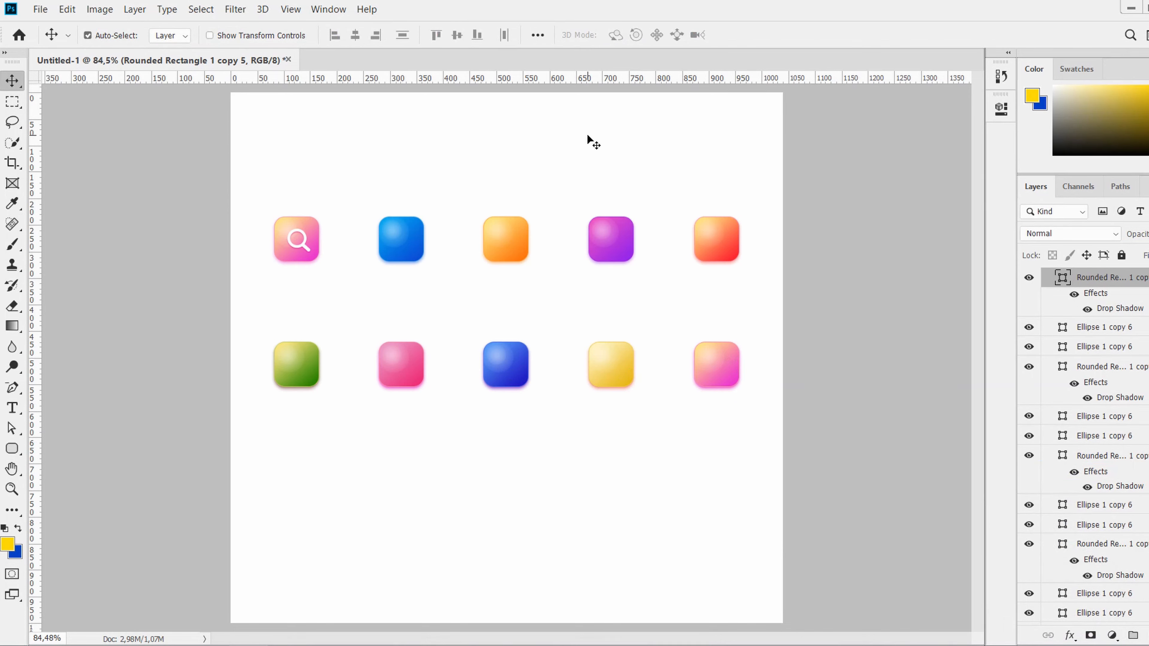
pyautogui.press('u')
pyautogui.click(174, 35)
pyautogui.click(247, 66)
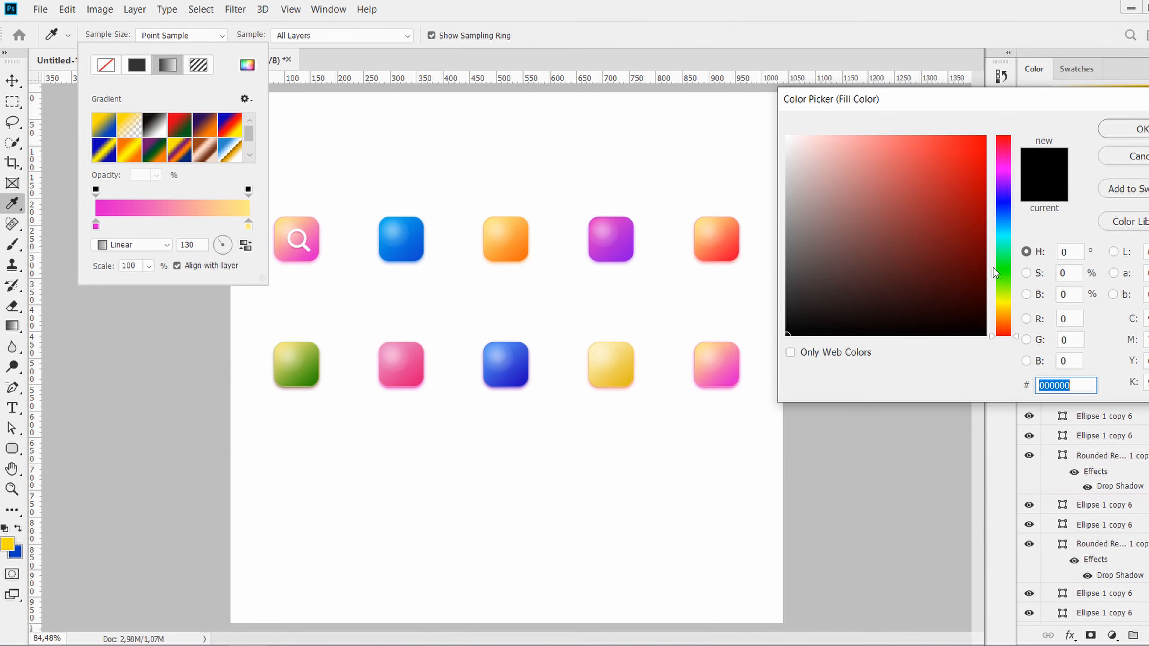
pyautogui.click(730, 378)
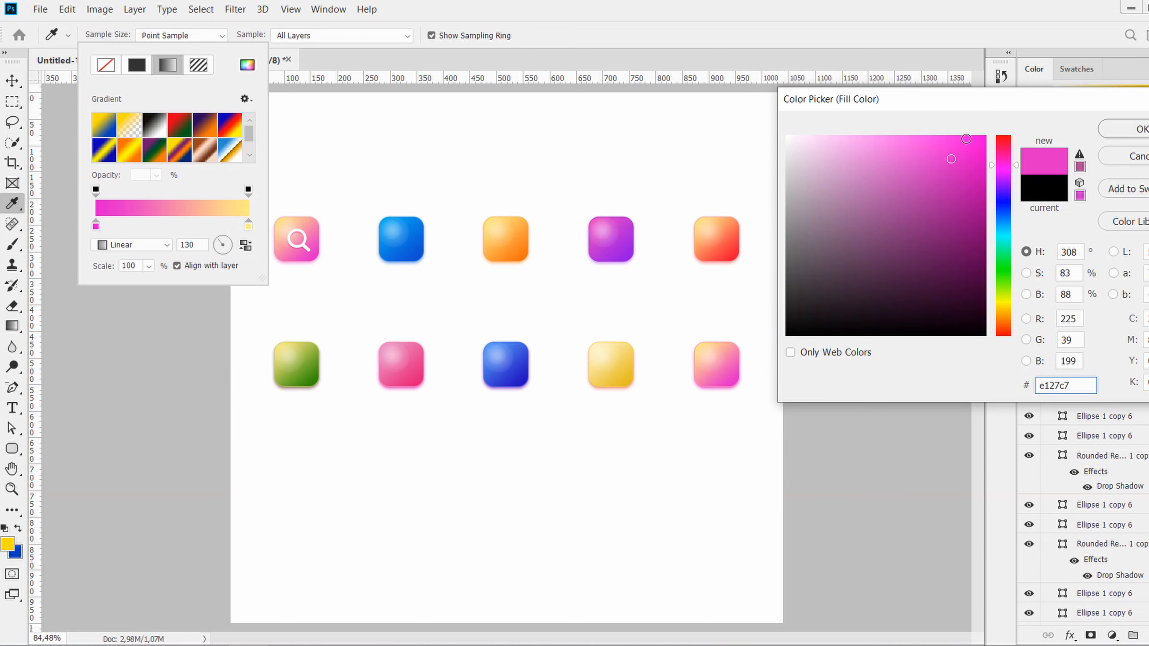
pyautogui.moveTo(967, 163)
pyautogui.mouseDown()
pyautogui.moveTo(977, 145)
pyautogui.moveTo(916, 113)
pyautogui.moveTo(901, 120)
pyautogui.mouseUp()
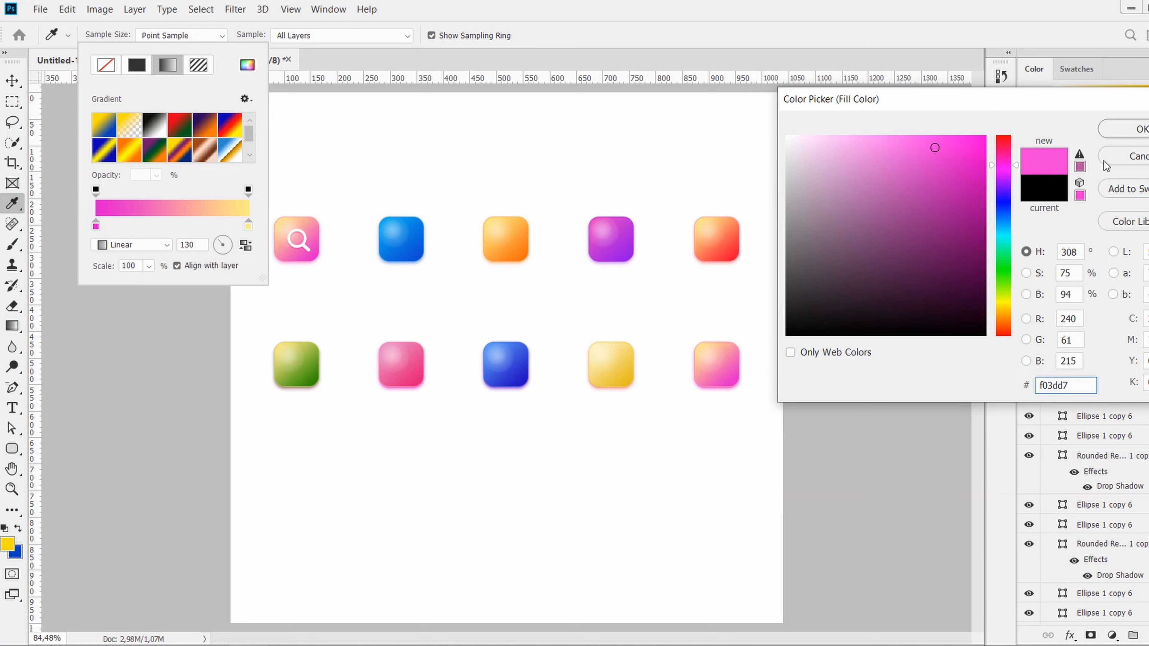
pyautogui.click(1124, 129)
pyautogui.press('Escape')
# Set the start stop of the bottom row's fifth tile's fill gradient to deep pink #da12a4.
pyautogui.click(177, 37)
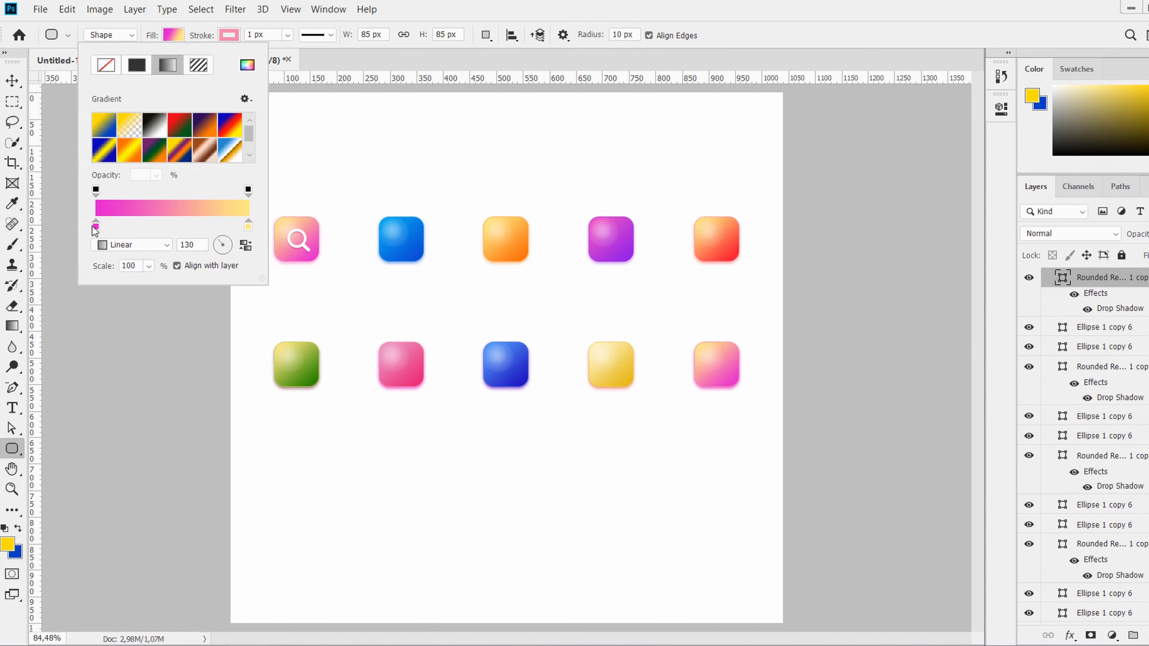
pyautogui.doubleClick(95, 226)
pyautogui.moveTo(958, 175)
pyautogui.mouseDown()
pyautogui.moveTo(954, 136)
pyautogui.moveTo(977, 178)
pyautogui.moveTo(969, 165)
pyautogui.mouseUp()
pyautogui.click(1002, 168)
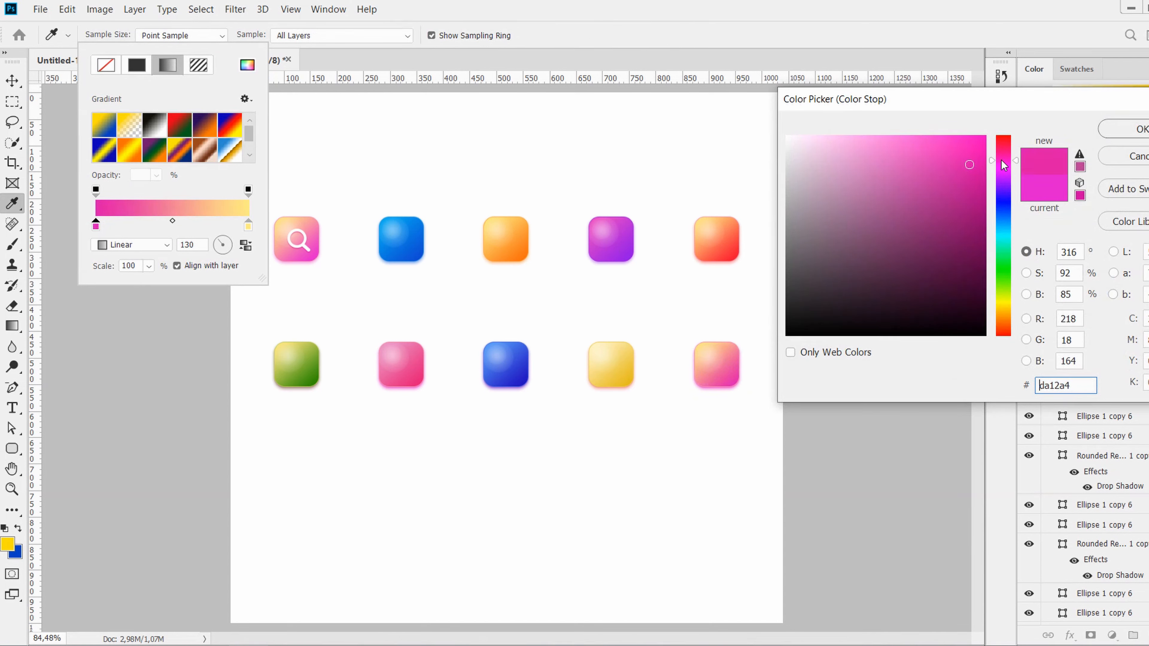
pyautogui.click(1126, 129)
pyautogui.press('Return')
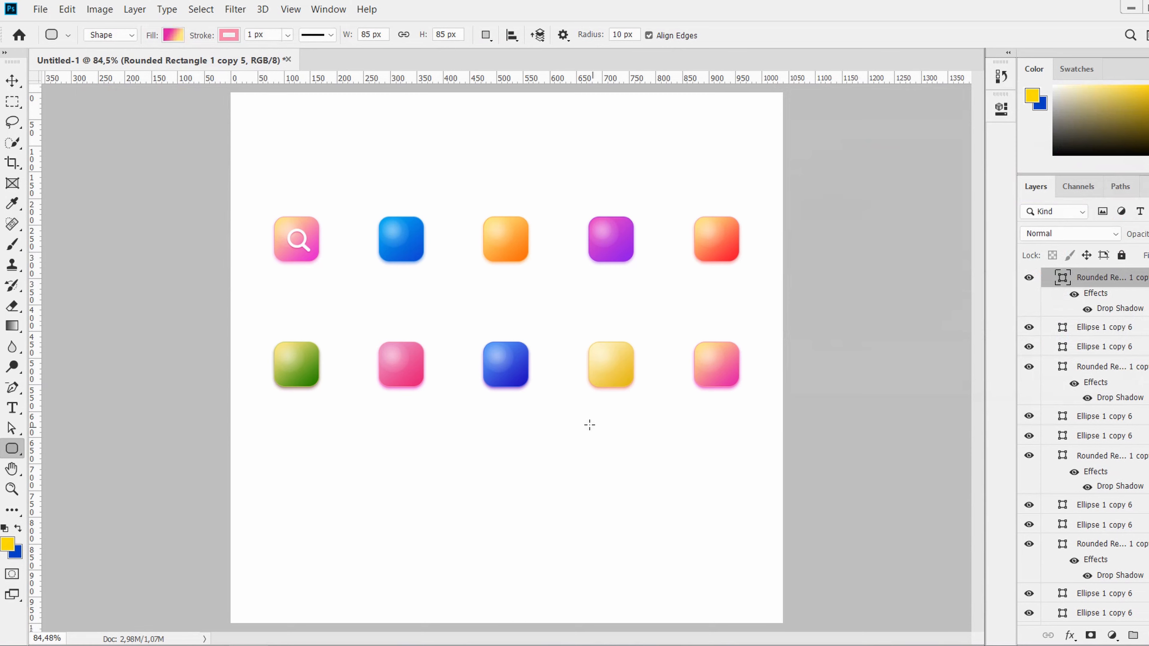
# Save the document as a Photoshop file named Candy icons set in the design folder on New Volume (D:).
pyautogui.hotkey('ctrl', 's')
pyautogui.scroll(-2, 77, 224)
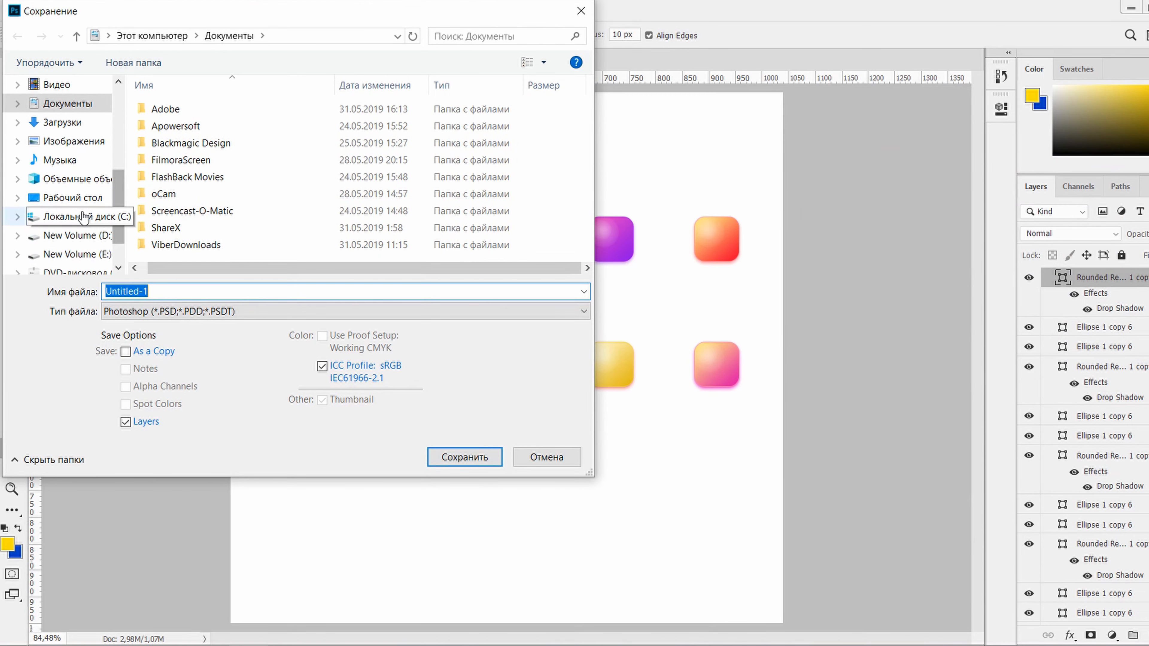
pyautogui.click(76, 221)
pyautogui.doubleClick(177, 110)
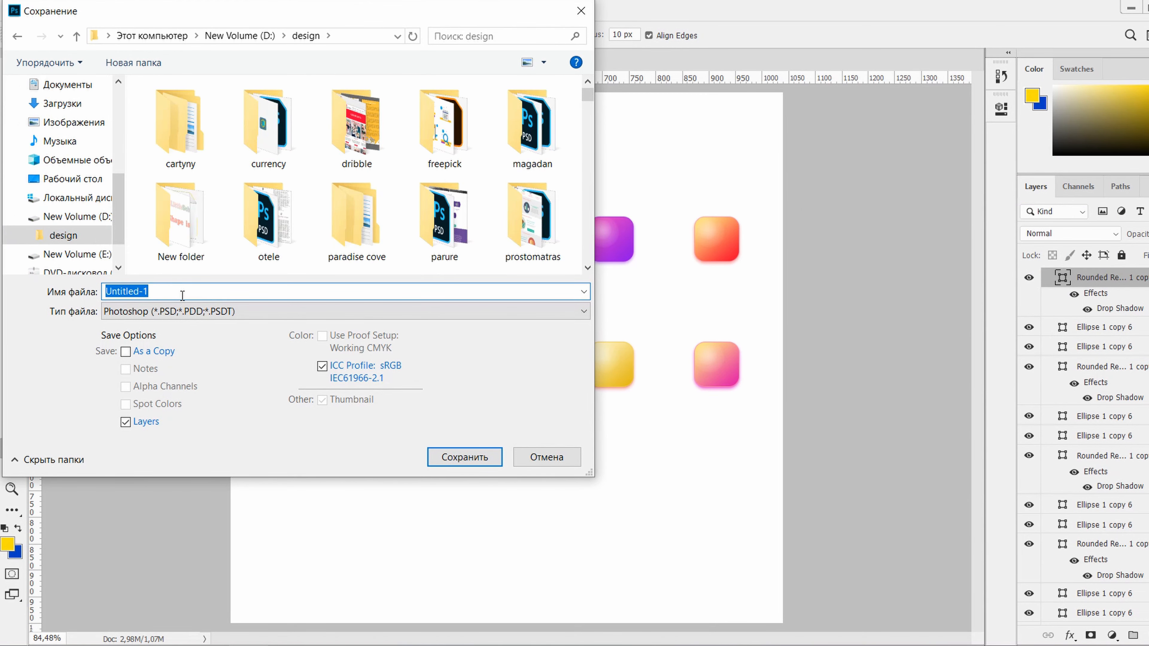
pyautogui.write('Candy icons set')
pyautogui.press('Return')
pyautogui.click(772, 180)
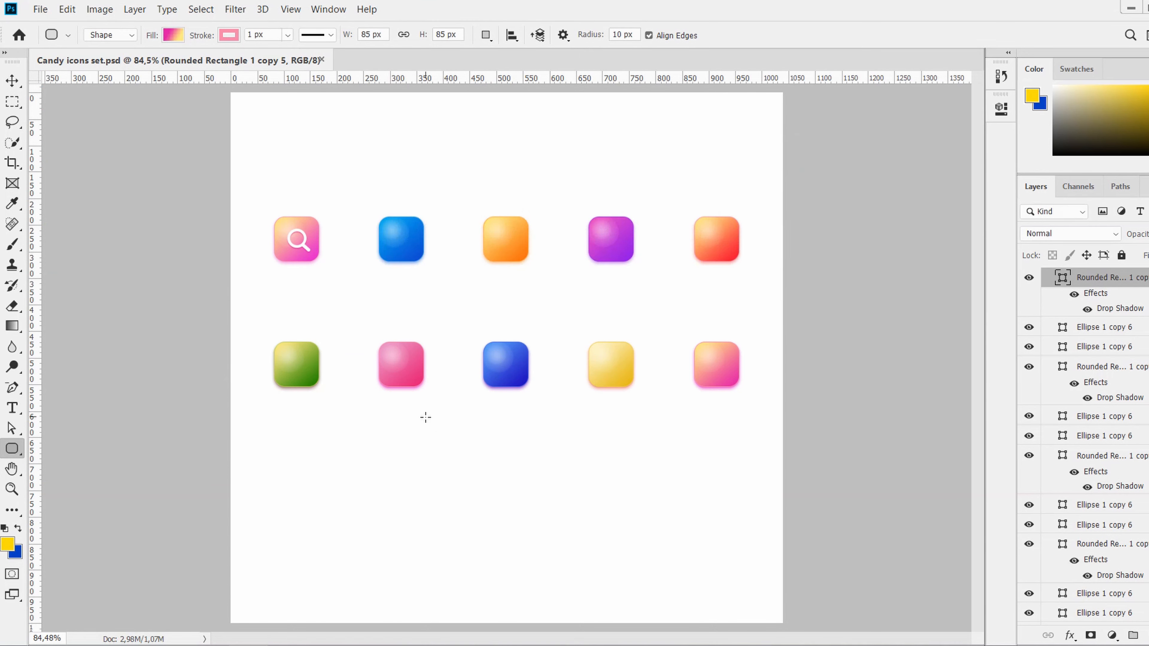
pyautogui.press('v')
pyautogui.scroll(3, 588, 204)
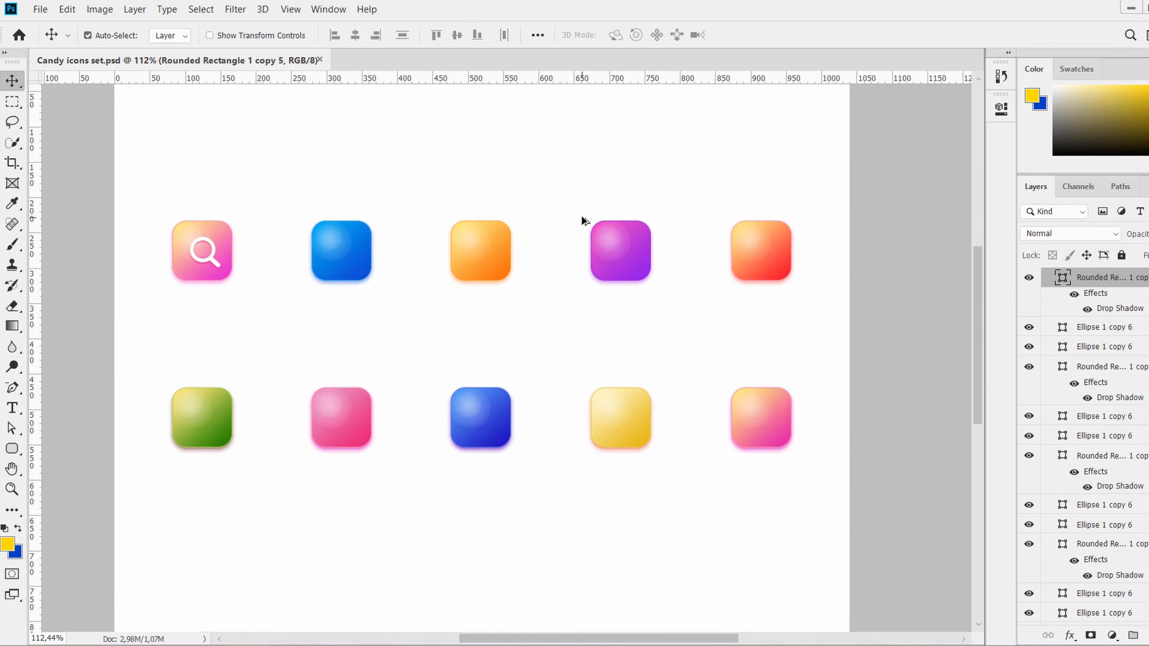
pyautogui.click(14, 389)
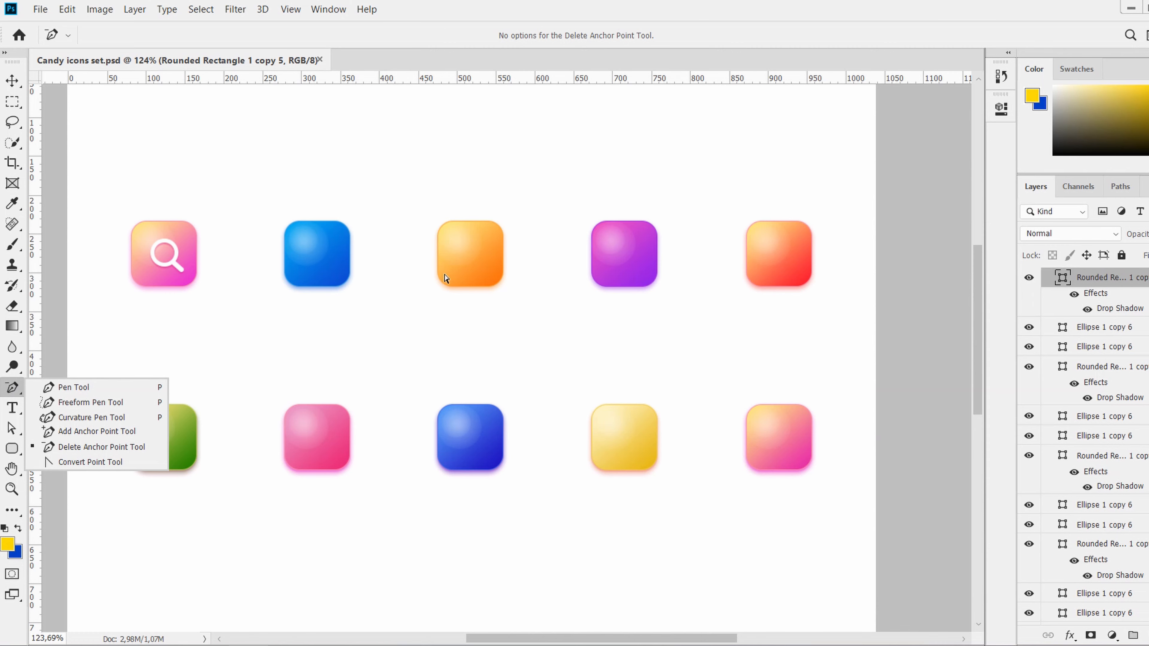
pyautogui.press('v')
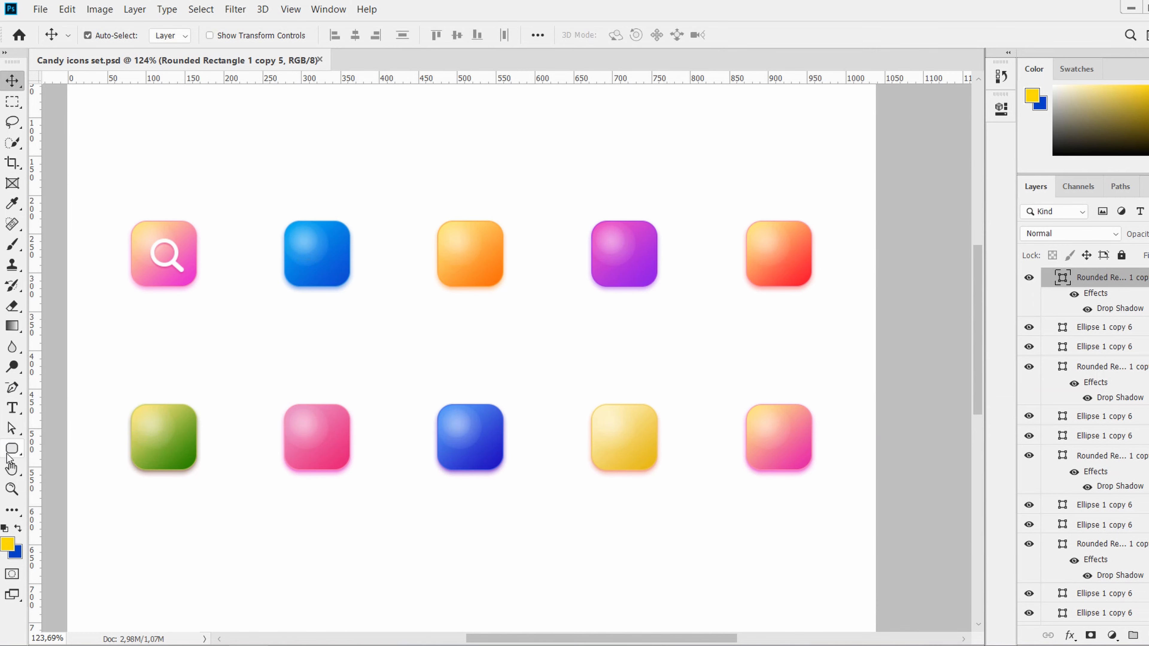
pyautogui.scroll(1, 380, 255)
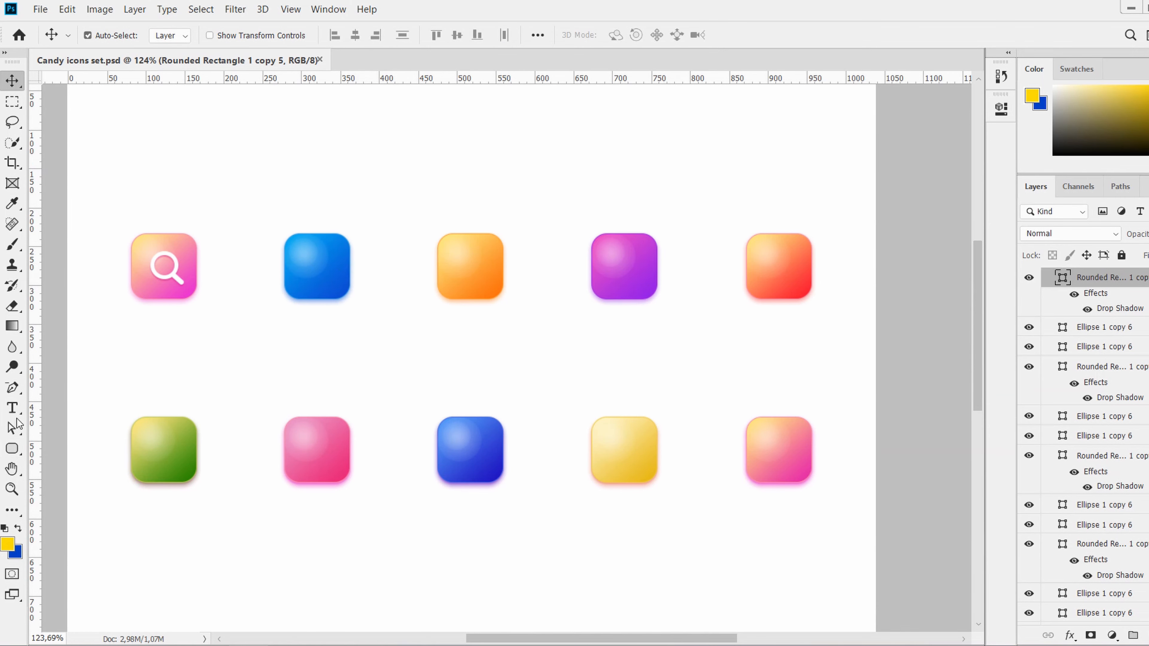
# Inspect the shape settings of the magnifier's handle and ring in the first tile, and collapse their layer group.
pyautogui.click(12, 448)
pyautogui.click(59, 476)
pyautogui.press('v')
pyautogui.click(175, 278)
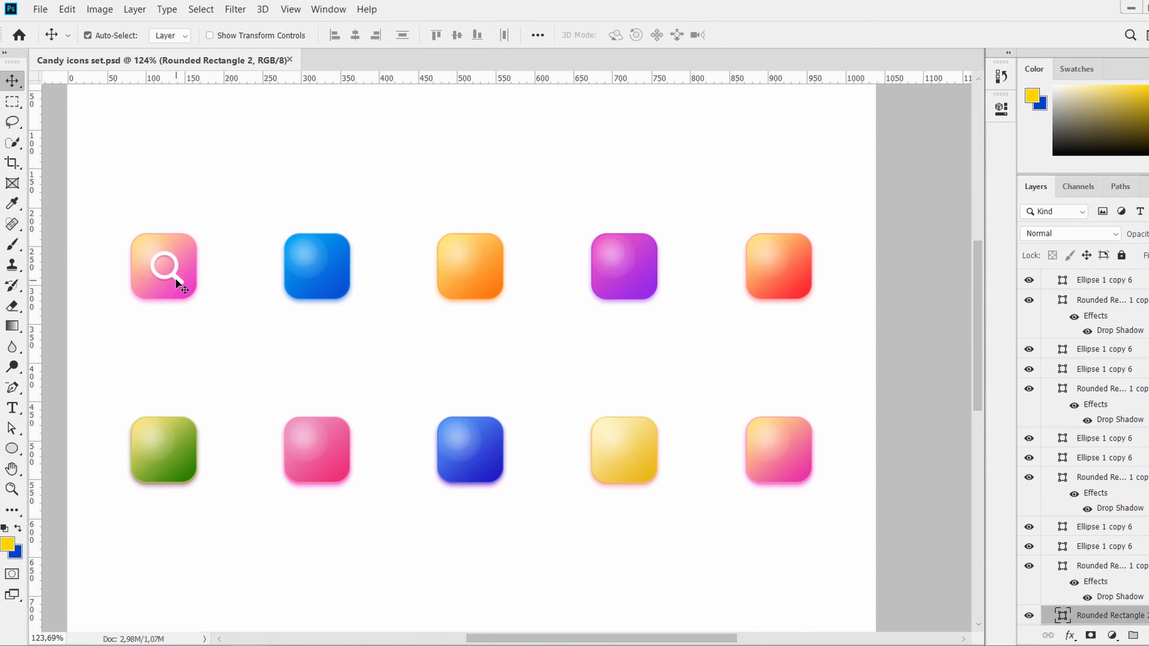
pyautogui.click(168, 254)
pyautogui.click(167, 255)
pyautogui.press('u')
pyautogui.press('v')
pyautogui.click(167, 253)
pyautogui.press('u')
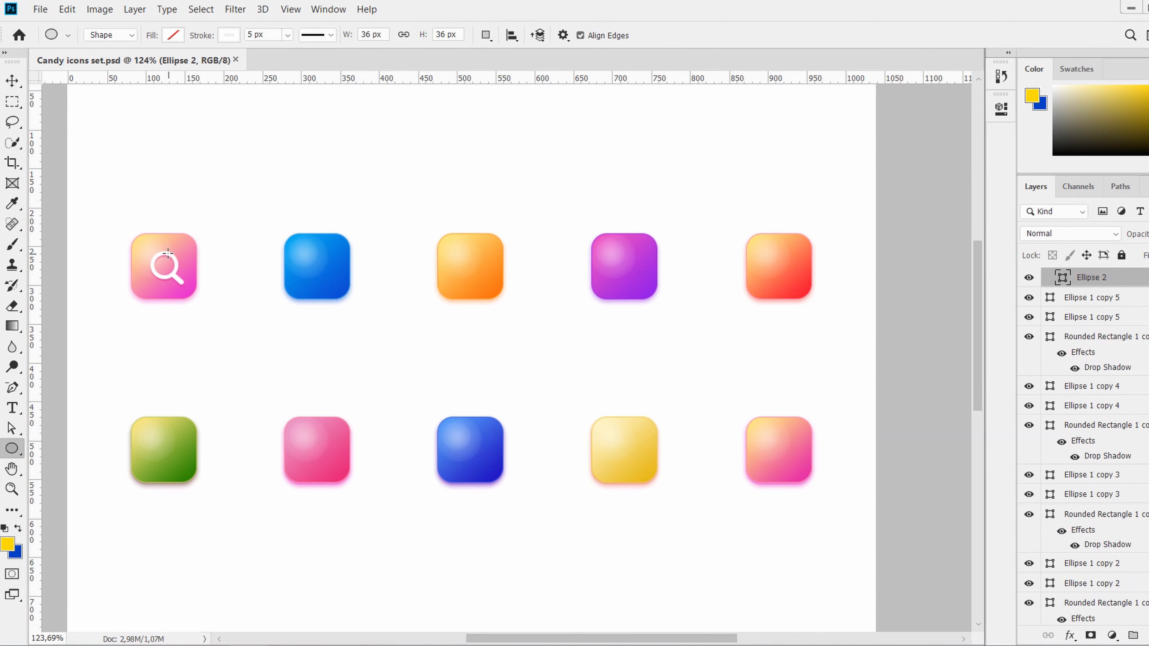
pyautogui.scroll(6, 1082, 285)
pyautogui.click(1048, 277)
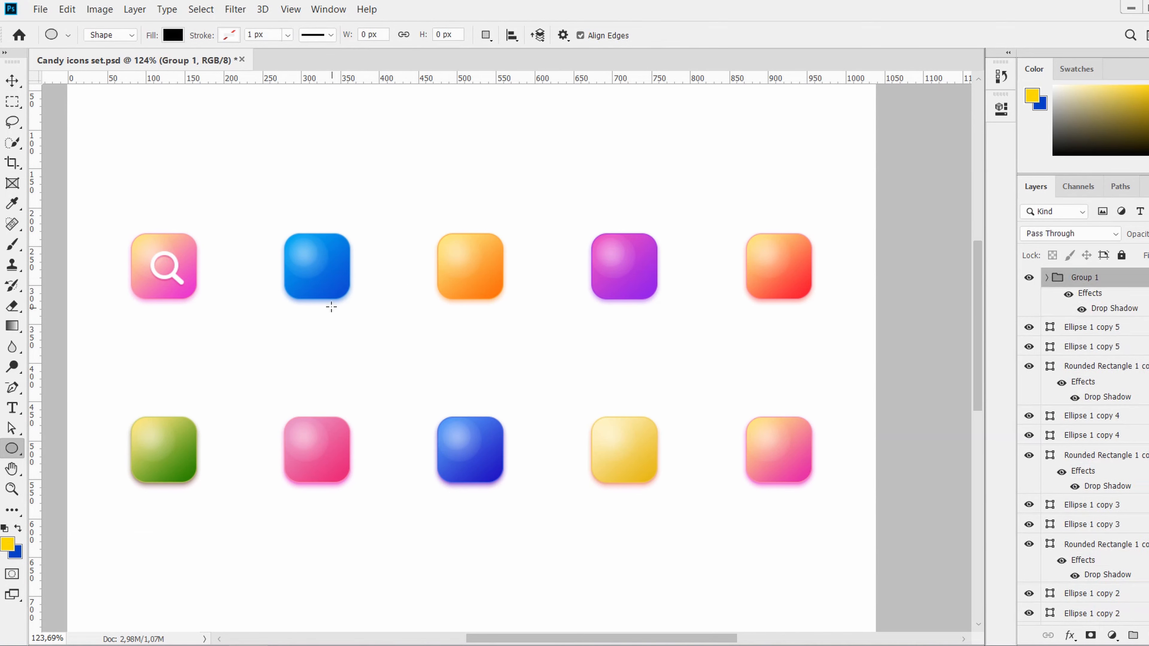
# Show the guides and add a horizontal and a vertical guide through the centre of the top row's blue tile.
pyautogui.press('v')
pyautogui.press('u')
pyautogui.press('v')
pyautogui.hotkey('ctrl', ';')
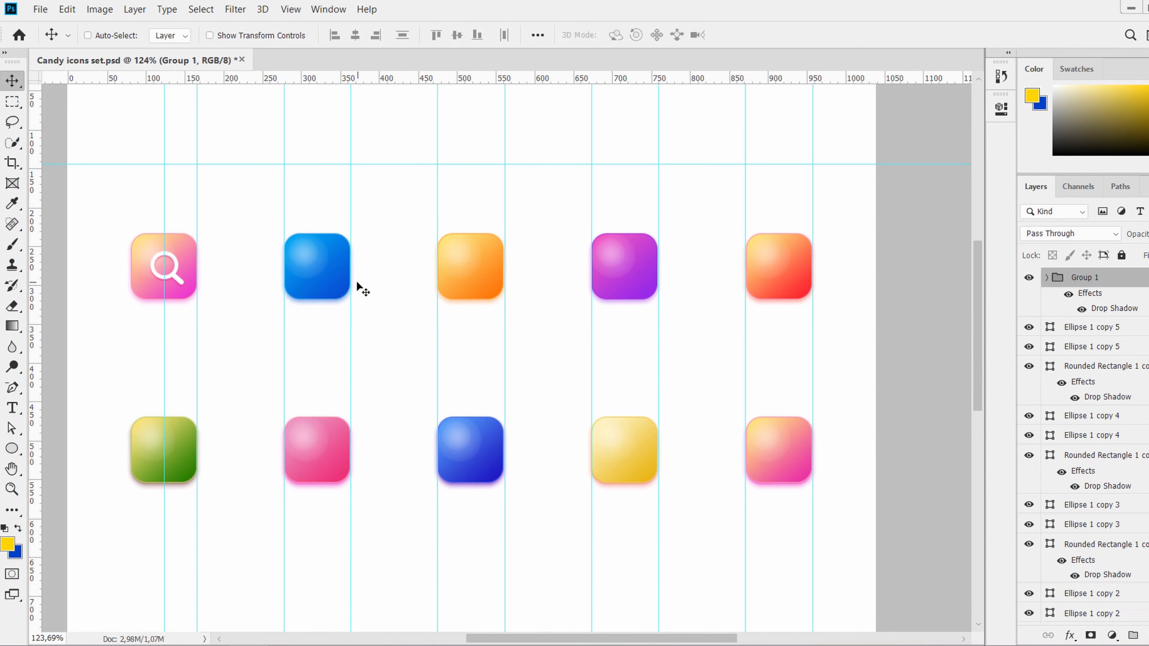
pyautogui.click(338, 299)
pyautogui.moveTo(275, 80); pyautogui.dragTo(294, 267)
pyautogui.moveTo(36, 272); pyautogui.dragTo(316, 271)
# Add vertical guides through the centres of the third, fourth and fifth tile columns and a horizontal guide through the bottom row's centre.
pyautogui.moveTo(37, 253); pyautogui.dragTo(471, 234)
pyautogui.click(471, 253)
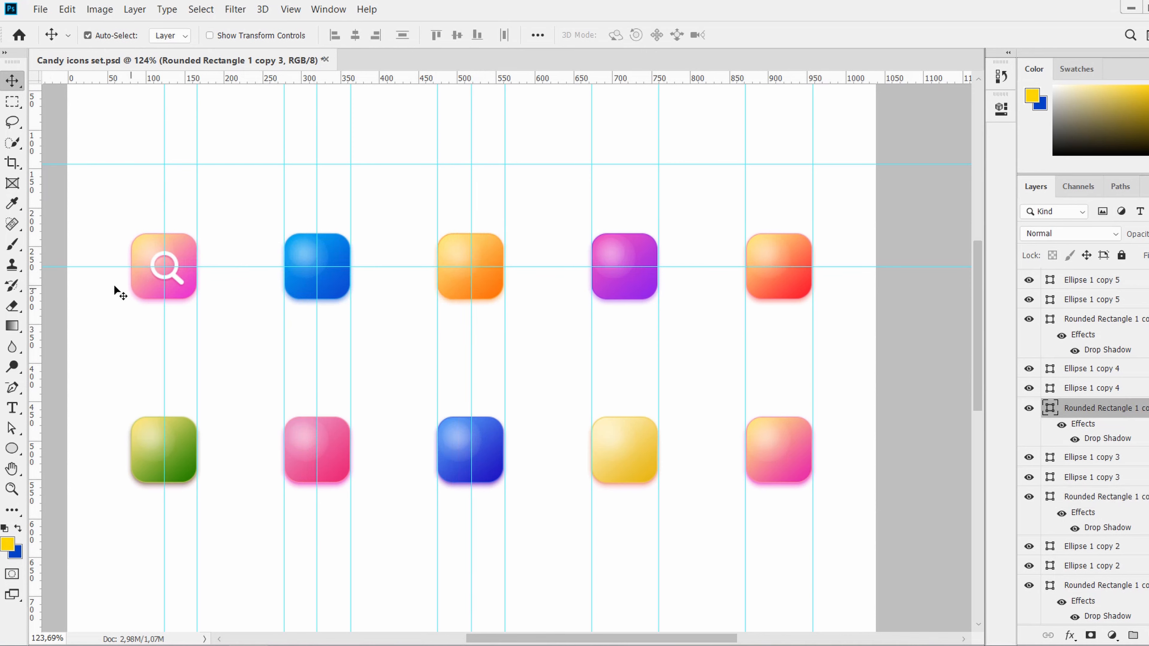
pyautogui.moveTo(36, 278); pyautogui.dragTo(624, 272)
pyautogui.click(779, 293)
pyautogui.moveTo(34, 289); pyautogui.dragTo(779, 290)
pyautogui.click(802, 482)
pyautogui.moveTo(425, 79); pyautogui.dragTo(511, 450)
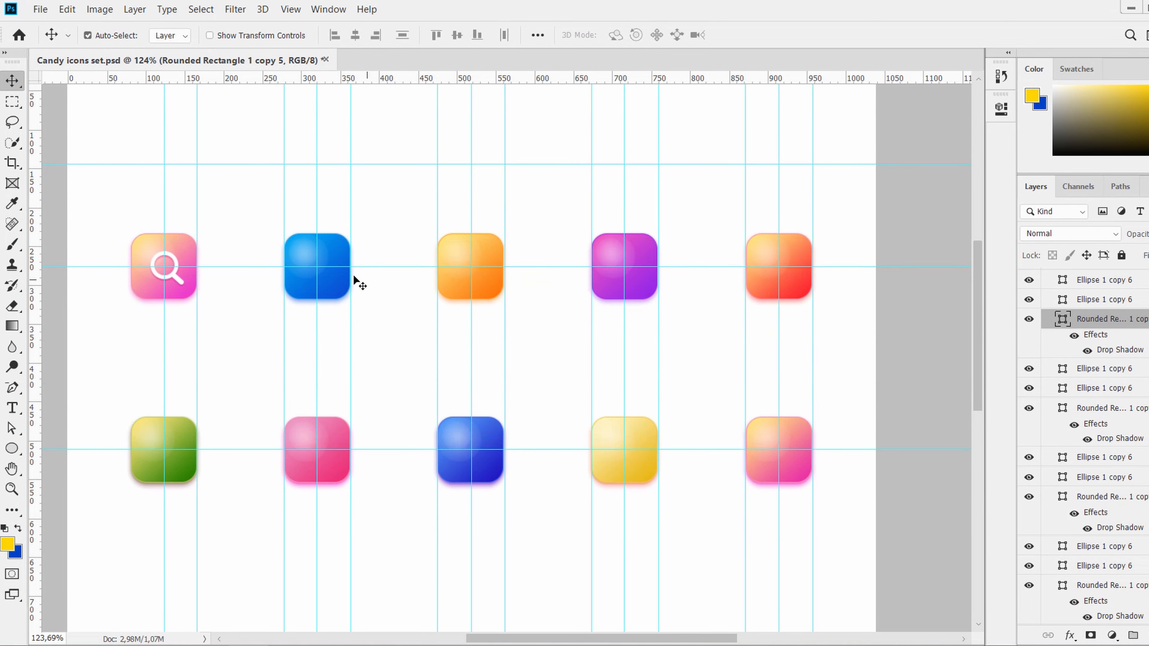
# Copy the magnifier's handle bar out of its group onto the blue tile and rotate it almost horizontal.
pyautogui.scroll(5, 304, 248)
pyautogui.click(12, 448)
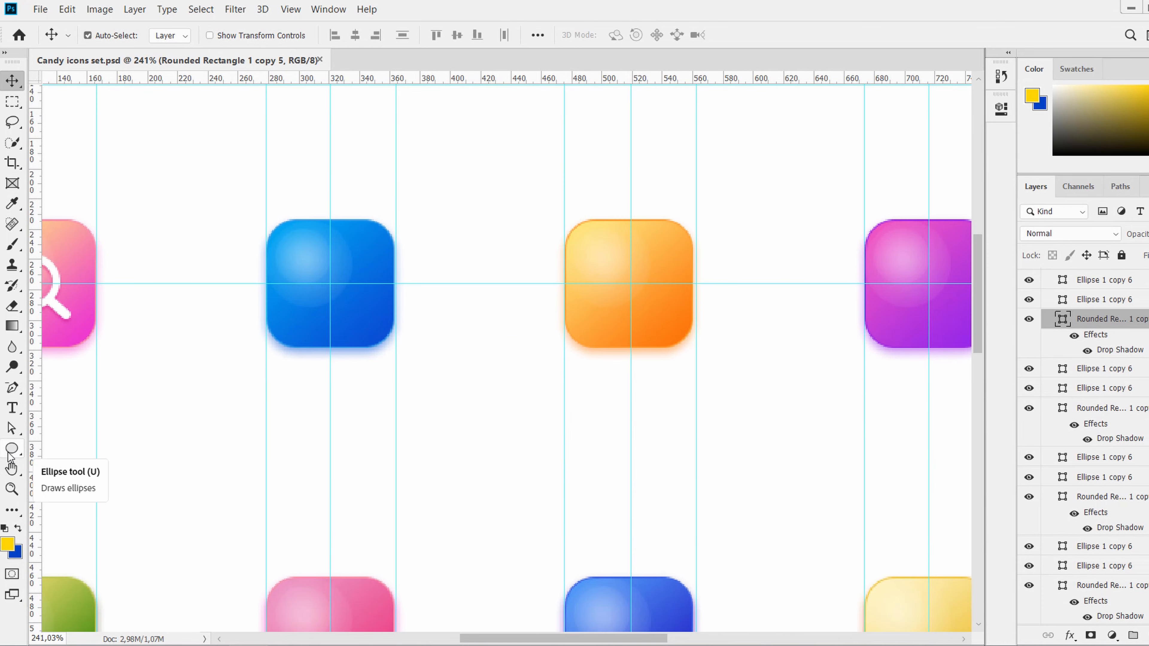
pyautogui.click(1086, 280)
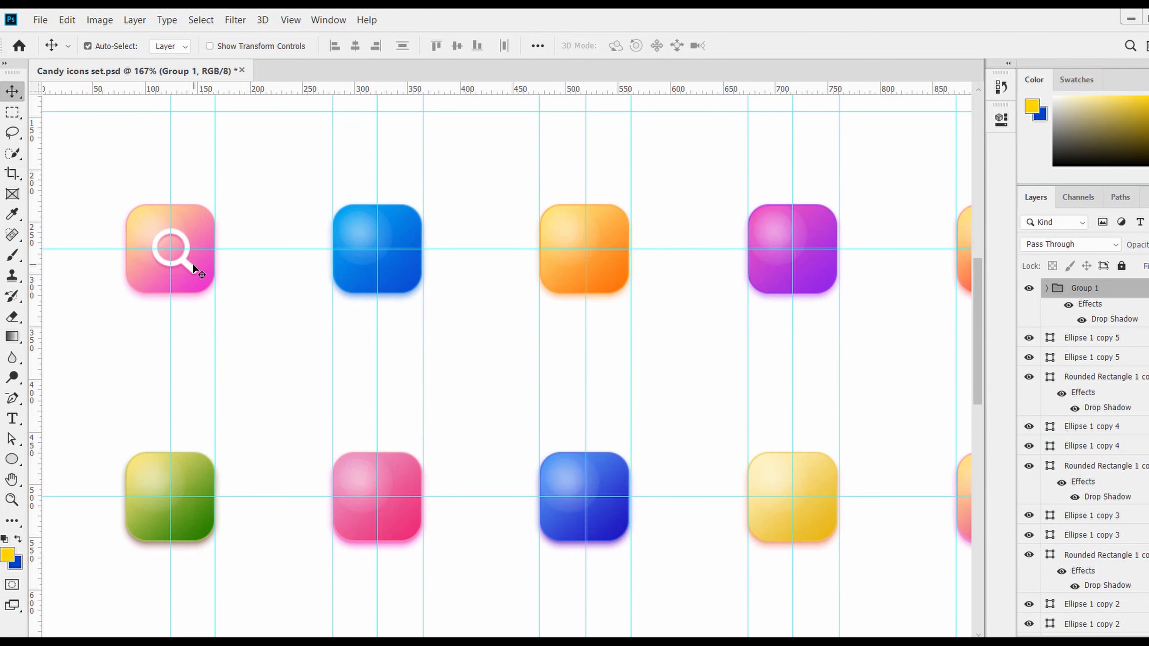
pyautogui.click(193, 266)
pyautogui.moveTo(1075, 624); pyautogui.dragTo(1058, 280)
pyautogui.moveTo(189, 266); pyautogui.dragTo(374, 215)
pyautogui.hotkey('ctrl', 't')
pyautogui.press('Return')
pyautogui.hotkey('shift', 'Right')
pyautogui.scroll(6, 367, 272)
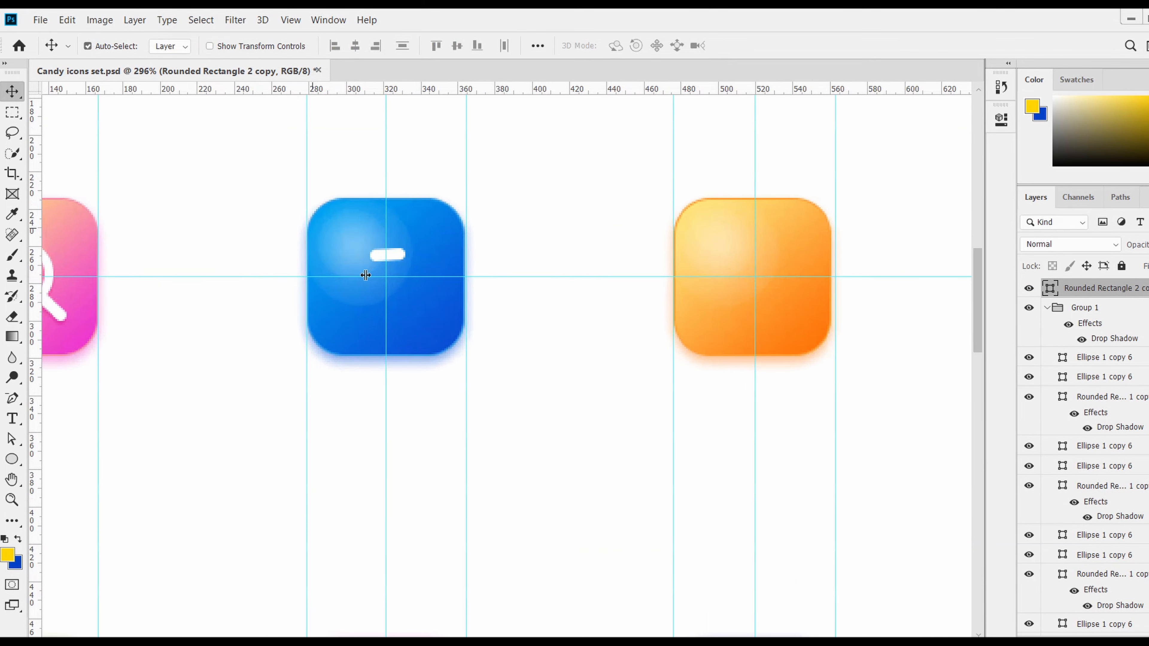
# Straighten the copied bar near the blue tile's upper-right corner and place a duplicate just below it.
pyautogui.hotkey('ctrl', 't')
pyautogui.moveTo(437, 236); pyautogui.dragTo(446, 230)
pyautogui.press('Return')
pyautogui.moveTo(394, 256); pyautogui.dragTo(439, 257)
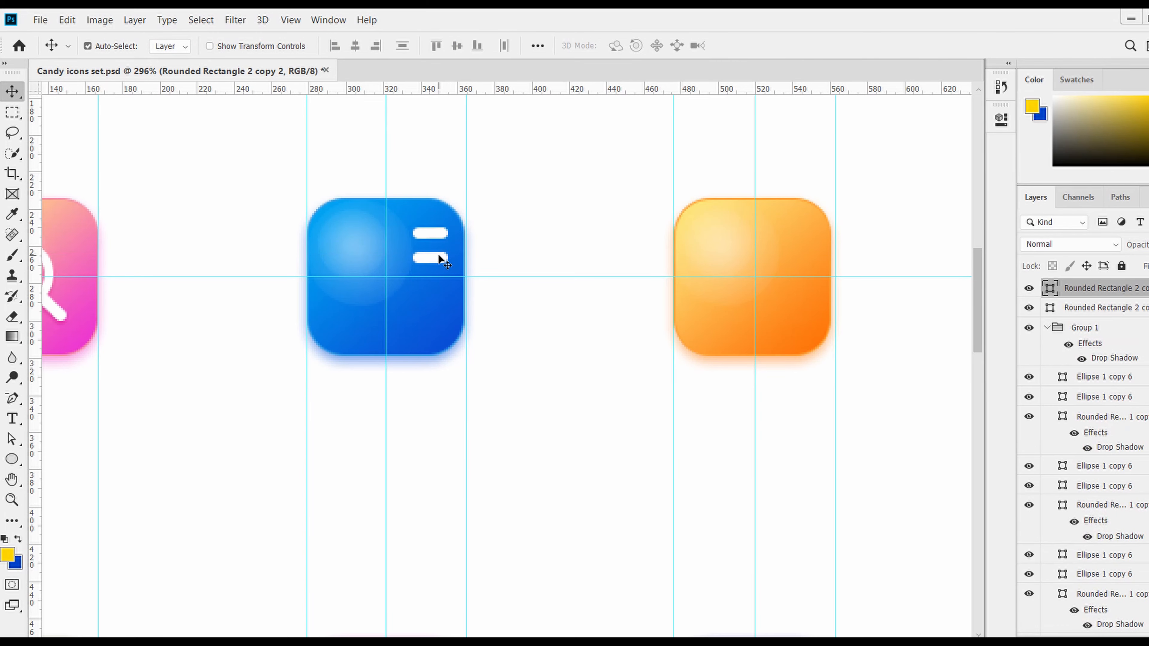
# Stretch the second bar leftward to a width of 48.81 px by moving its left-end anchor points.
pyautogui.click(8, 443)
pyautogui.hotkey('shift', 'Left')
pyautogui.hotkey('shift', 'Left')
pyautogui.hotkey('shift', 'Left')
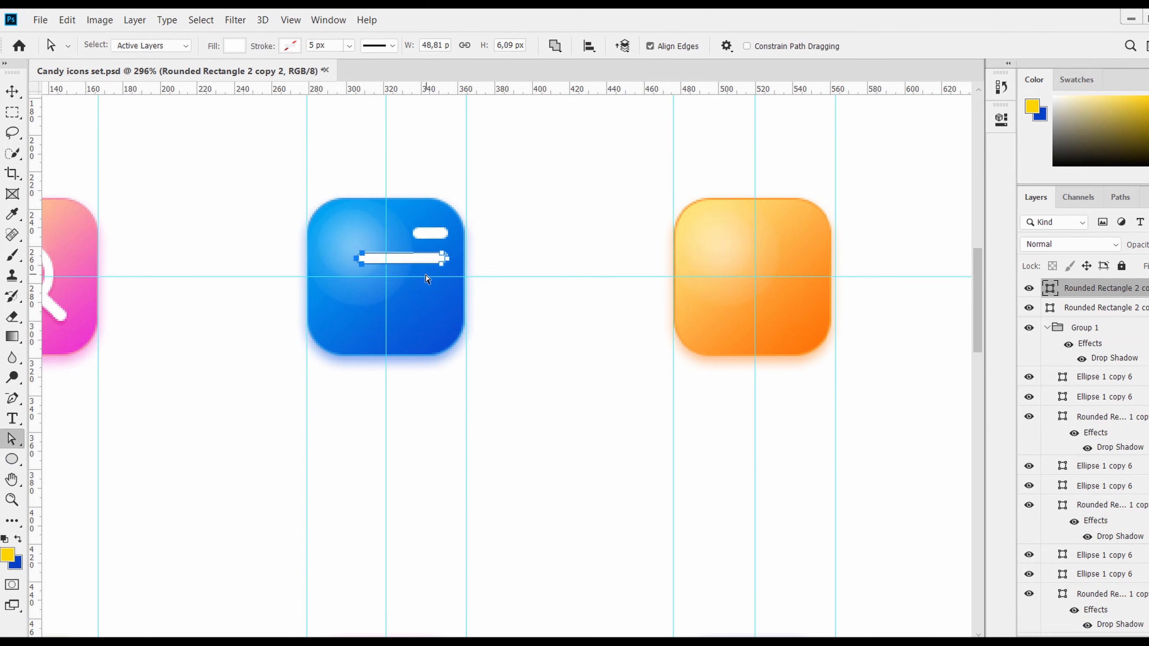
pyautogui.press('Return')
# Duplicate the longer bar and try moving the copy downward.
pyautogui.hotkey('ctrl', 'j')
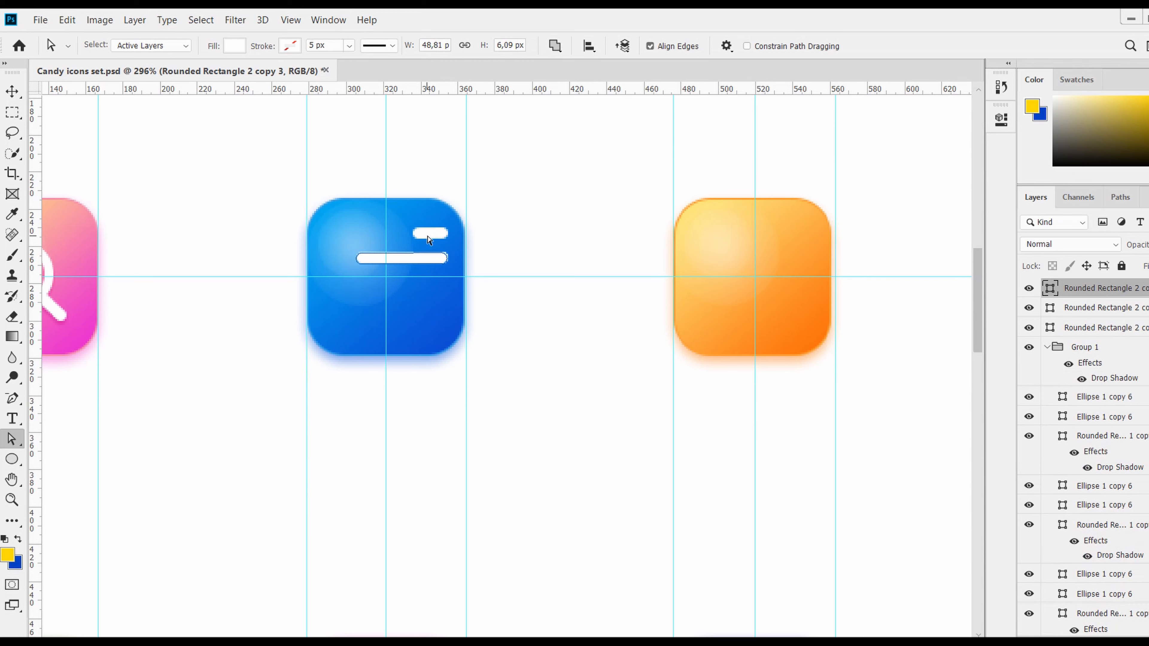
pyautogui.press('v')
pyautogui.hotkey('shift', 'Down')
pyautogui.hotkey('shift', 'Down')
pyautogui.hotkey('ctrl', 'z')
# Duplicate the short and long bars together and place the copies below them with matching spacing.
pyautogui.keyDown('shift'); pyautogui.click(428, 235); pyautogui.keyUp('shift')
pyautogui.hotkey('ctrl', 'j')
pyautogui.hotkey('shift', 'Down')
pyautogui.hotkey('shift', 'Down')
pyautogui.hotkey('shift', 'Down')
pyautogui.press('Down')
pyautogui.press('Down')
pyautogui.press('Down')
pyautogui.press('Down')
pyautogui.press('Down')
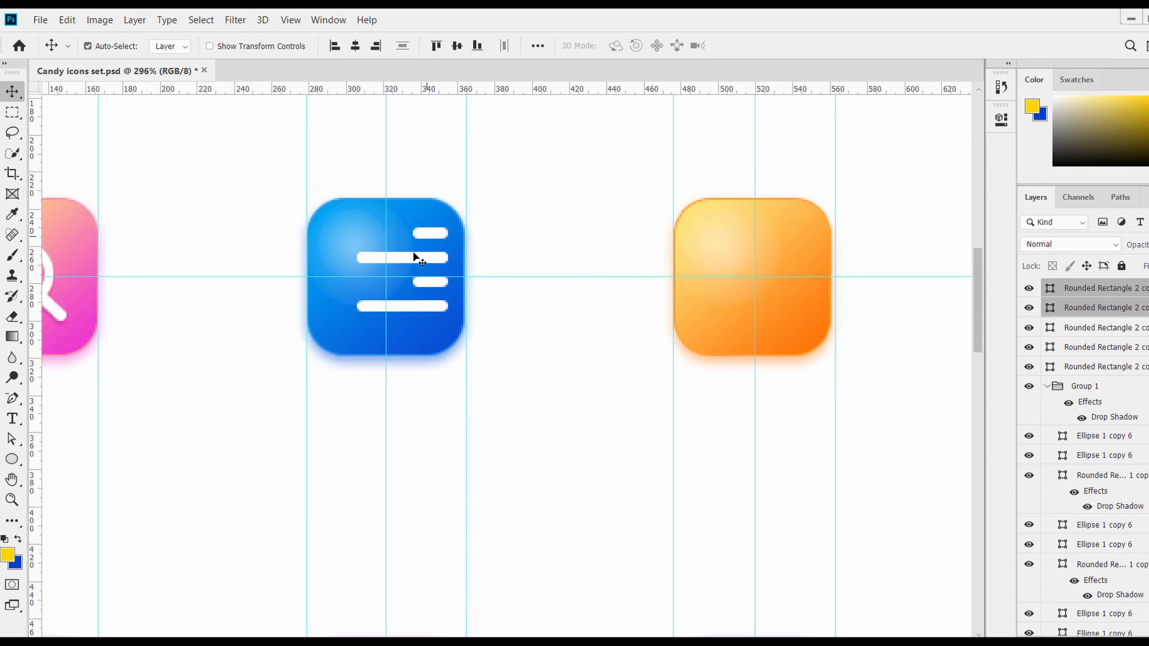
# Lengthen the lowest bar leftward by about 20 px using its left-end anchor points.
pyautogui.click(11, 439)
pyautogui.moveTo(347, 295); pyautogui.dragTo(373, 315)
pyautogui.hotkey('shift', 'Left')
pyautogui.hotkey('shift', 'Left')
# Lengthen the third bar leftward by about 25 px using its left-end anchor points.
pyautogui.click(420, 287)
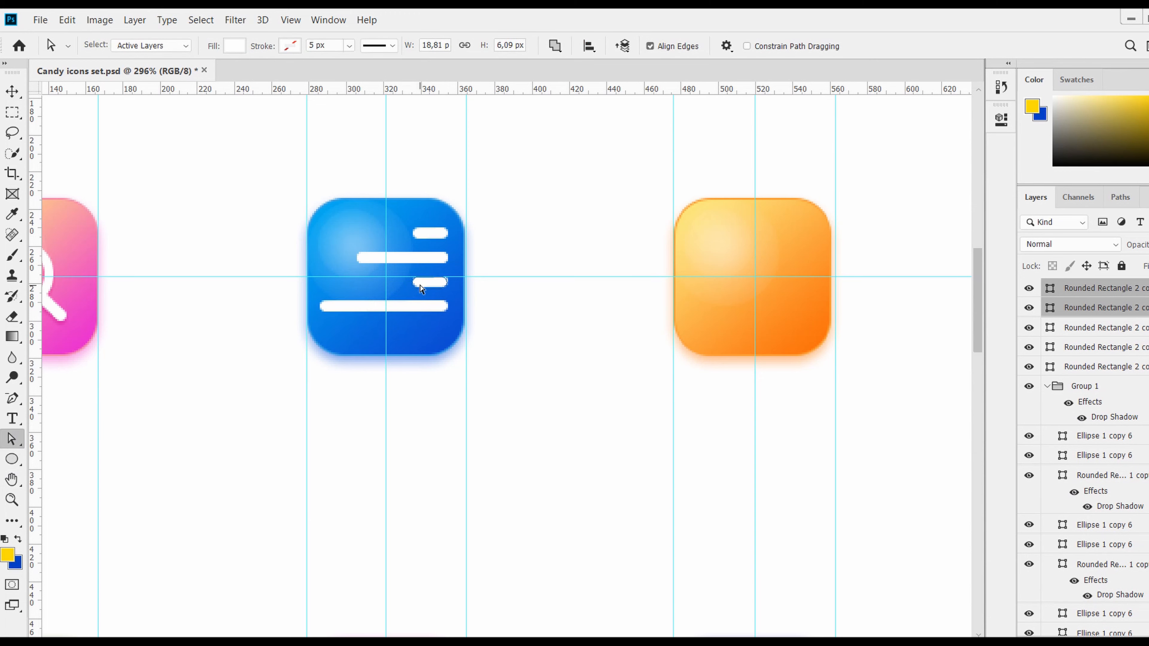
pyautogui.hotkey('shift', 'Left')
pyautogui.hotkey('shift', 'Left')
pyautogui.hotkey('shift', 'Left')
pyautogui.hotkey('shift', 'Right')
pyautogui.hotkey('shift', 'Right')
pyautogui.press('Left')
pyautogui.press('Left')
pyautogui.press('Left')
pyautogui.press('Left')
pyautogui.press('Left')
pyautogui.press('Return')
# Duplicate the second bar and try moving the copy down beneath the lowest bar.
pyautogui.press('v')
pyautogui.keyDown('ctrl'); pyautogui.click(418, 256); pyautogui.keyUp('ctrl')
pyautogui.hotkey('ctrl', 'j')
pyautogui.hotkey('shift', 'Down')
pyautogui.hotkey('shift', 'Down')
pyautogui.hotkey('shift', 'Down')
pyautogui.hotkey('shift', 'Down')
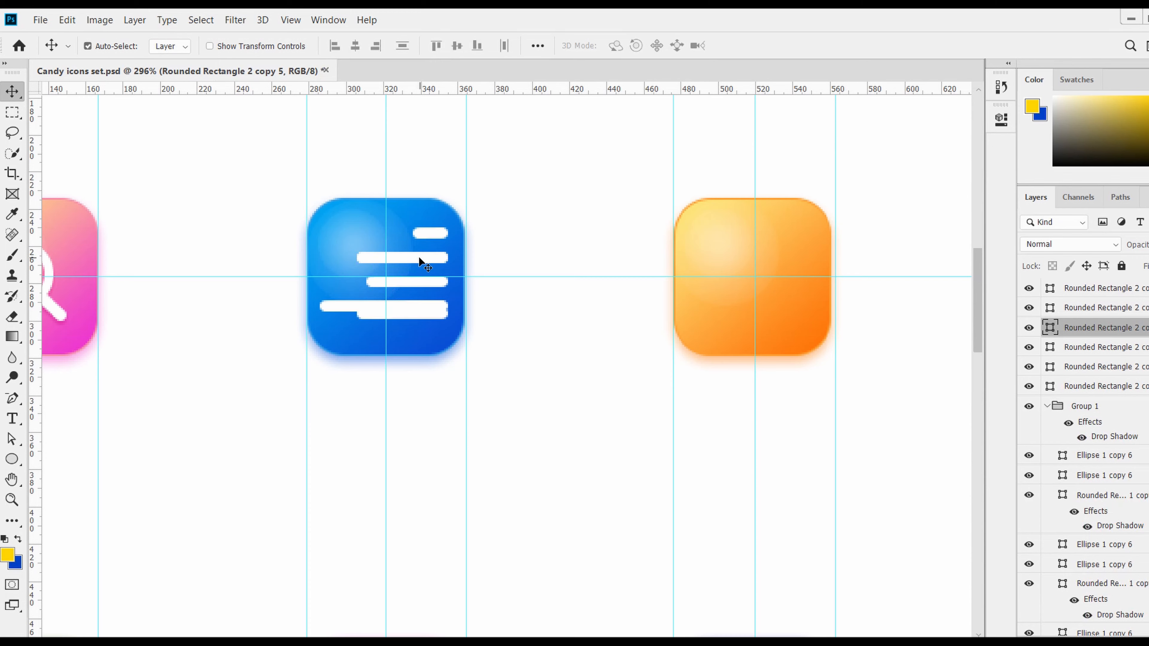
pyautogui.press('Up')
pyautogui.hotkey('ctrl', 'z')
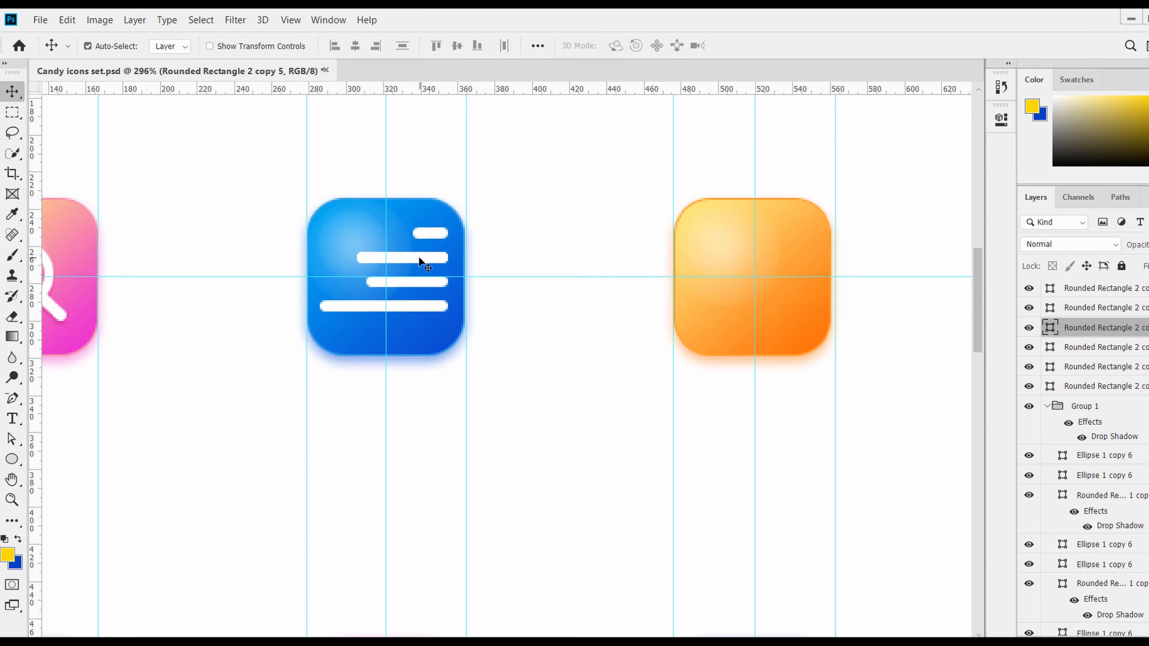
# Select the four white bars on the blue tile and move them down 4 px together.
pyautogui.click(434, 235)
pyautogui.click(428, 230)
pyautogui.keyDown('shift'); pyautogui.click(421, 258); pyautogui.keyUp('shift')
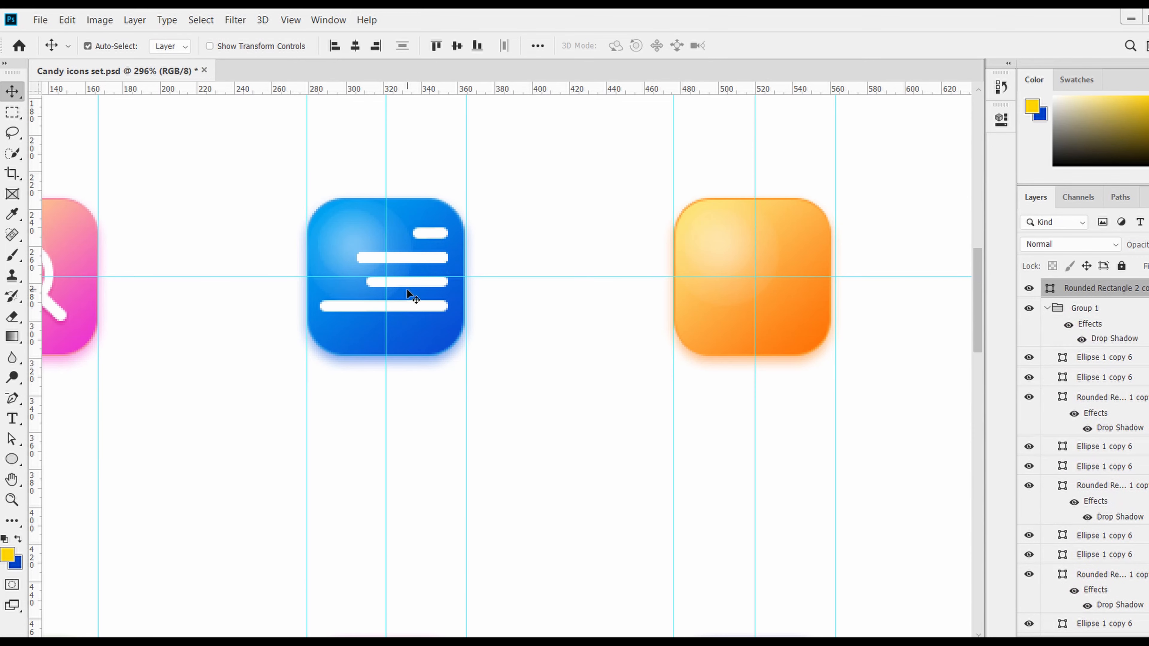
pyautogui.keyDown('shift'); pyautogui.click(414, 283); pyautogui.keyUp('shift')
pyautogui.keyDown('shift'); pyautogui.click(406, 309); pyautogui.keyUp('shift')
pyautogui.press('Down')
pyautogui.press('Down')
pyautogui.press('Down')
pyautogui.press('Down')
pyautogui.press('Down')
pyautogui.press('Up')
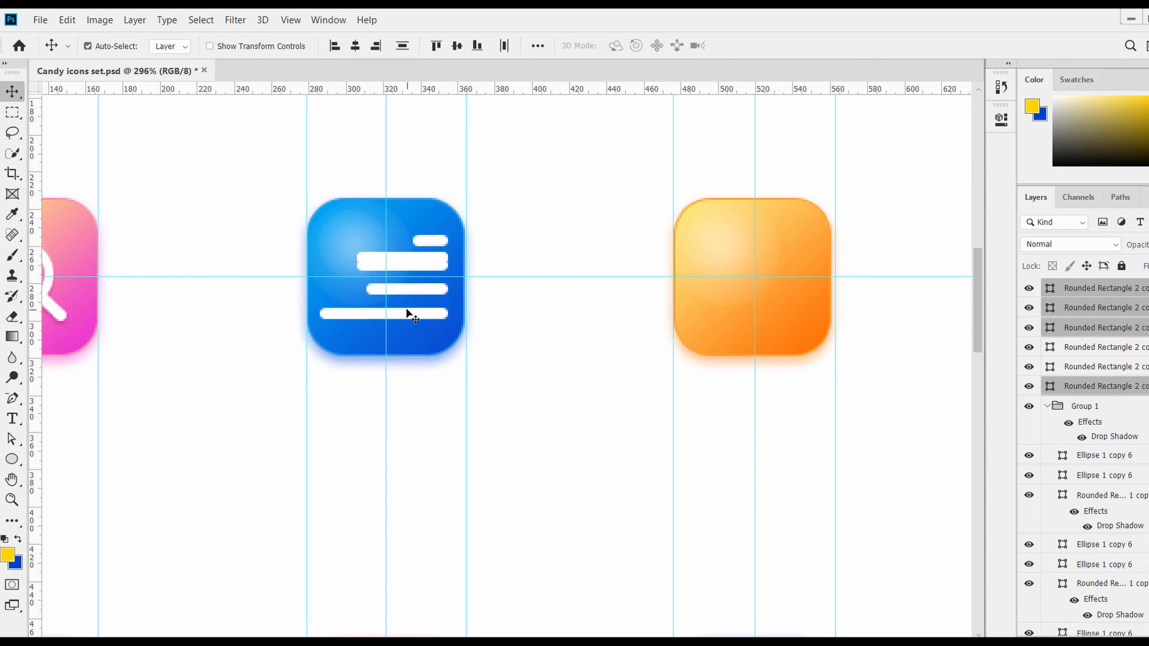
# Delete the leftover duplicates overlapping the second bar on the blue tile.
pyautogui.click(362, 255)
pyautogui.click(359, 254)
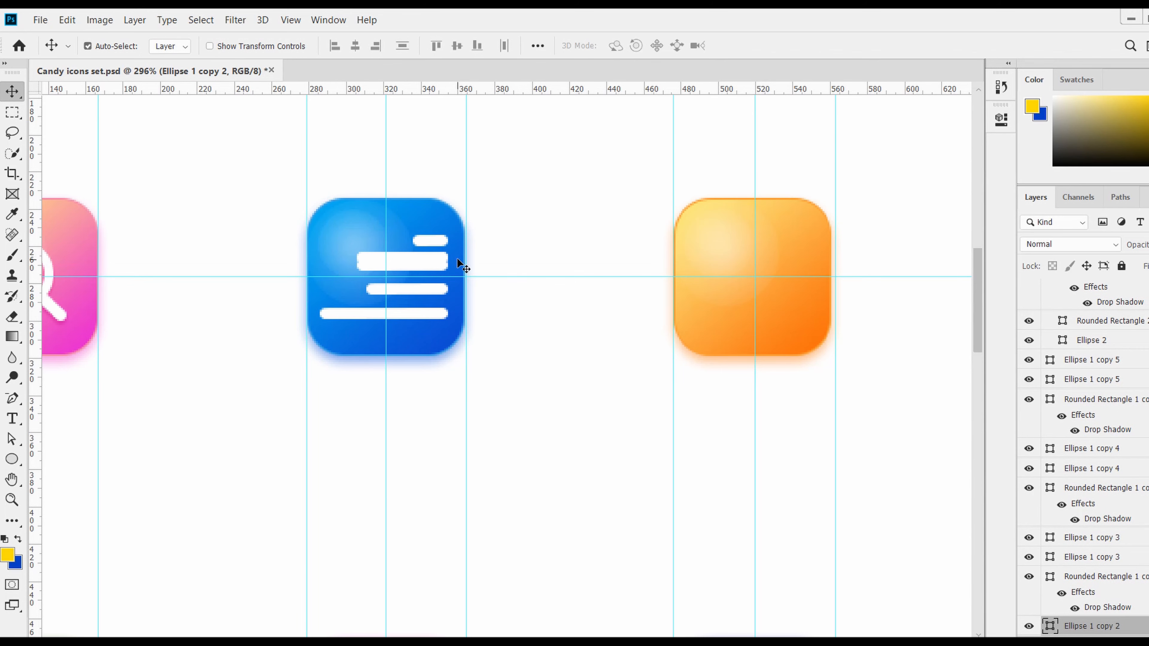
pyautogui.click(442, 256)
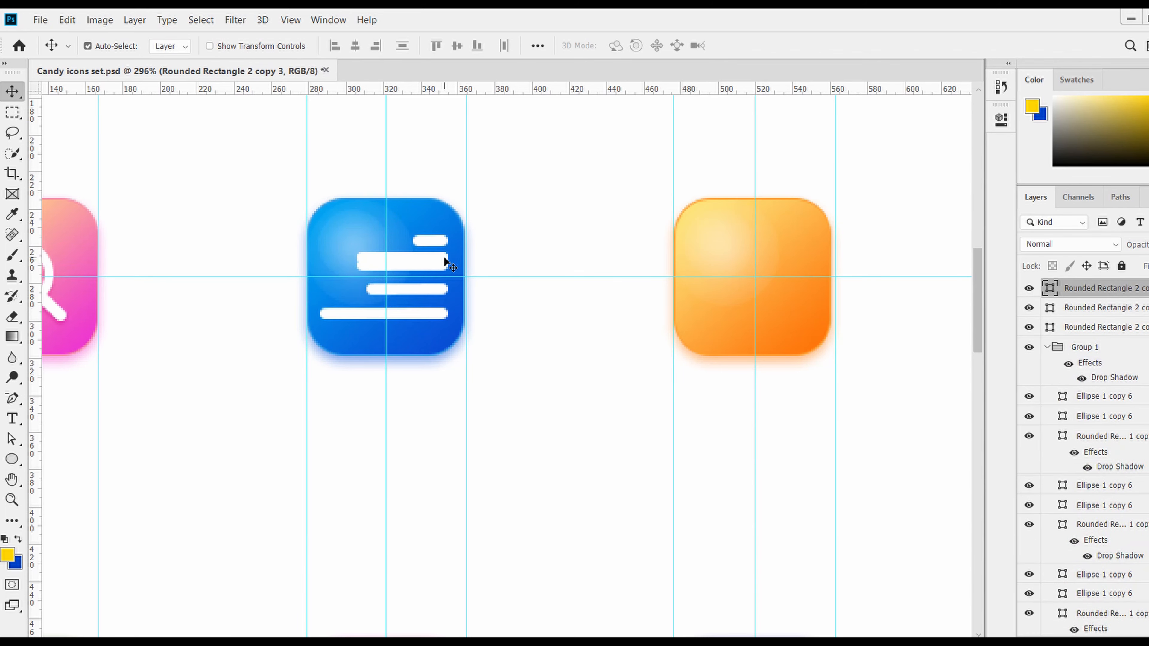
pyautogui.press('Delete')
pyautogui.scroll(-3, 470, 275)
pyautogui.scroll(-3, 470, 274)
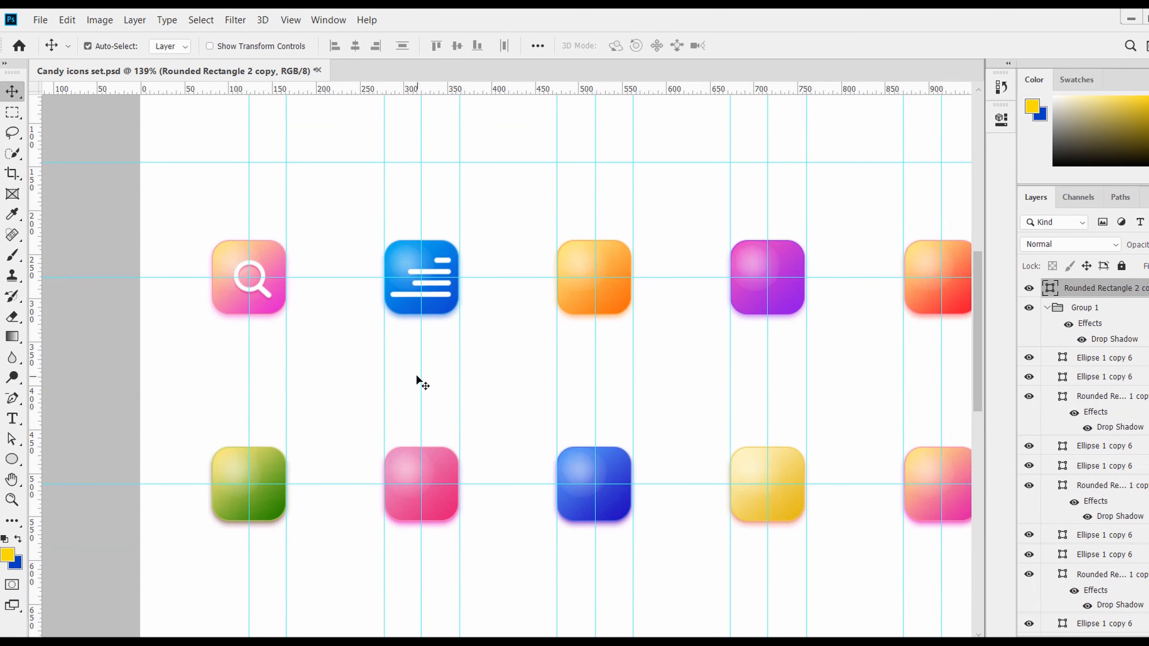
pyautogui.scroll(4, 416, 374)
pyautogui.press('a')
pyautogui.click(381, 276)
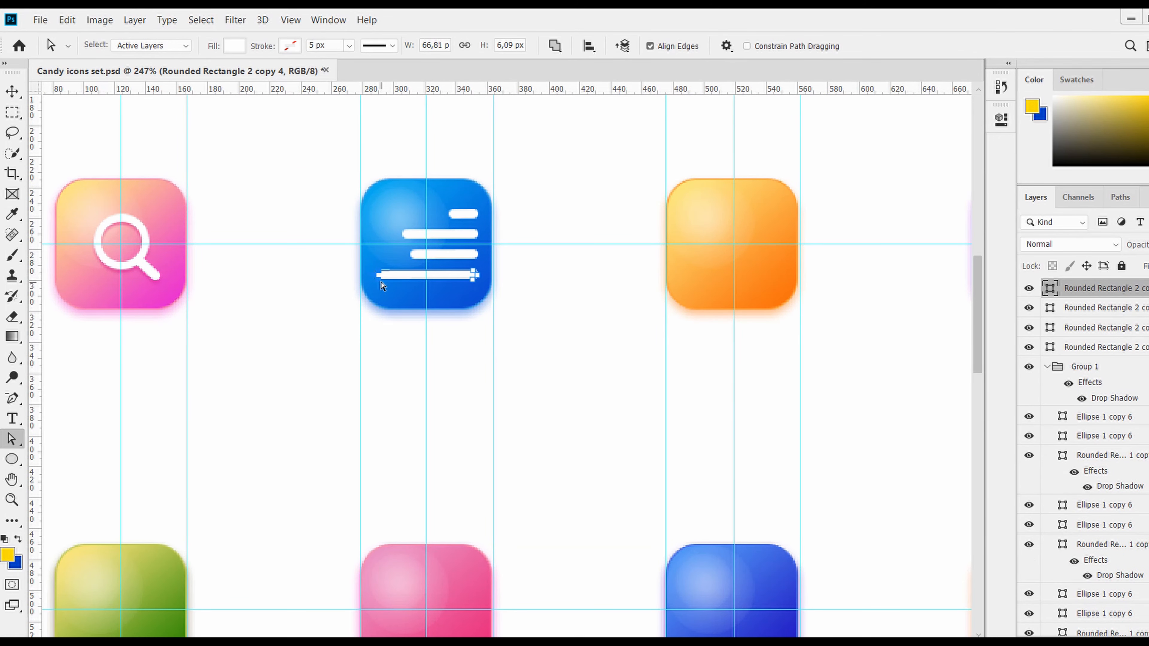
pyautogui.scroll(-5, 381, 285)
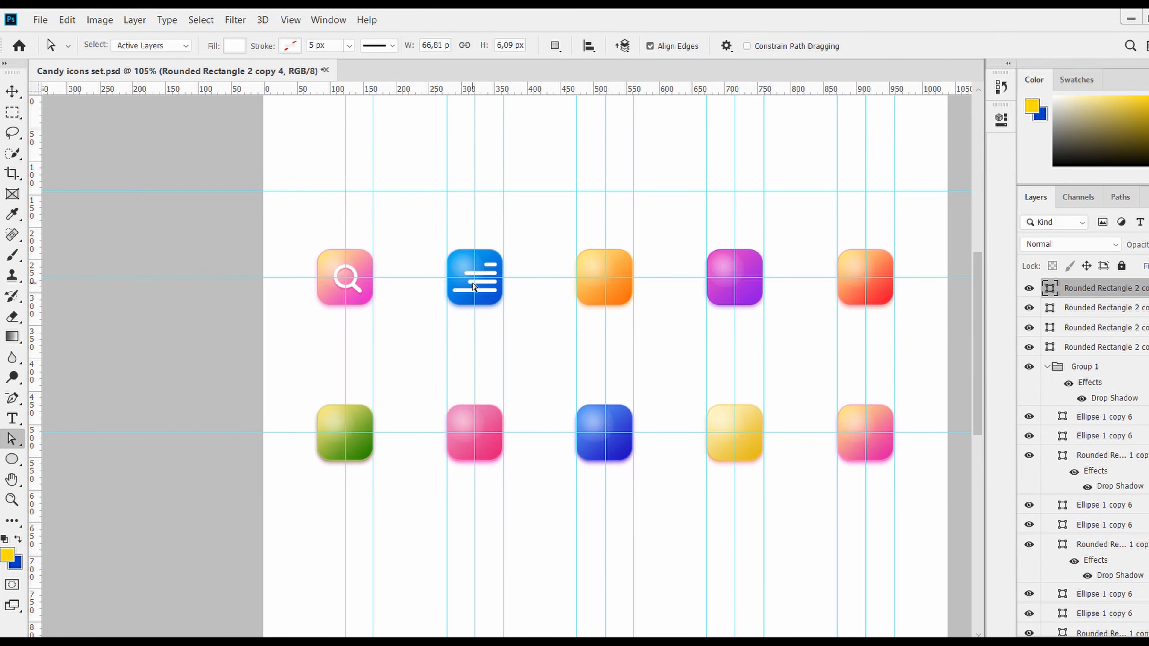
# Duplicate a white bar from the blue tile onto the upper part of the orange tile, centred horizontally.
pyautogui.press('v')
pyautogui.click(483, 281)
pyautogui.moveTo(1099, 327); pyautogui.dragTo(1104, 280)
pyautogui.moveTo(488, 282); pyautogui.dragTo(610, 257)
pyautogui.hotkey('ctrl', 'z')
pyautogui.hotkey('ctrl', 'z')
pyautogui.scroll(5, 610, 257)
pyautogui.press('Down')
pyautogui.press('Down')
pyautogui.press('Down')
pyautogui.press('Down')
pyautogui.press('Down')
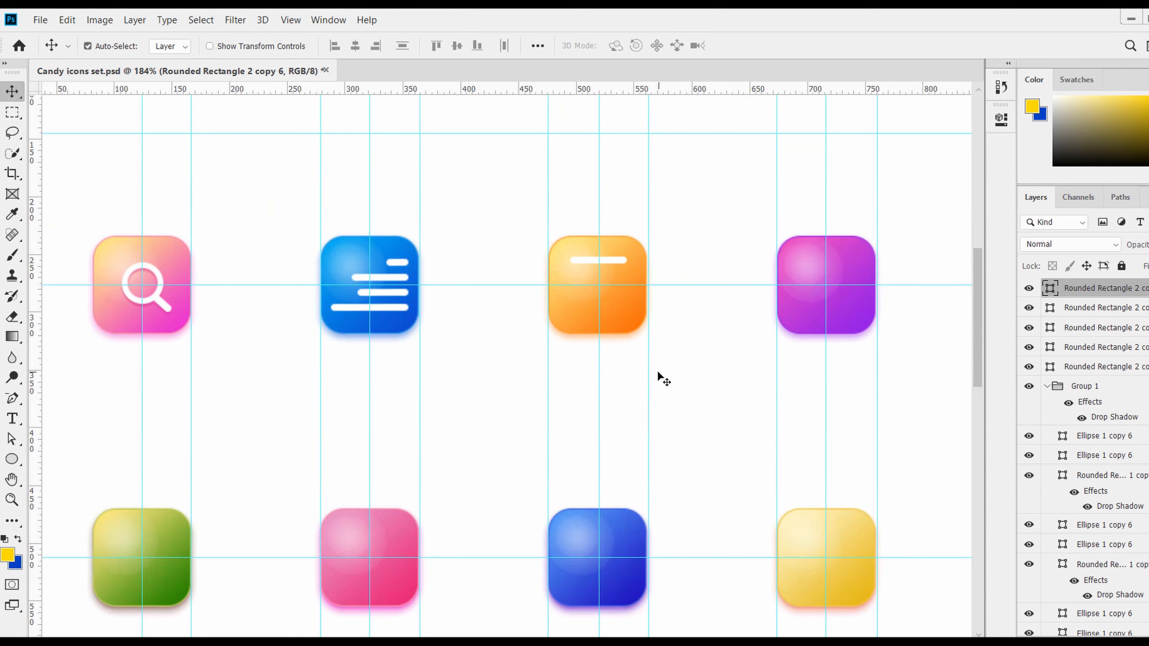
# Duplicate the bar on the orange tile and move the copy down about 18 px to the tile's horizontal centre line.
pyautogui.hotkey('ctrl', 'j')
pyautogui.hotkey('shift', 'Down')
pyautogui.press('Down')
pyautogui.press('Down')
pyautogui.press('Down')
pyautogui.press('Down')
pyautogui.press('Down')
pyautogui.press('Down')
pyautogui.press('Down')
pyautogui.press('Down')
pyautogui.press('Down')
pyautogui.press('Down')
pyautogui.press('Up')
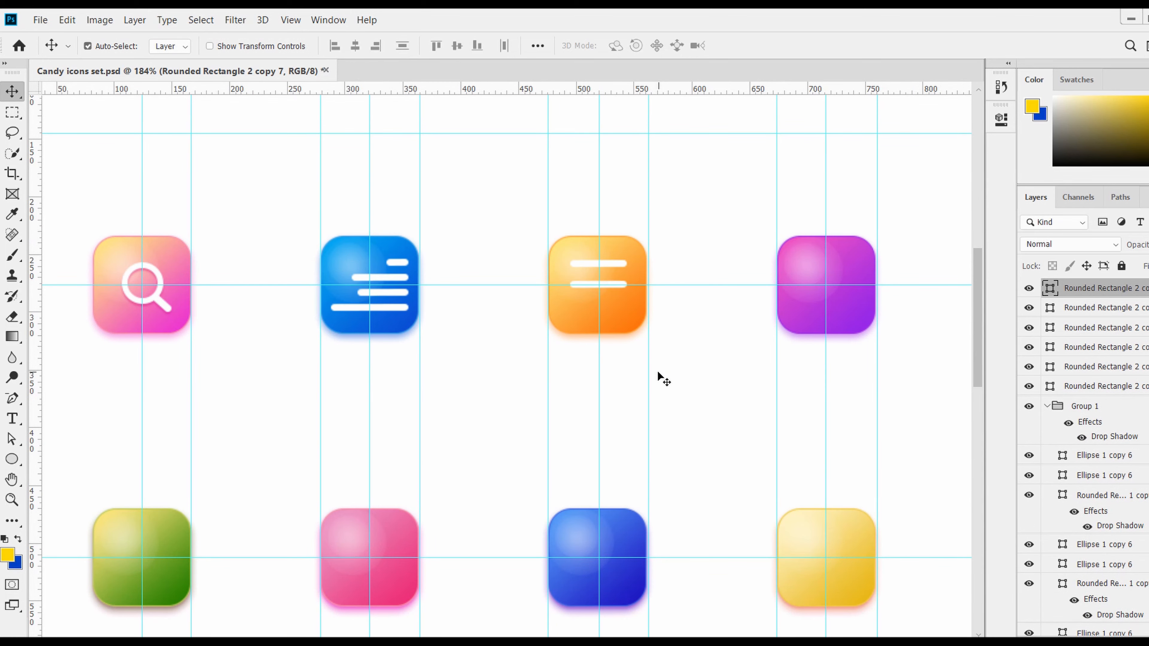
# Duplicate the orange tile's middle bar and move the copy down 18 px to complete three evenly spaced bars.
pyautogui.hotkey('ctrl', 'j')
pyautogui.hotkey('shift', 'Down')
pyautogui.press('Down')
pyautogui.press('Down')
pyautogui.press('Down')
pyautogui.press('Down')
pyautogui.press('Down')
pyautogui.press('Down')
pyautogui.press('Down')
pyautogui.press('Down')
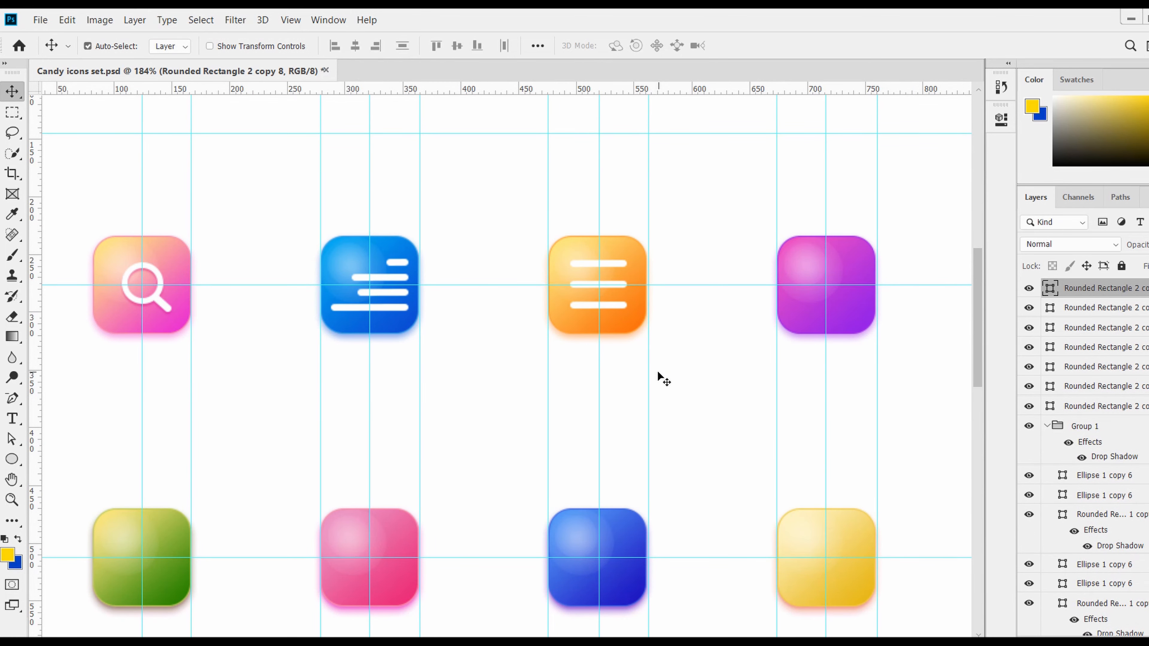
# Hide the guides and save the document, keeping the background layer in place.
pyautogui.hotkey('ctrl', ';')
pyautogui.hotkey('ctrl', 's')
pyautogui.scroll(-7, 682, 340)
pyautogui.moveTo(759, 380); pyautogui.dragTo(726, 380)
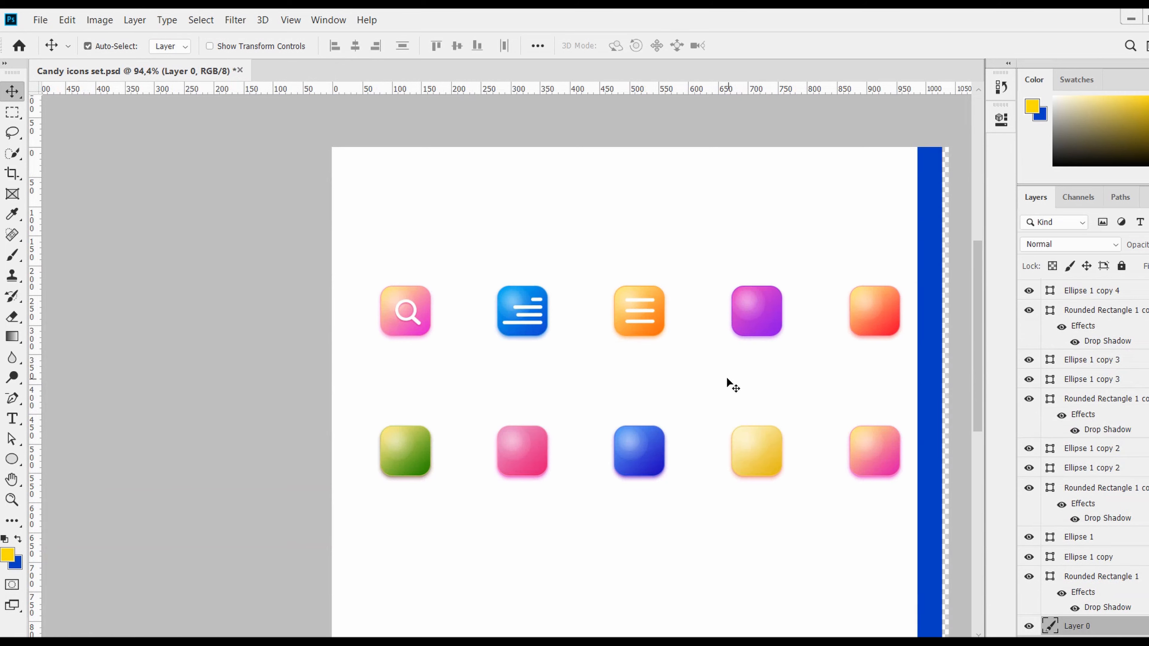
pyautogui.hotkey('ctrl', 'z')
pyautogui.scroll(-3, 830, 342)
pyautogui.hscroll(4, 831, 343)
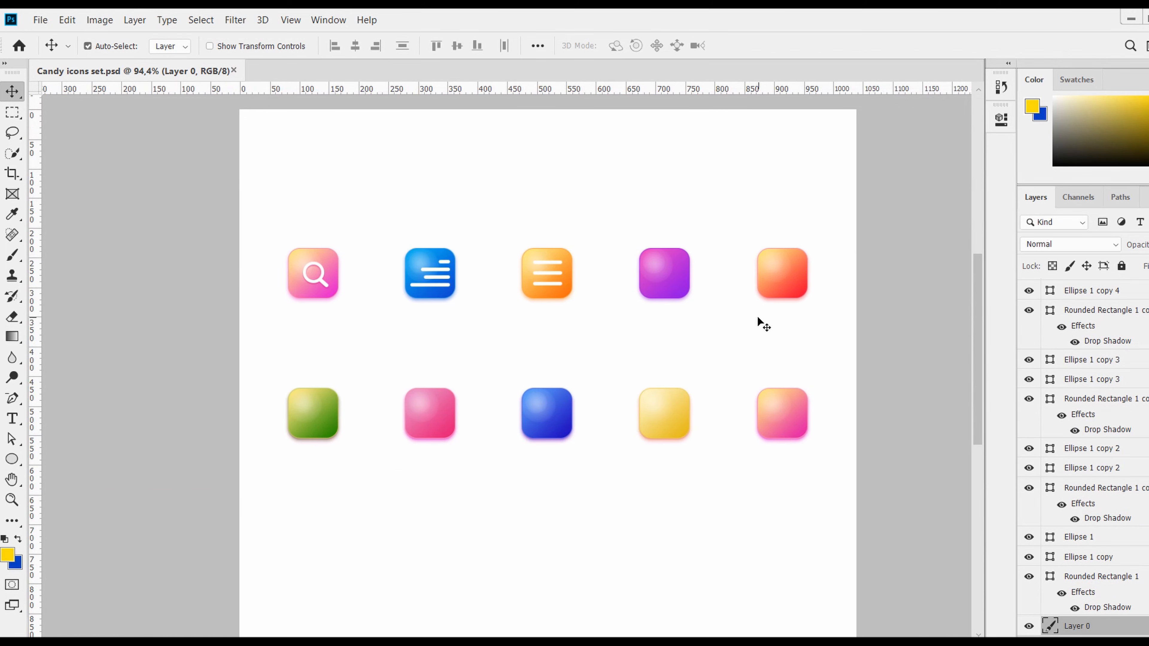
pyautogui.scroll(2, 731, 222)
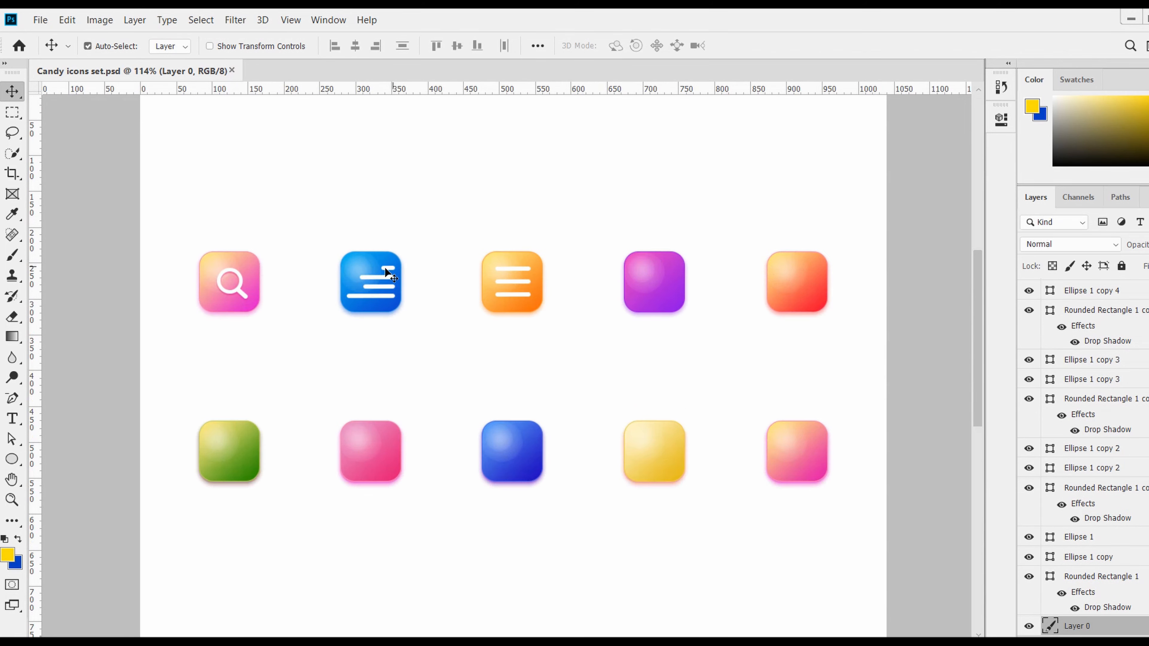
# Select the four white bars on the blue tile and group them.
pyautogui.click(387, 268)
pyautogui.keyDown('shift'); pyautogui.click(377, 277); pyautogui.keyUp('shift')
pyautogui.keyDown('shift'); pyautogui.click(375, 287); pyautogui.keyUp('shift')
pyautogui.hotkey('ctrl', 'g')
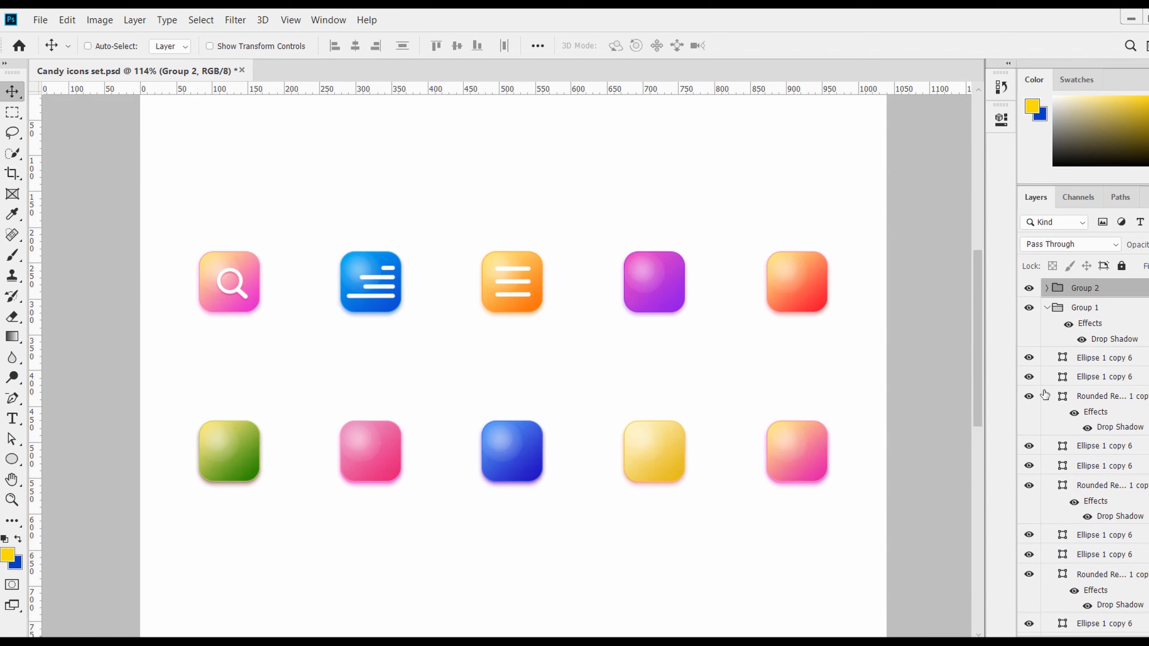
# Move the tile layers out of Group 1 so that it holds only the magnifier shapes.
pyautogui.doubleClick(1131, 288)
pyautogui.click(1069, 313)
pyautogui.click(1030, 308)
pyautogui.click(1030, 308)
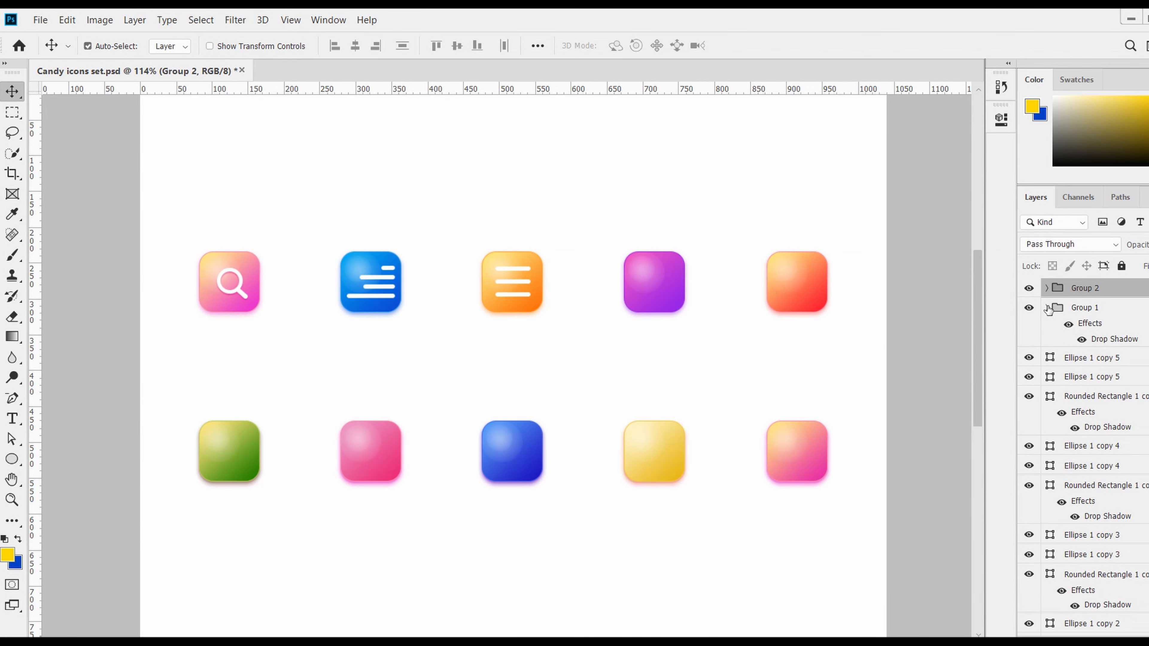
pyautogui.scroll(-3, 1029, 357)
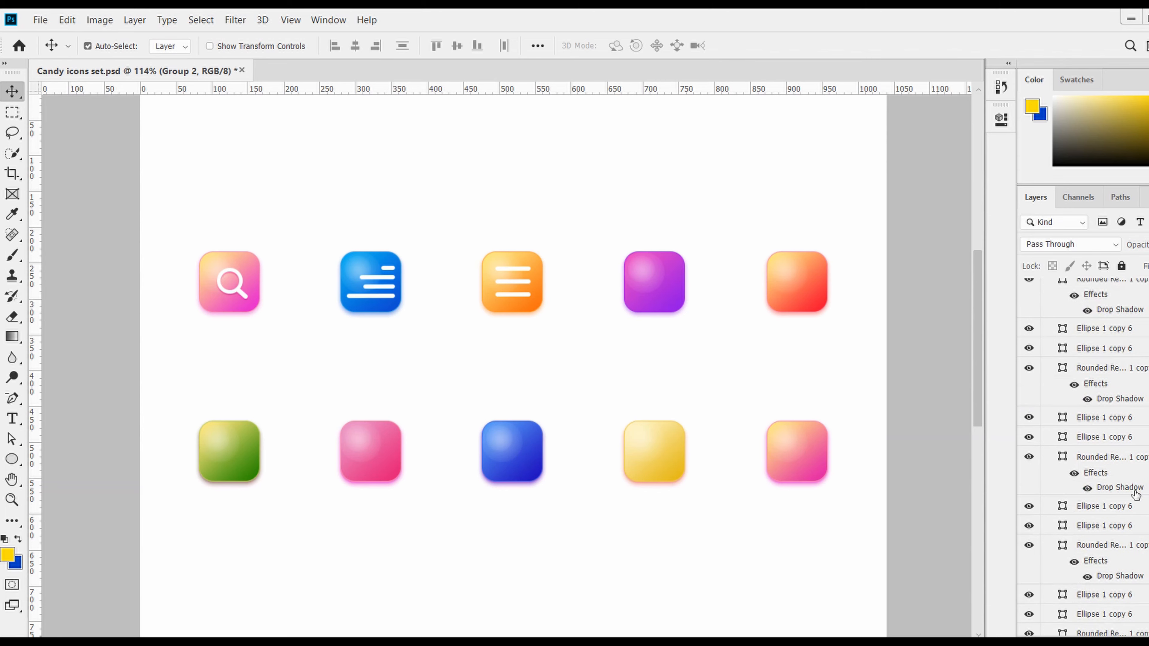
pyautogui.click(243, 295)
pyautogui.click(228, 291)
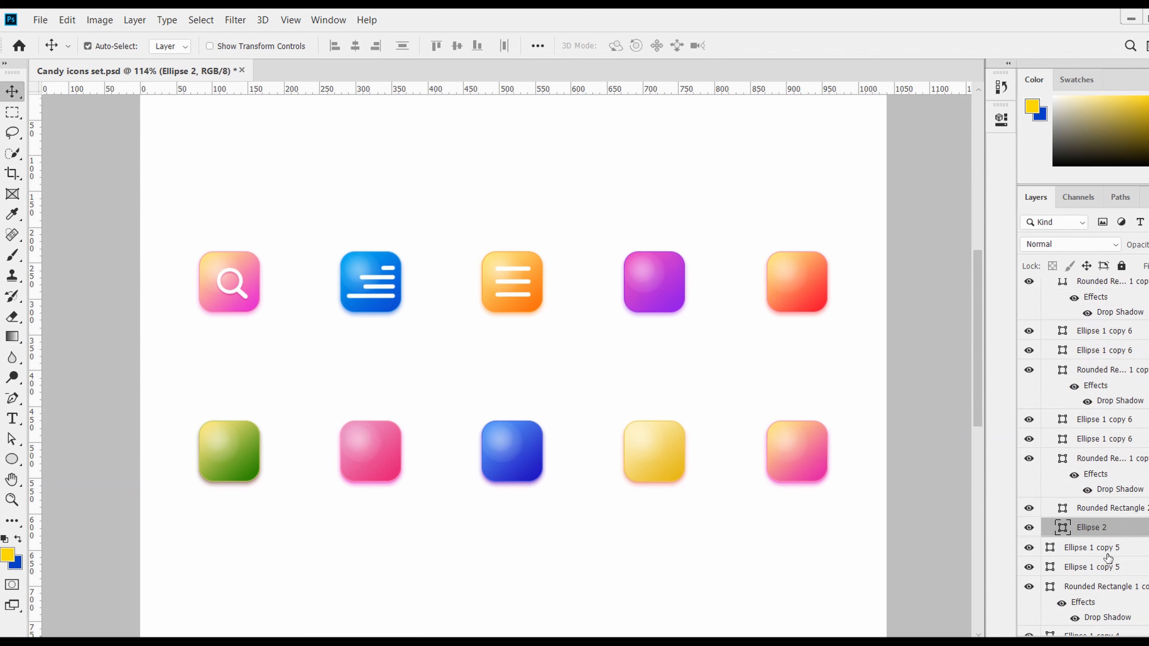
pyautogui.click(1107, 464)
pyautogui.scroll(6, 1107, 466)
pyautogui.keyDown('shift'); pyautogui.click(1102, 418); pyautogui.keyUp('shift')
pyautogui.moveTo(1102, 418); pyautogui.dragTo(1114, 360)
pyautogui.scroll(-6, 1052, 360)
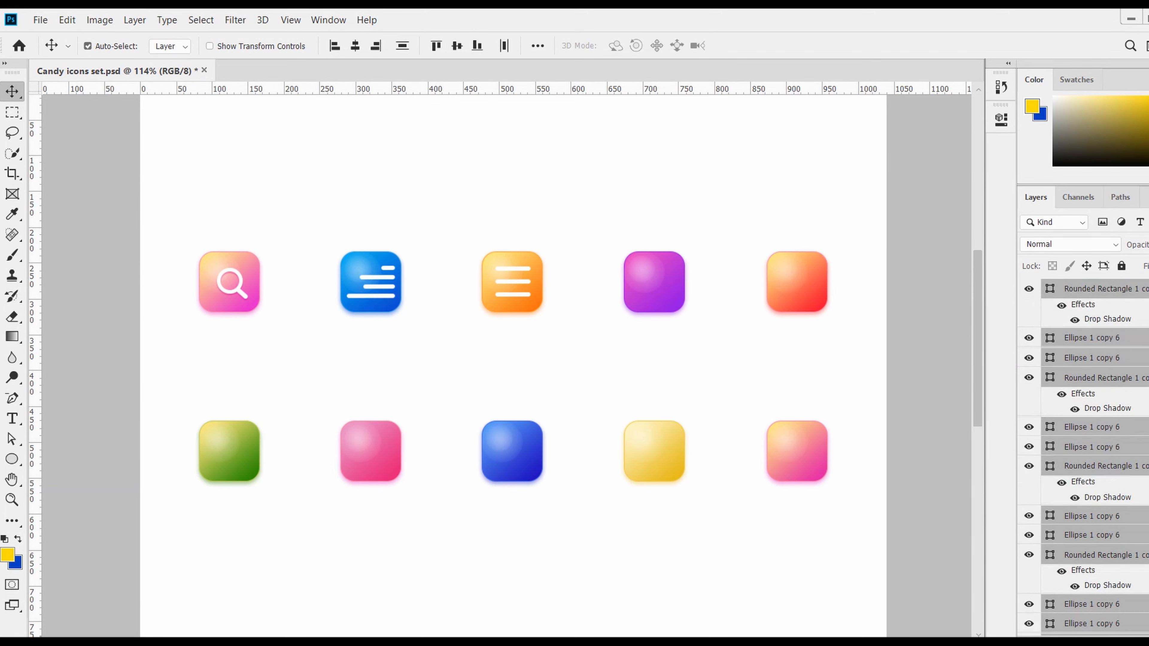
# Copy the layer style of the magnifier group and paste it onto the blue tile's bar group.
pyautogui.rightClick(1084, 457)
pyautogui.click(972, 465)
pyautogui.click(388, 274)
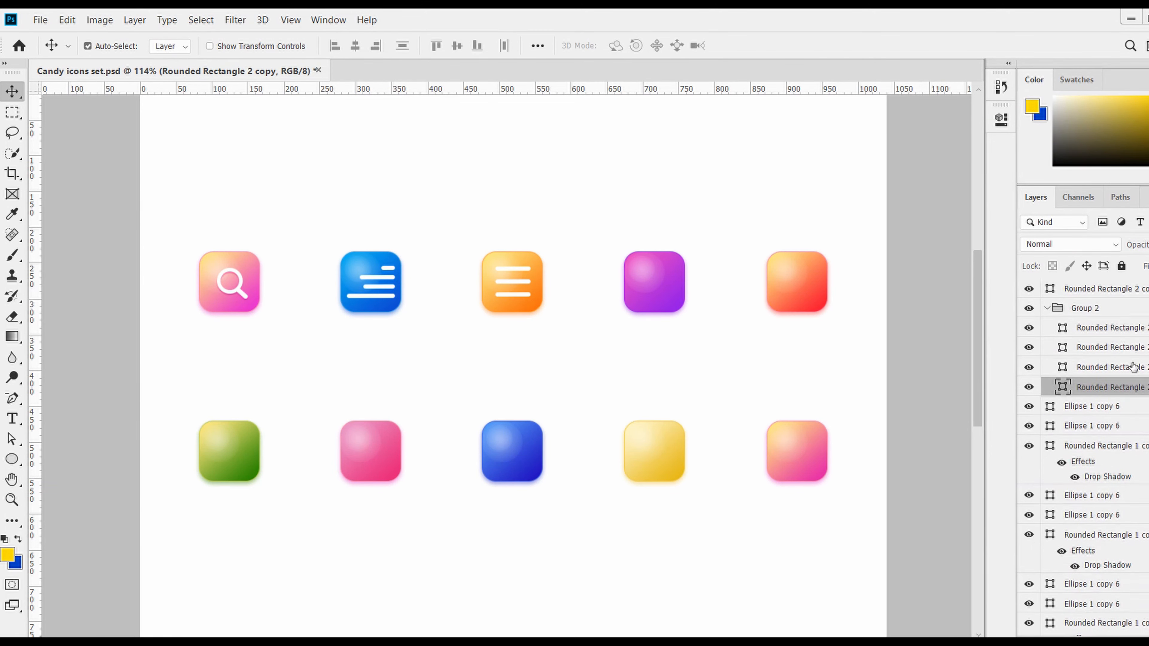
pyautogui.scroll(2, 1103, 362)
pyautogui.rightClick(1100, 347)
pyautogui.click(973, 475)
# Change the drop shadow colour of the blue tile's bar group to a blue sampled from the tile.
pyautogui.doubleClick(1102, 347)
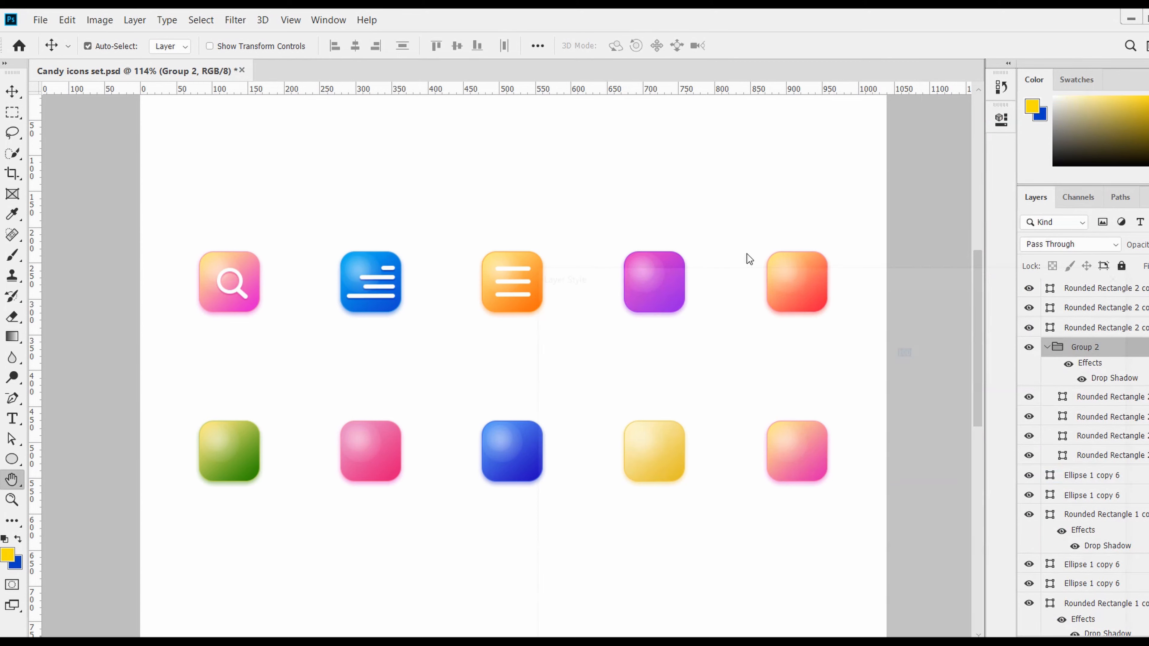
pyautogui.click(649, 571)
pyautogui.click(905, 334)
pyautogui.click(381, 273)
pyautogui.click(1136, 144)
pyautogui.click(1097, 306)
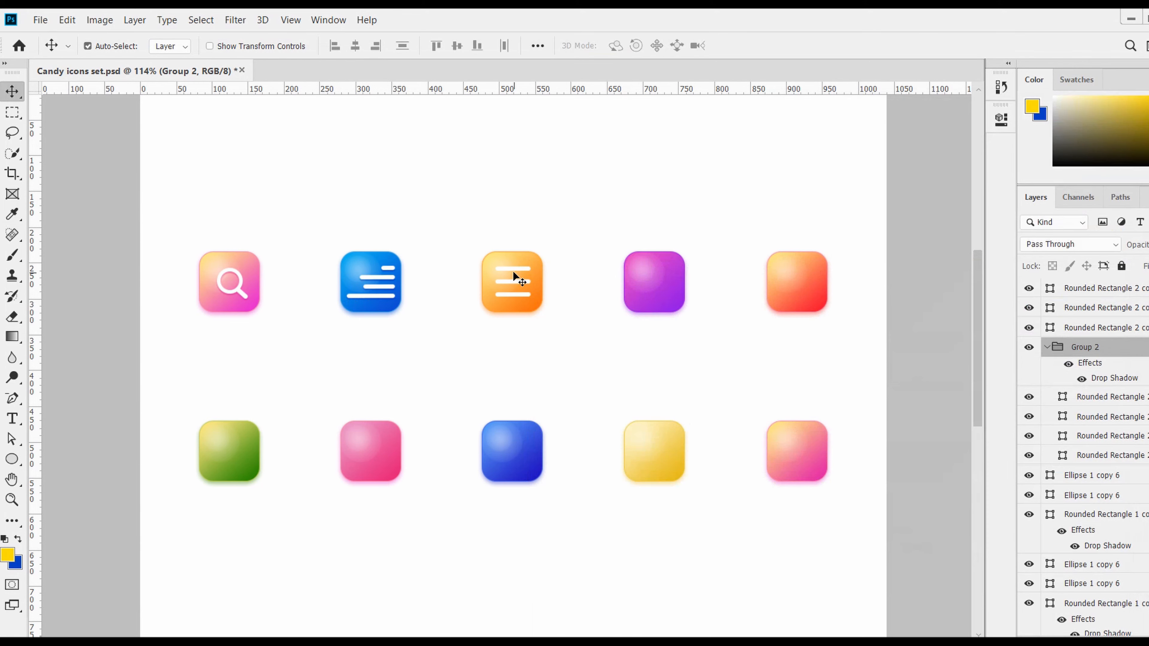
# Group the three bars on the orange tile and paste the copied drop shadow style onto the group.
pyautogui.click(513, 270)
pyautogui.keyDown('ctrl'); pyautogui.click(1120, 308); pyautogui.keyUp('ctrl')
pyautogui.keyDown('ctrl'); pyautogui.click(1121, 288); pyautogui.keyUp('ctrl')
pyautogui.hotkey('ctrl', 'g')
pyautogui.rightClick(1095, 289)
pyautogui.click(963, 479)
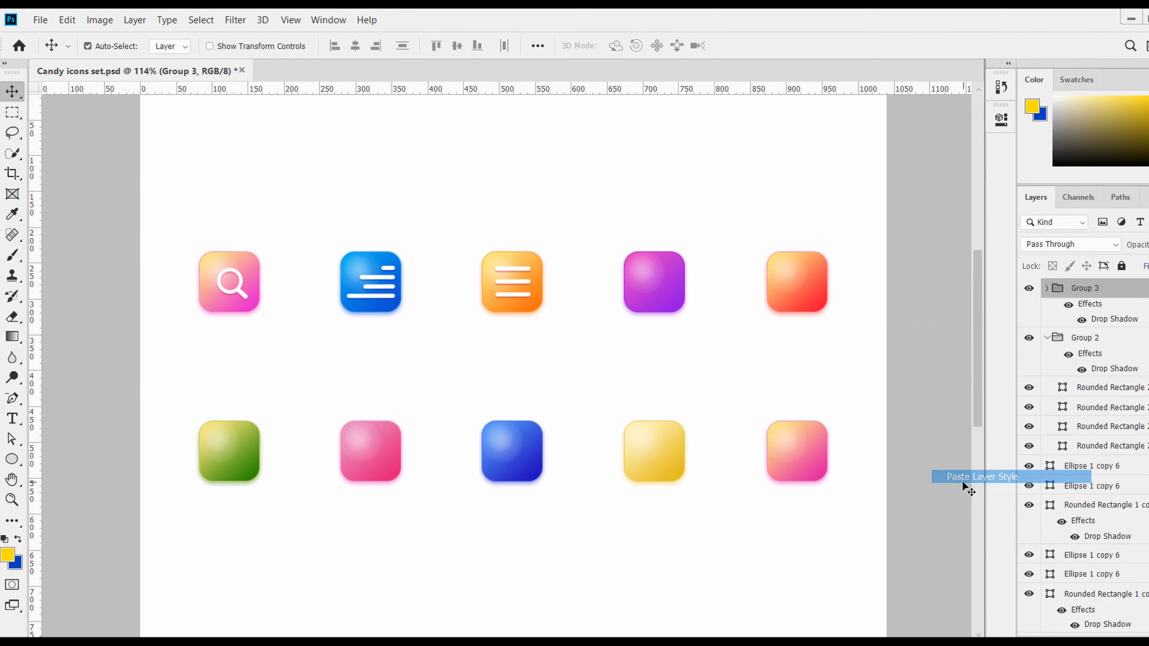
# Change the drop shadow colour of the orange tile's bar group to an orange sampled from the tile.
pyautogui.doubleClick(1108, 288)
pyautogui.click(634, 570)
pyautogui.moveTo(735, 272); pyautogui.dragTo(706, 183)
pyautogui.click(1097, 244)
pyautogui.click(533, 292)
pyautogui.click(1135, 141)
pyautogui.press('Return')
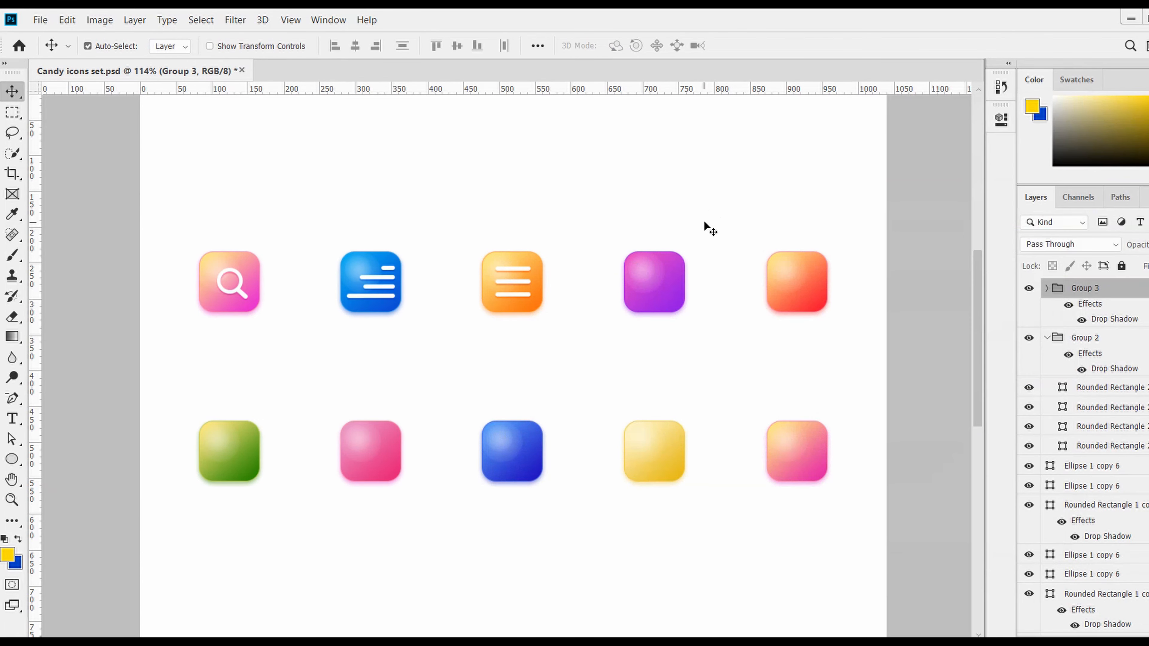
# Draw a 48 px white circle outline with a 5 px stroke centred on the purple tile, using the guides.
pyautogui.press('u')
pyautogui.scroll(3, 748, 268)
pyautogui.hotkey('ctrl', ';')
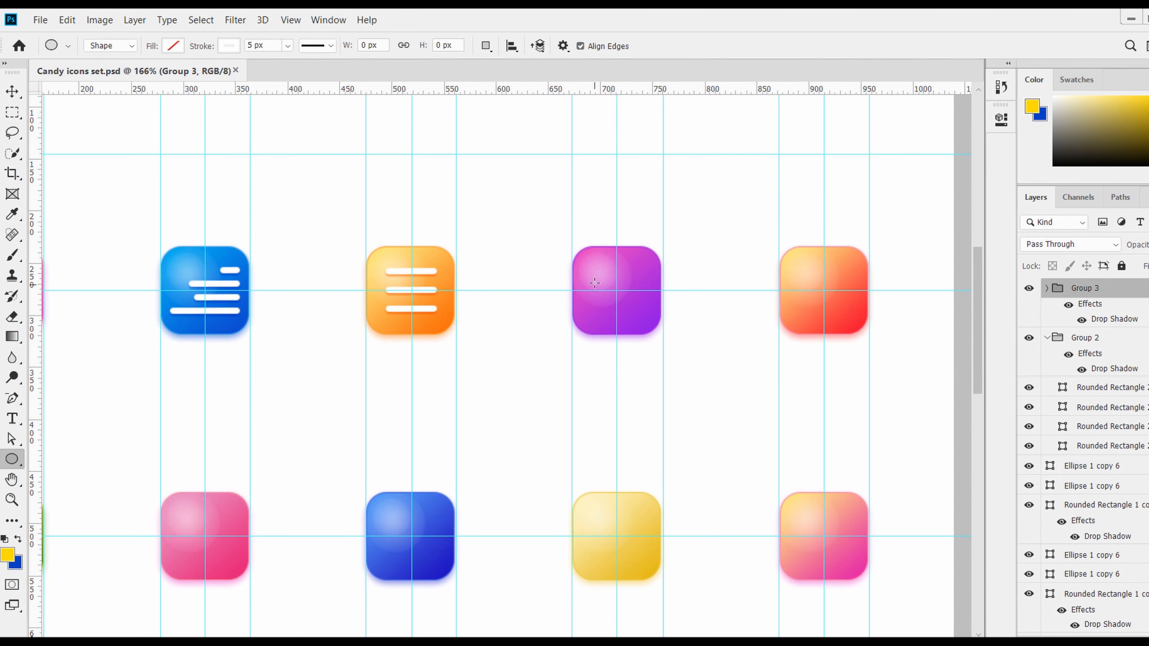
pyautogui.moveTo(590, 266); pyautogui.dragTo(656, 315)
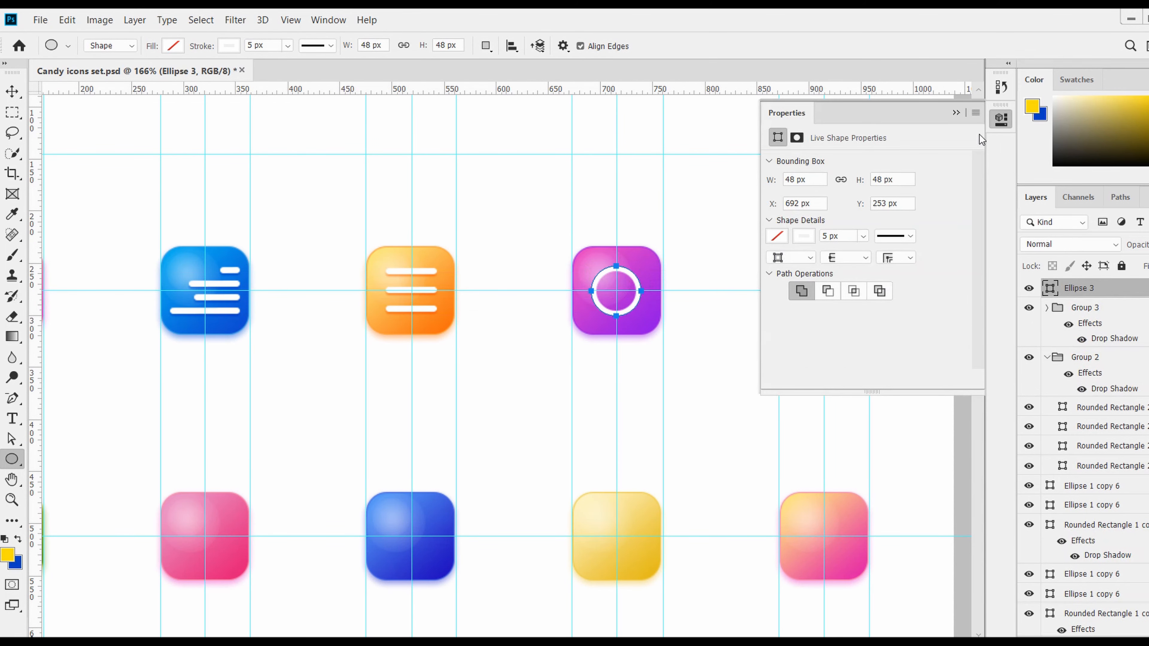
pyautogui.click(958, 113)
pyautogui.press('v')
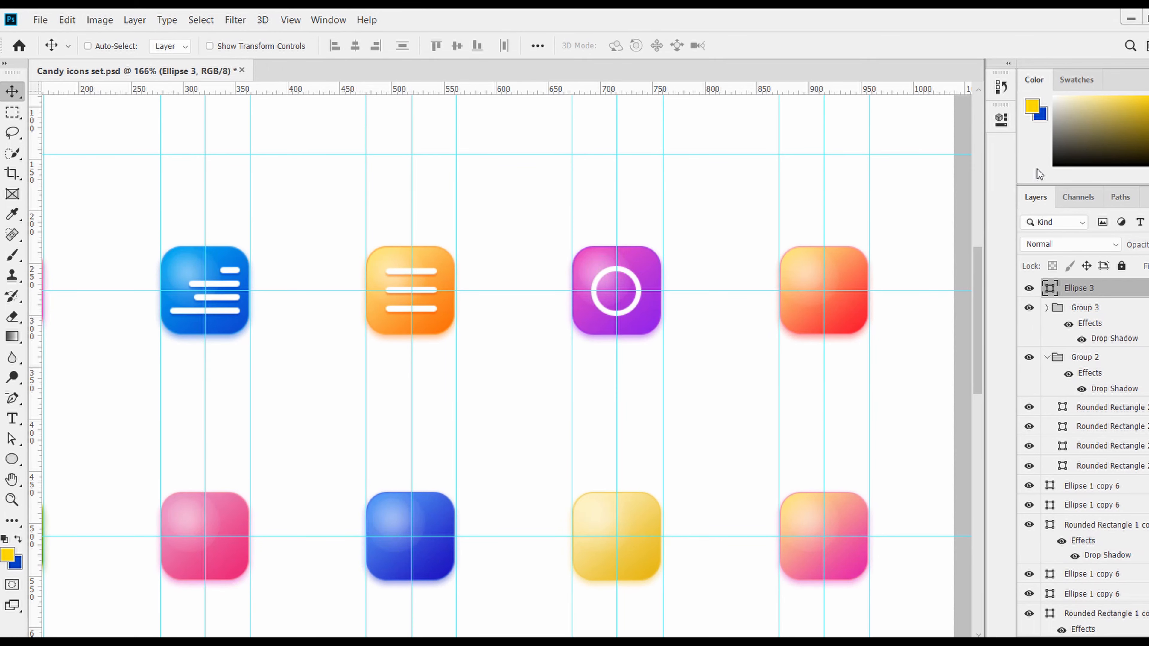
pyautogui.hotkey('ctrl', 't')
pyautogui.press('Return')
# Draw a 6 px white dot inside the purple tile's ring and duplicate it twice to the right in 10 px steps.
pyautogui.scroll(5, 637, 292)
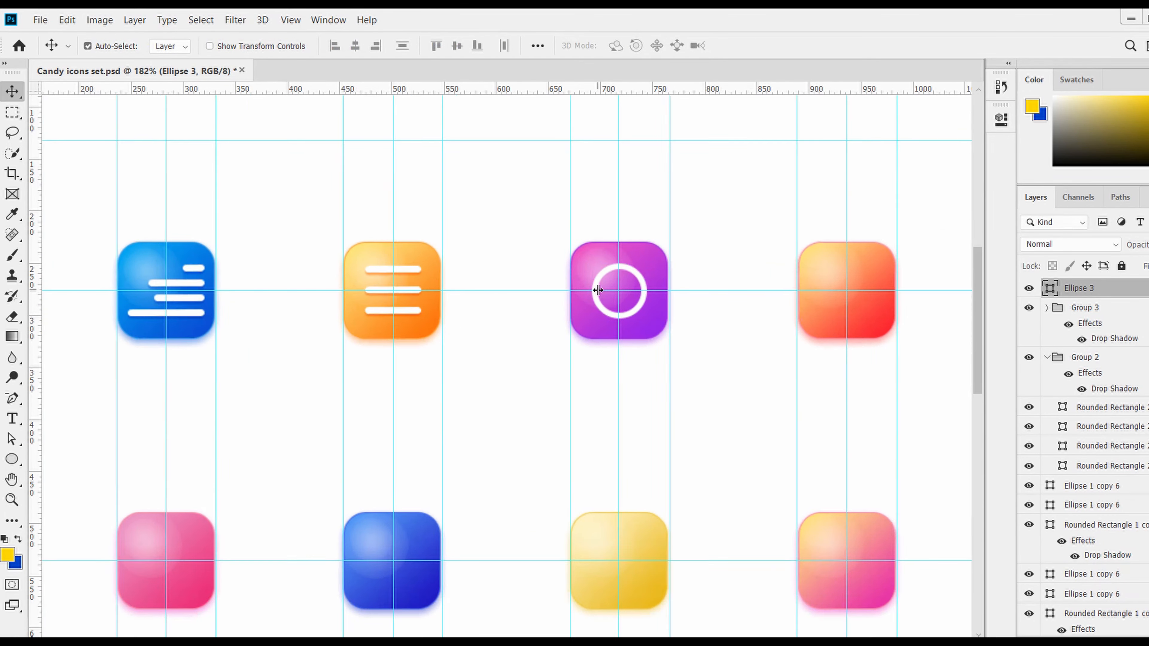
pyautogui.press('u')
pyautogui.moveTo(557, 280); pyautogui.dragTo(572, 294)
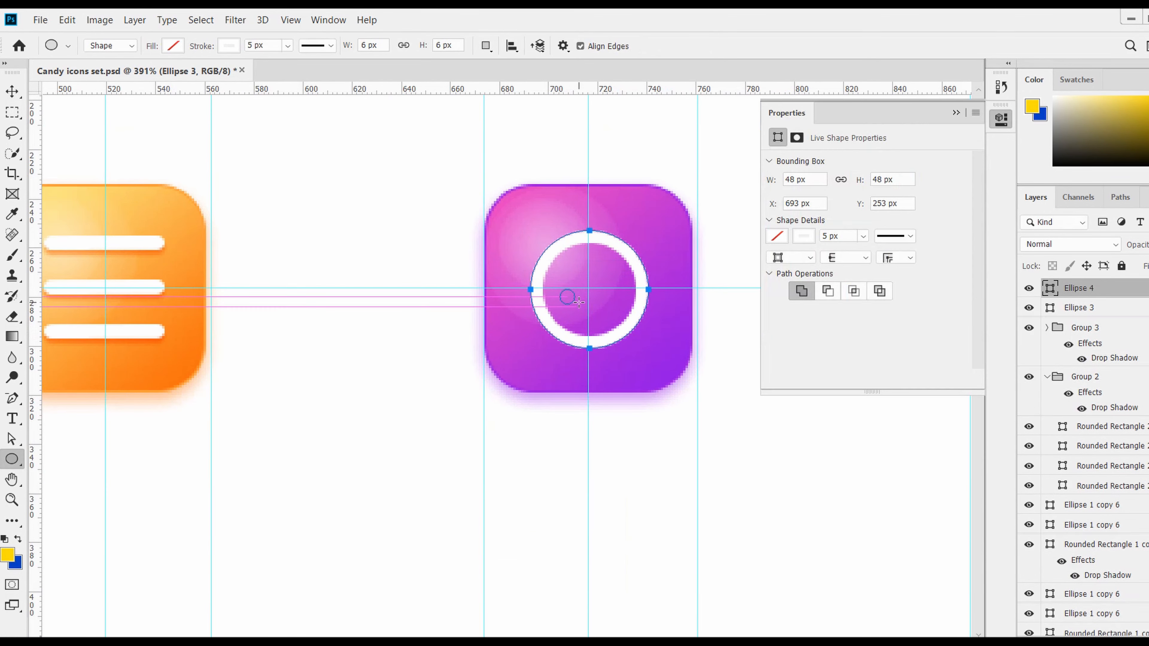
pyautogui.press('v')
pyautogui.hotkey('alt', 'shift', 'Right')
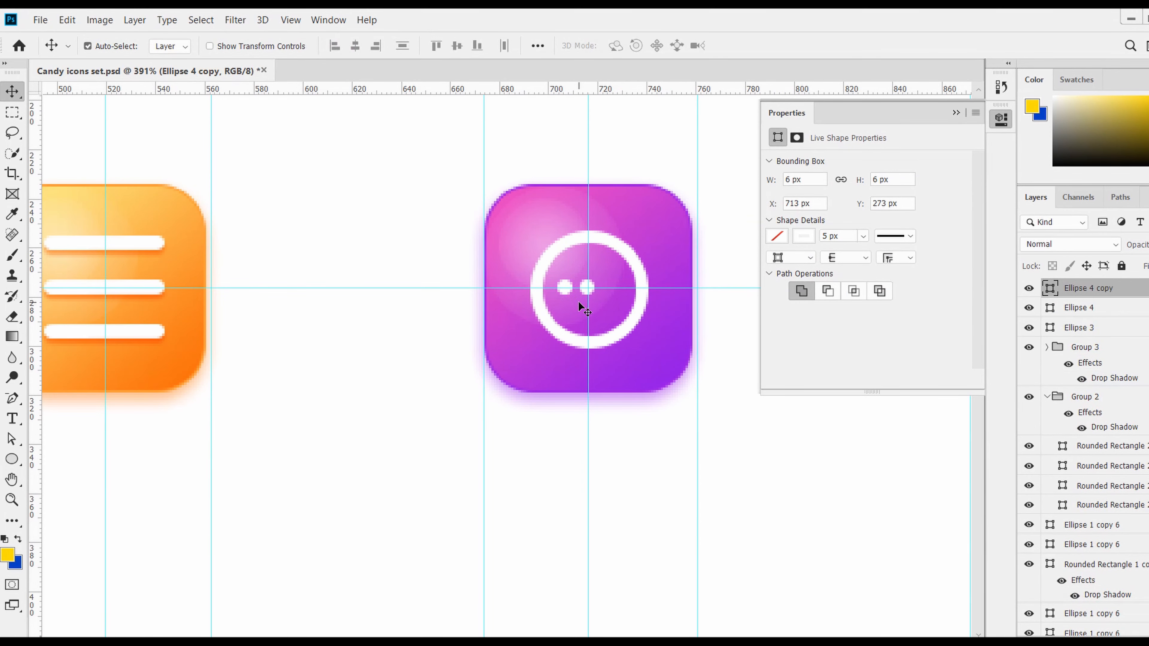
pyautogui.hotkey('alt', 'shift', 'Right')
# Group the purple tile's three dots with the copied drop shadow style and add the ring to that group.
pyautogui.keyDown('ctrl'); pyautogui.click(1081, 327); pyautogui.keyUp('ctrl')
pyautogui.keyDown('ctrl'); pyautogui.click(1095, 308); pyautogui.keyUp('ctrl')
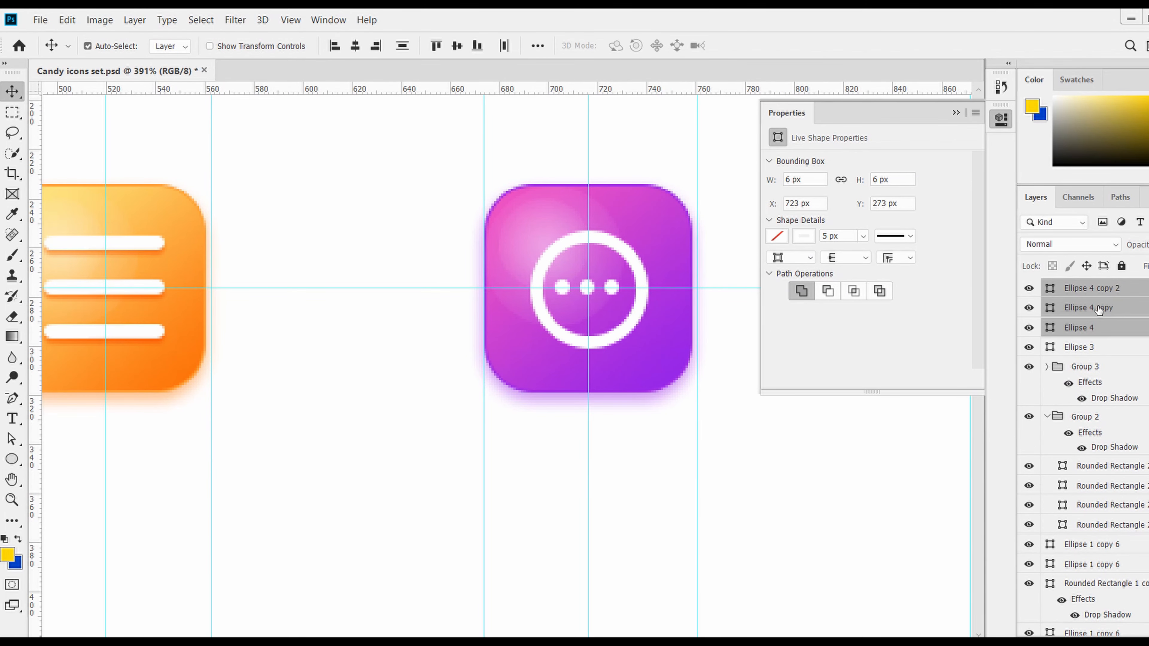
pyautogui.scroll(-5, 678, 398)
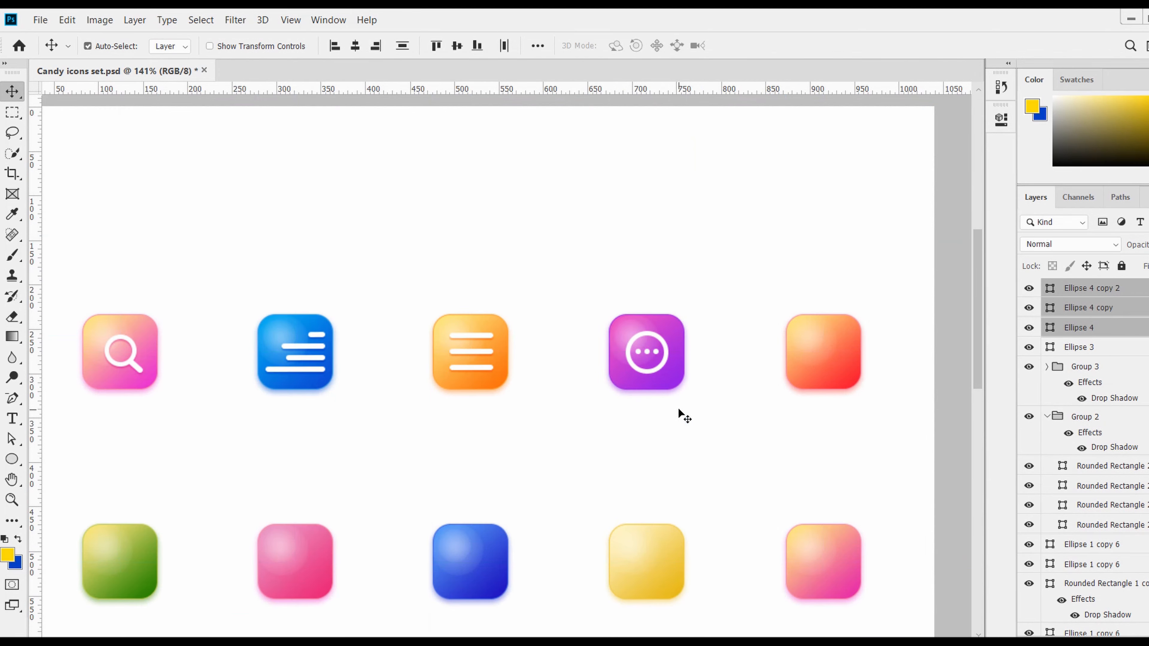
pyautogui.rightClick(1124, 307)
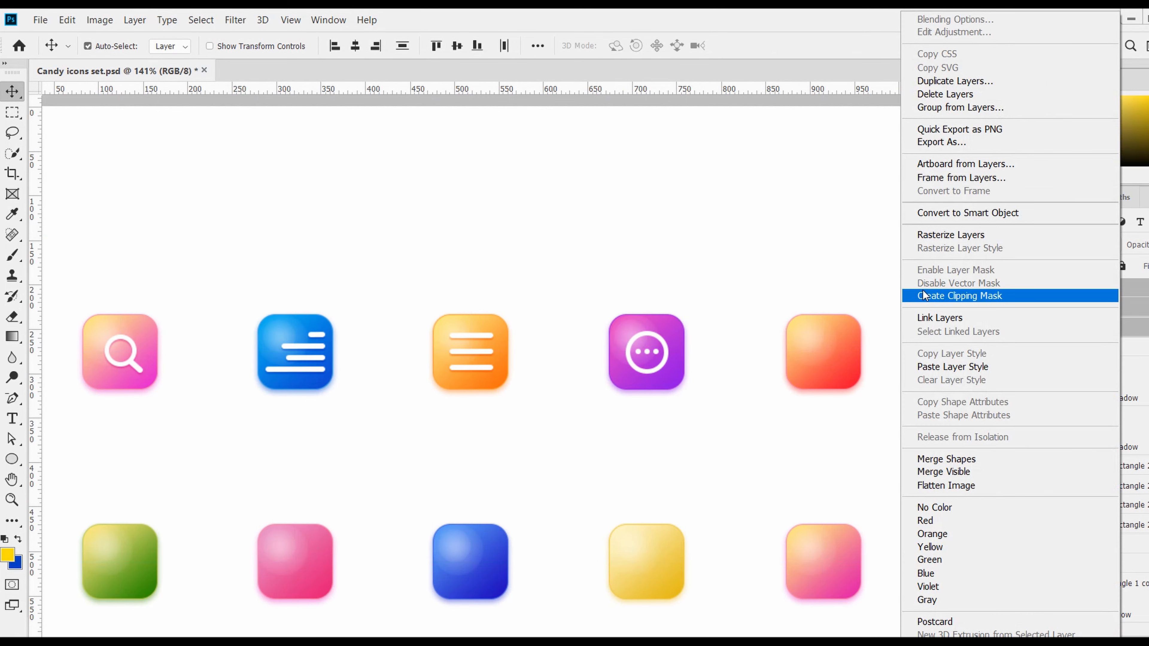
pyautogui.click(955, 108)
pyautogui.click(741, 217)
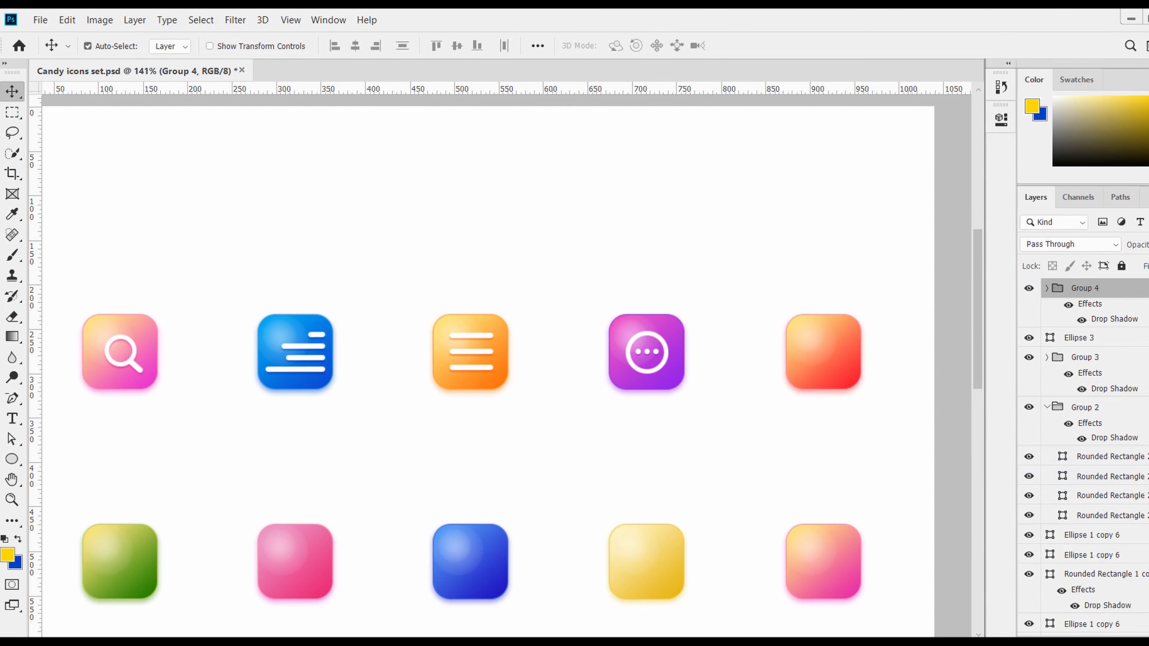
pyautogui.moveTo(1081, 339); pyautogui.dragTo(1104, 290)
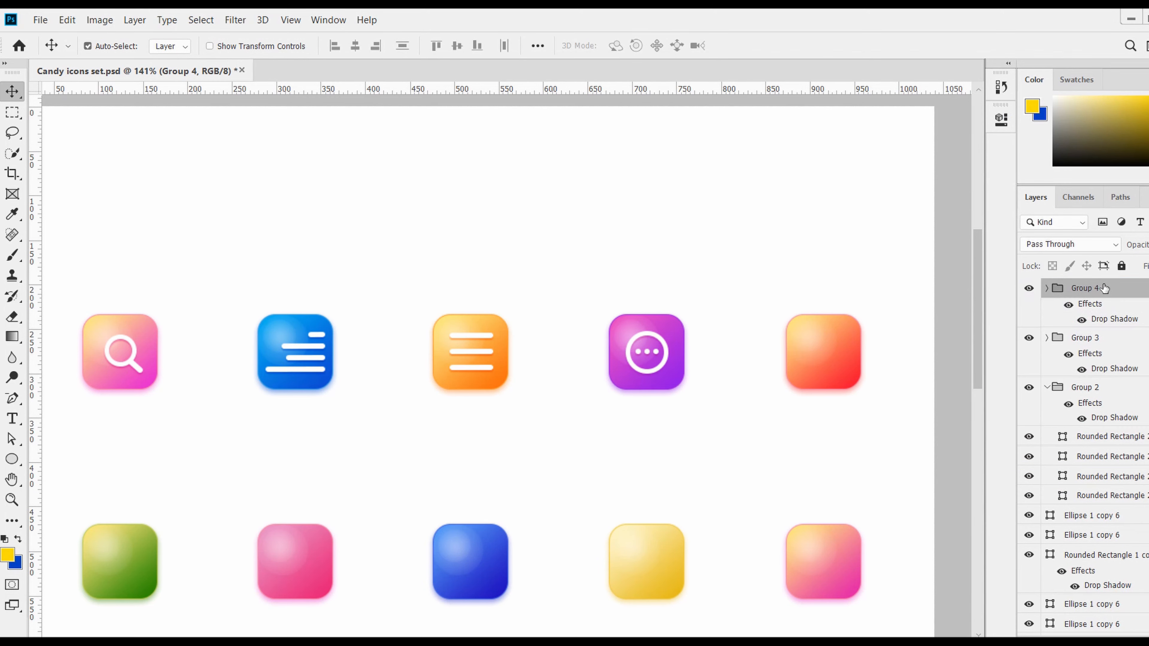
# Show the guides and draw a white ring about 14 px wide on the left half of the orange-red tile's centre line.
pyautogui.scroll(-2, 627, 420)
pyautogui.scroll(-1, 627, 420)
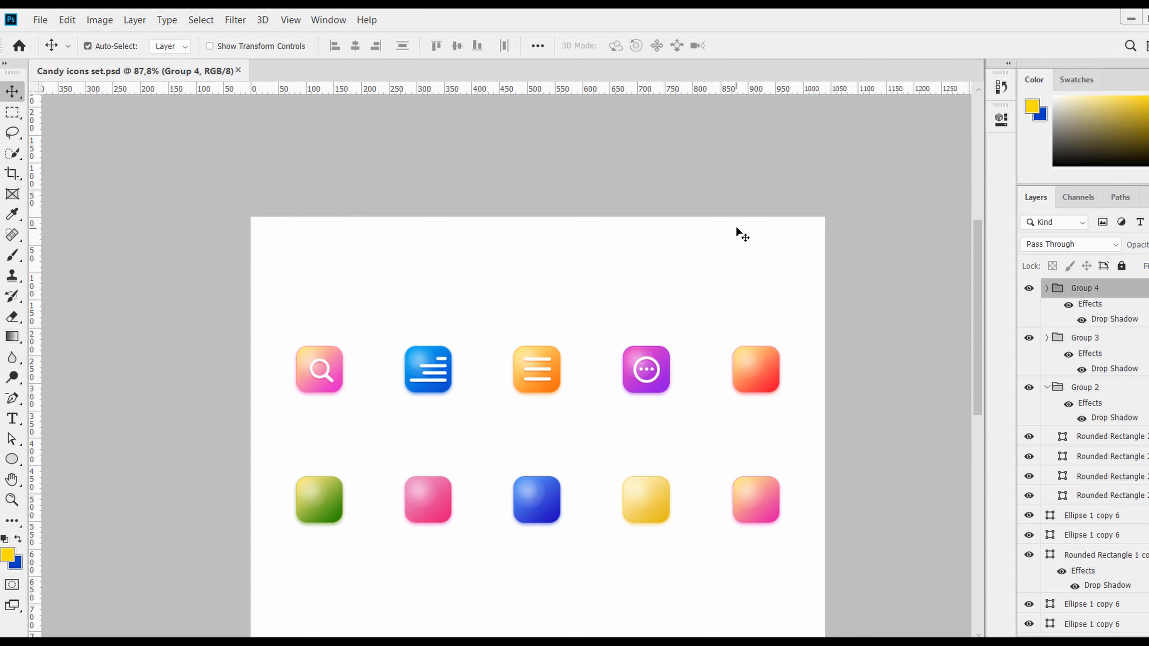
pyautogui.scroll(5, 767, 373)
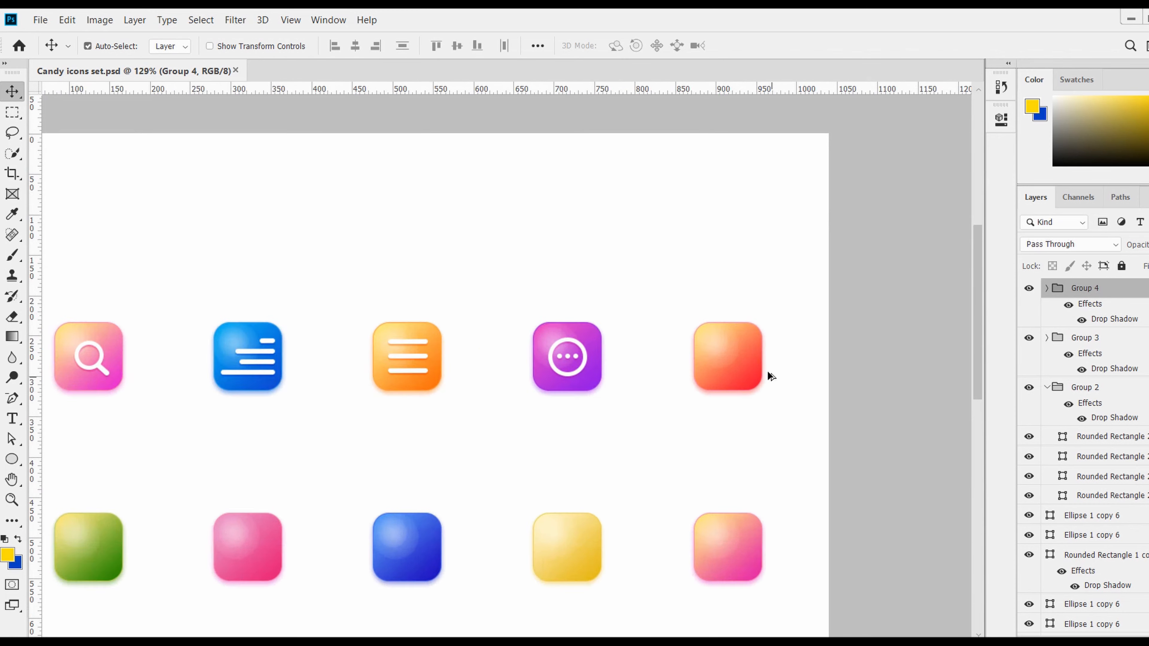
pyautogui.hotkey('ctrl', ';')
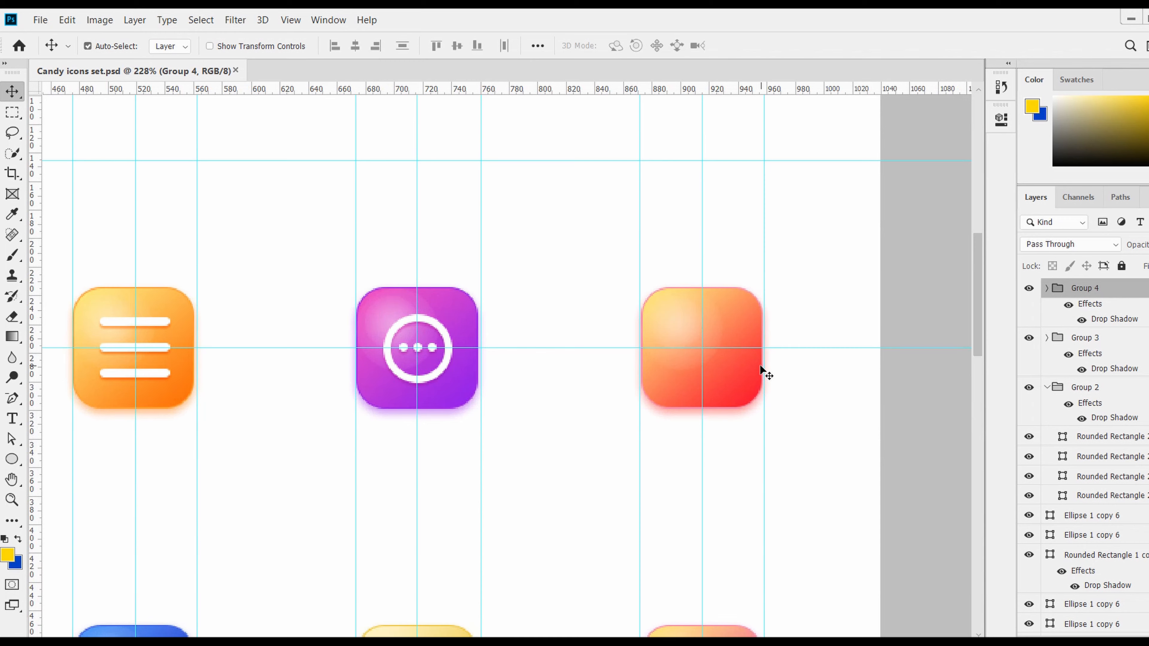
pyautogui.press('u')
pyautogui.moveTo(668, 342); pyautogui.dragTo(687, 361)
pyautogui.hotkey('ctrl', 't')
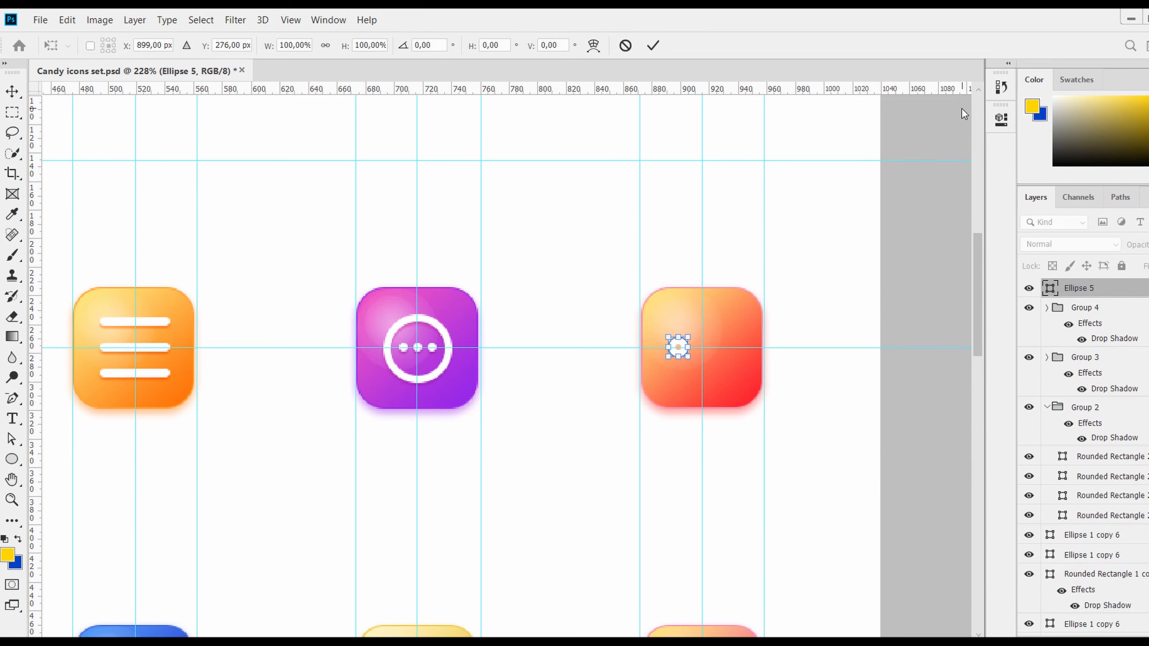
pyautogui.press('Return')
# Duplicate the small ring on the orange-red tile and move the copy into the tile's upper-right quarter.
pyautogui.hotkey('ctrl', 'j')
pyautogui.press('v')
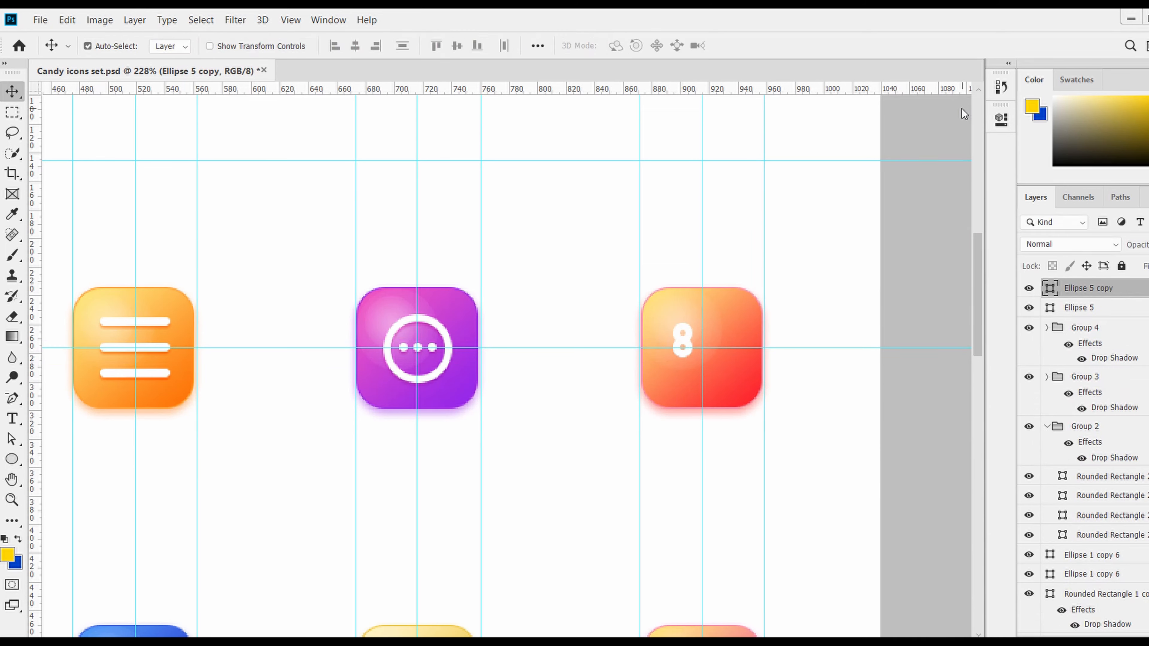
pyautogui.hotkey('shift', 'Up')
pyautogui.hotkey('shift', 'Right')
pyautogui.hotkey('shift', 'Right')
pyautogui.hotkey('shift', 'Right')
pyautogui.hotkey('shift', 'Right')
pyautogui.hotkey('shift', 'Left')
pyautogui.press('Right')
pyautogui.press('Right')
pyautogui.press('Right')
pyautogui.press('Right')
pyautogui.press('Right')
# Duplicate the upper-right ring and move the copy straight down about 30 px into the tile's lower-right quarter.
pyautogui.hotkey('ctrl', 'j')
pyautogui.hotkey('shift', 'Down')
pyautogui.hotkey('shift', 'Down')
pyautogui.hotkey('shift', 'Down')
pyautogui.hotkey('shift', 'Down')
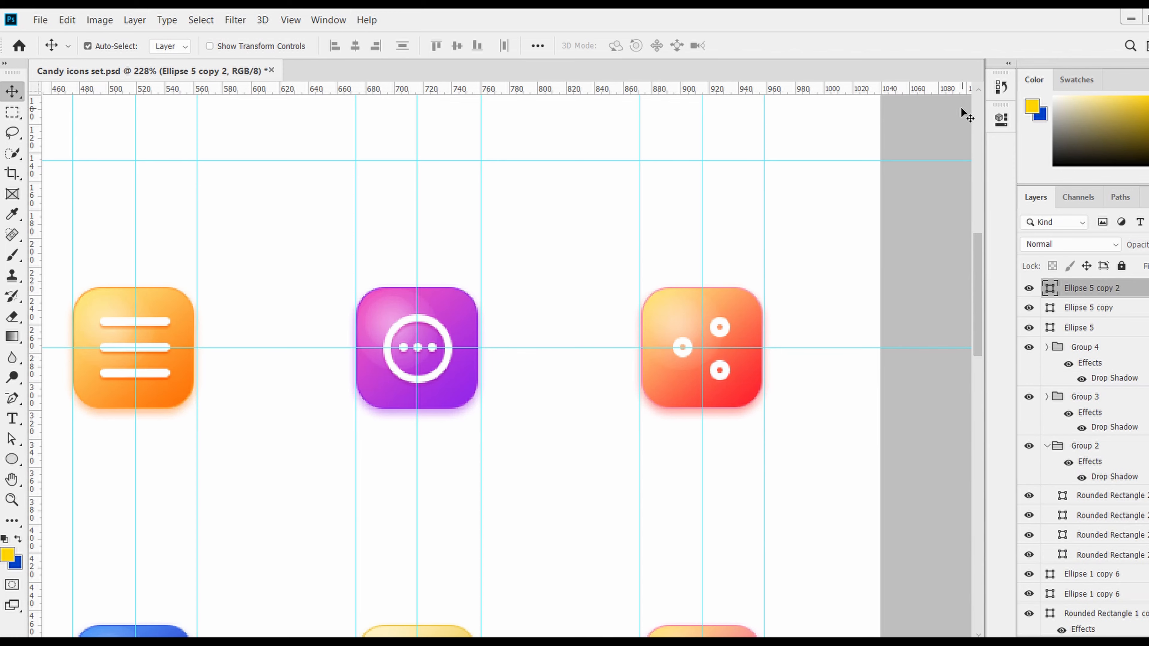
# Draw a white 5 px line joining the left ring to the lower-right ring on the orange-red tile.
pyautogui.click(12, 459)
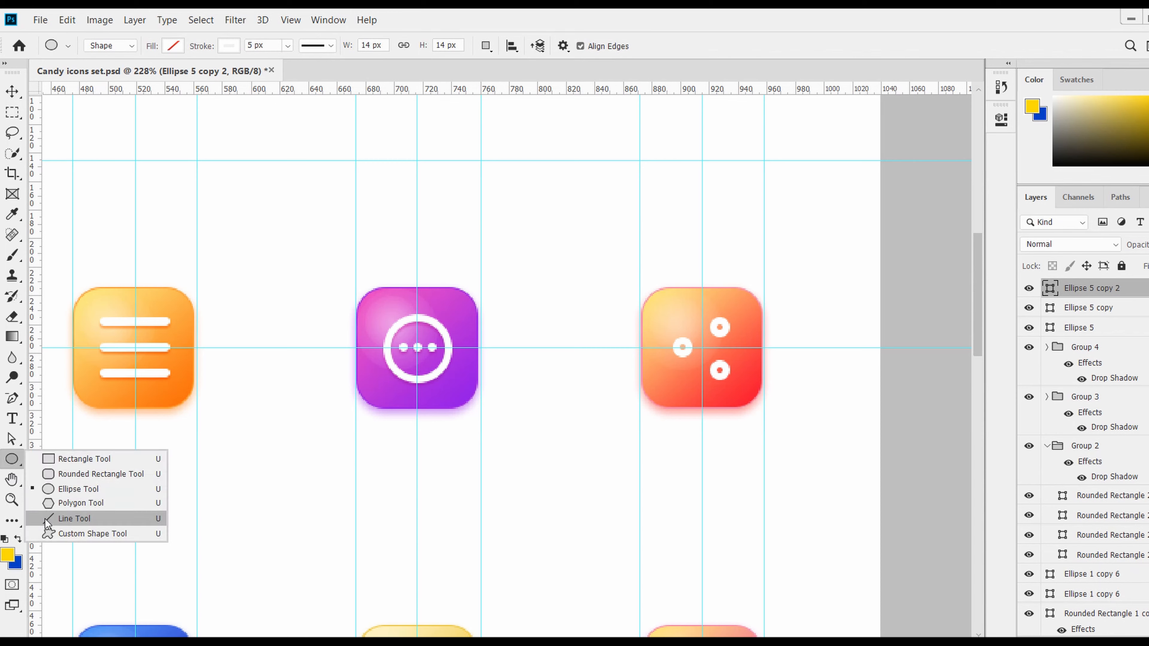
pyautogui.click(68, 521)
pyautogui.click(588, 46)
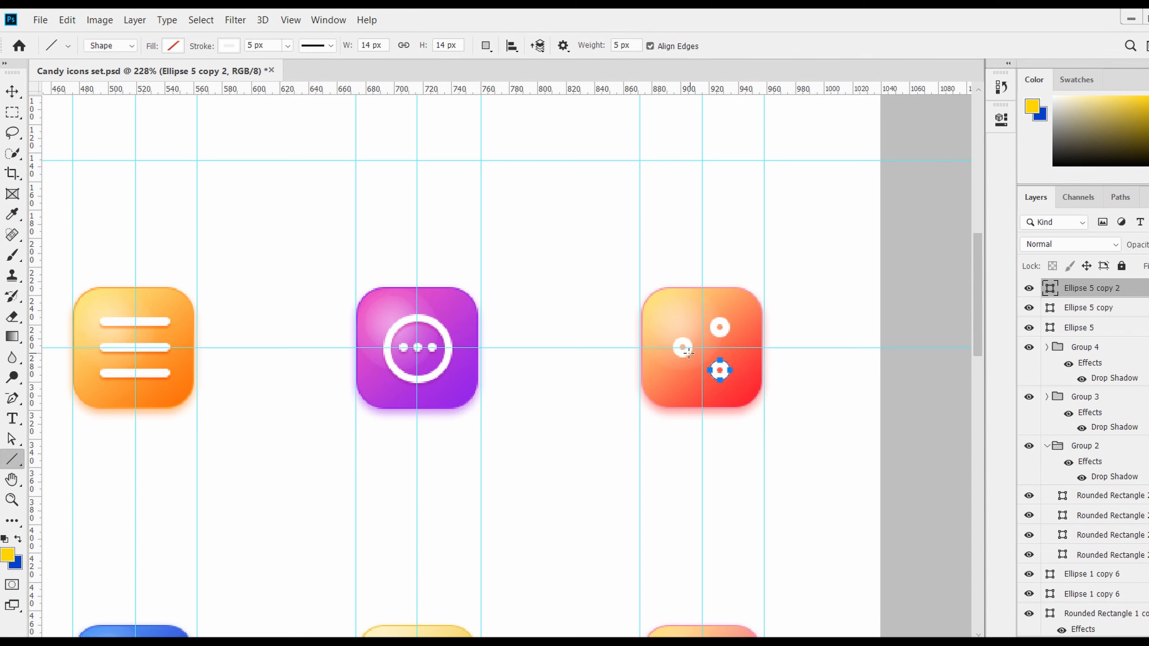
pyautogui.moveTo(689, 353); pyautogui.dragTo(713, 368)
# Duplicate the connecting line and flip the copy vertically so it joins the left ring to the upper-right ring.
pyautogui.hotkey('ctrl', 'alt', 't')
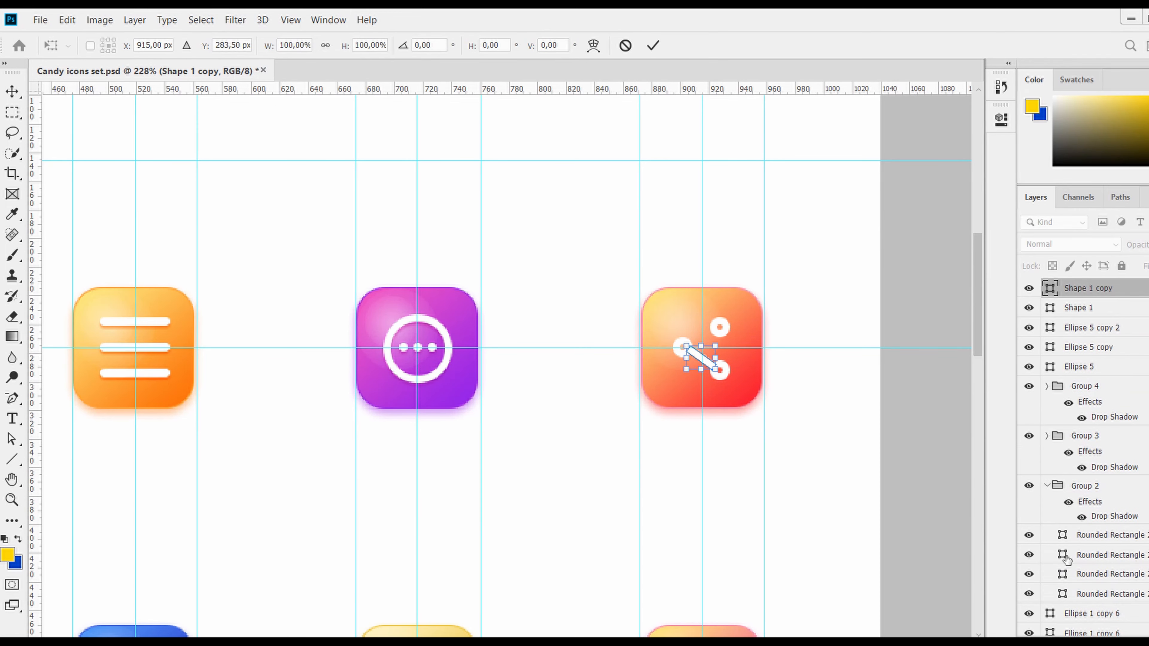
pyautogui.rightClick(722, 337)
pyautogui.click(764, 530)
pyautogui.press('Return')
pyautogui.press('v')
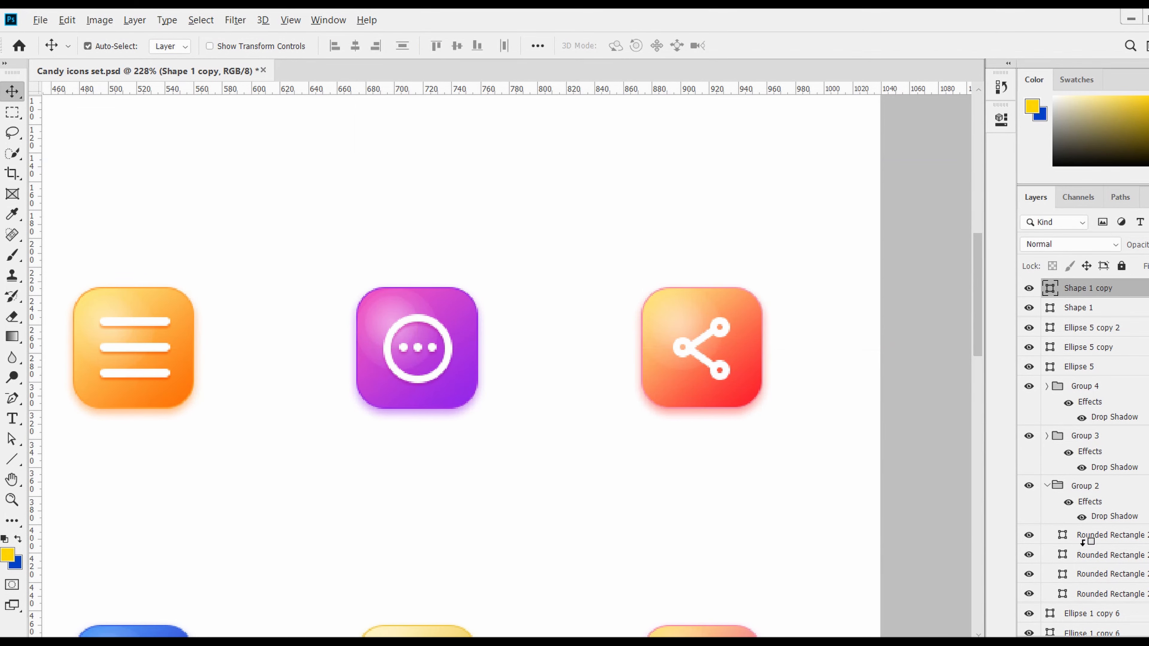
# Group the three rings and two connecting lines of the share symbol on the orange-red tile.
pyautogui.scroll(-3, 1076, 549)
pyautogui.scroll(-3, 692, 377)
pyautogui.scroll(3, 692, 376)
pyautogui.scroll(2, 703, 376)
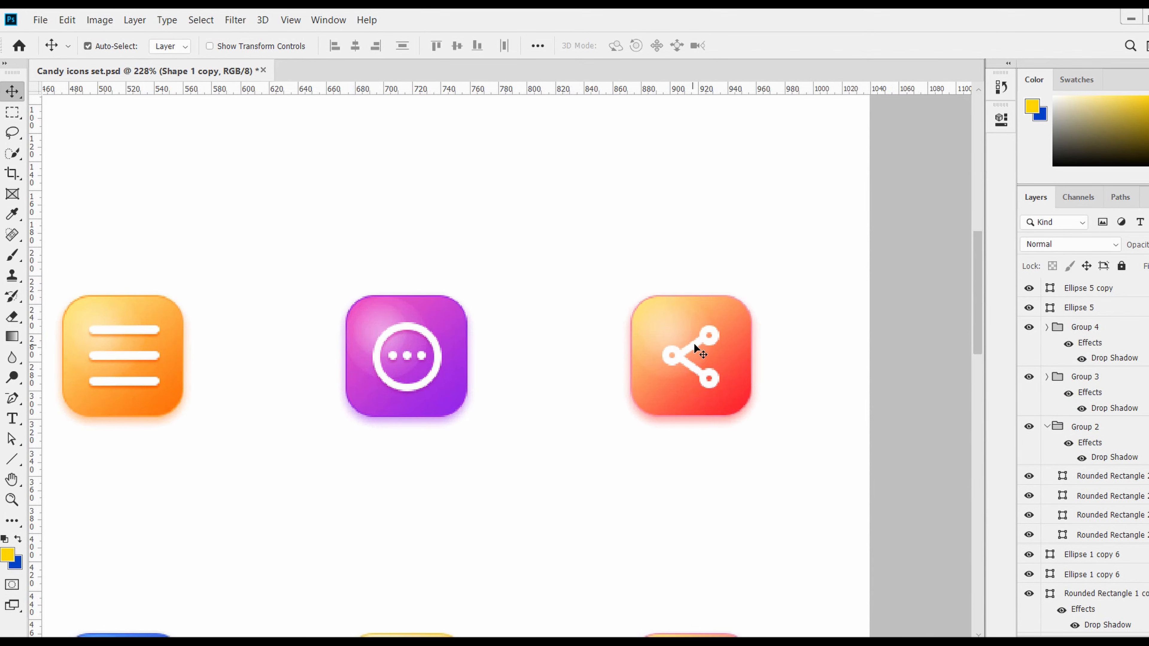
pyautogui.click(692, 364)
pyautogui.scroll(1, 1085, 360)
pyautogui.click(1086, 353)
pyautogui.click(1080, 369)
pyautogui.keyDown('shift'); pyautogui.click(1099, 286); pyautogui.keyUp('shift')
pyautogui.rightClick(1104, 286)
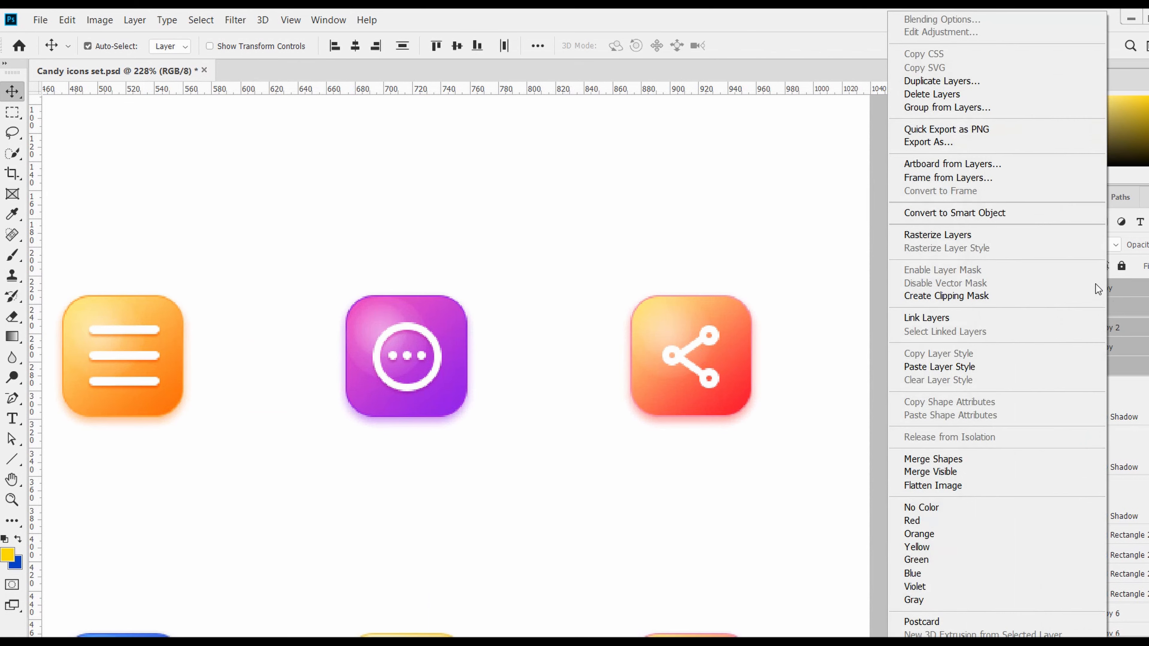
pyautogui.click(1125, 371)
pyautogui.hotkey('ctrl', 'g')
# Paste the copied drop shadow style onto the share symbol group and recolour the shadow with a red sampled from its tile.
pyautogui.rightClick(1103, 294)
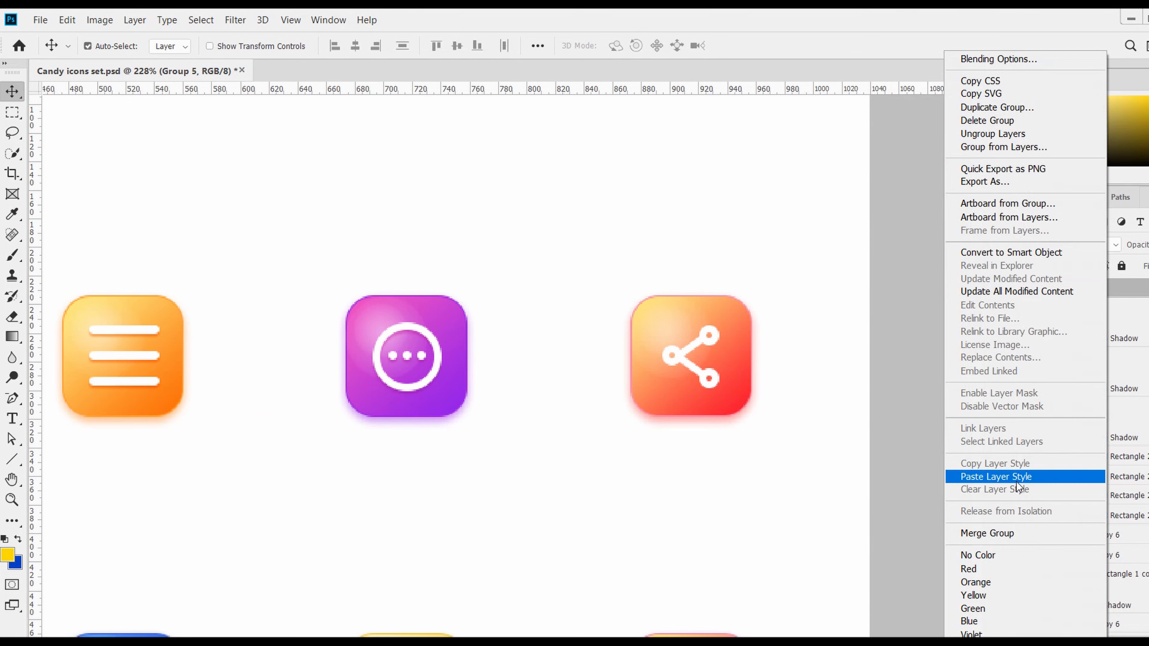
pyautogui.click(1016, 481)
pyautogui.doubleClick(1138, 289)
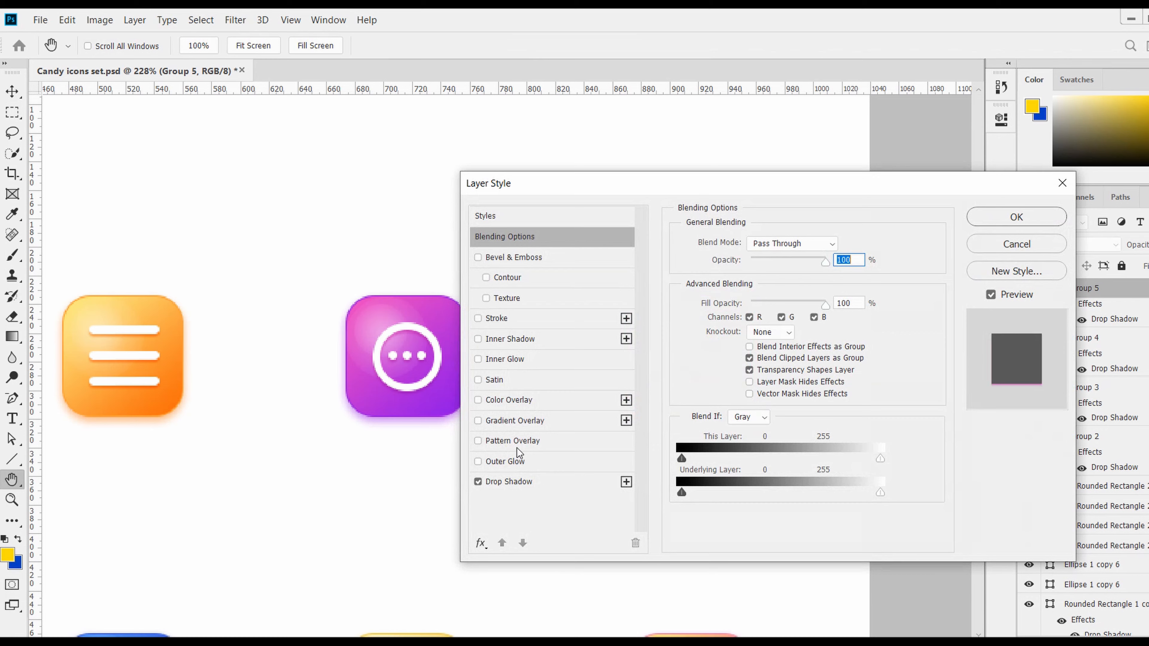
pyautogui.click(501, 483)
pyautogui.moveTo(733, 184); pyautogui.dragTo(803, 403)
pyautogui.click(912, 465)
pyautogui.click(748, 374)
pyautogui.press('Return')
pyautogui.press('Return')
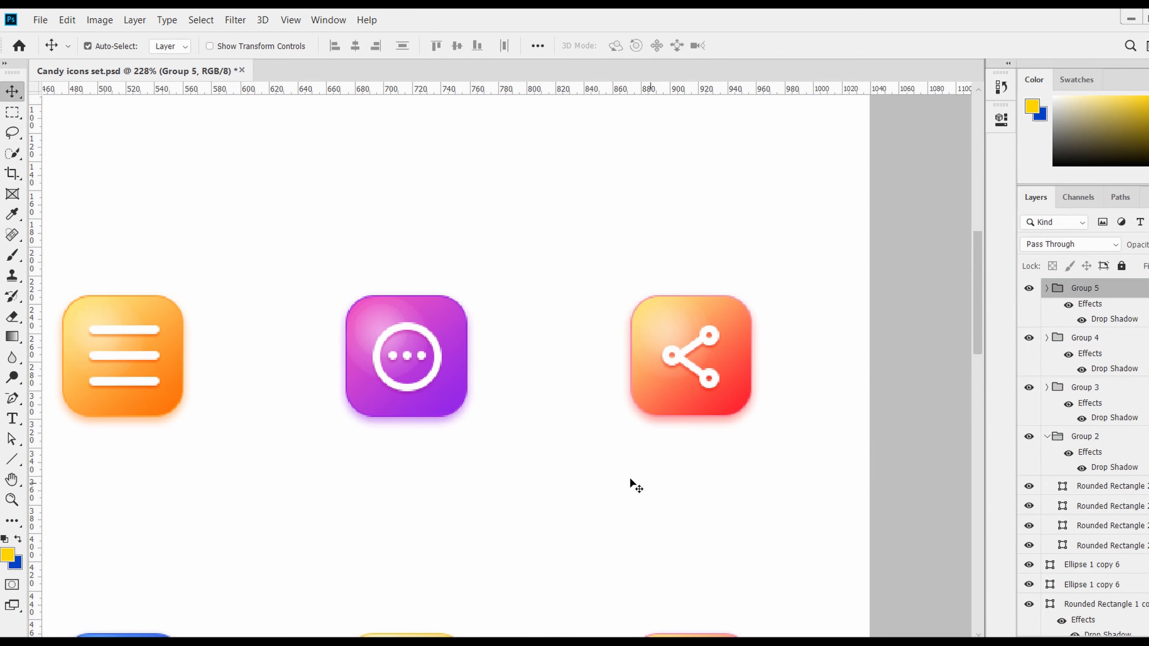
# Draw a circle about 478 px wide over the canvas's upper-left corner, directly above the background layer.
pyautogui.scroll(-10, 588, 489)
pyautogui.scroll(-10, 362, 503)
pyautogui.moveTo(468, 642); pyautogui.dragTo(444, 642)
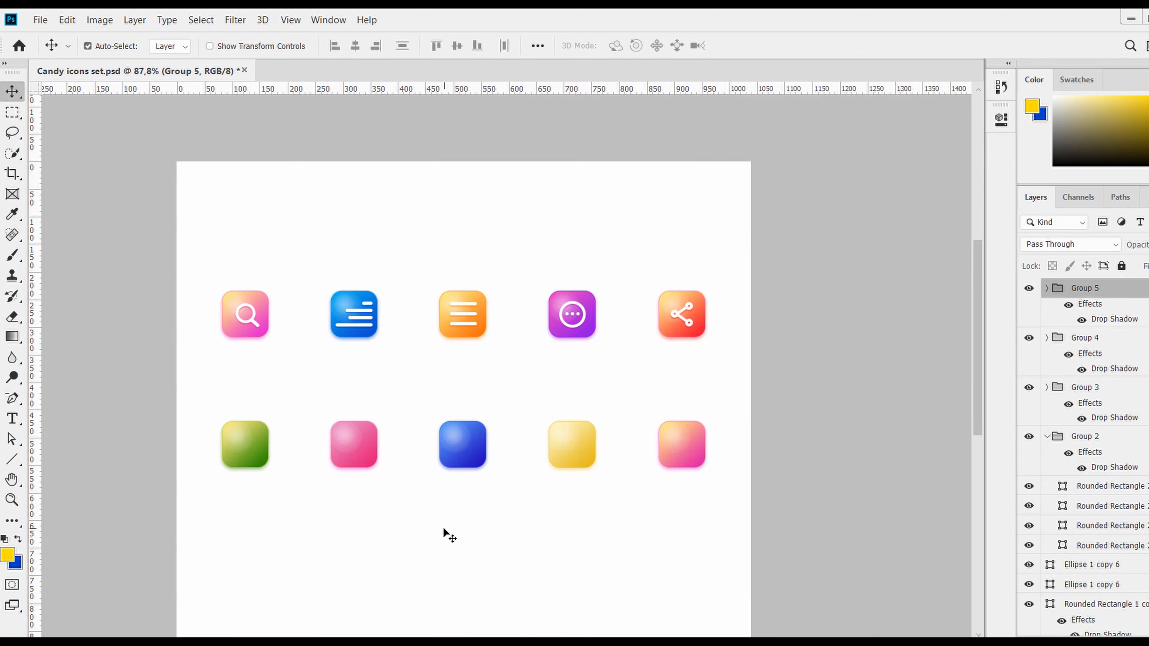
pyautogui.click(443, 529)
pyautogui.click(12, 459)
pyautogui.rightClick(12, 459)
pyautogui.click(68, 491)
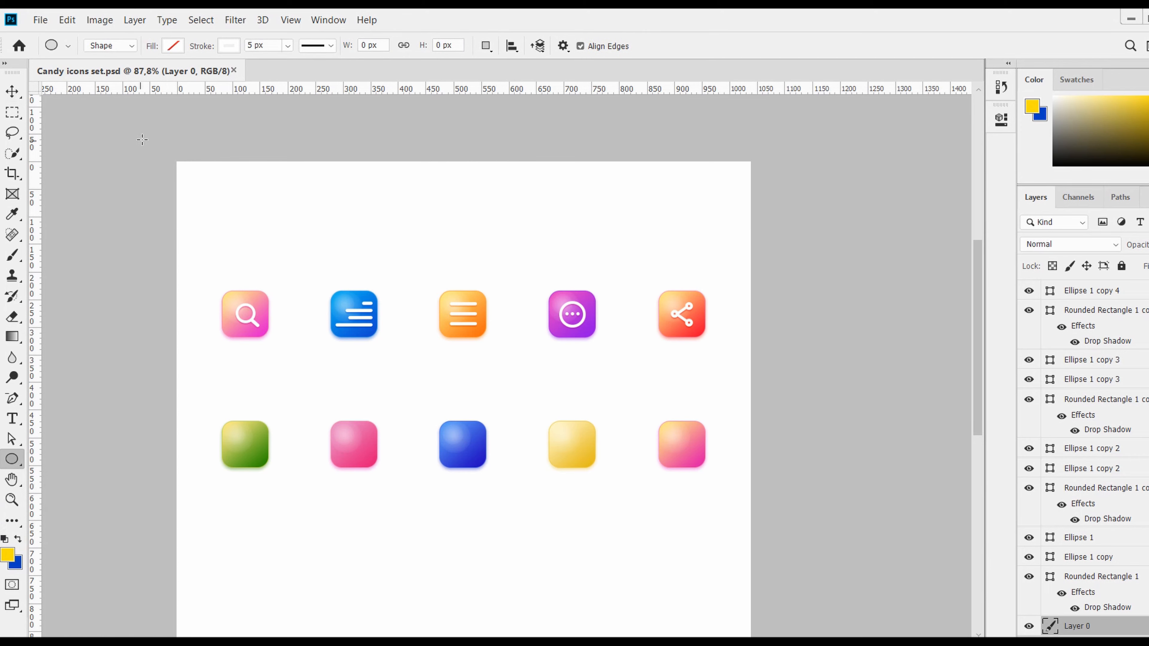
pyautogui.moveTo(142, 140); pyautogui.dragTo(519, 363)
pyautogui.press('v')
# Copy the green tile's layer style.
pyautogui.click(260, 464)
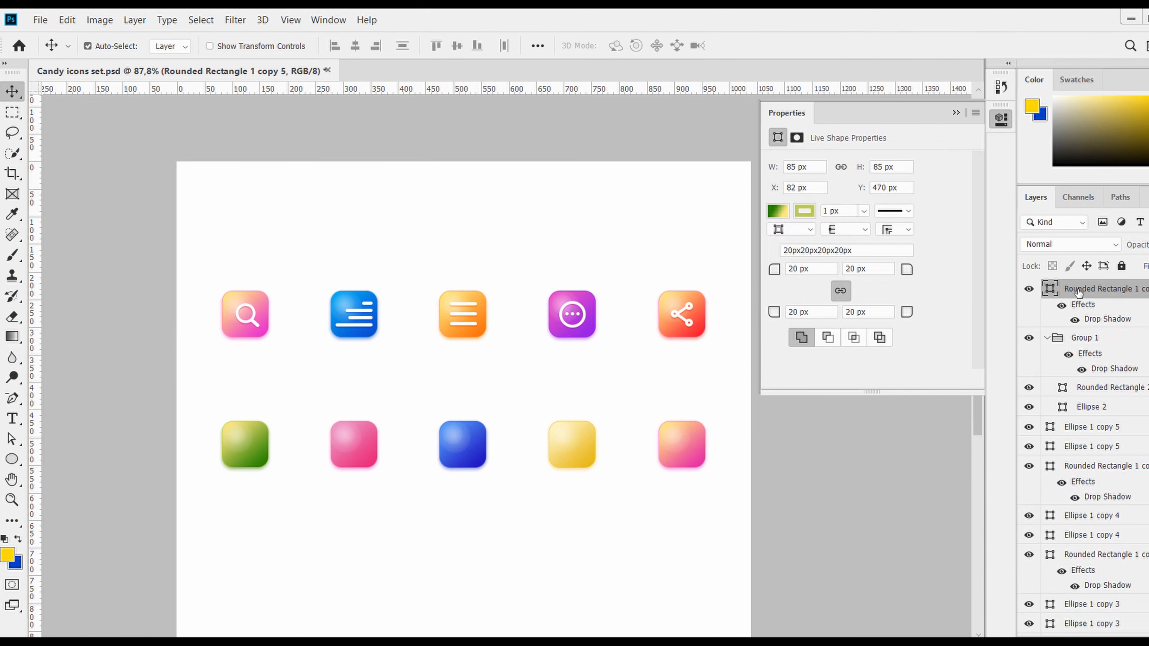
pyautogui.rightClick(1079, 292)
pyautogui.click(891, 353)
# Remove the large circle's stroke and fill the circle with white.
pyautogui.click(262, 248)
pyautogui.click(1091, 607)
pyautogui.hotkey('ctrl', 't')
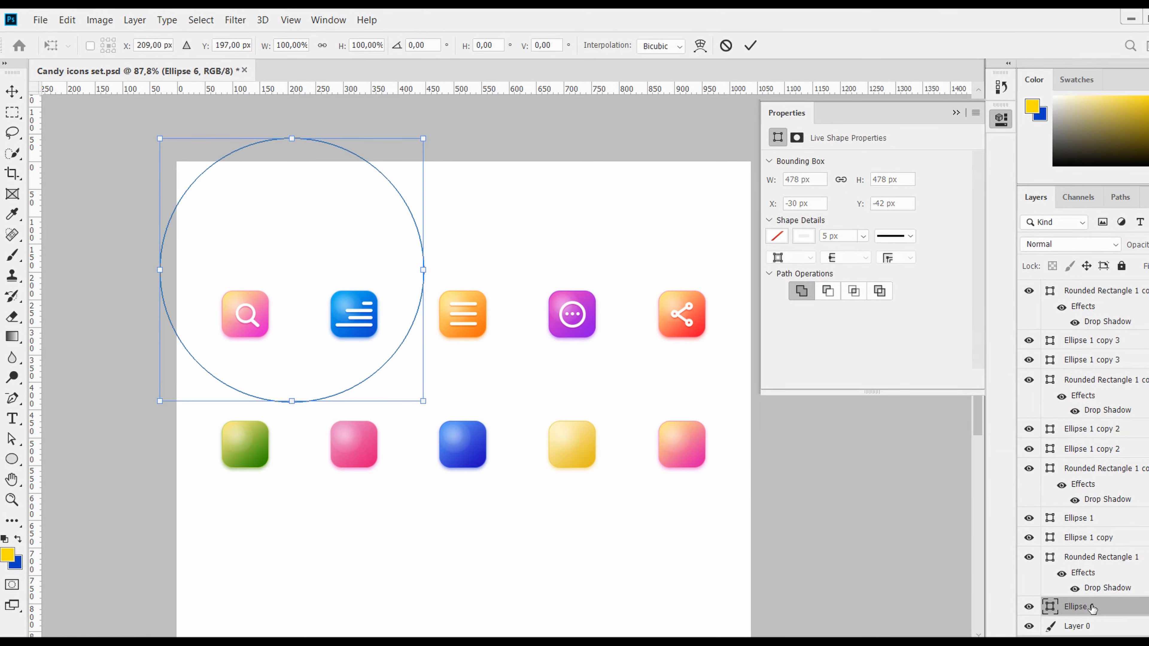
pyautogui.press('Escape')
pyautogui.click(801, 232)
pyautogui.click(789, 267)
pyautogui.click(776, 235)
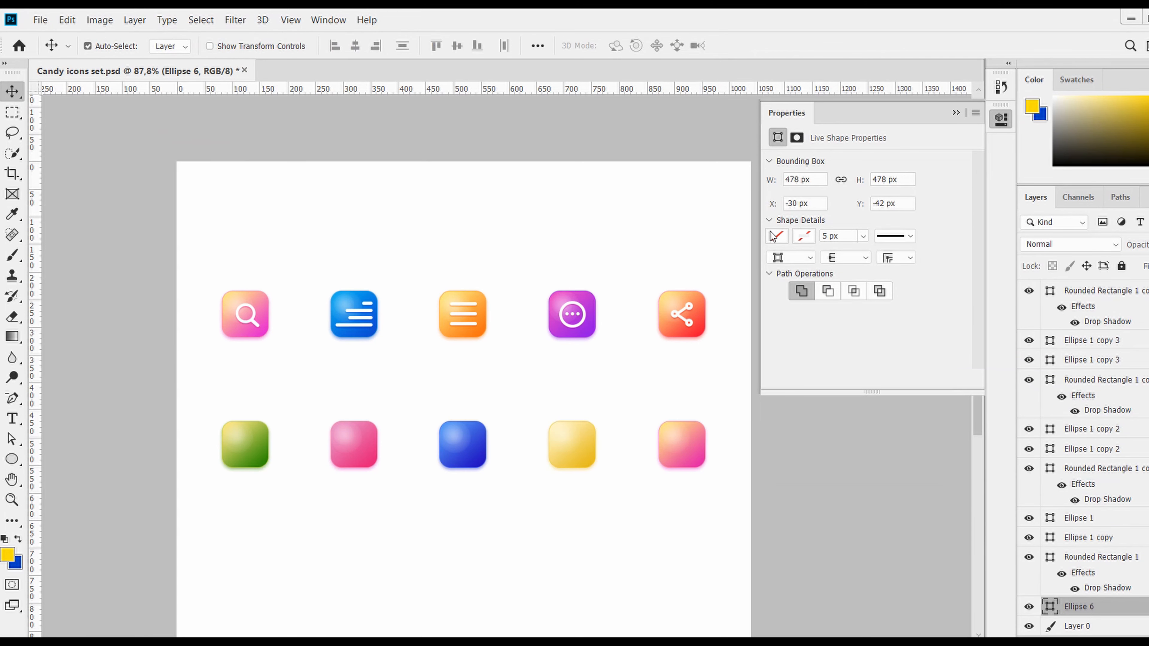
pyautogui.click(818, 267)
# Paste the copied layer style onto the white circle and lower the circle's opacity.
pyautogui.rightClick(1081, 608)
pyautogui.click(915, 367)
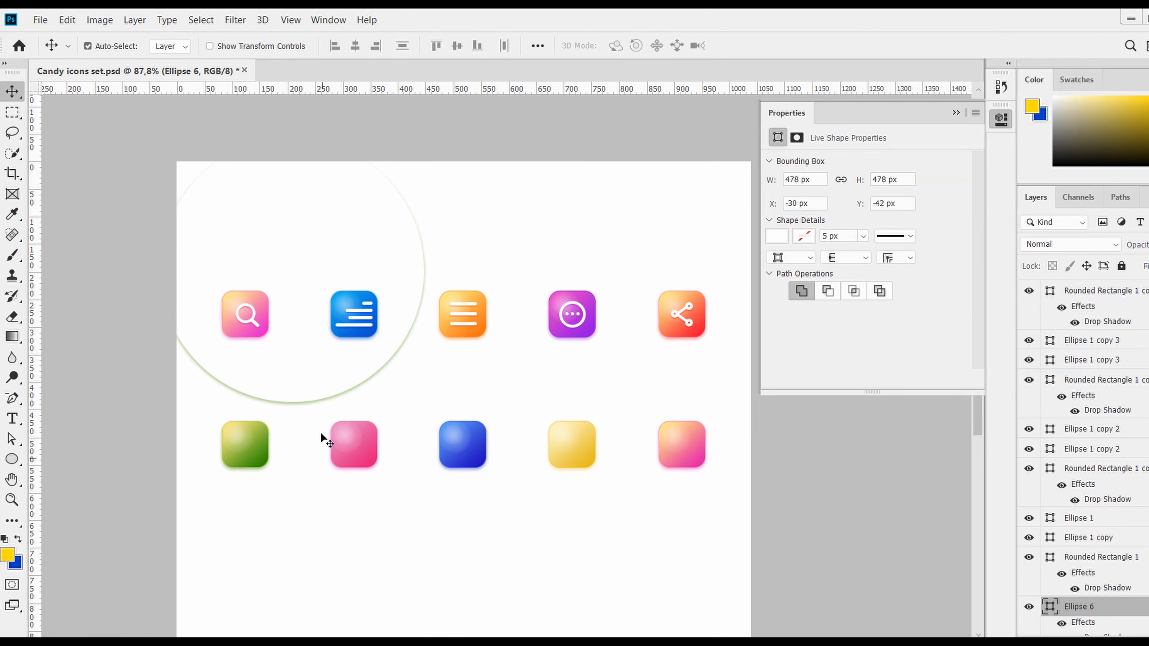
pyautogui.click(262, 471)
pyautogui.scroll(-5, 1111, 298)
pyautogui.click(1095, 596)
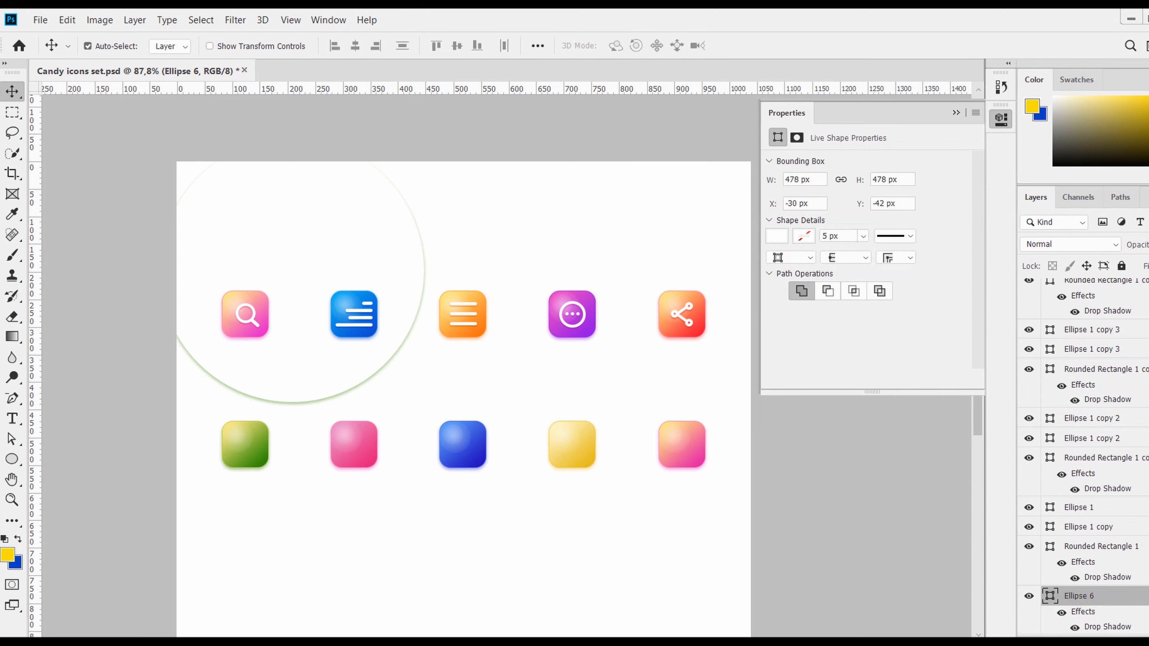
pyautogui.click(1148, 244)
pyautogui.moveTo(1148, 265); pyautogui.dragTo(1143, 270)
# Duplicate the white circle into the lower-right and lower-left corners of the canvas.
pyautogui.moveTo(294, 344); pyautogui.dragTo(725, 626)
pyautogui.scroll(-1, 271, 311)
pyautogui.scroll(-2, 724, 625)
pyautogui.moveTo(669, 538); pyautogui.dragTo(263, 525)
# Copy the shape attributes of the second row's last pink tile and paste them onto the lower-left circle.
pyautogui.click(683, 338)
pyautogui.rightClick(1112, 289)
pyautogui.click(955, 402)
pyautogui.click(311, 503)
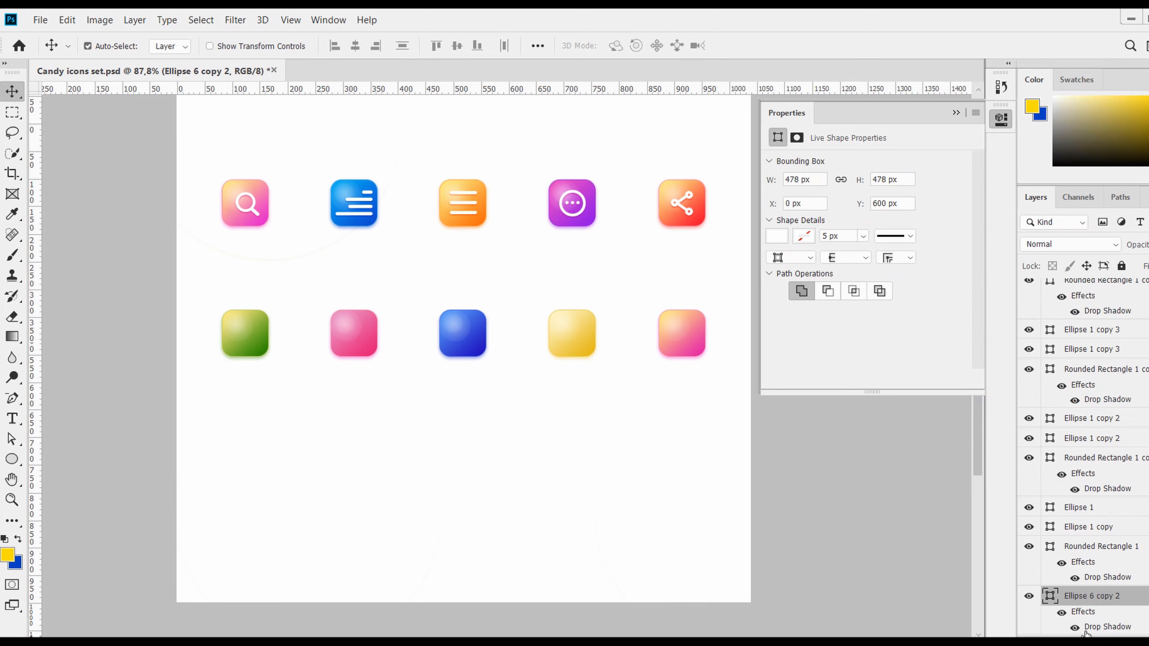
pyautogui.rightClick(1105, 606)
pyautogui.click(925, 416)
# Scale the lower-left gradient circle down to about 217 px and position it below the green and pink tiles.
pyautogui.hotkey('ctrl', 't')
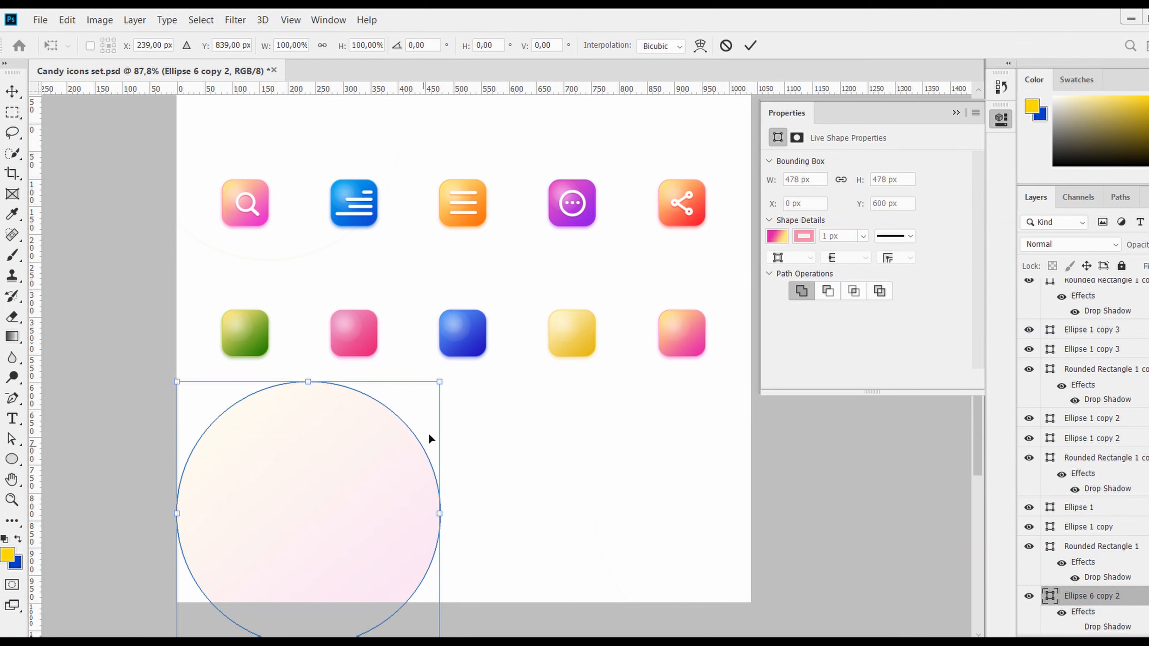
pyautogui.moveTo(438, 381); pyautogui.dragTo(289, 525)
pyautogui.moveTo(266, 562); pyautogui.dragTo(377, 548)
pyautogui.press('Return')
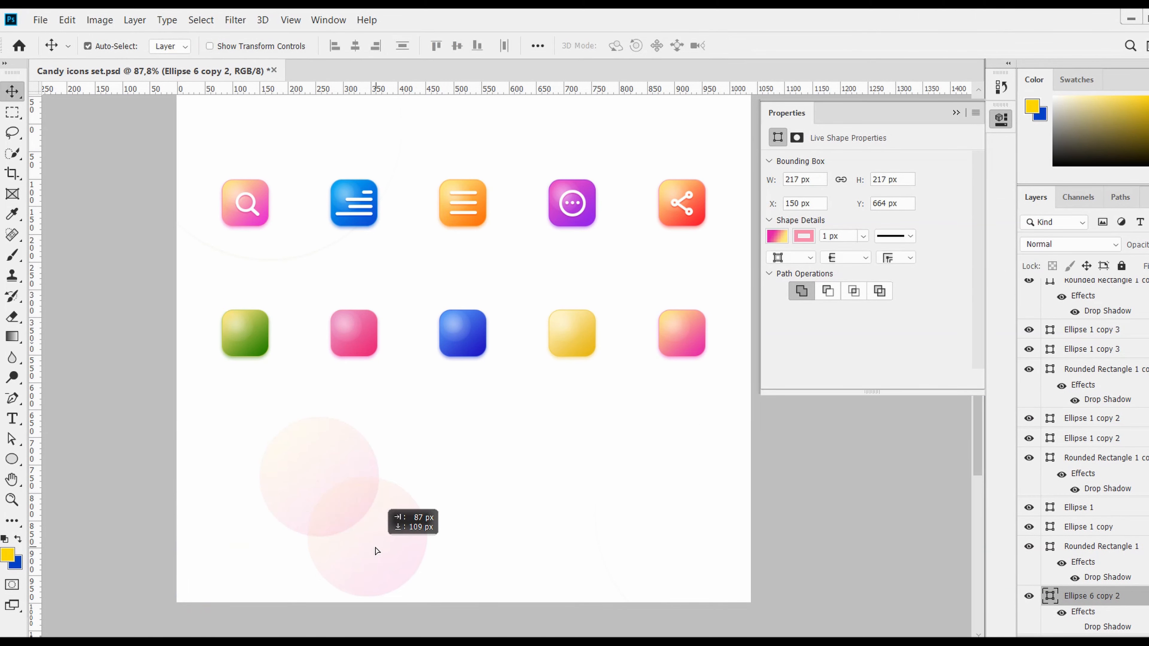
# Duplicate the gradient circle, scale the copy to about 116 px and overlap it with the larger circle's lower-right edge.
pyautogui.hotkey('ctrl', 't')
pyautogui.moveTo(428, 478); pyautogui.dragTo(372, 534)
pyautogui.moveTo(342, 562); pyautogui.dragTo(354, 534)
pyautogui.press('Return')
# Select both pink gradient circles below the icons and lower their opacity.
pyautogui.scroll(-3, 498, 484)
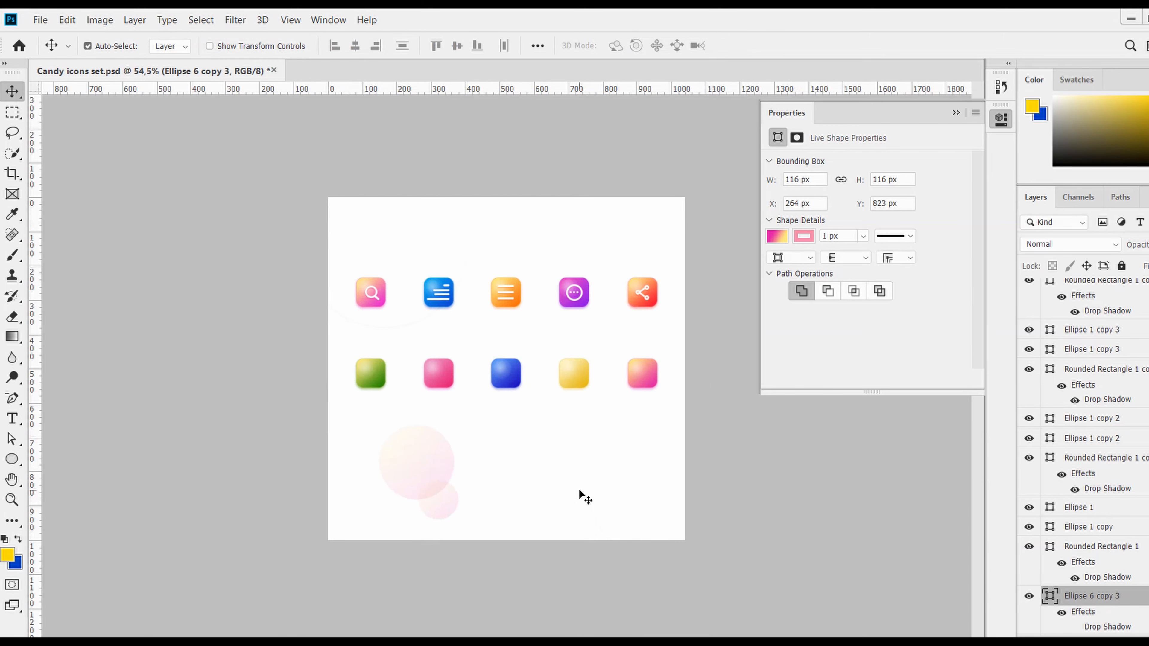
pyautogui.click(436, 462)
pyautogui.keyDown('shift'); pyautogui.click(448, 510); pyautogui.keyUp('shift')
pyautogui.click(1148, 245)
pyautogui.click(1121, 263)
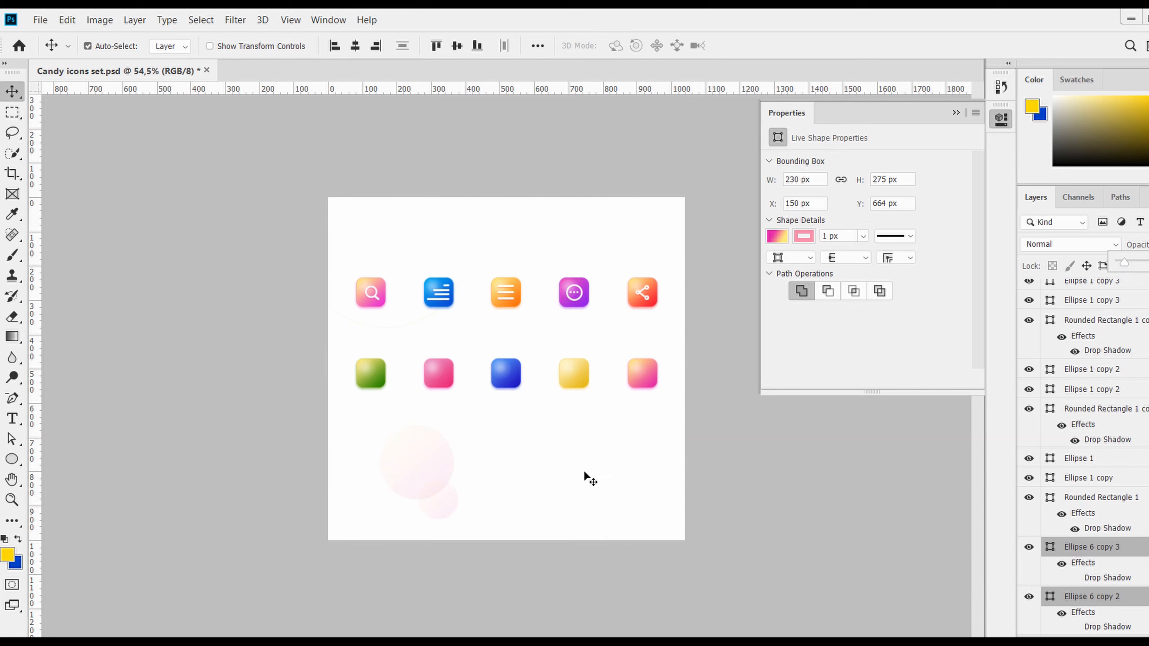
# Draw an ellipse of about 1200 × 1143 px with the purple tile's gradient fill over the right part of the canvas.
pyautogui.click(648, 539)
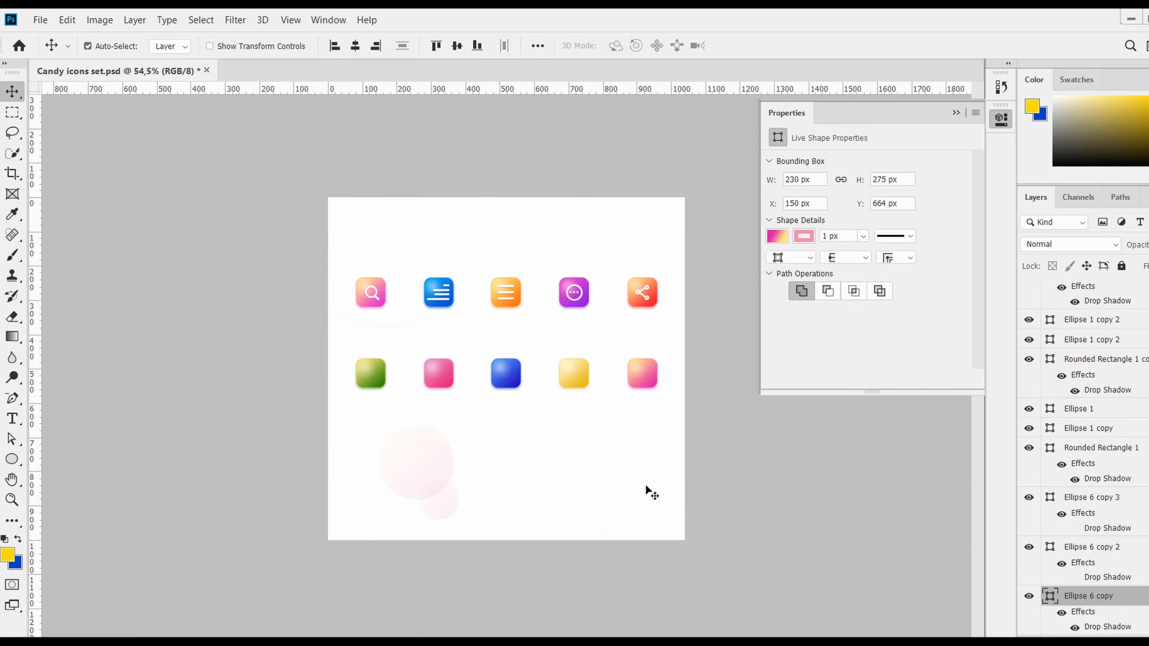
pyautogui.click(583, 306)
pyautogui.rightClick(1129, 286)
pyautogui.press('Escape')
pyautogui.press('u')
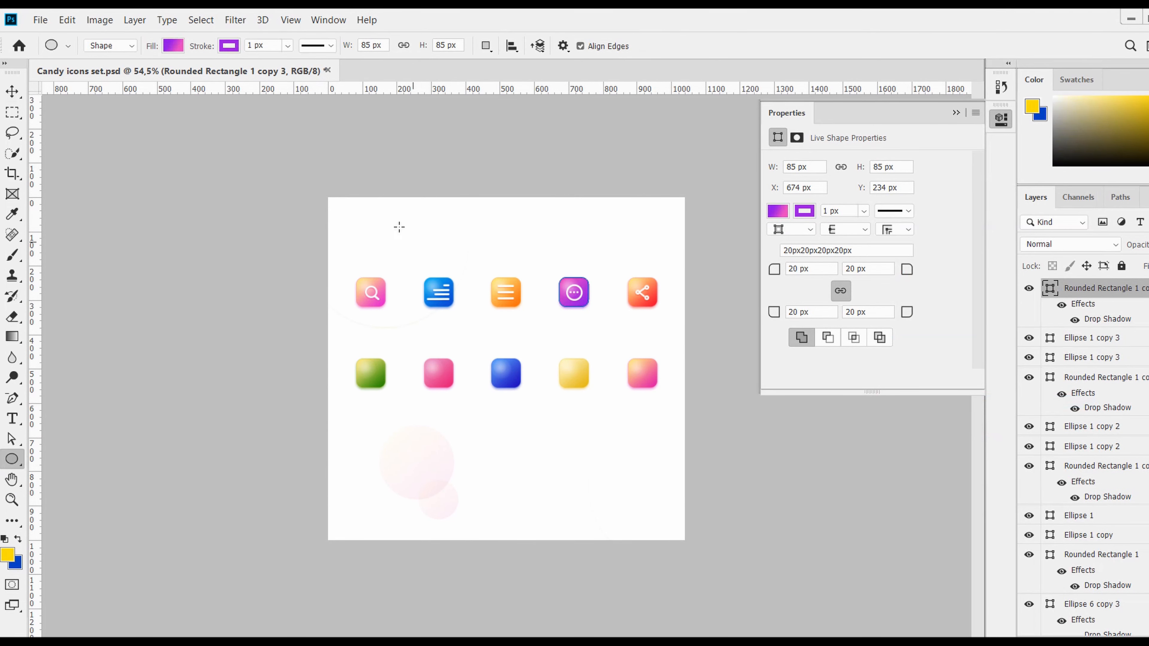
pyautogui.moveTo(374, 181); pyautogui.dragTo(785, 570)
pyautogui.press('v')
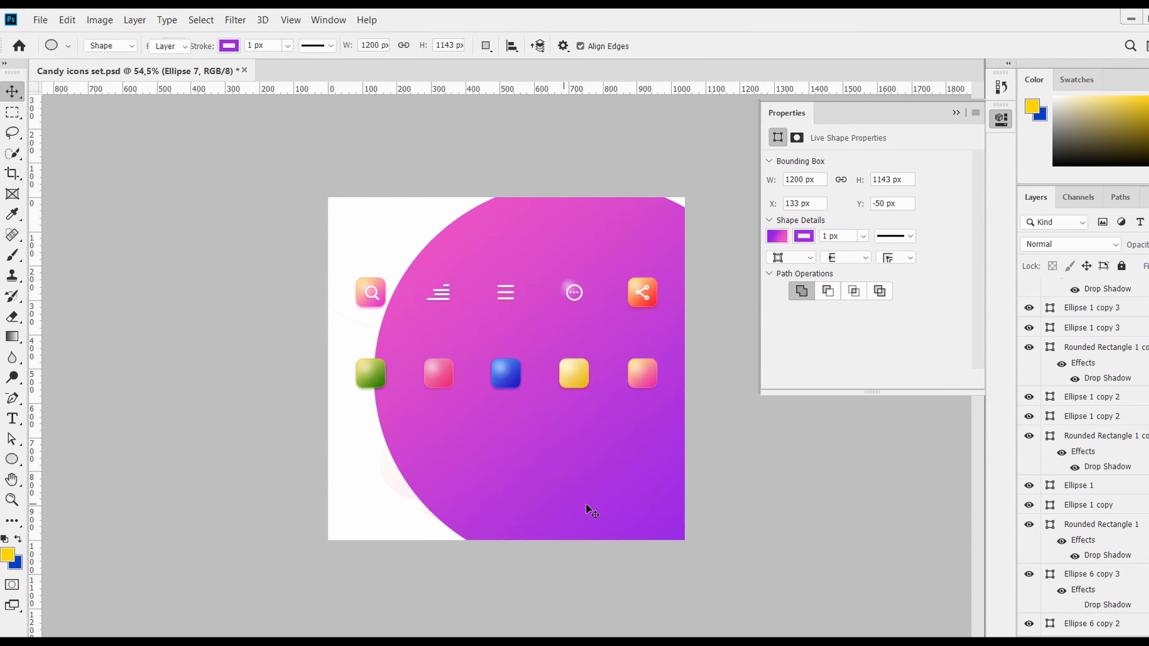
# Move the large purple ellipse directly above the background layer and lower its opacity.
pyautogui.click(789, 520)
pyautogui.click(622, 495)
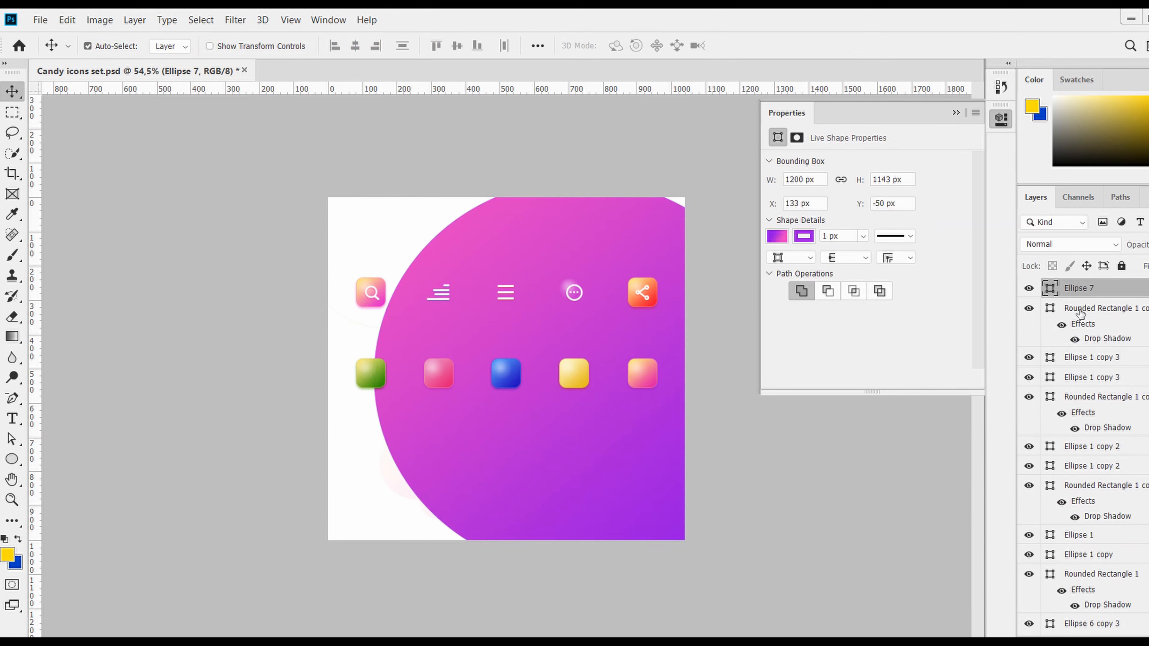
pyautogui.moveTo(1089, 288); pyautogui.dragTo(1115, 620)
pyautogui.click(1148, 244)
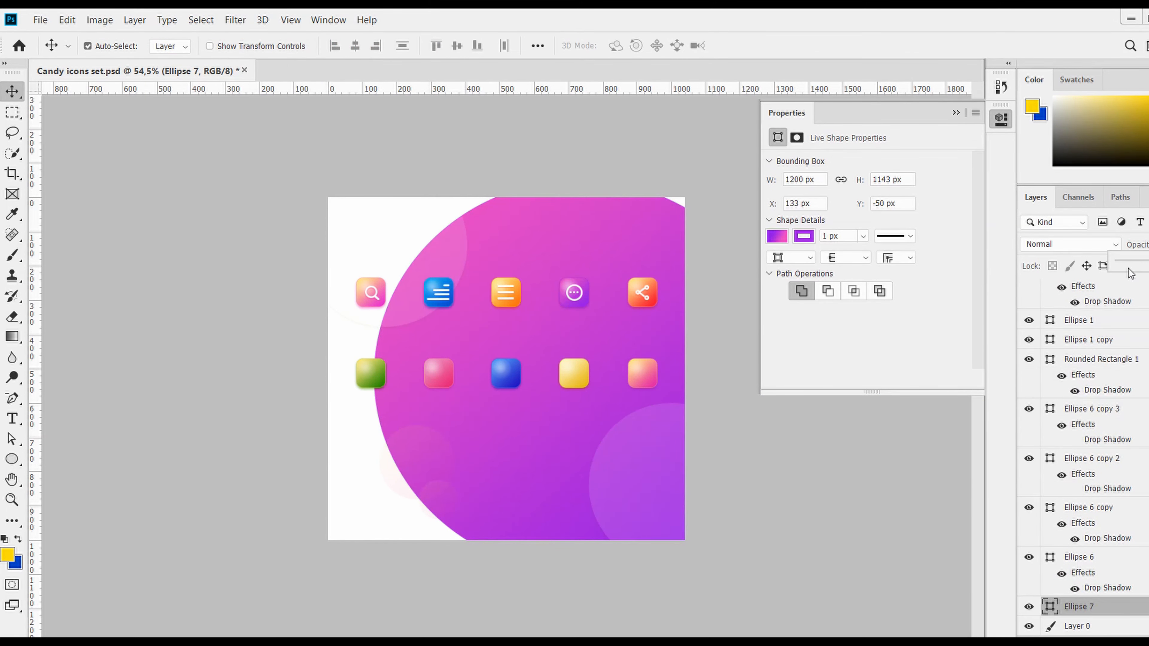
pyautogui.moveTo(1127, 264); pyautogui.dragTo(1126, 260)
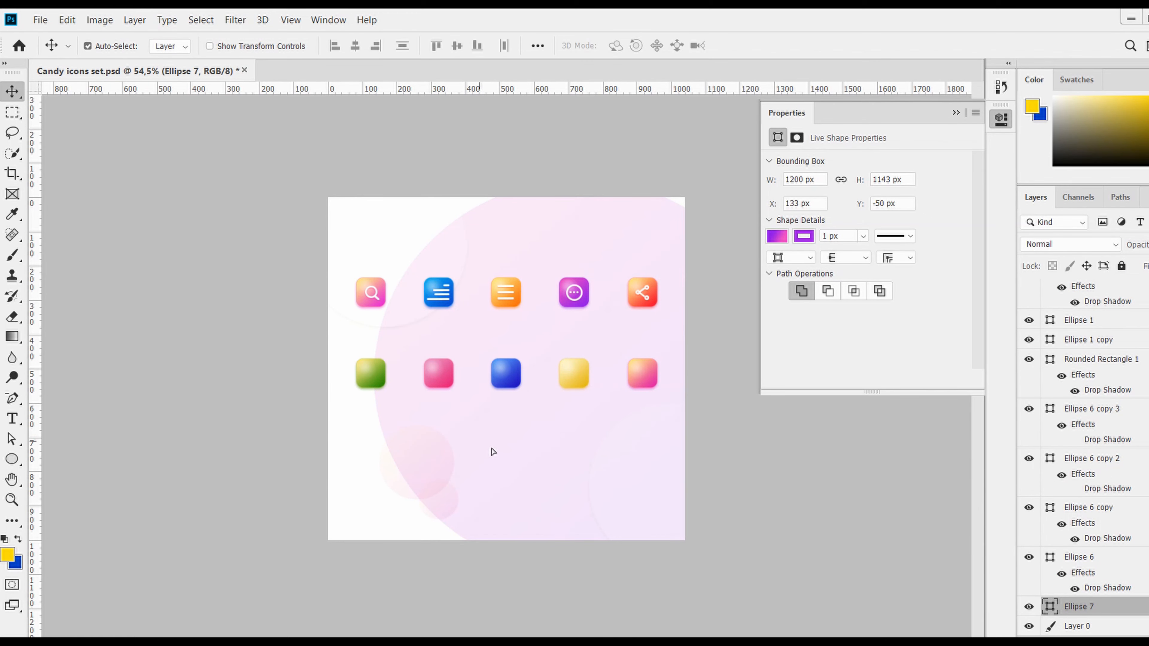
# Shift the pale purple ellipse up and to the right, and duplicate it into the canvas's upper-right corner.
pyautogui.moveTo(492, 452); pyautogui.dragTo(515, 419)
pyautogui.moveTo(1146, 265); pyautogui.dragTo(1128, 270)
pyautogui.moveTo(521, 449); pyautogui.dragTo(584, 285)
# Duplicate the small pink circle above the share icon and slightly raise the opacity of the 217 px gradient circle.
pyautogui.moveTo(424, 497); pyautogui.dragTo(664, 252)
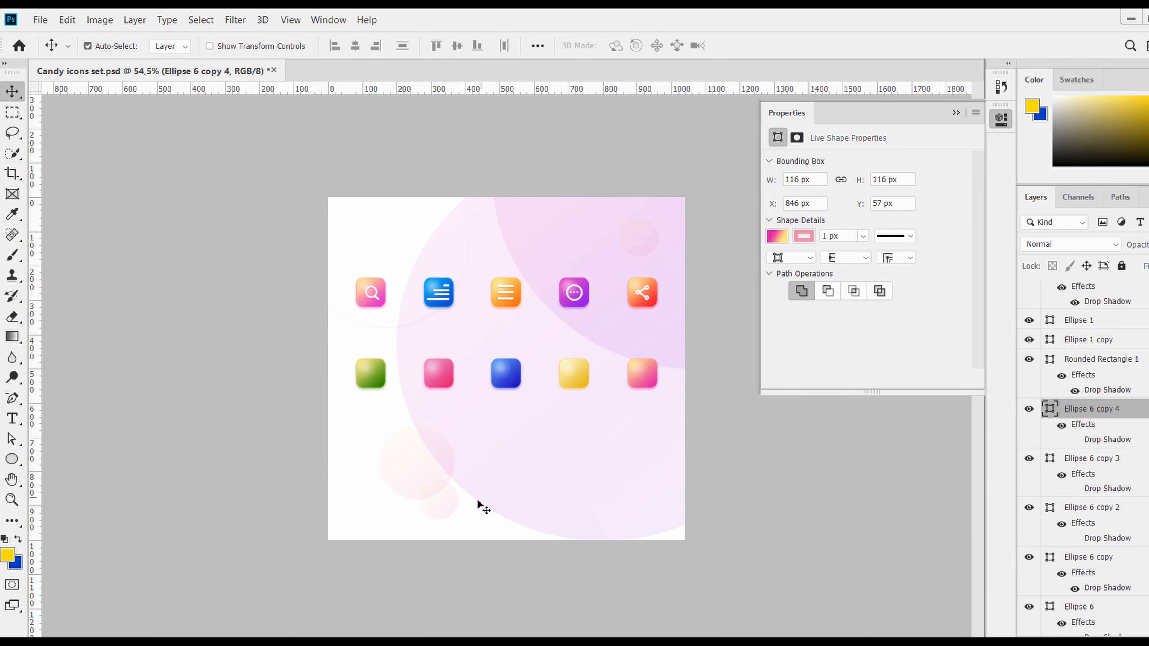
pyautogui.click(426, 476)
pyautogui.click(1148, 245)
pyautogui.moveTo(1141, 267); pyautogui.dragTo(1127, 262)
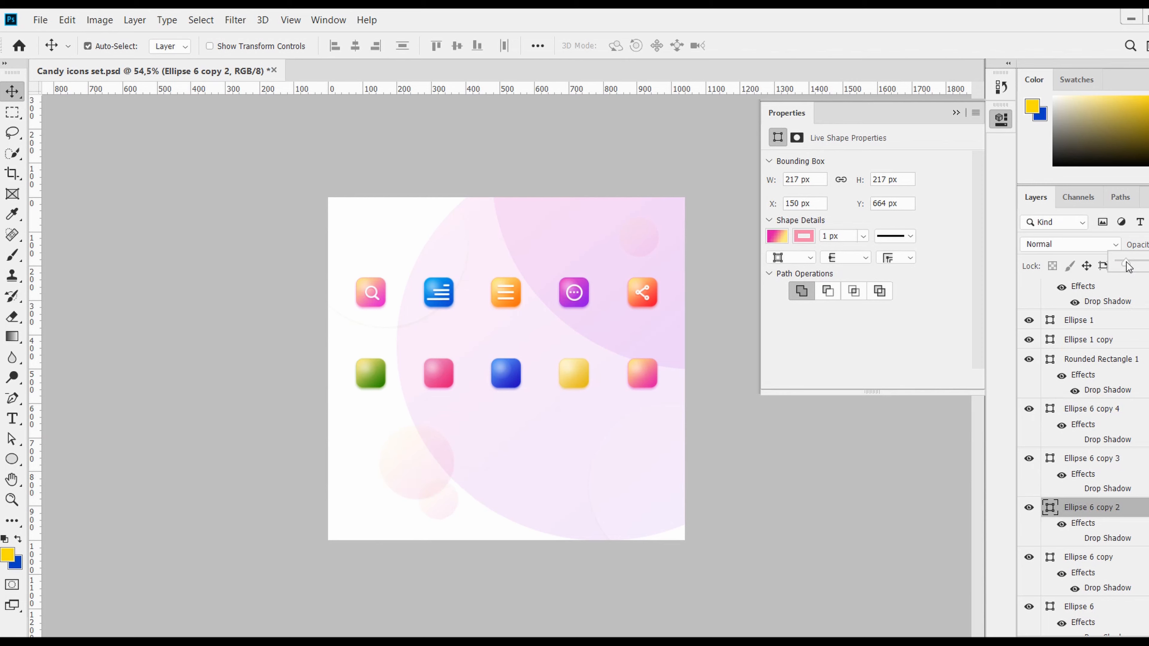
# Move the lower-right white circle's layer above the 217 px gradient circle in the layer order.
pyautogui.click(649, 421)
pyautogui.moveTo(1078, 604); pyautogui.dragTo(1081, 547)
pyautogui.click(672, 564)
pyautogui.moveTo(1124, 606); pyautogui.dragTo(1060, 512)
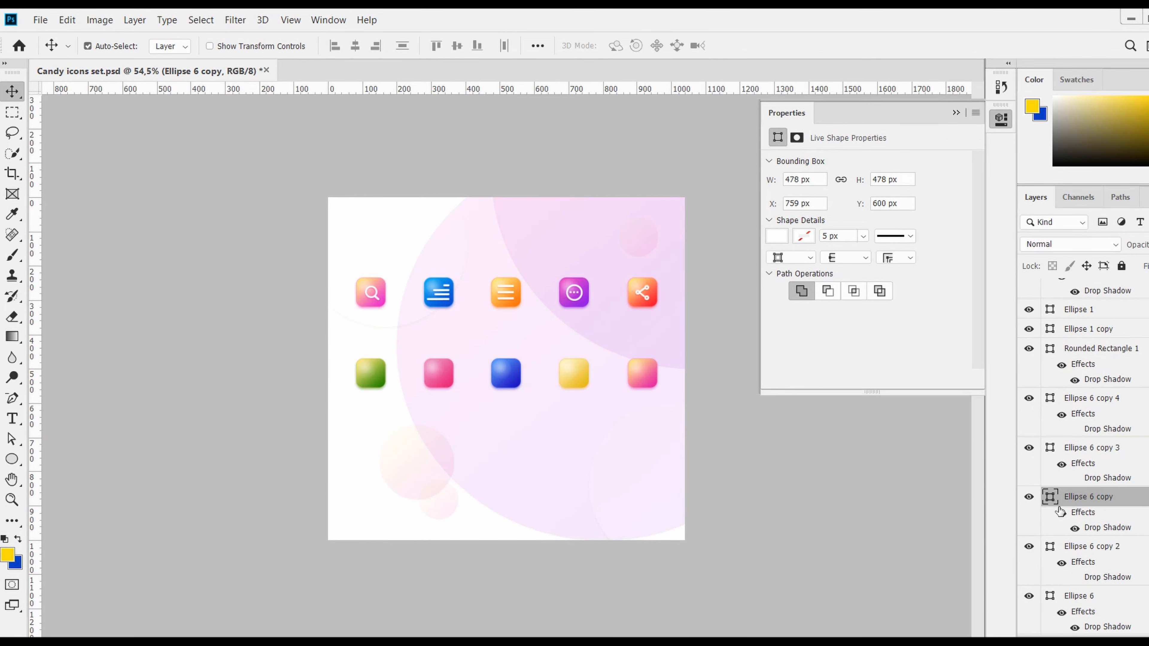
# Select the upper-left white circle, collapse the shape properties and save the document.
pyautogui.click(378, 327)
pyautogui.scroll(-7, 667, 375)
pyautogui.scroll(8, 580, 359)
pyautogui.click(956, 113)
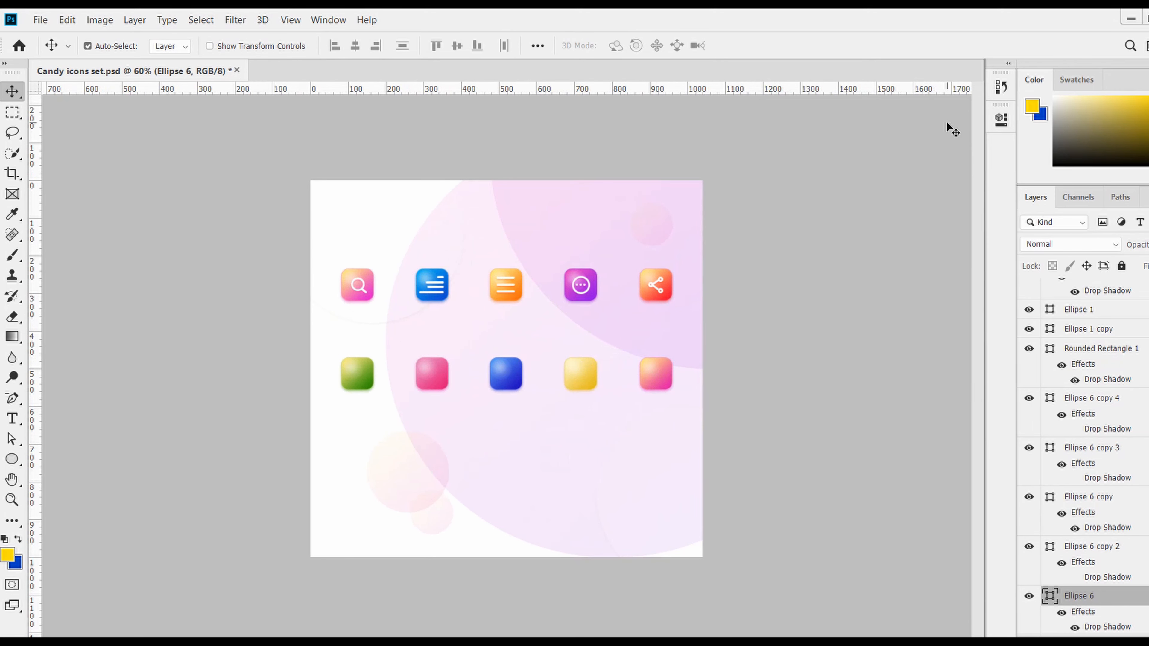
pyautogui.hotkey('ctrl', 's')
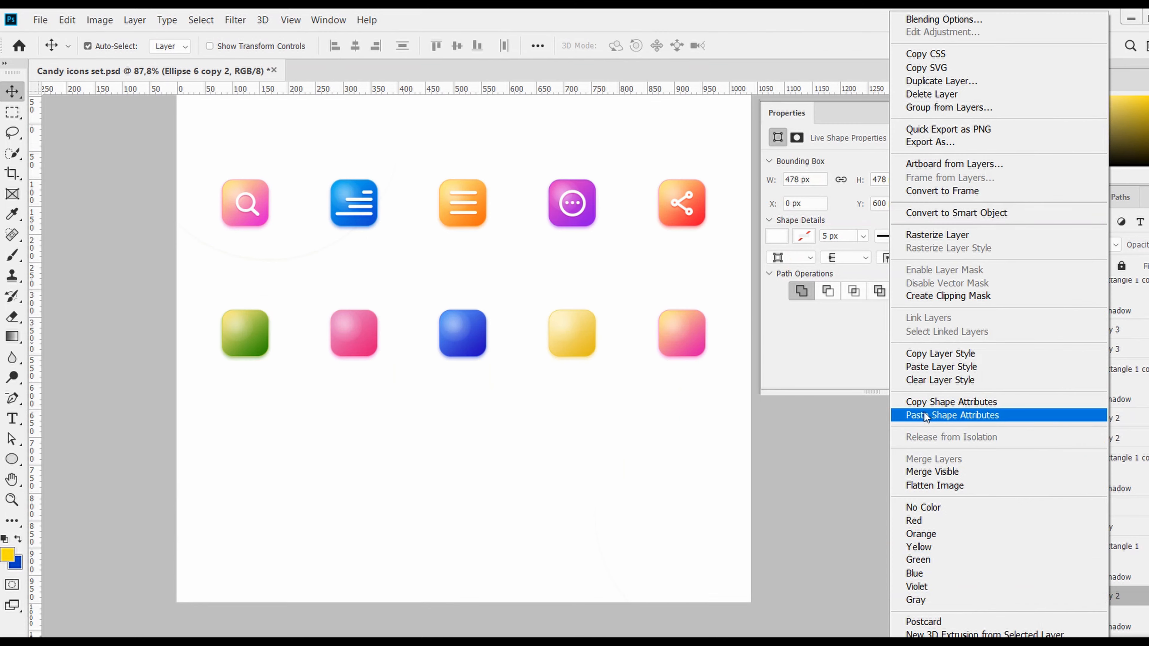
# Paste the copied shape attributes onto the lower-left circle and scale it to about 217 px below the green and pink tiles.
pyautogui.click(925, 412)
pyautogui.hotkey('ctrl', 't')
pyautogui.moveTo(445, 379); pyautogui.dragTo(300, 522)
pyautogui.moveTo(268, 552); pyautogui.dragTo(351, 445)
pyautogui.press('Return')
# Duplicate the 217 px gradient circle toward its lower right and scale the copy to about 116 px.
pyautogui.keyDown('alt'); pyautogui.moveTo(323, 487); pyautogui.dragTo(371, 546); pyautogui.keyUp('alt')
pyautogui.hotkey('ctrl', 't')
pyautogui.moveTo(427, 477); pyautogui.dragTo(362, 527)
pyautogui.press('Return')
# Lower the opacity of the two overlapping pink gradient circles together.
pyautogui.scroll(-5, 513, 478)
pyautogui.click(435, 464)
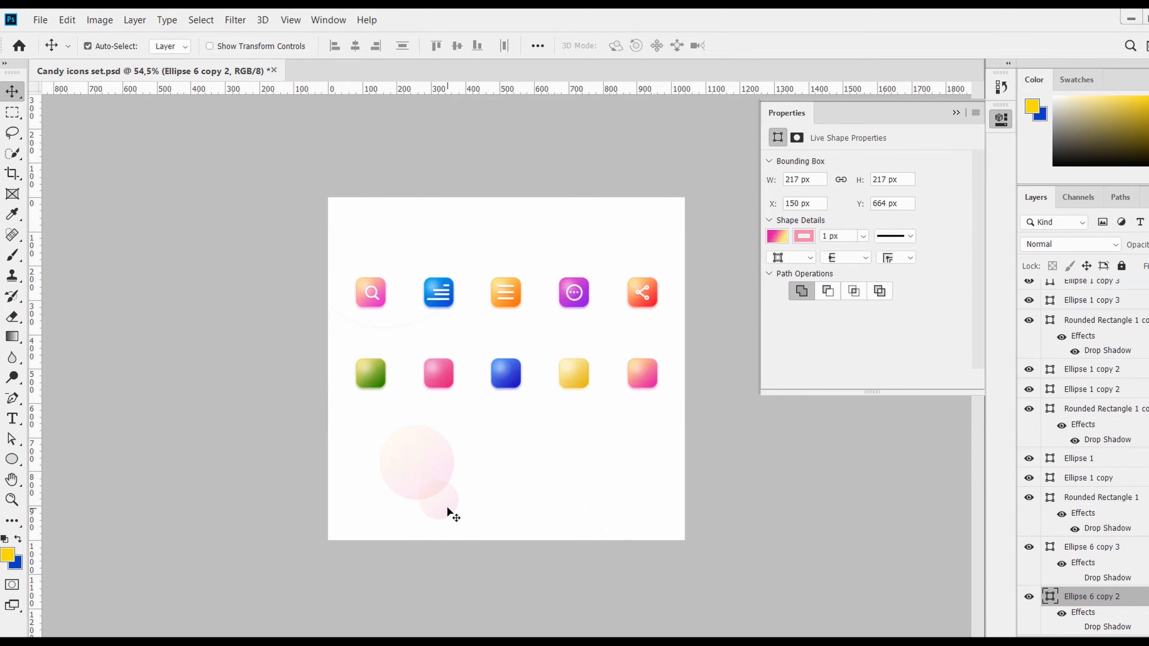
pyautogui.keyDown('shift'); pyautogui.click(447, 509); pyautogui.keyUp('shift')
pyautogui.click(1147, 244)
pyautogui.click(1120, 262)
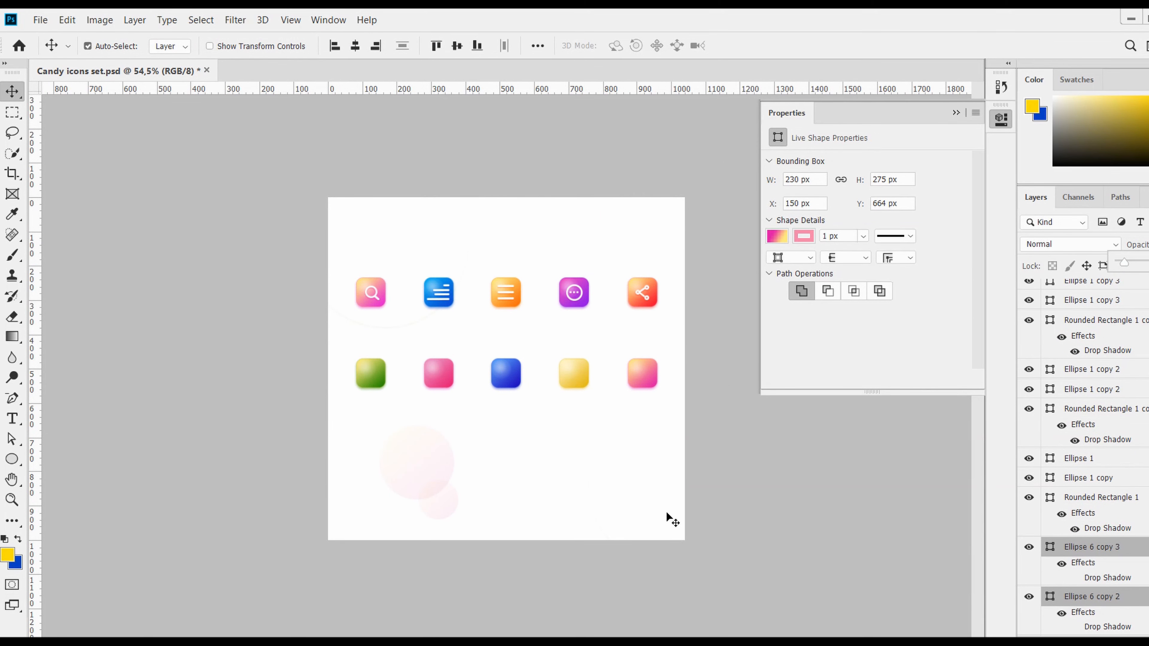
# Draw an ellipse about 1200 by 1143 px over the canvas, using the shape attributes copied from the purple tile.
pyautogui.click(673, 520)
pyautogui.click(593, 306)
pyautogui.rightClick(611, 292)
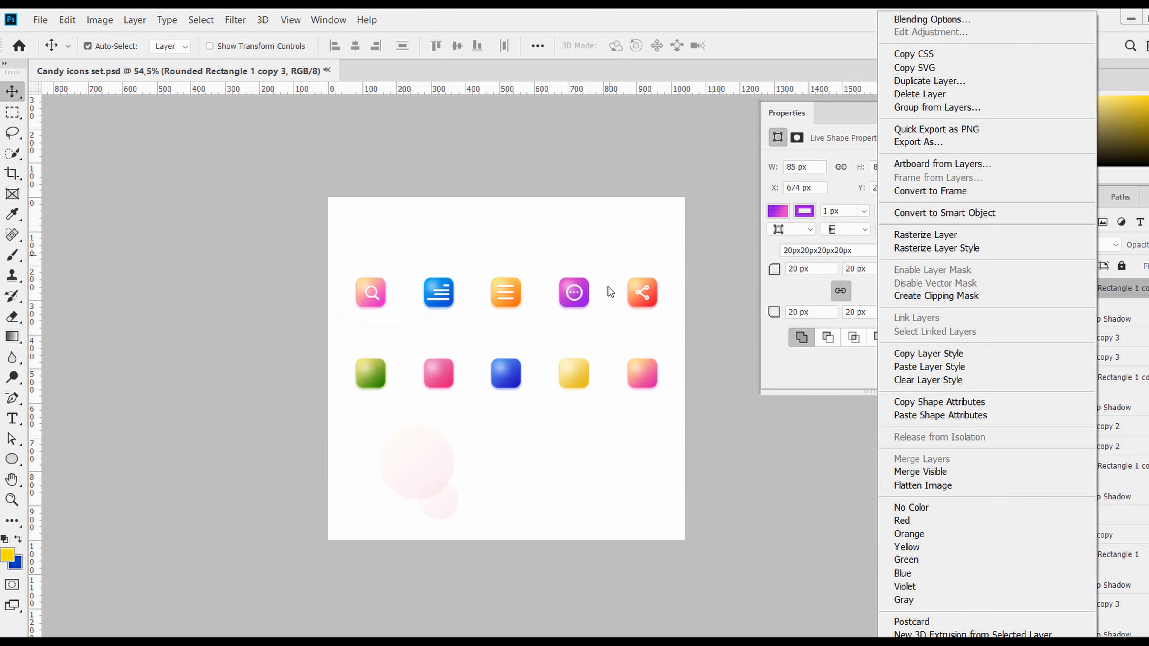
pyautogui.press('Escape')
pyautogui.press('u')
pyautogui.moveTo(373, 180); pyautogui.dragTo(784, 572)
pyautogui.press('v')
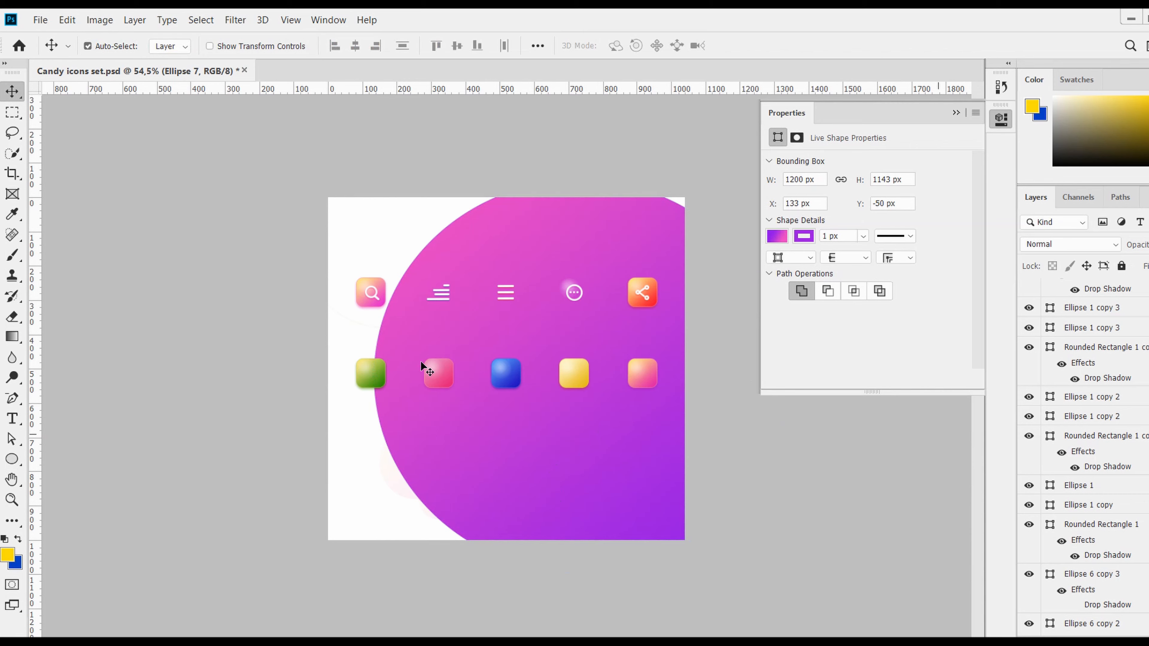
# Send the large purple gradient ellipse to just above the background layer and lower its opacity.
pyautogui.click(789, 526)
pyautogui.click(623, 497)
pyautogui.moveTo(1103, 290); pyautogui.dragTo(1114, 618)
pyautogui.click(1148, 245)
pyautogui.moveTo(1148, 262); pyautogui.dragTo(1126, 263)
# Shift the large ellipse up and right to about X 199 px, Y -143 px and readjust its opacity.
pyautogui.moveTo(475, 445); pyautogui.dragTo(499, 414)
pyautogui.click(1148, 244)
pyautogui.moveTo(1146, 261); pyautogui.dragTo(1128, 270)
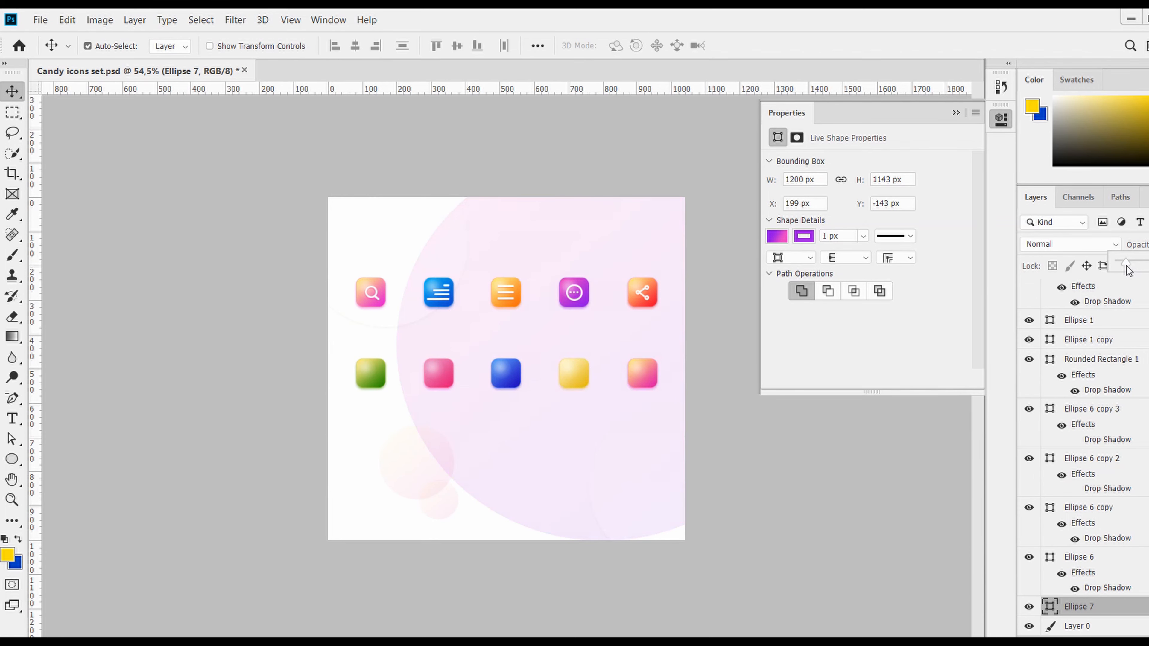
# Duplicate the large translucent ellipse and the small pink circle into the canvas's upper-right corner.
pyautogui.moveTo(528, 453); pyautogui.dragTo(582, 283)
pyautogui.moveTo(522, 516); pyautogui.dragTo(647, 245)
pyautogui.click(429, 480)
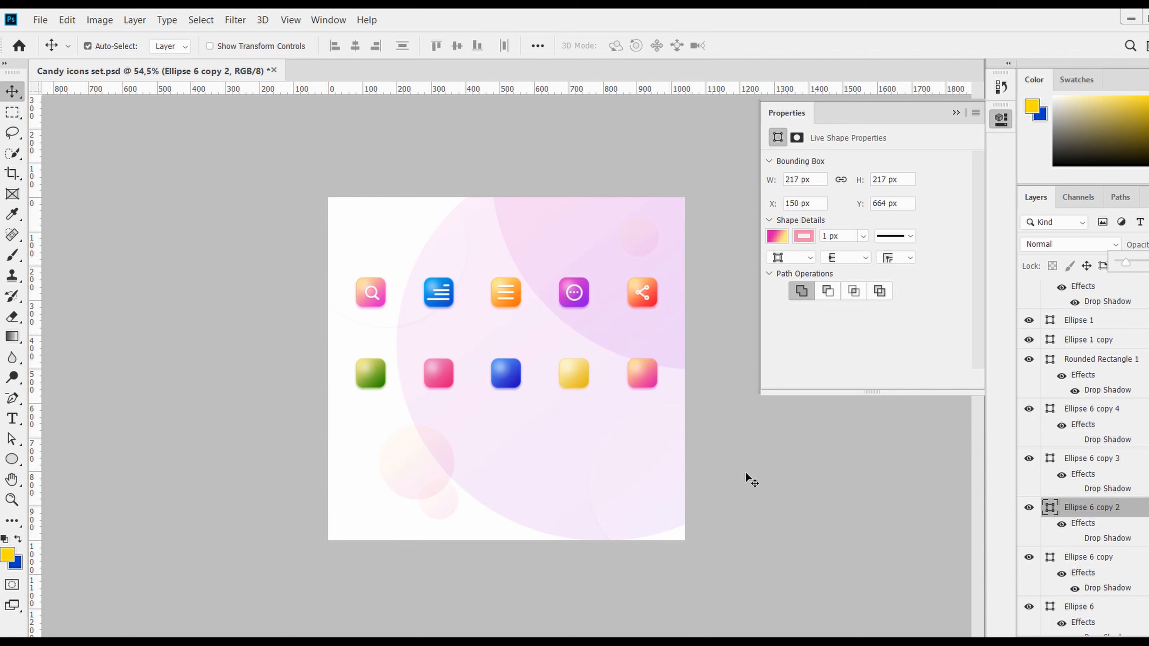
pyautogui.click(646, 426)
# Reorder the background circle layers so that Ellipse 6 copy sits directly above Ellipse 6 copy 2, with Ellipse 6 beneath them.
pyautogui.moveTo(1061, 604); pyautogui.dragTo(1082, 549)
pyautogui.click(680, 539)
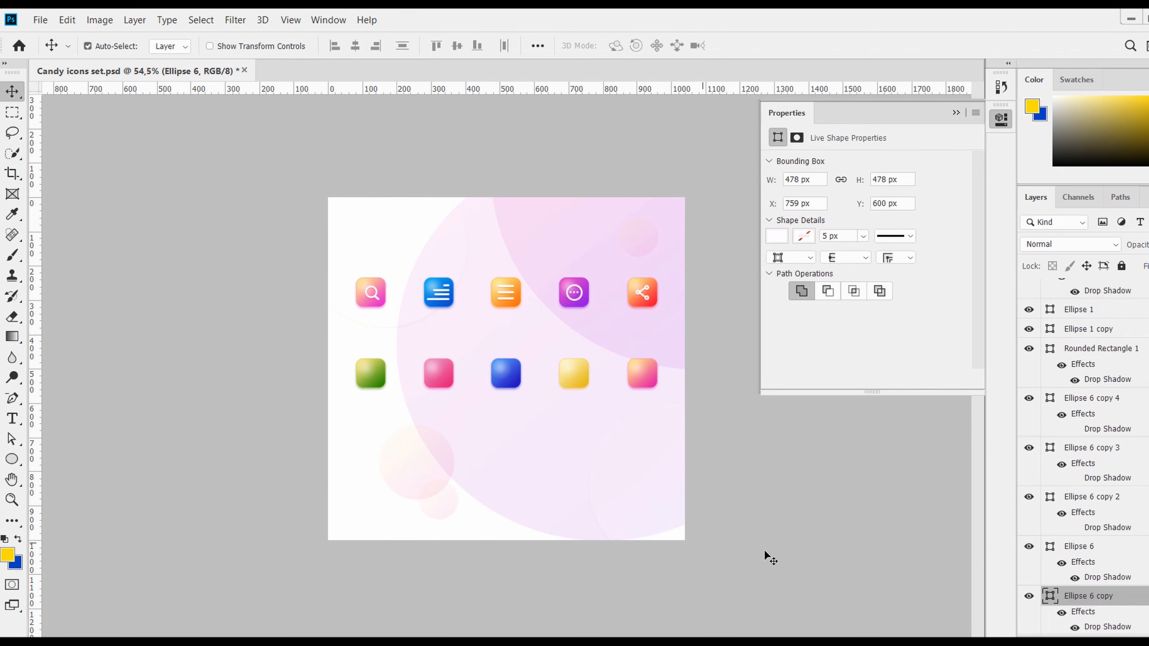
pyautogui.moveTo(1086, 596); pyautogui.dragTo(1094, 504)
pyautogui.click(378, 325)
# Collapse the shape properties, save the document and show the guides around the green tile.
pyautogui.scroll(-8, 628, 381)
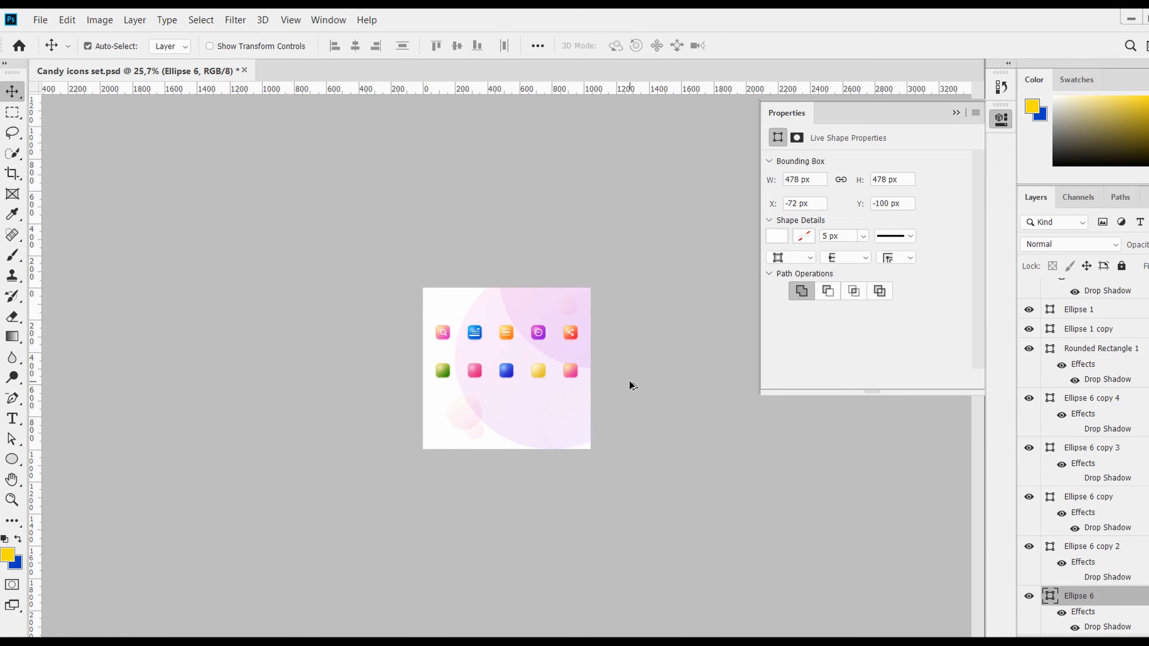
pyautogui.scroll(9, 629, 383)
pyautogui.click(956, 113)
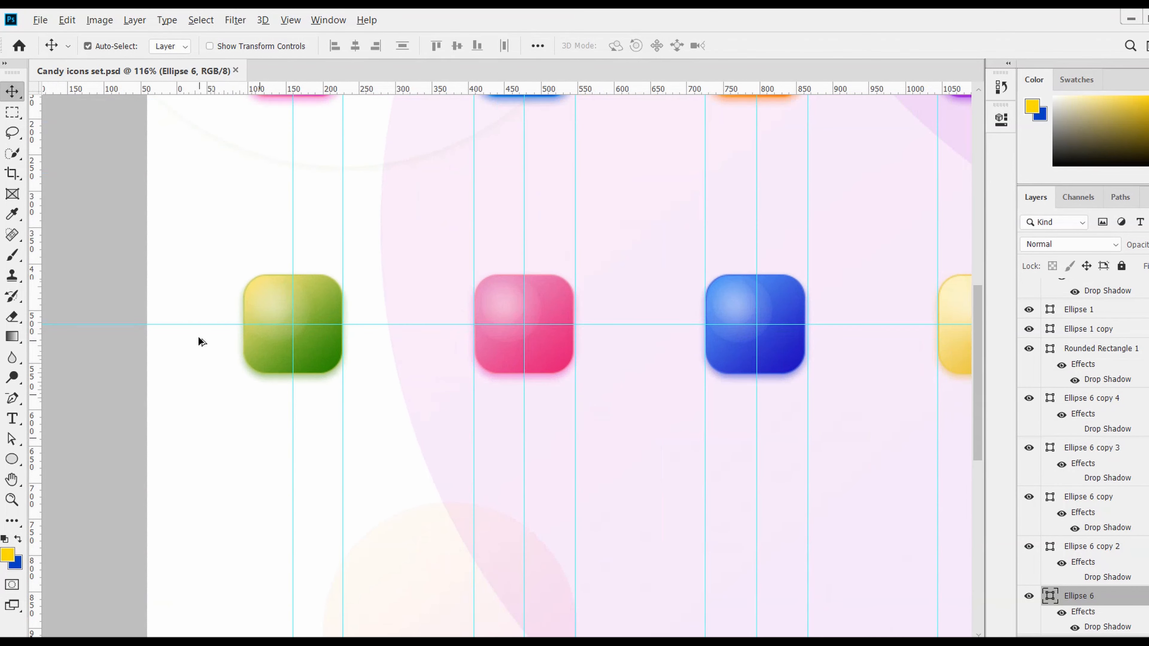
# Draw a small white ring and a 44 px ring below it, both with a 5 px stroke, centred on the green tile.
pyautogui.press('u')
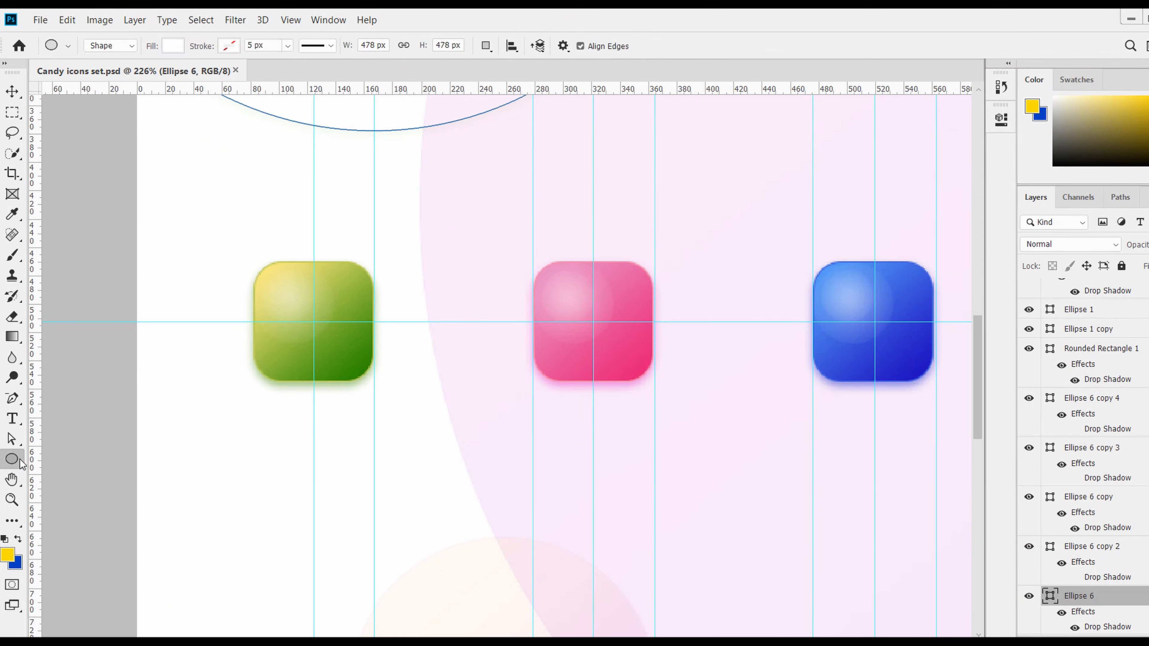
pyautogui.click(1094, 288)
pyautogui.moveTo(301, 282); pyautogui.dragTo(423, 384)
pyautogui.press('v')
pyautogui.hotkey('shift', 'Down')
pyautogui.press('Up')
pyautogui.press('Up')
pyautogui.press('Up')
pyautogui.press('Up')
pyautogui.press('Up')
pyautogui.press('u')
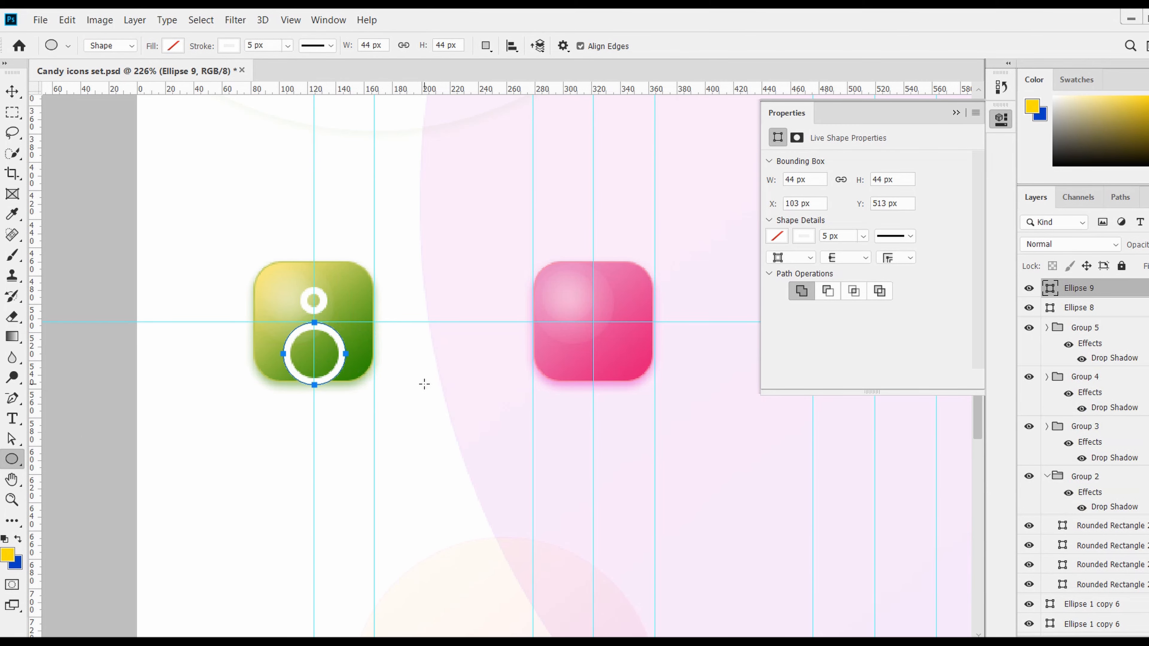
# Delete the larger ring's bottom anchor point and convert its two side points into corners.
pyautogui.press('-')
pyautogui.click(315, 387)
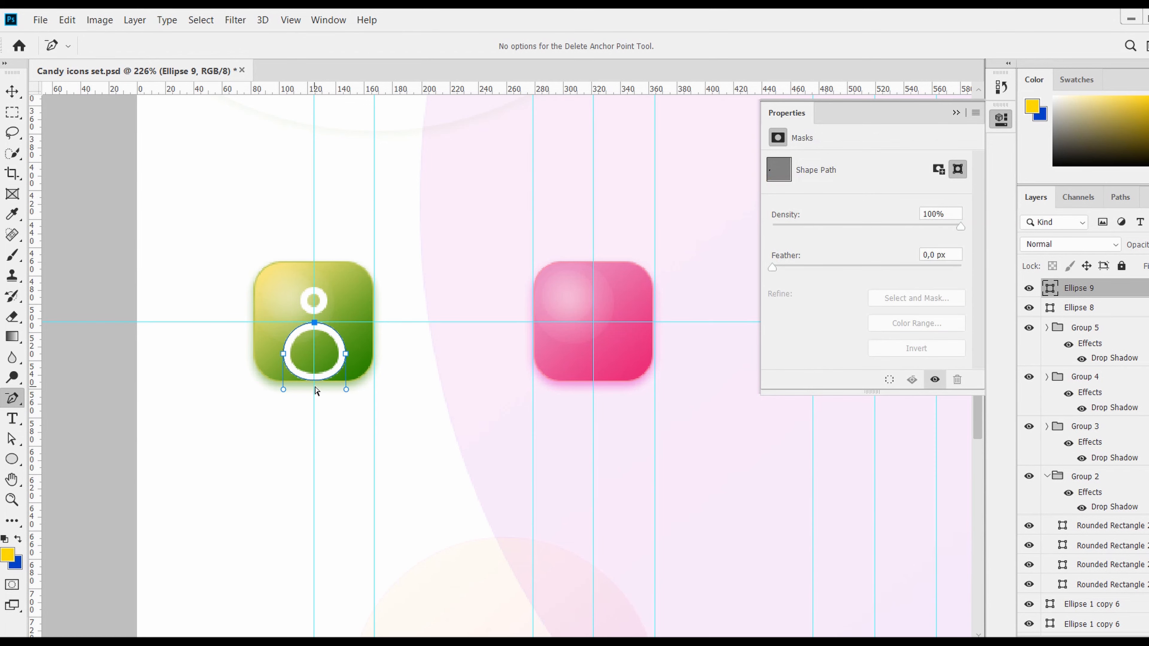
pyautogui.rightClick(13, 398)
pyautogui.click(77, 473)
pyautogui.click(283, 353)
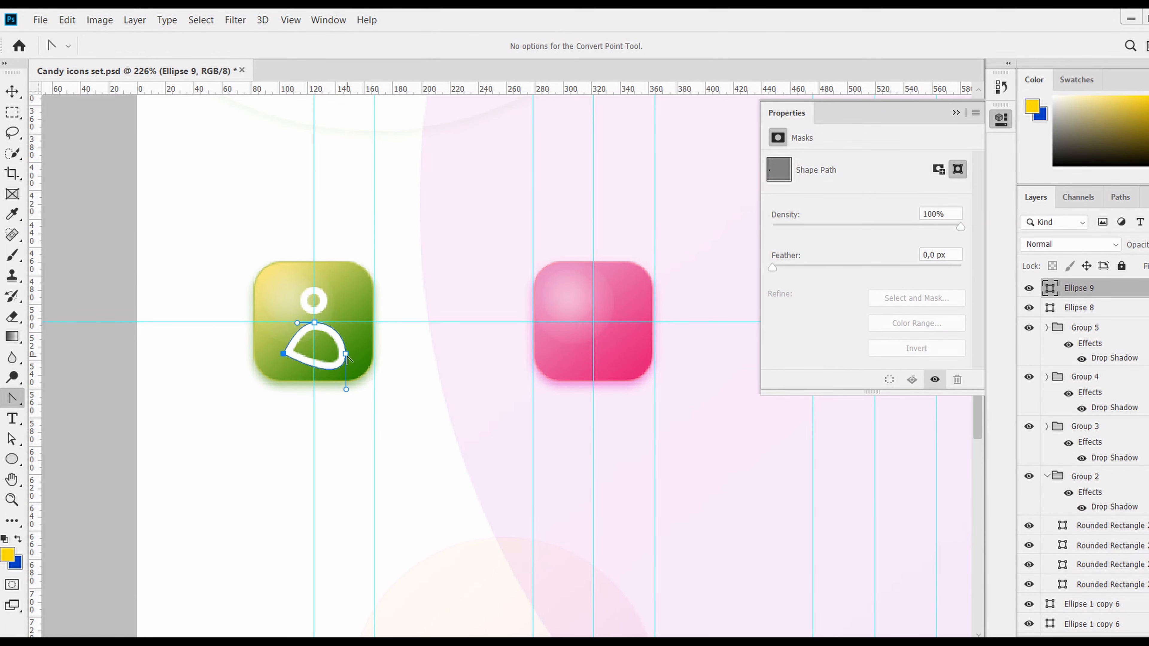
pyautogui.click(345, 353)
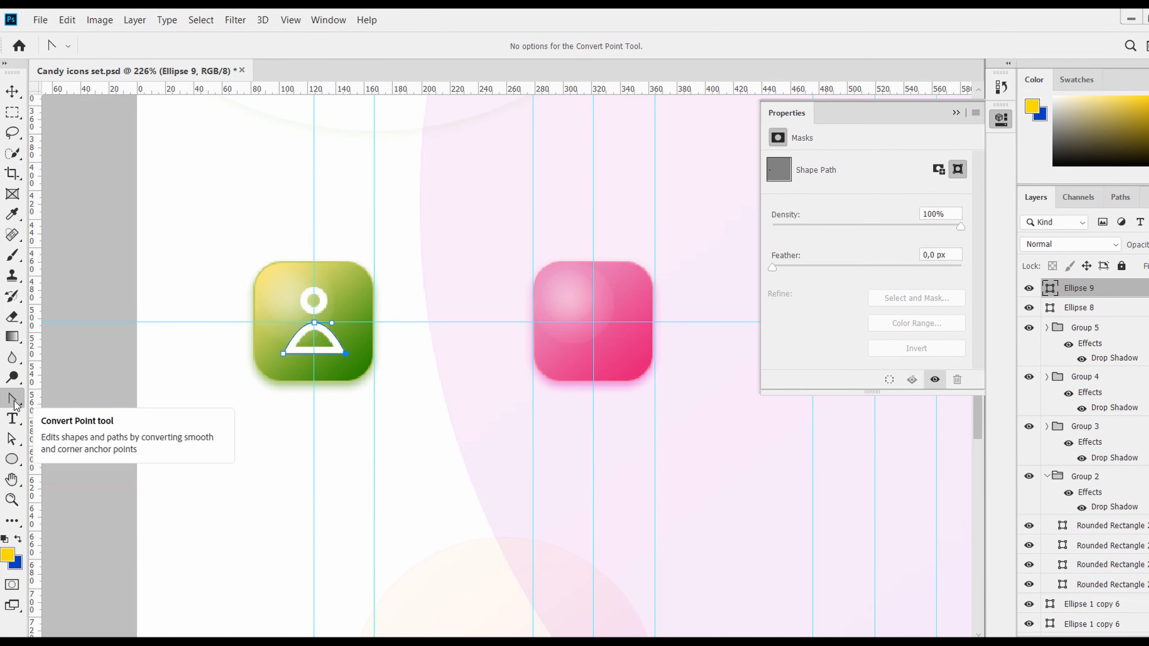
# Lengthen the curve handles of the shape's top point to form rounded shoulders, then make the shape slightly shorter.
pyautogui.click(13, 439)
pyautogui.moveTo(332, 323); pyautogui.dragTo(352, 320)
pyautogui.click(12, 398)
pyautogui.click(379, 364)
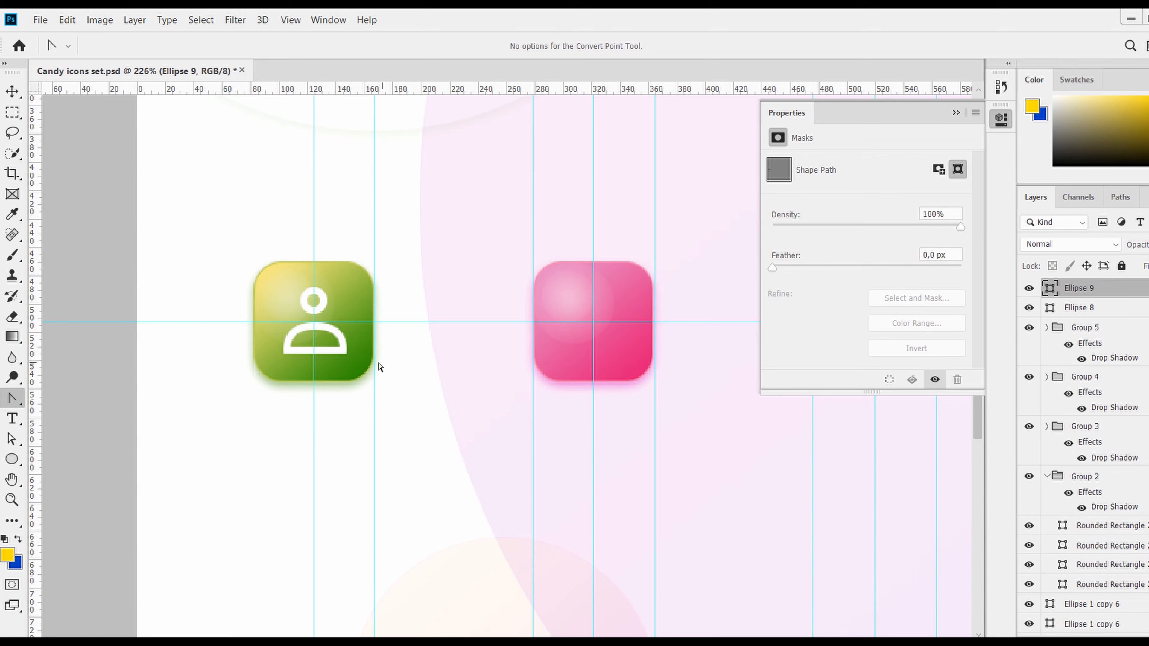
pyautogui.press('v')
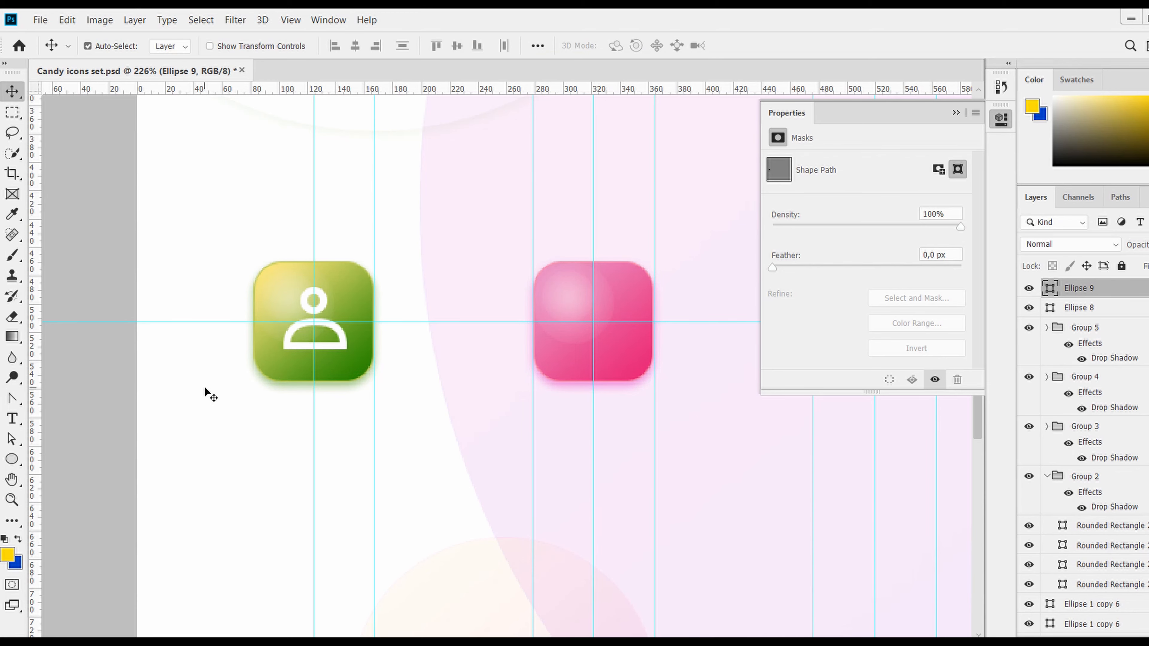
pyautogui.hotkey('ctrl', 't')
pyautogui.press('Return')
# Group the head and shoulders shapes and paste the copied drop shadow style onto the group.
pyautogui.scroll(-6, 431, 278)
pyautogui.hscroll(3, 430, 277)
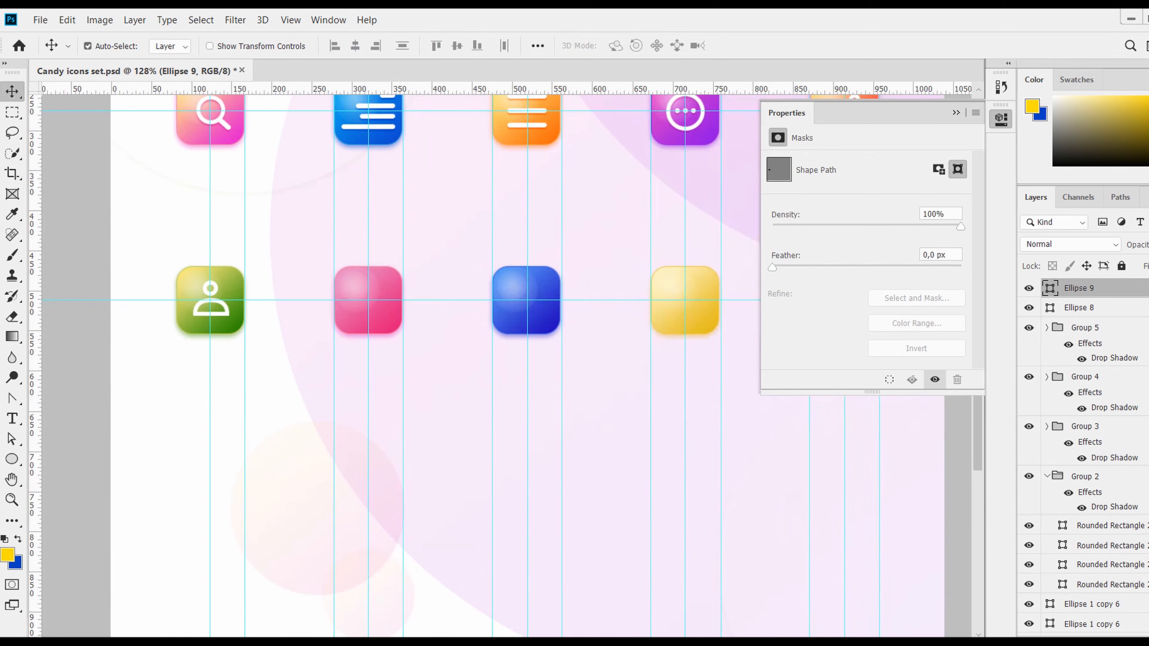
pyautogui.scroll(-4, 501, 310)
pyautogui.click(955, 113)
pyautogui.scroll(11, 292, 376)
pyautogui.keyDown('shift'); pyautogui.click(302, 345); pyautogui.keyUp('shift')
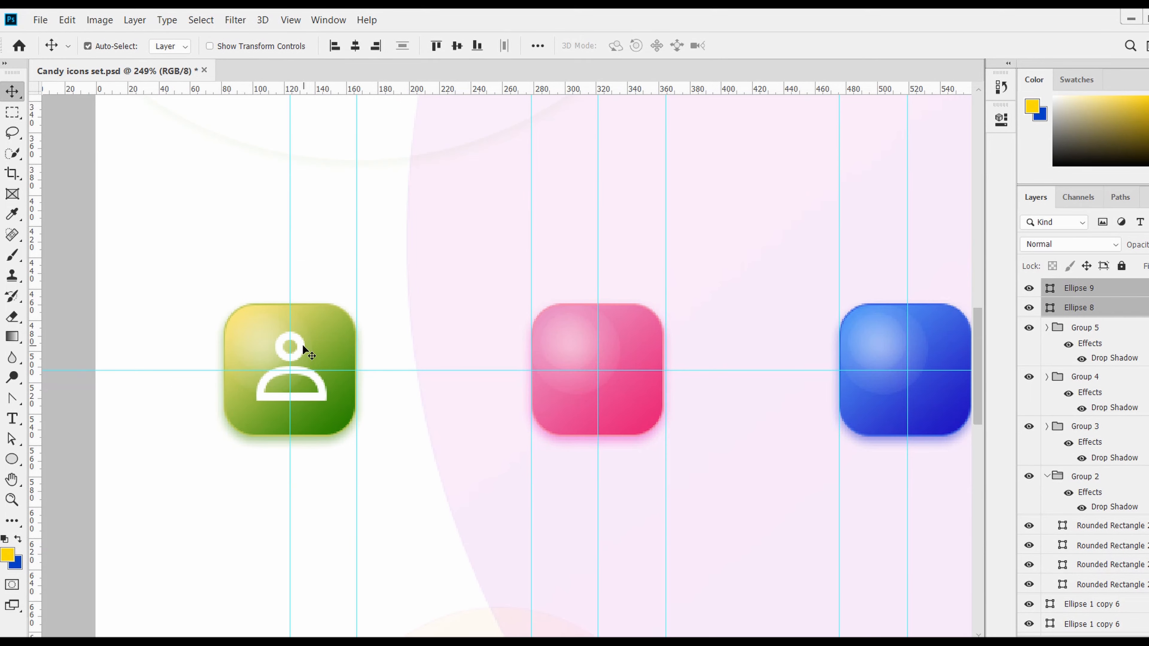
pyautogui.hotkey('ctrl', 'g')
pyautogui.rightClick(1142, 292)
pyautogui.click(1020, 476)
# Draw a left-pointing triangle about 21.5 by 40 px on the pink tile with the Pen tool.
pyautogui.scroll(-3, 664, 310)
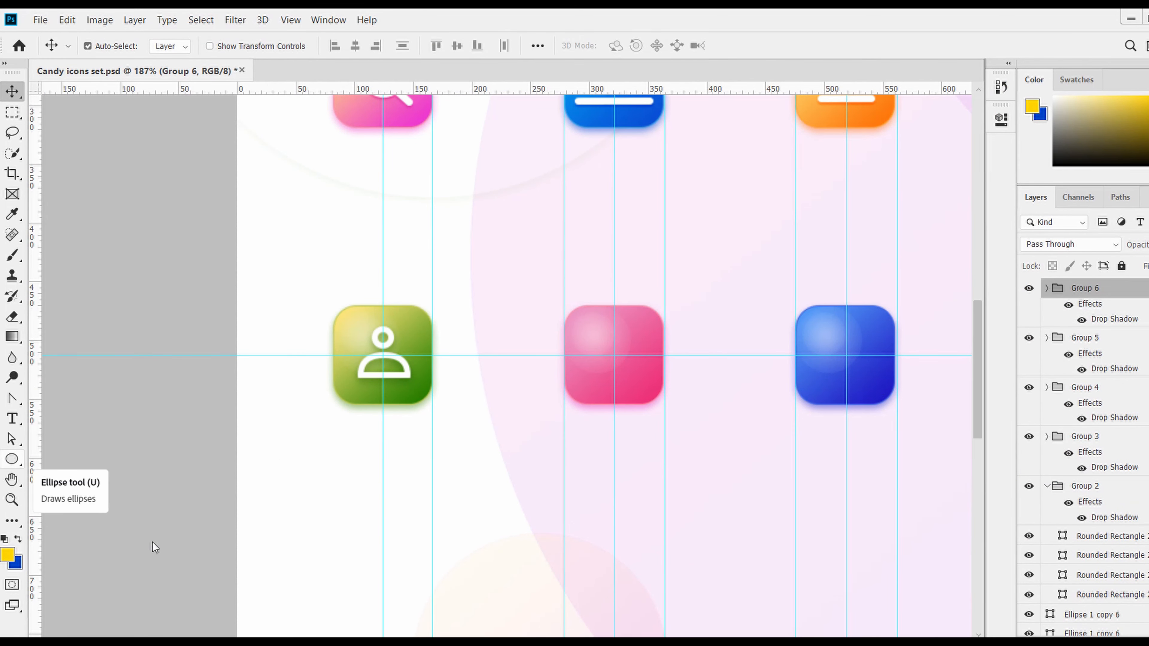
pyautogui.hscroll(5, 154, 547)
pyautogui.moveTo(13, 398); pyautogui.dragTo(59, 397)
pyautogui.click(393, 322)
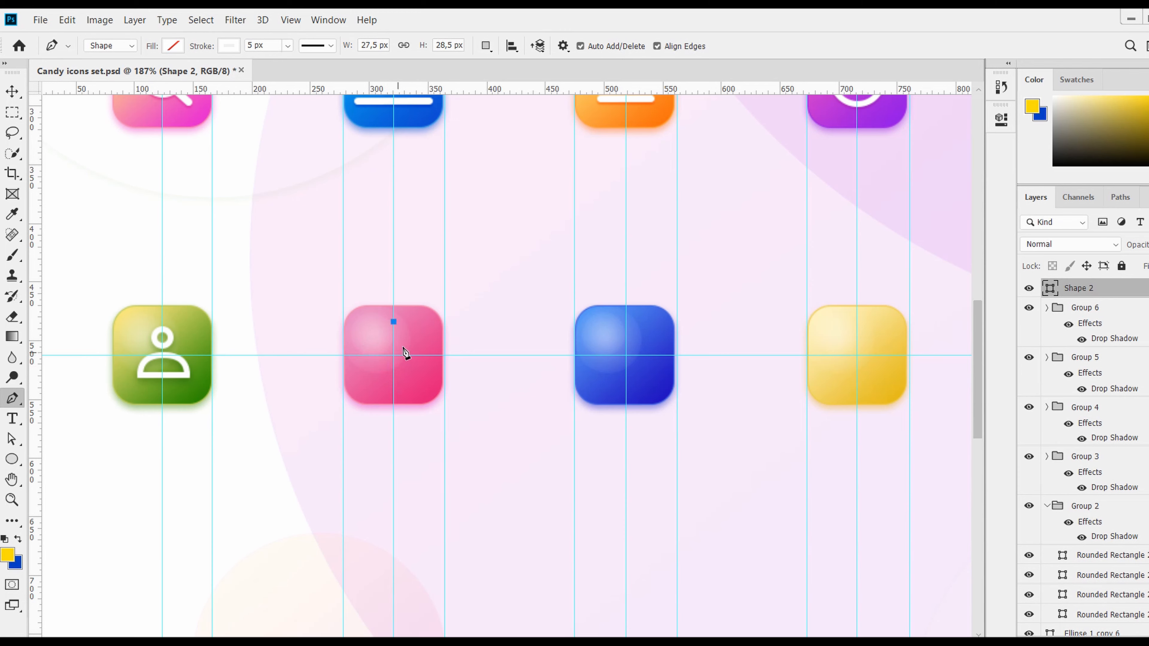
pyautogui.hotkey('ctrl', 'z')
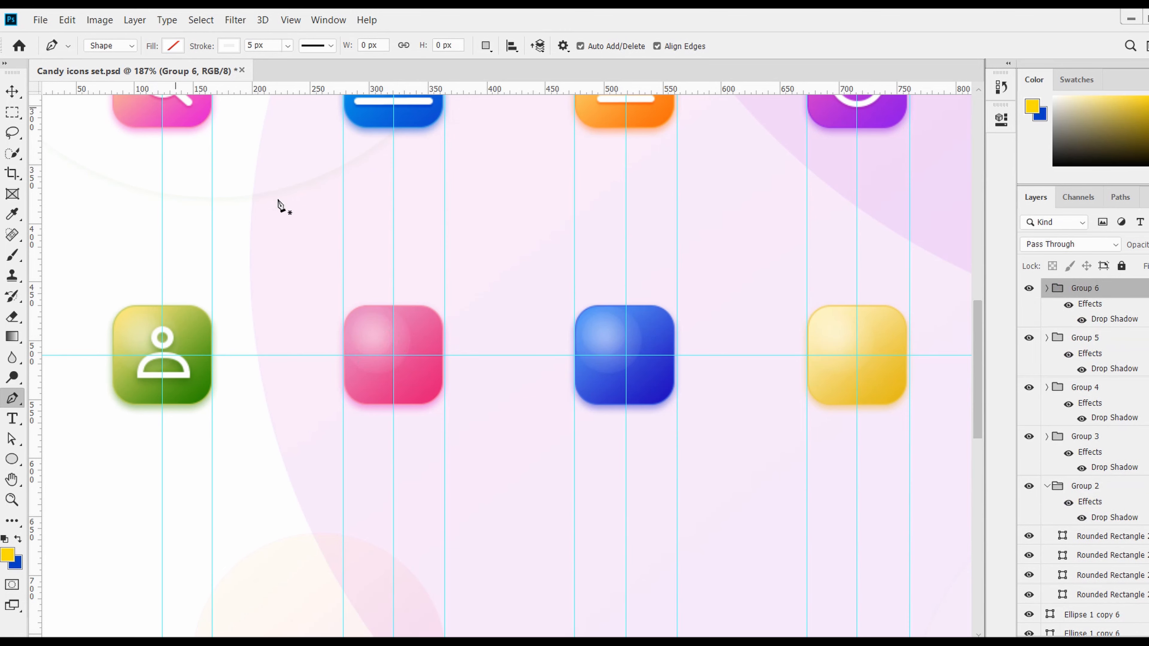
pyautogui.click(369, 355)
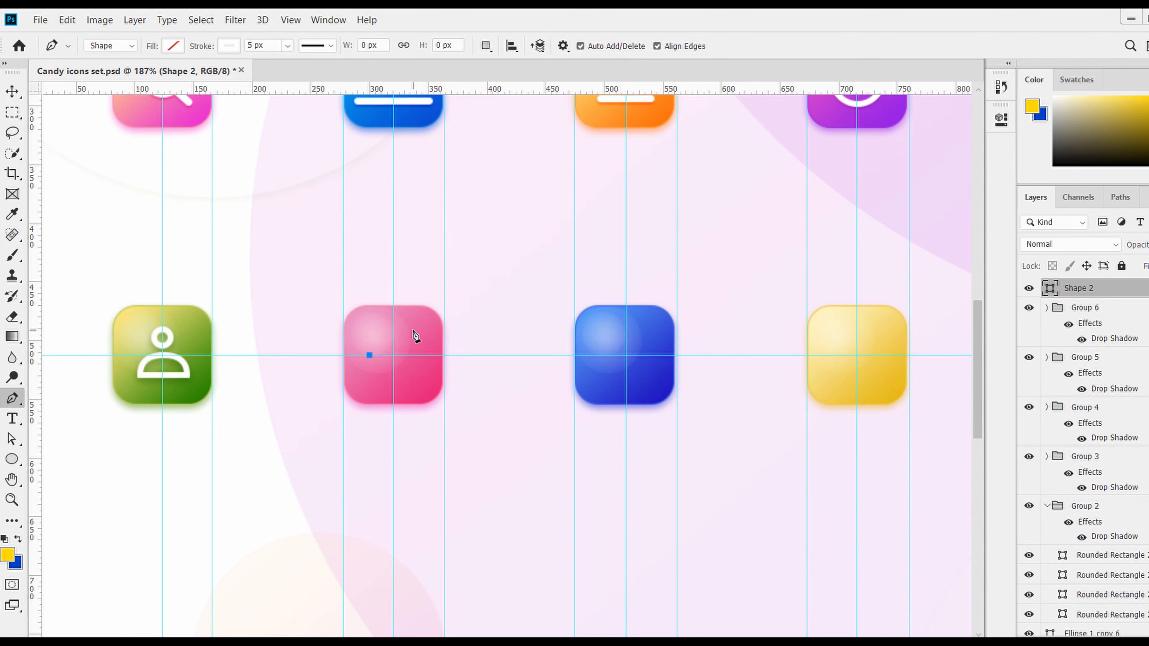
pyautogui.click(395, 330)
pyautogui.click(395, 375)
pyautogui.hotkey('ctrl', 'z')
pyautogui.keyDown('shift'); pyautogui.click(395, 377); pyautogui.keyUp('shift')
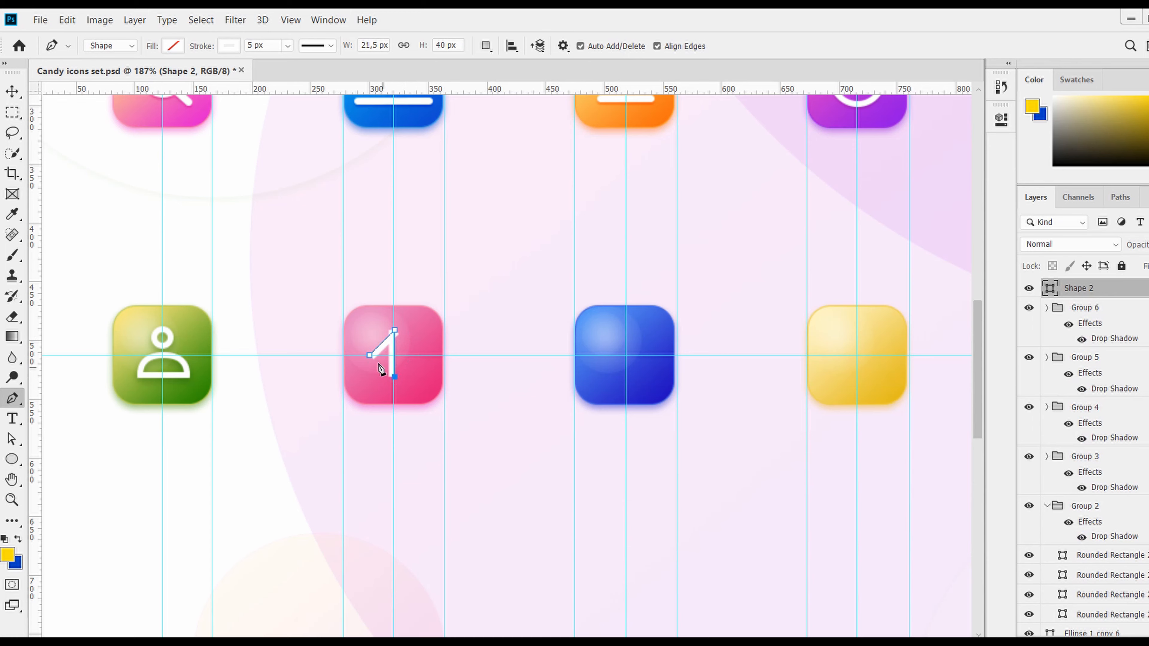
# Set the triangle's stroke to centre alignment with round caps and round corners.
pyautogui.click(303, 46)
pyautogui.click(261, 212)
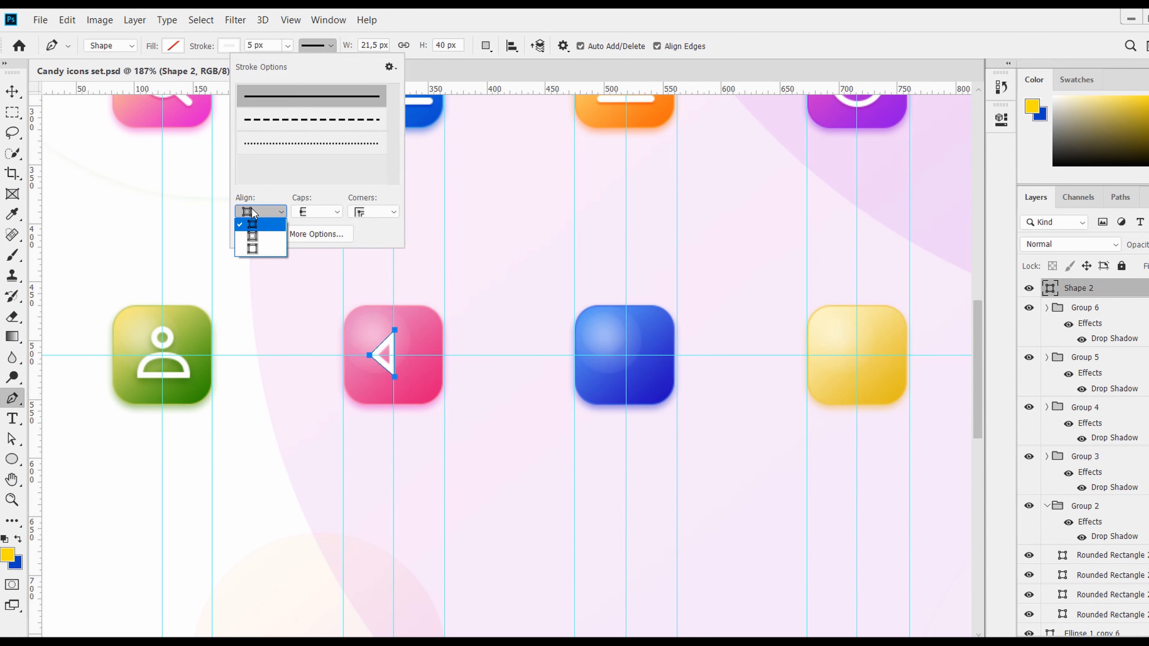
pyautogui.click(256, 248)
pyautogui.click(253, 240)
pyautogui.click(312, 212)
pyautogui.click(298, 236)
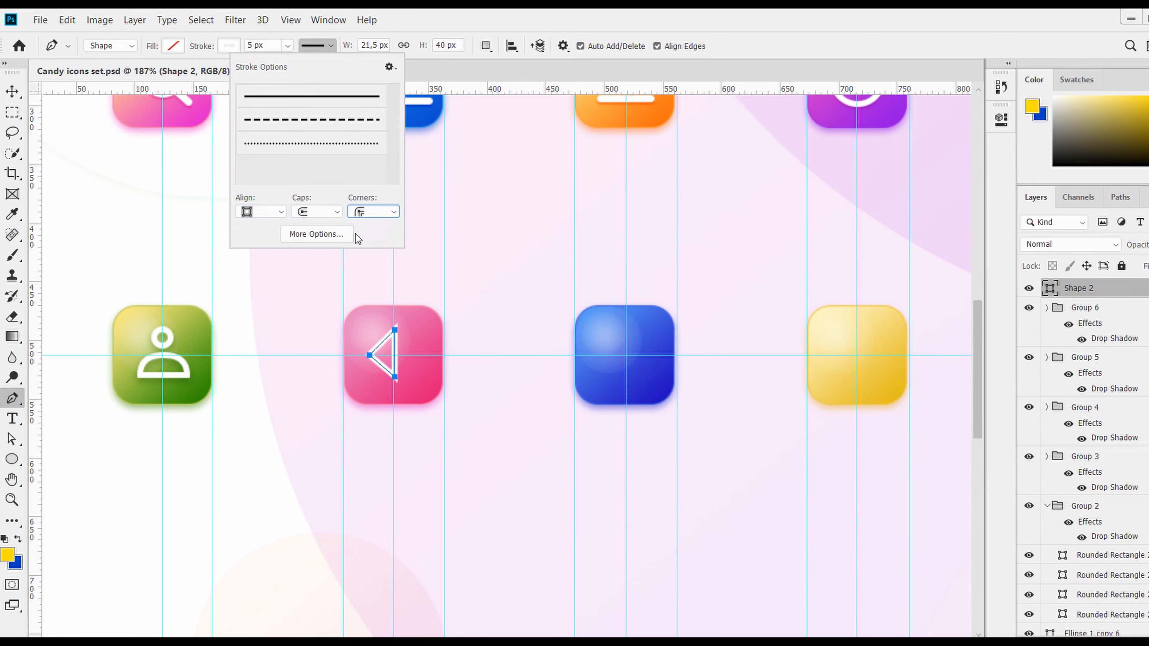
pyautogui.click(1095, 290)
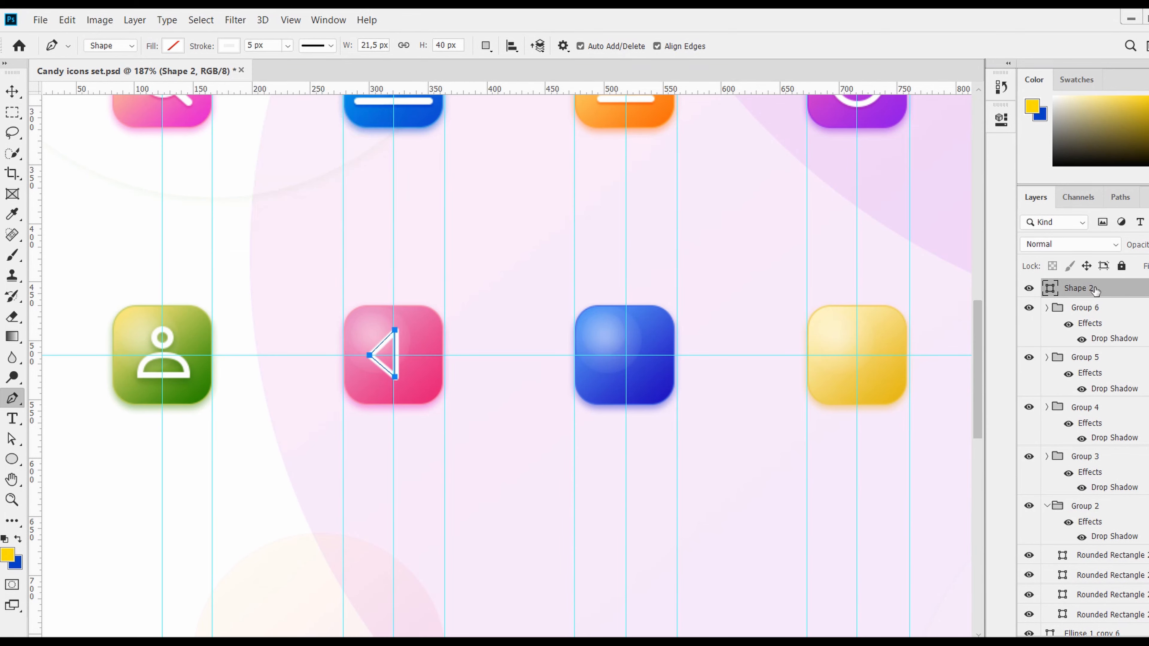
# Move the triangle's two right-hand anchor points closer together, making it about 20.5 by 28 px.
pyautogui.press('v')
pyautogui.scroll(3, 383, 343)
pyautogui.press('a')
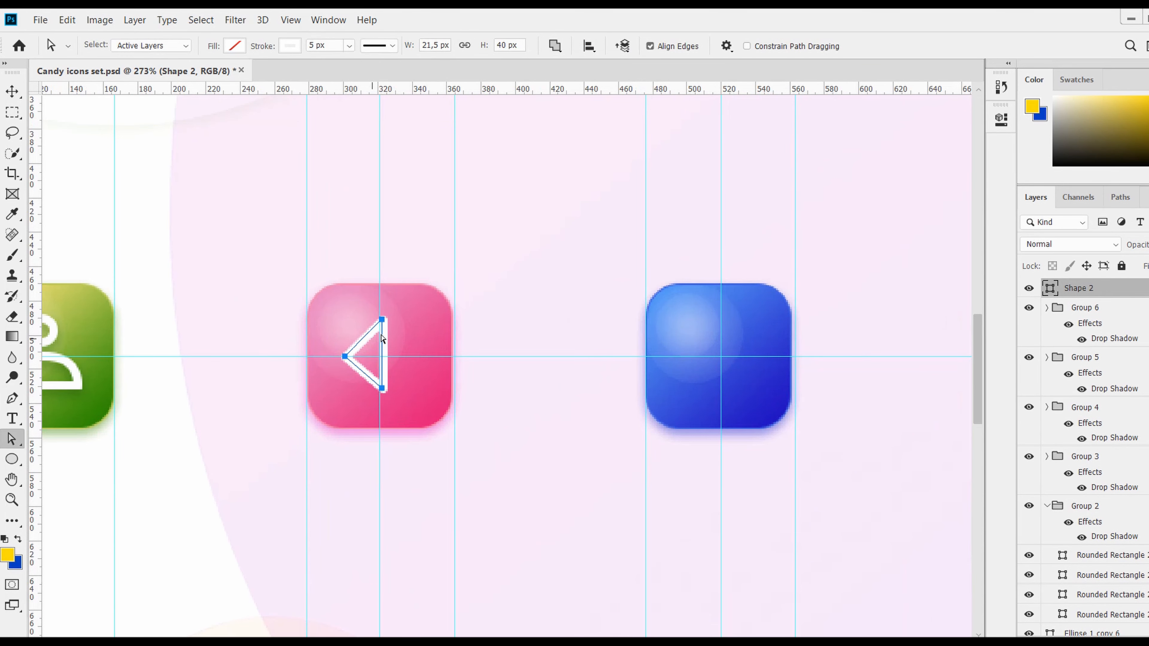
pyautogui.moveTo(382, 323); pyautogui.dragTo(380, 329)
pyautogui.moveTo(383, 392); pyautogui.dragTo(381, 389)
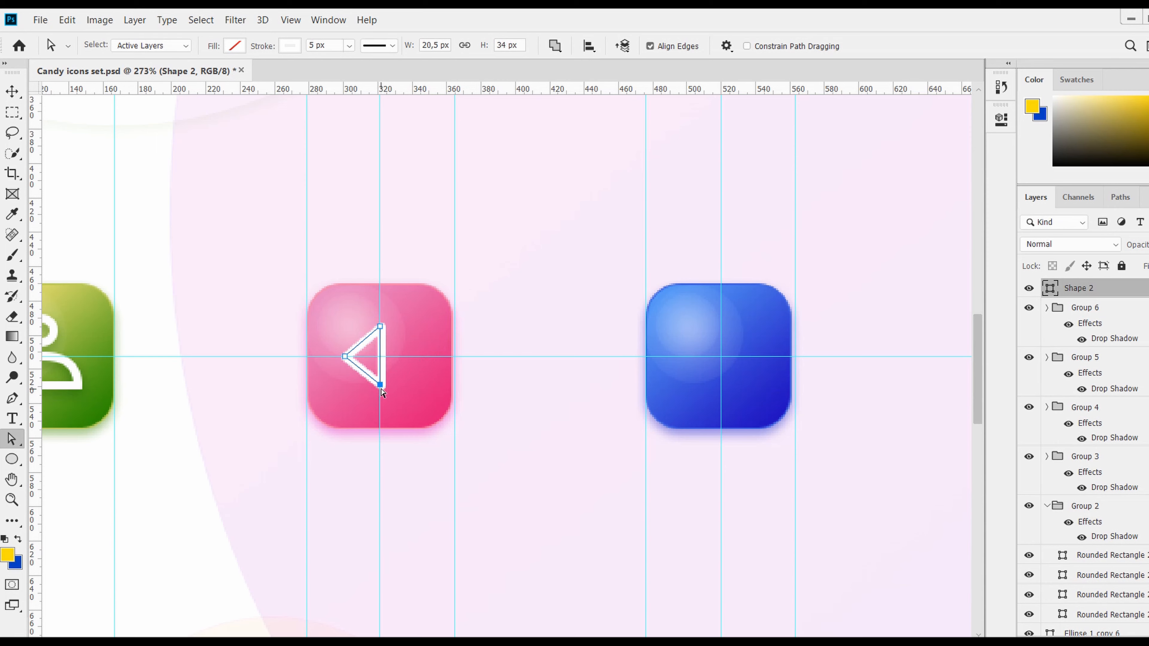
pyautogui.press('Down')
pyautogui.press('Down')
pyautogui.press('Down')
pyautogui.press('Down')
pyautogui.keyDown('shift'); pyautogui.click(382, 383); pyautogui.keyUp('shift')
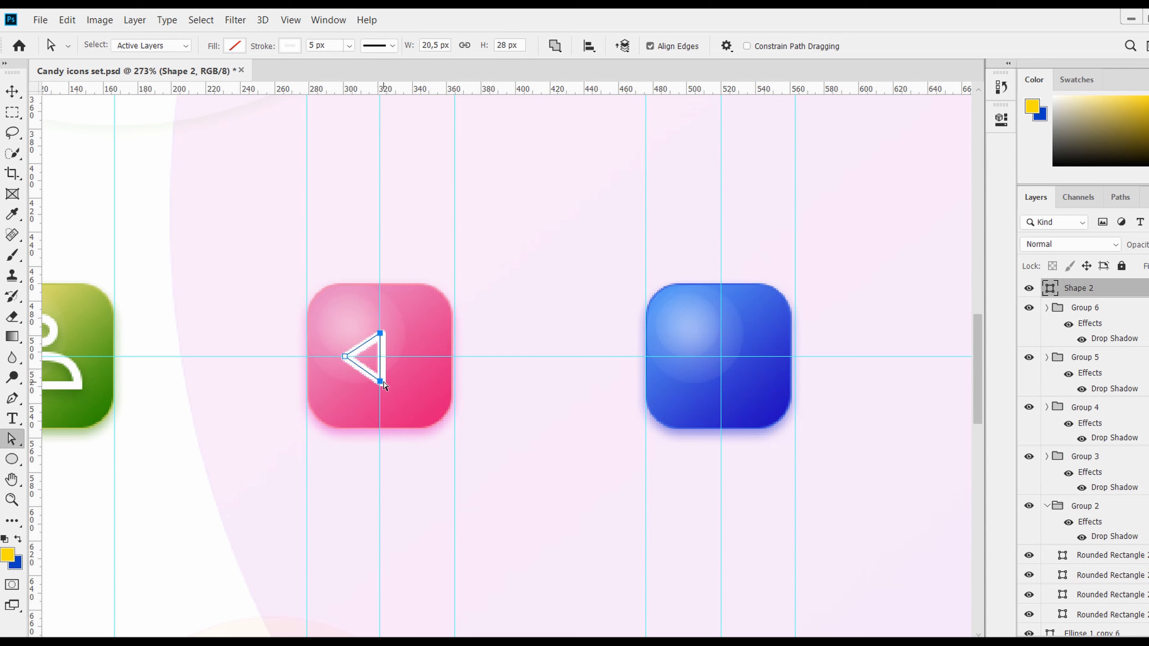
# Nudge the triangle right towards the centre of the pink tile and hide the guides.
pyautogui.press('v')
pyautogui.hotkey('shift', 'Right')
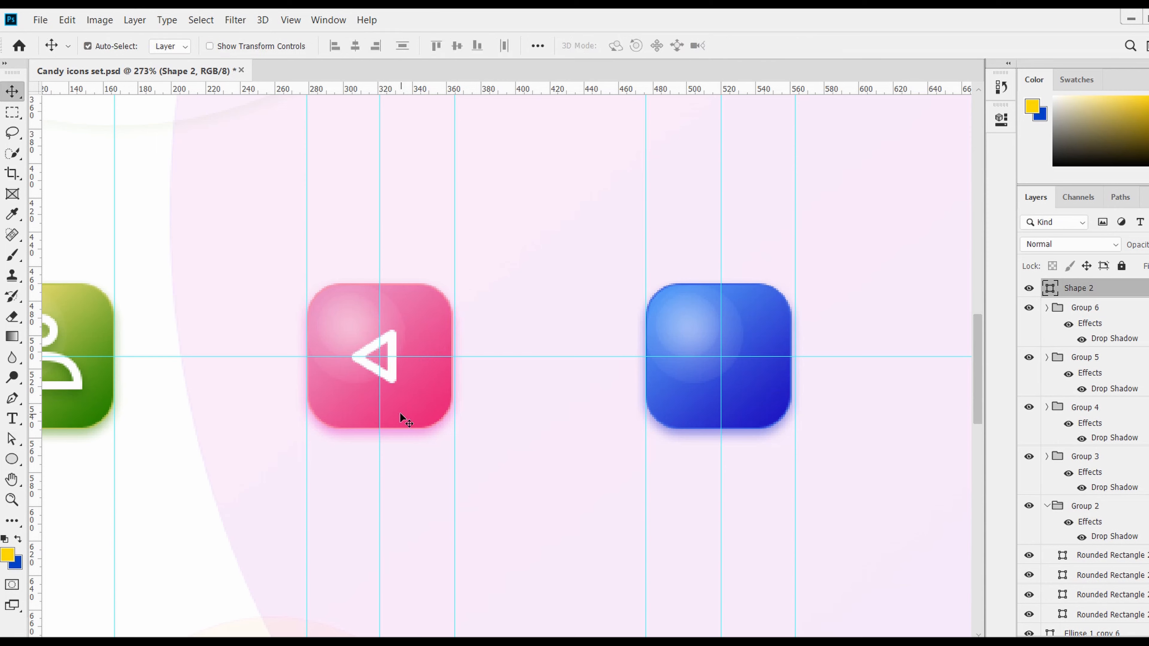
pyautogui.hotkey('ctrl', ';')
pyautogui.scroll(-3, 347, 336)
pyautogui.scroll(4, 384, 372)
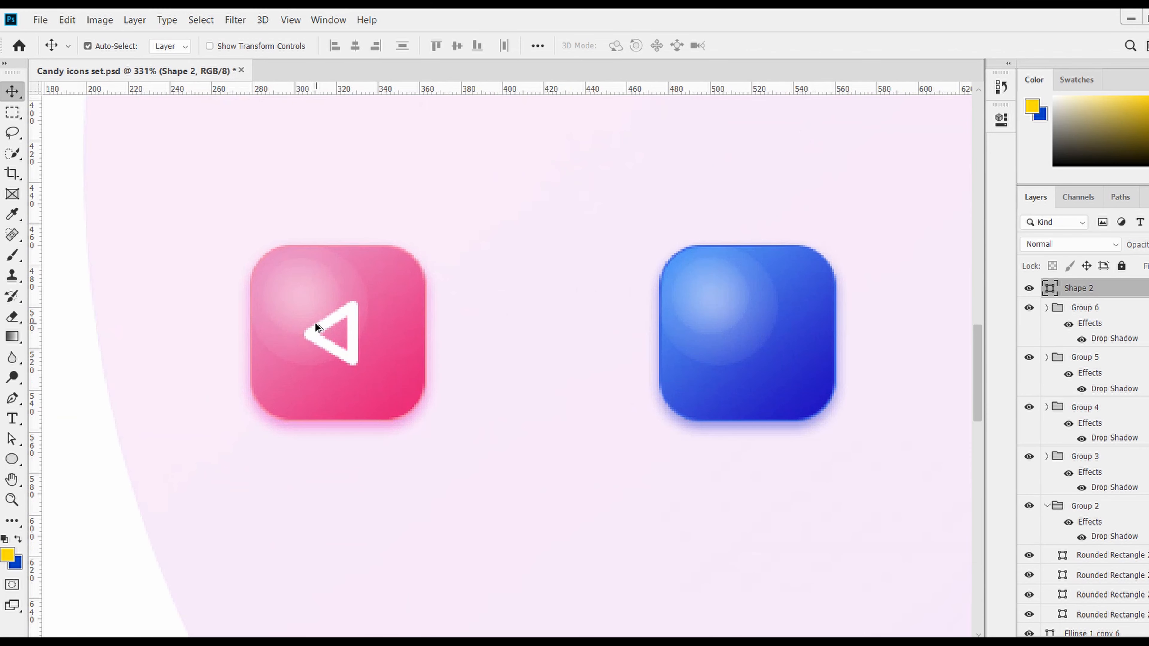
# Nudge the triangle's two right-hand points inward to reduce its height to about 24 px.
pyautogui.press('a')
pyautogui.click(351, 307)
pyautogui.press('Down')
pyautogui.click(351, 359)
pyautogui.press('Up')
pyautogui.press('Up')
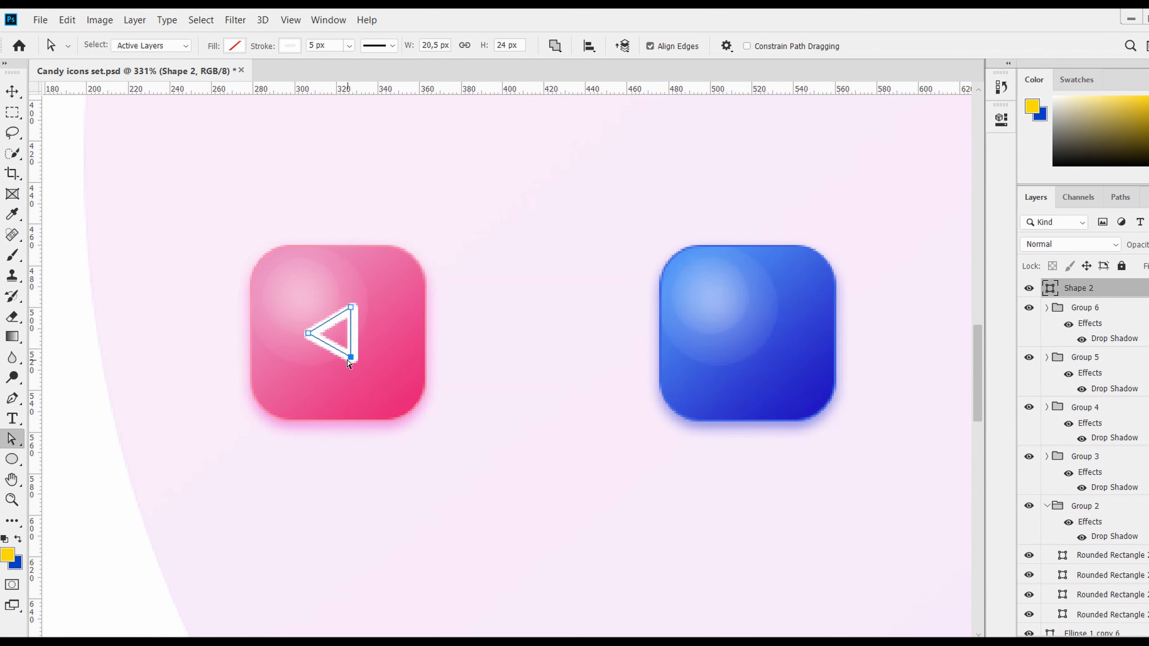
# Bring the triangle's upper and lower points still closer together for a height of about 21 px.
pyautogui.click(351, 308)
pyautogui.press('Down')
pyautogui.press('Up')
pyautogui.moveTo(350, 353); pyautogui.dragTo(423, 400)
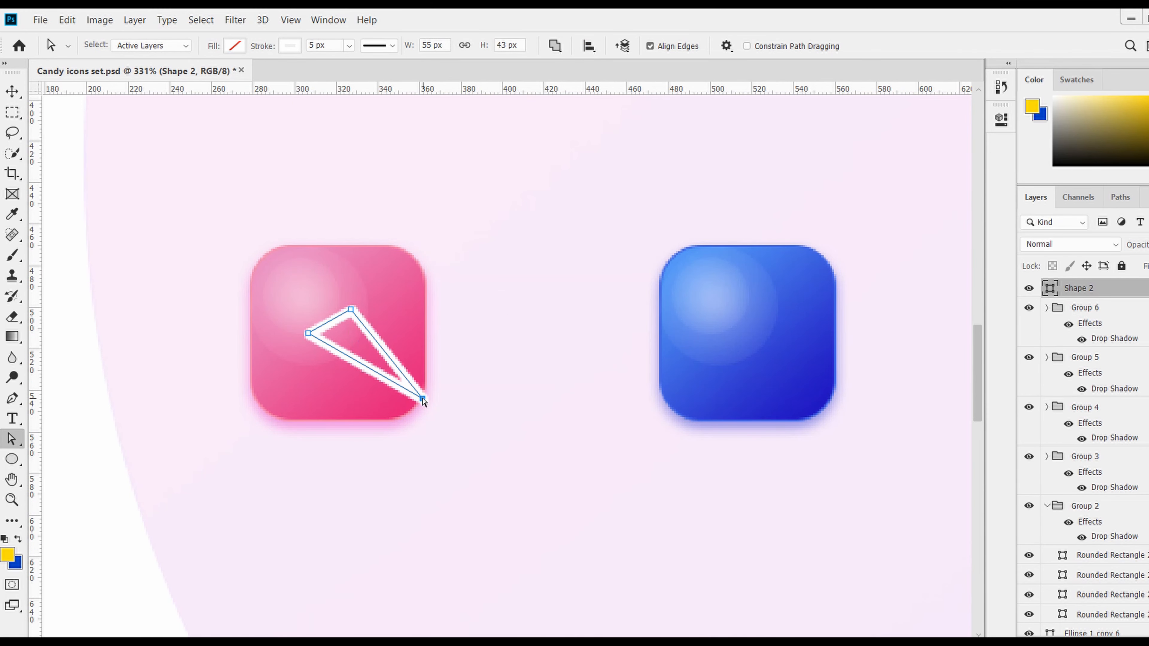
pyautogui.hotkey('ctrl', 'z')
pyautogui.click(350, 370)
pyautogui.click(351, 356)
pyautogui.press('Up')
pyautogui.press('Escape')
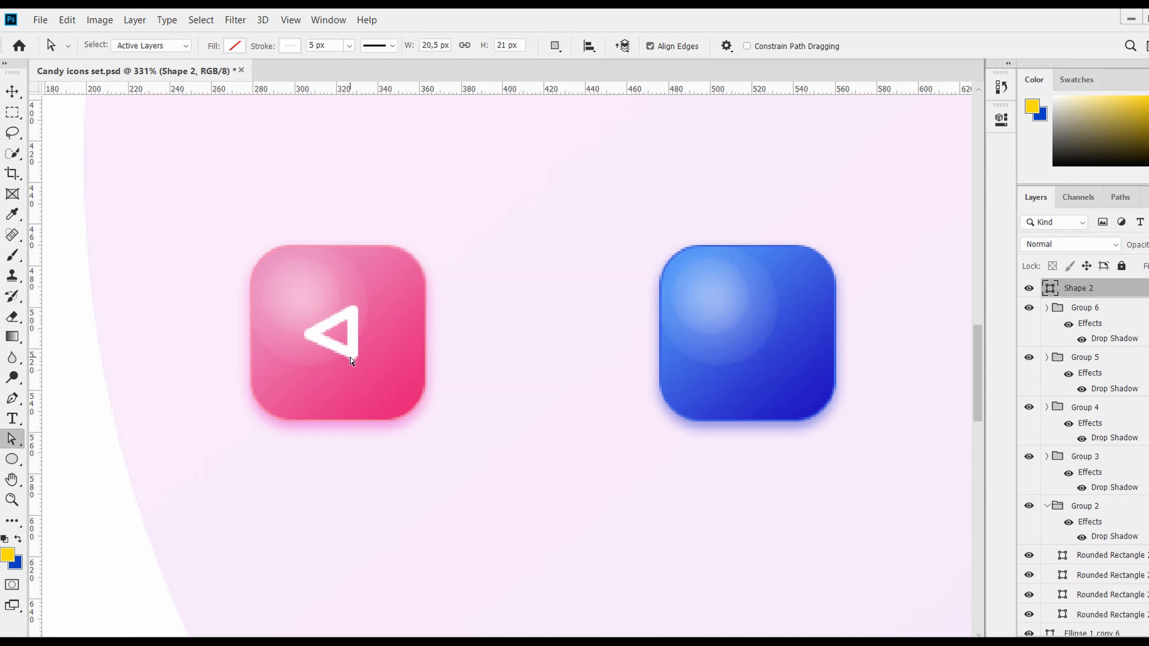
# Scale the triangle up slightly and nudge it left and up into position on the pink tile.
pyautogui.hotkey('ctrl', 't')
pyautogui.moveTo(358, 360); pyautogui.dragTo(369, 370)
pyautogui.press('Return')
pyautogui.press('v')
pyautogui.press('Left')
pyautogui.press('Left')
pyautogui.press('Up')
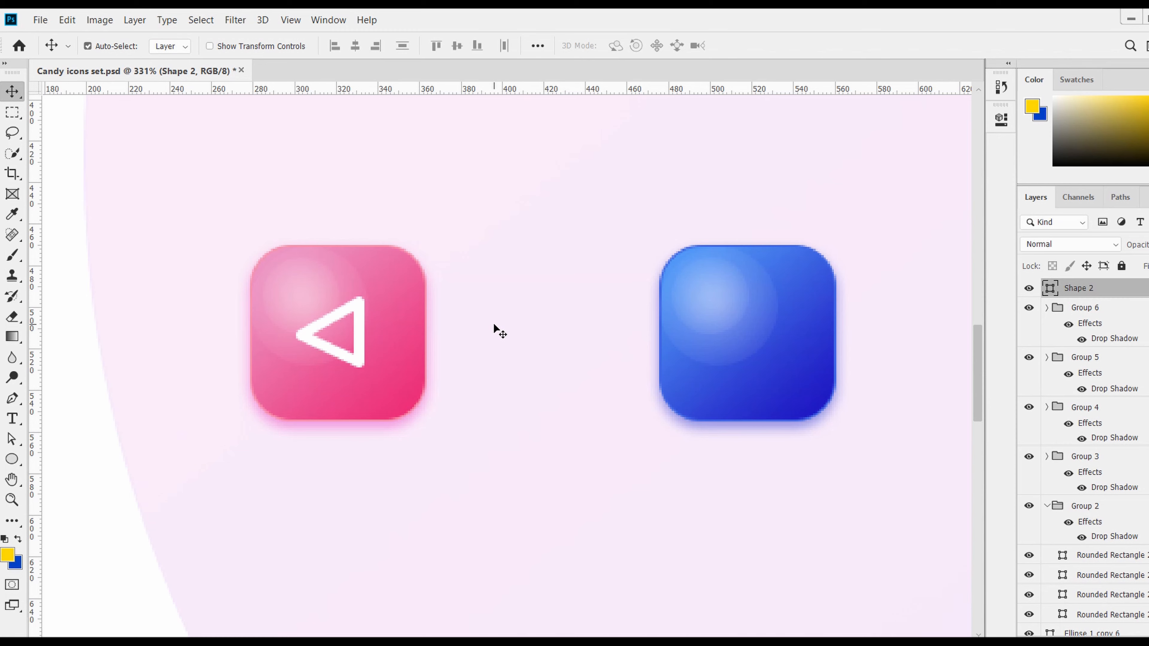
pyautogui.press('Up')
pyautogui.press('Left')
pyautogui.press('Right')
pyautogui.press('Down')
# Show the guides and place a vertical guide along the triangle's right edge on the pink tile.
pyautogui.hotkey('ctrl', ';')
pyautogui.hotkey('ctrl', '0')
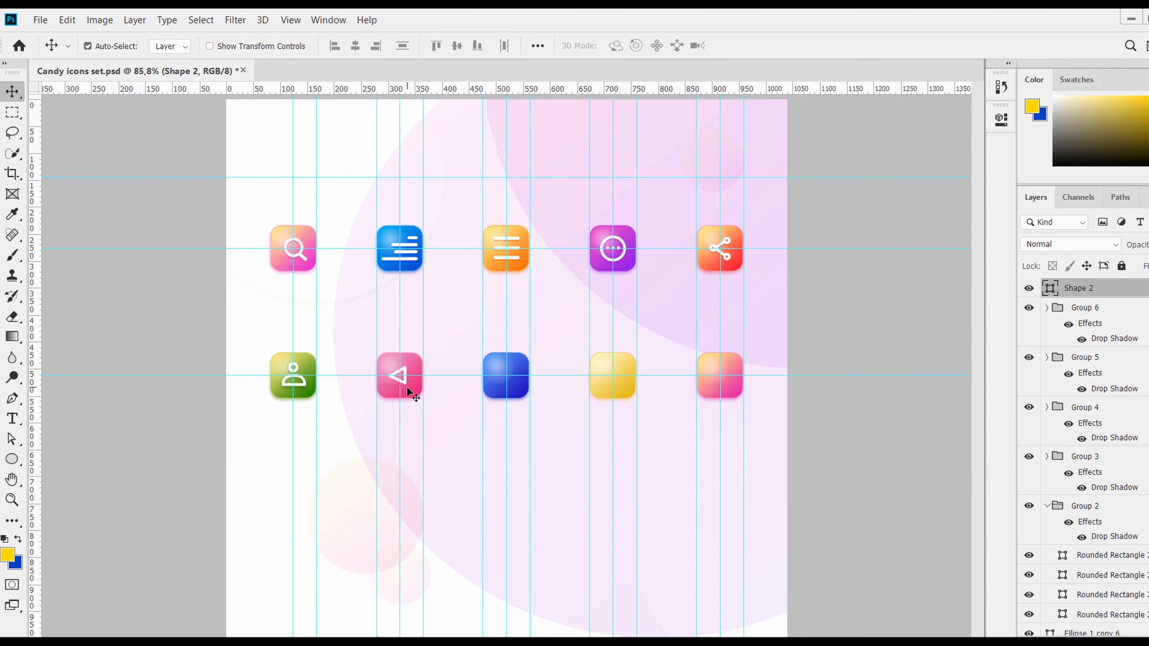
pyautogui.scroll(12, 407, 388)
pyautogui.moveTo(35, 381); pyautogui.dragTo(400, 388)
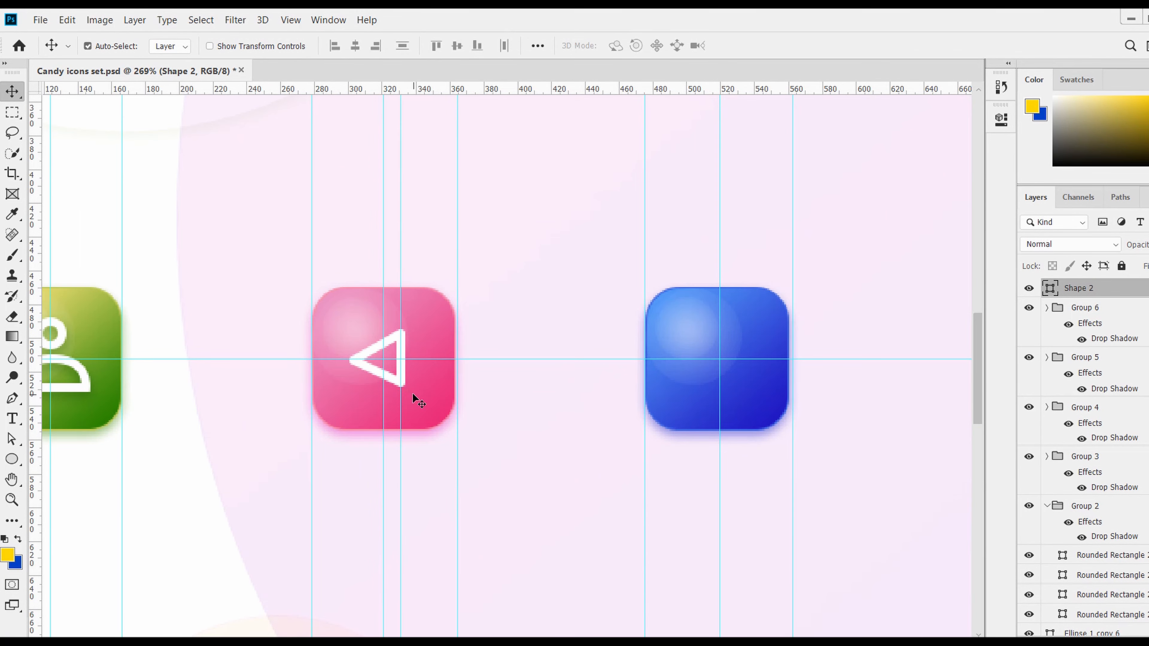
# Move the triangle's upper-right point down to the horizontal guide and back up to 16 px above it.
pyautogui.press('a')
pyautogui.scroll(10, 412, 374)
pyautogui.moveTo(260, 352); pyautogui.dragTo(272, 350)
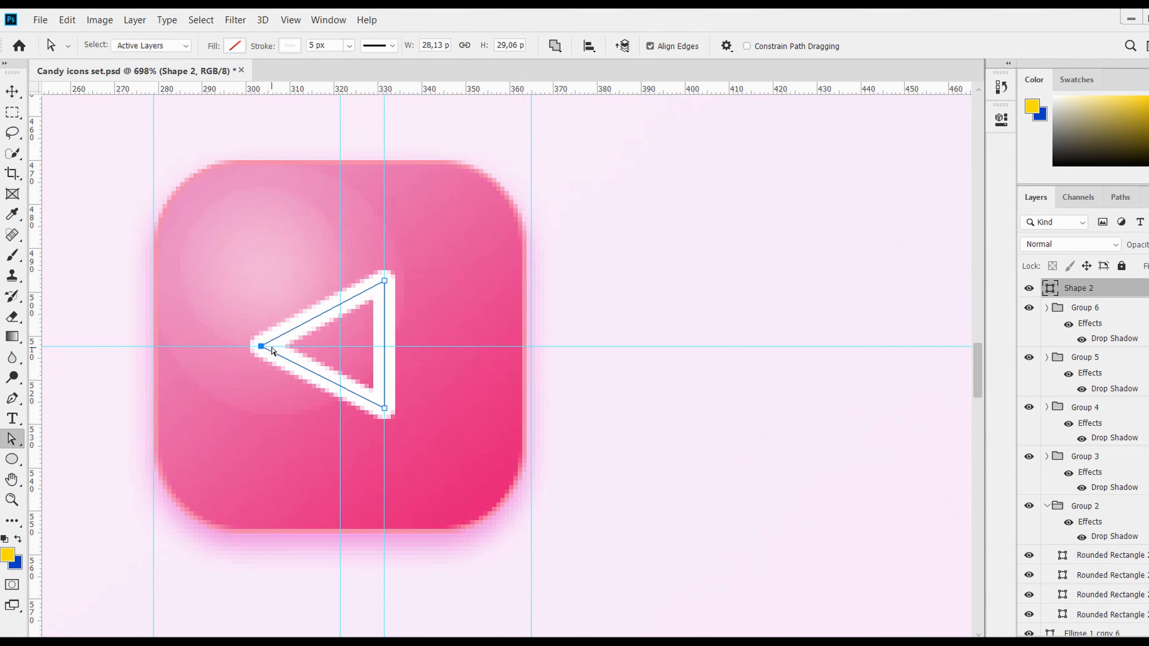
pyautogui.press('Down')
pyautogui.press('Down')
pyautogui.press('Down')
pyautogui.press('Down')
pyautogui.press('Down')
pyautogui.press('Down')
pyautogui.press('Down')
pyautogui.press('Down')
pyautogui.press('Down')
pyautogui.press('Down')
pyautogui.press('Down')
pyautogui.press('Down')
pyautogui.press('Down')
pyautogui.press('Down')
pyautogui.press('Down')
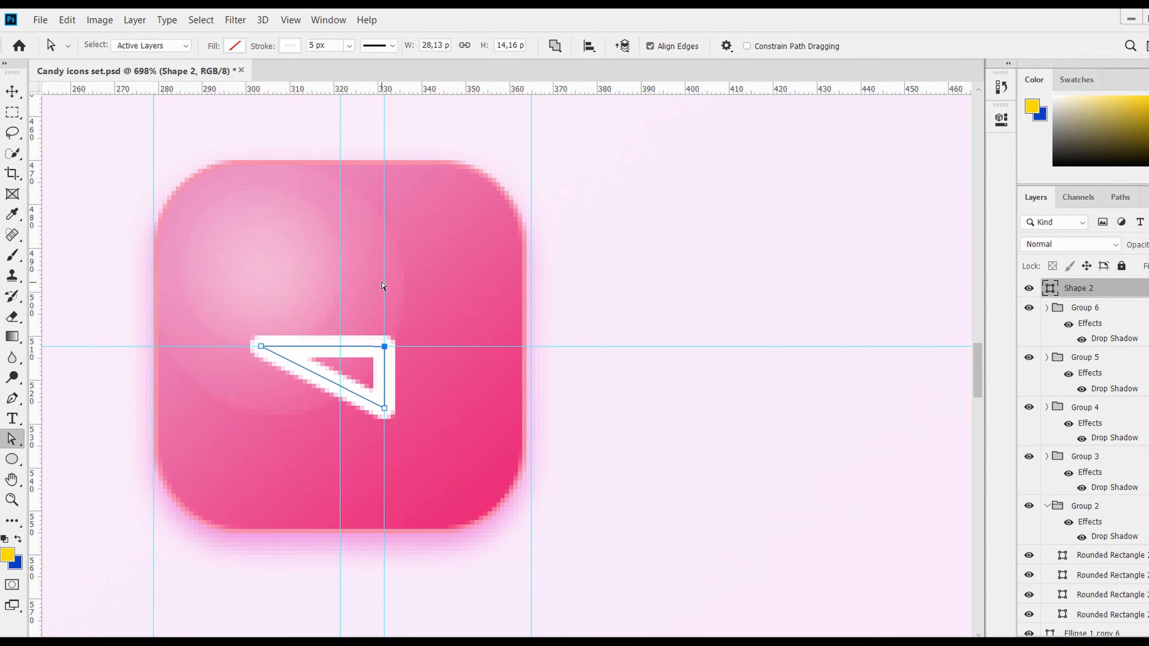
pyautogui.press('Up')
pyautogui.press('Up')
pyautogui.press('Up')
pyautogui.press('Up')
pyautogui.press('Up')
pyautogui.press('Up')
pyautogui.press('Up')
pyautogui.press('Up')
pyautogui.press('Up')
pyautogui.press('Up')
pyautogui.press('Up')
pyautogui.press('Up')
pyautogui.press('Up')
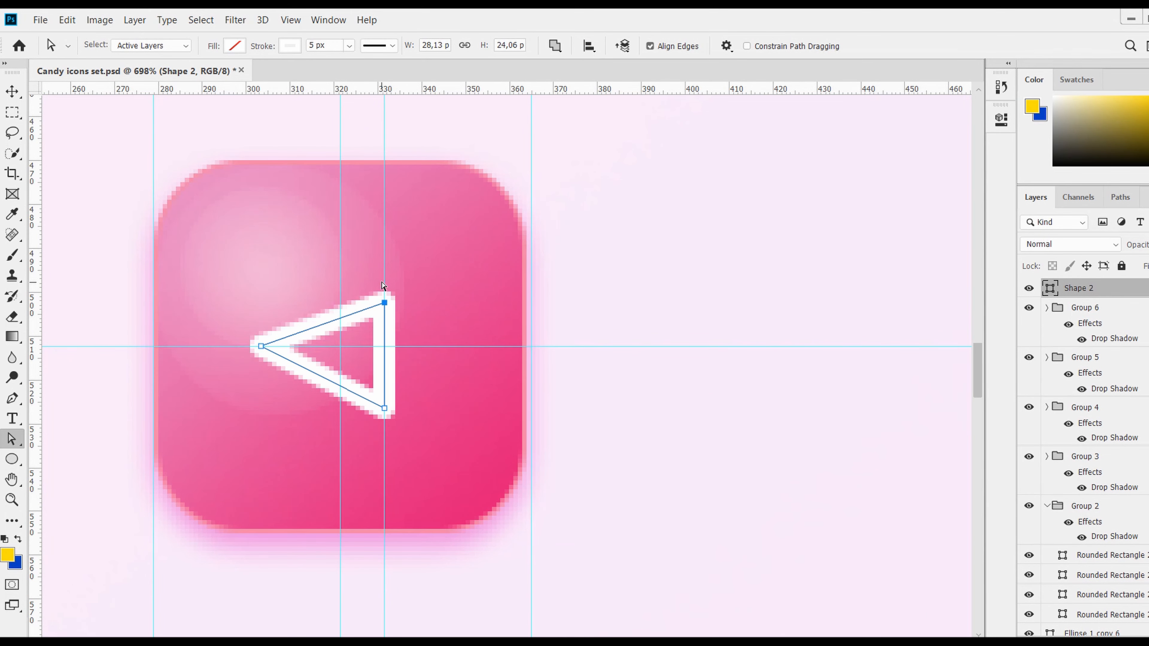
pyautogui.press('Up')
pyautogui.press('Up')
pyautogui.press('Up')
# Place the triangle's lower-right point 16 px below the horizontal guide for a triangle height of about 32 px.
pyautogui.click(385, 408)
pyautogui.press('Down')
pyautogui.press('Down')
pyautogui.press('Down')
pyautogui.press('Down')
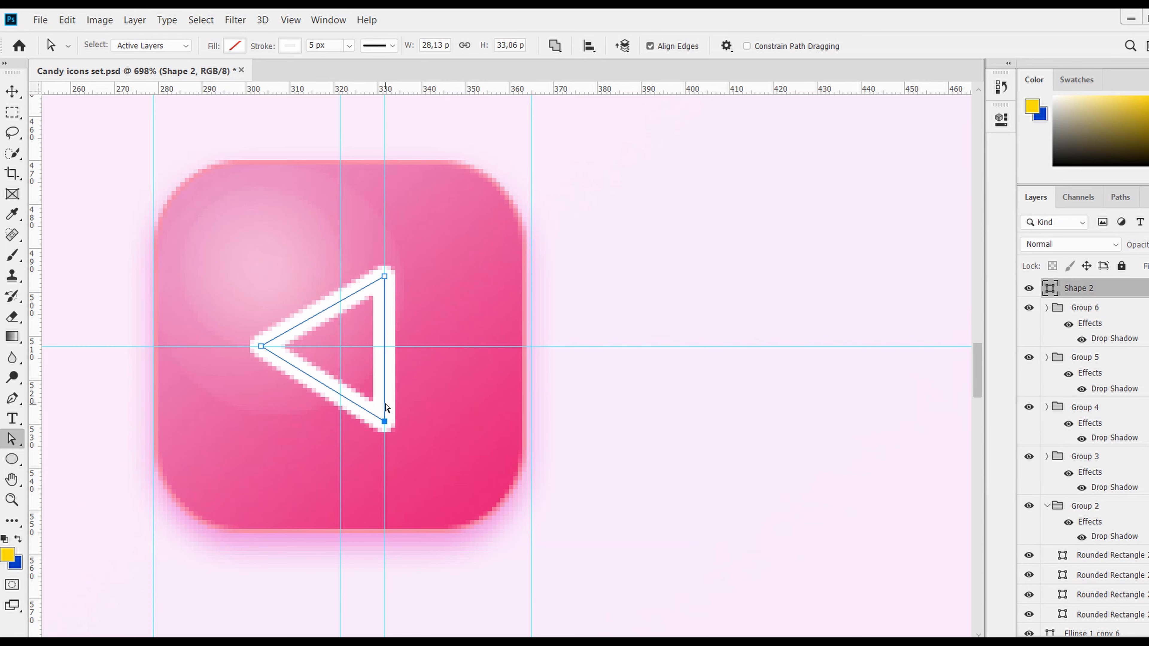
pyautogui.press('Up')
pyautogui.press('Up')
pyautogui.press('Up')
pyautogui.press('Up')
pyautogui.press('Up')
pyautogui.press('Up')
pyautogui.press('Up')
pyautogui.press('Up')
pyautogui.press('Up')
pyautogui.press('Up')
pyautogui.press('Up')
pyautogui.press('Up')
pyautogui.press('Up')
pyautogui.press('Up')
pyautogui.press('Up')
pyautogui.press('Up')
pyautogui.press('Up')
pyautogui.press('Up')
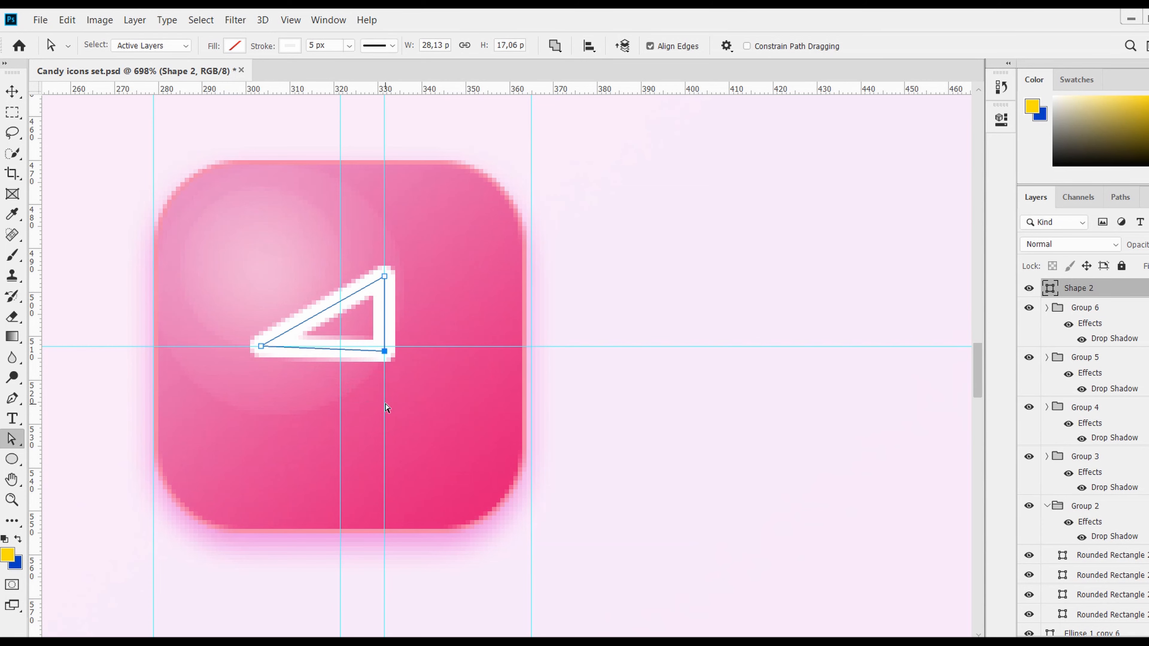
pyautogui.press('Down')
pyautogui.press('Down')
pyautogui.press('Down')
pyautogui.press('Down')
pyautogui.press('Down')
pyautogui.press('Down')
pyautogui.press('Down')
pyautogui.press('Down')
pyautogui.press('Down')
pyautogui.press('Down')
pyautogui.press('Down')
pyautogui.press('Down')
pyautogui.press('Down')
pyautogui.press('Down')
pyautogui.press('Down')
pyautogui.press('Down')
pyautogui.press('Return')
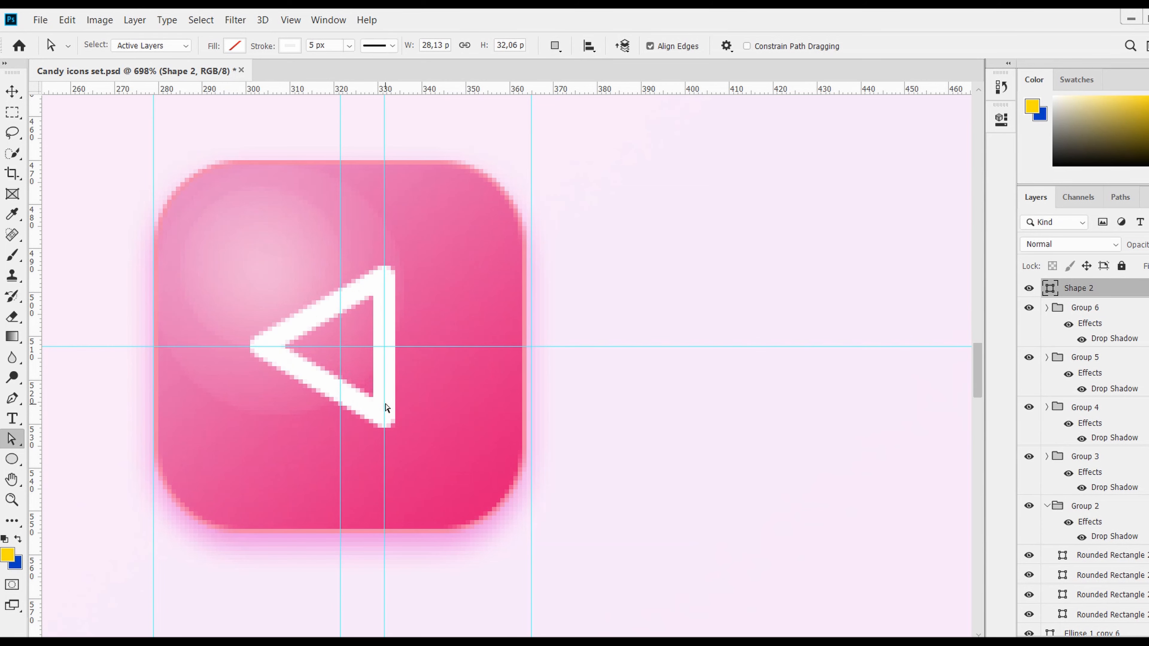
# Hide the guides and paste the copied layer style onto the triangle.
pyautogui.hotkey('ctrl', ';')
pyautogui.scroll(-1, 382, 364)
pyautogui.scroll(-8, 498, 374)
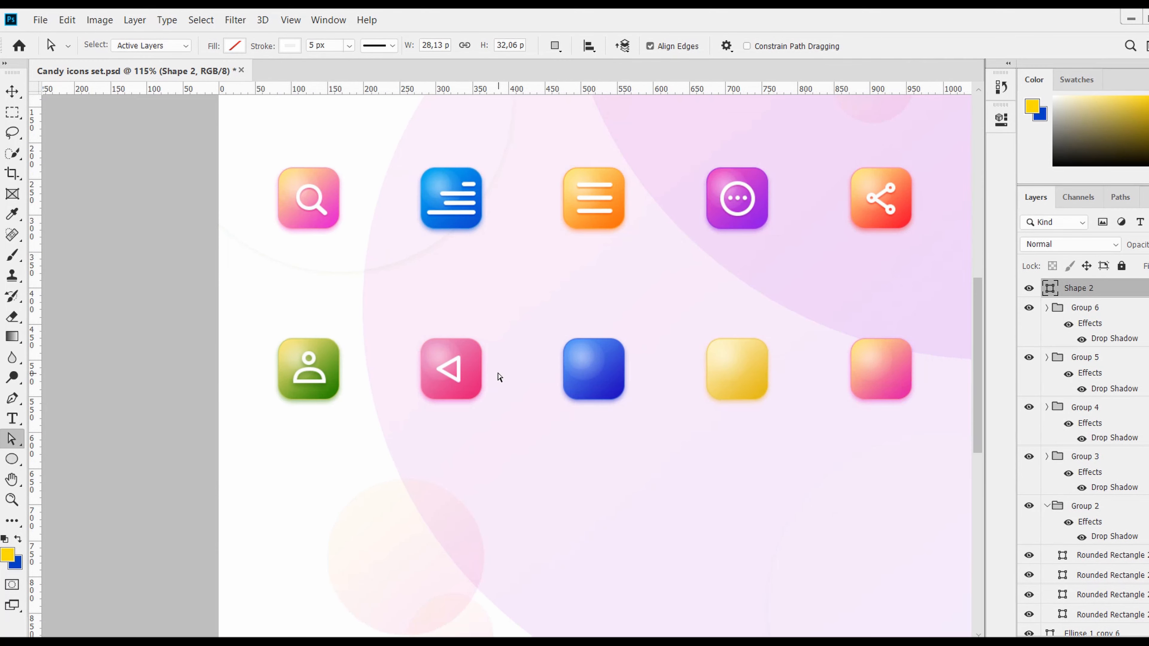
pyautogui.rightClick(1146, 288)
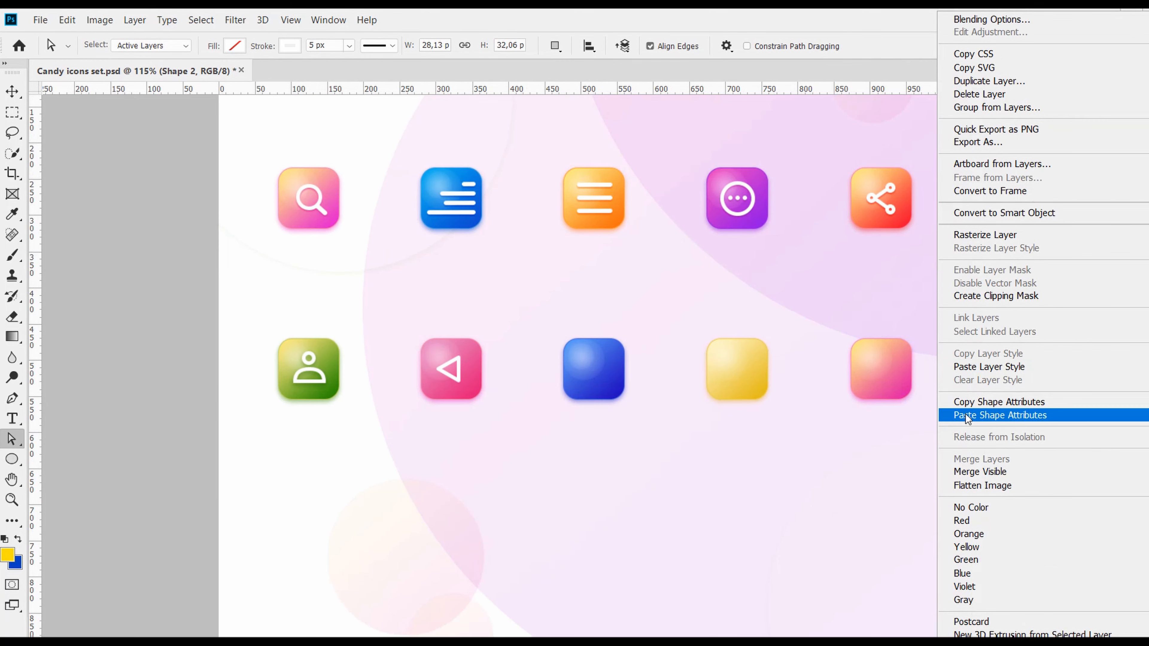
pyautogui.click(972, 413)
pyautogui.hotkey('ctrl', 'z')
pyautogui.rightClick(1100, 289)
pyautogui.click(953, 369)
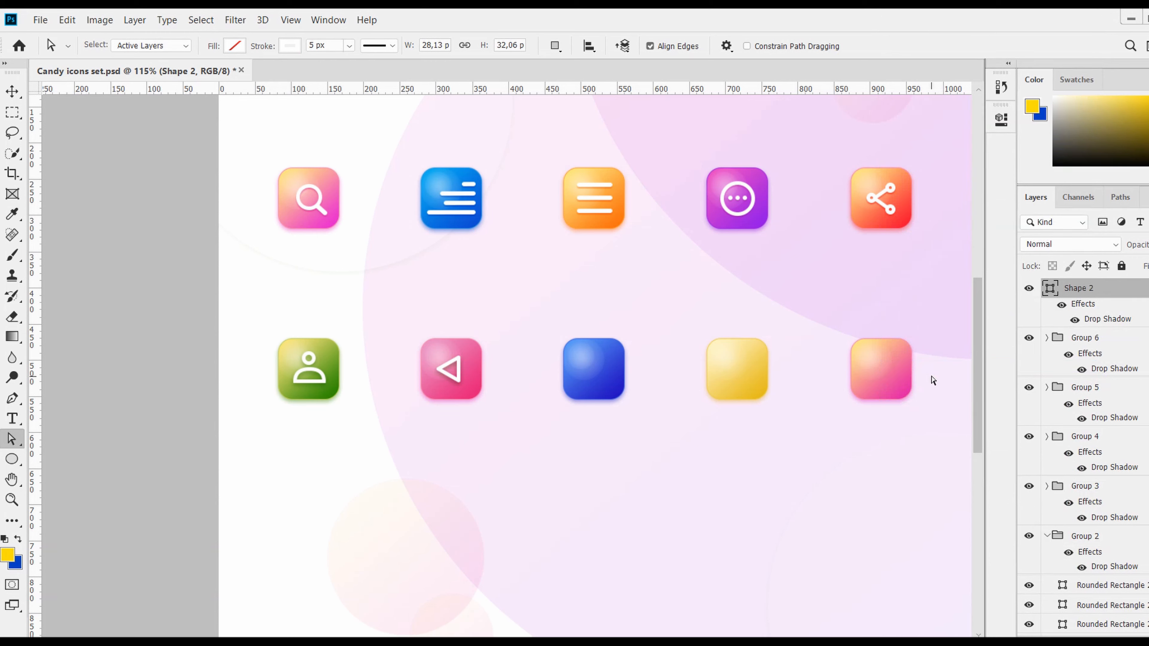
# Flip the triangle horizontally into a play symbol and nudge it 6 px right on the pink tile.
pyautogui.hotkey('ctrl', 't')
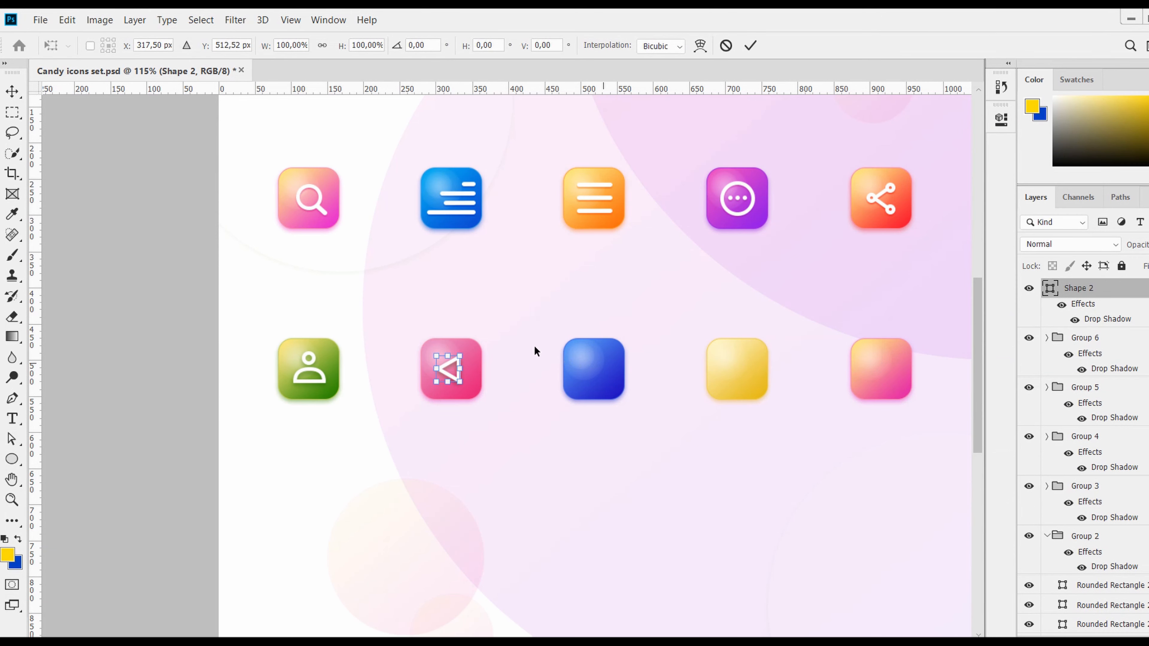
pyautogui.rightClick(442, 369)
pyautogui.click(494, 564)
pyautogui.press('Return')
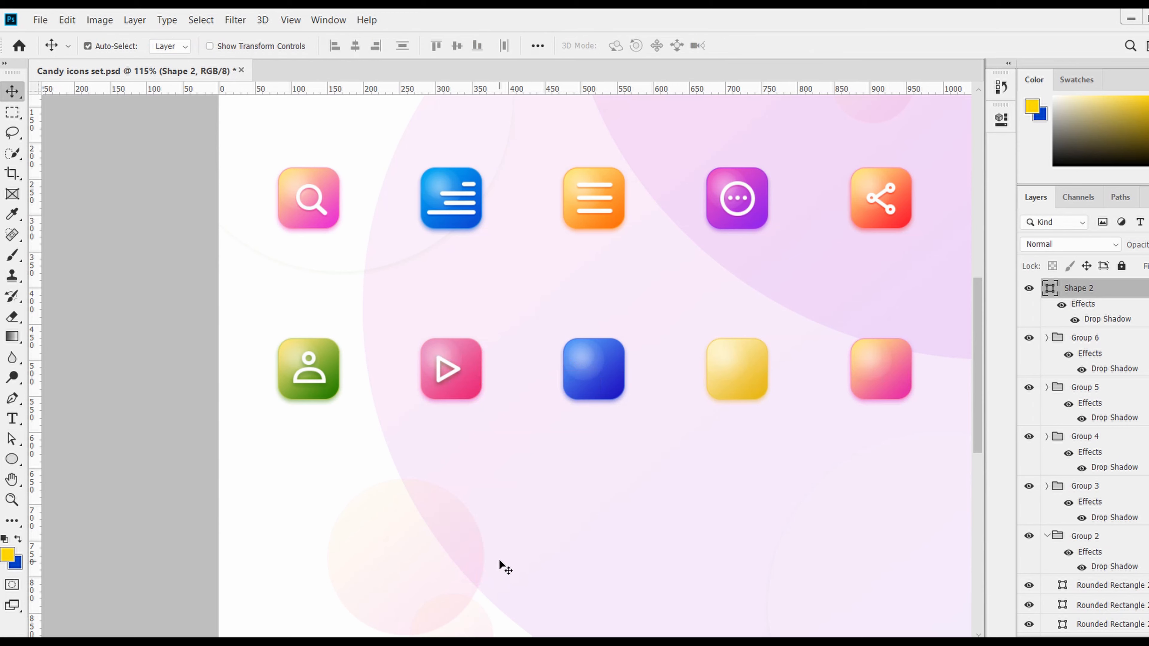
pyautogui.press('Right')
pyautogui.press('Right')
pyautogui.press('Right')
pyautogui.press('Right')
pyautogui.press('Right')
pyautogui.press('Right')
# Set the triangle's drop shadow colour to a pink sampled from its tile.
pyautogui.doubleClick(1142, 288)
pyautogui.click(587, 567)
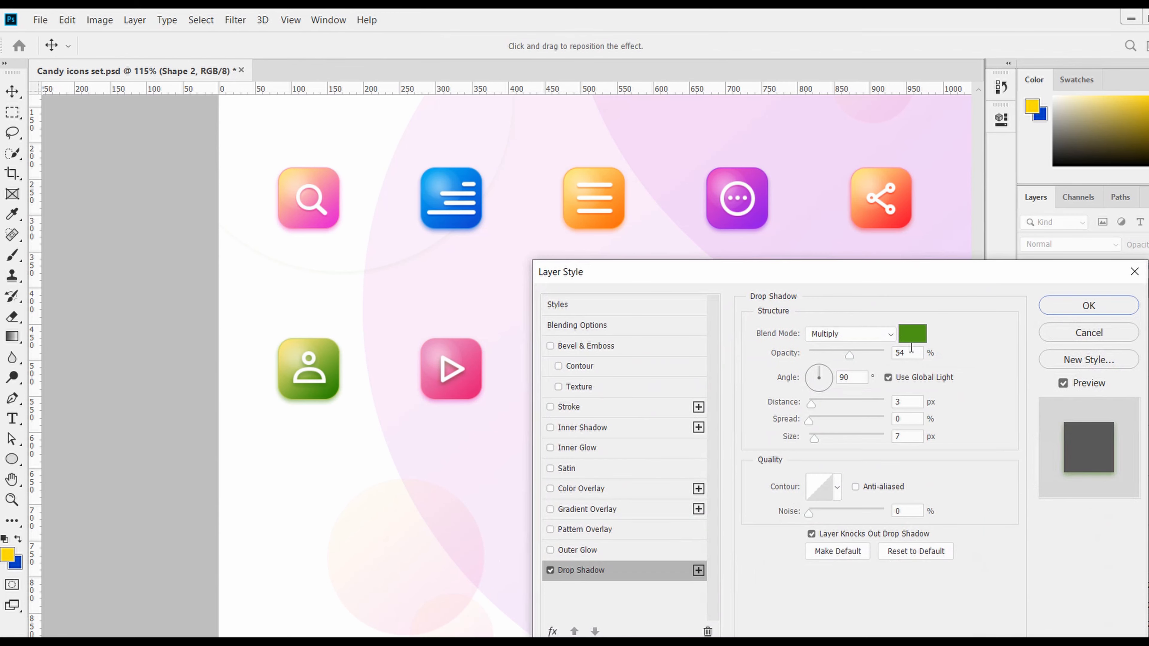
pyautogui.click(912, 334)
pyautogui.click(471, 388)
pyautogui.press('Return')
pyautogui.press('Return')
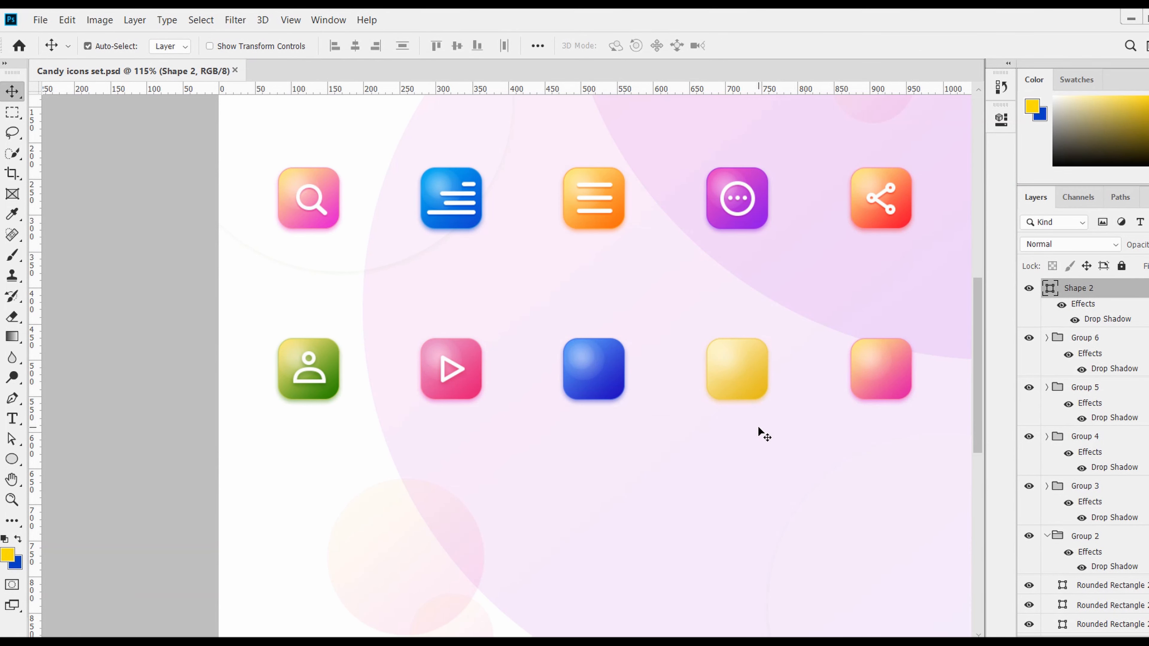
# Duplicate the play triangle onto the blue tile and draw a white 6 px circle without stroke near the tile's upper-left corner.
pyautogui.moveTo(442, 382); pyautogui.dragTo(584, 382)
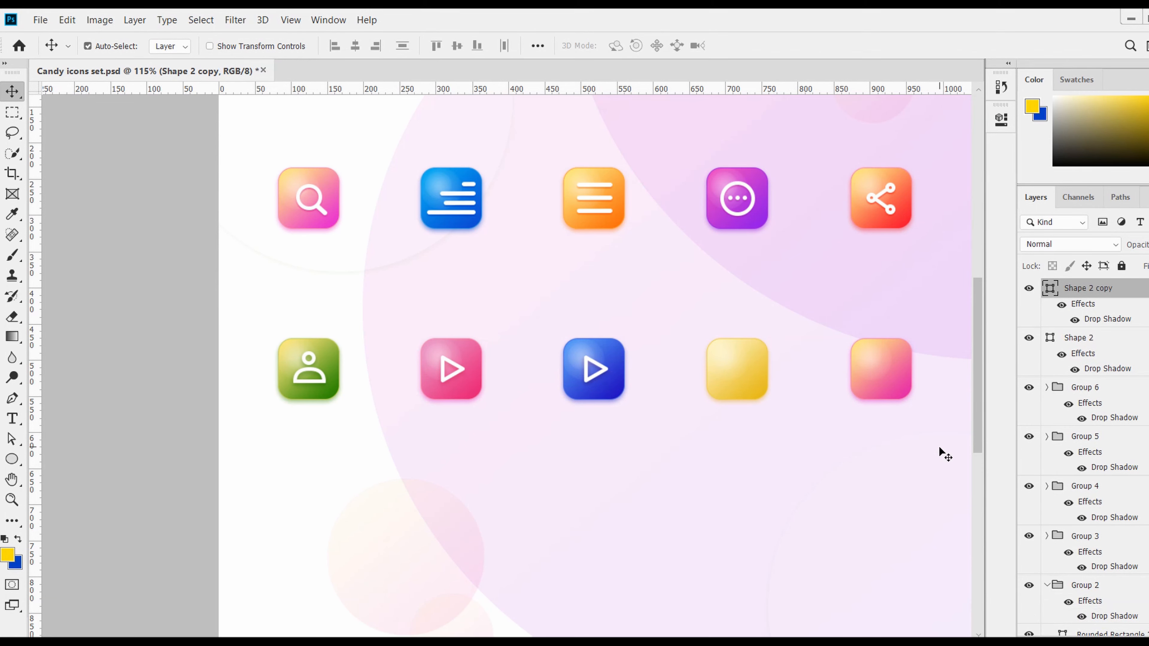
pyautogui.click(11, 460)
pyautogui.scroll(5, 567, 401)
pyautogui.hotkey('ctrl', 'h')
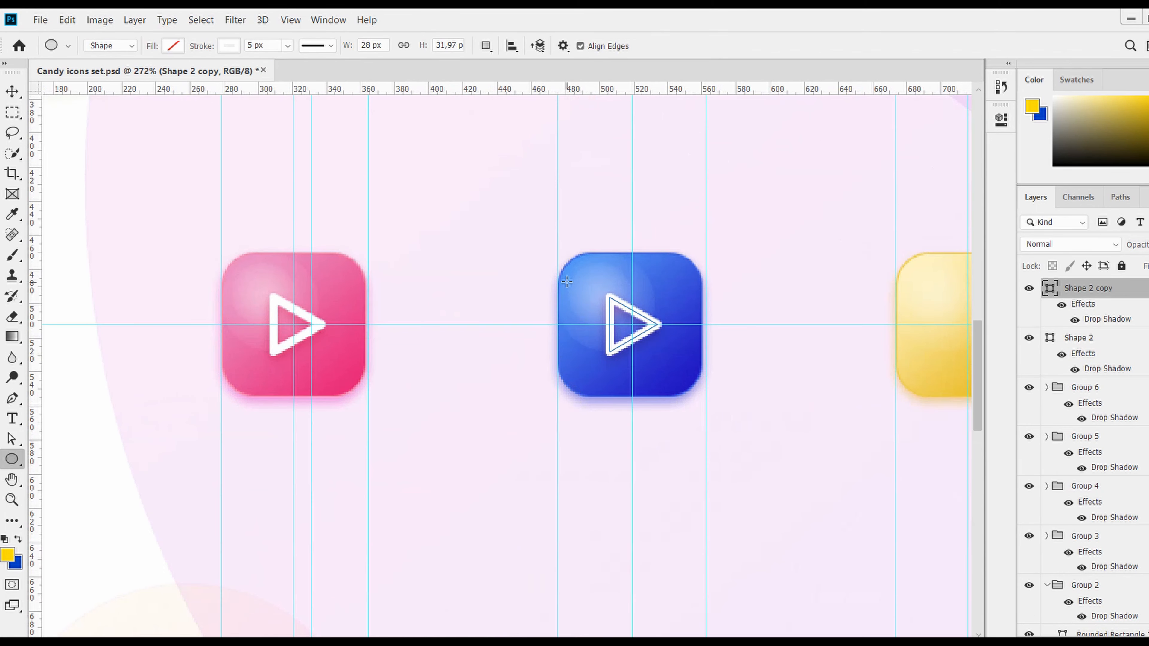
pyautogui.moveTo(581, 280); pyautogui.dragTo(591, 290)
pyautogui.click(777, 235)
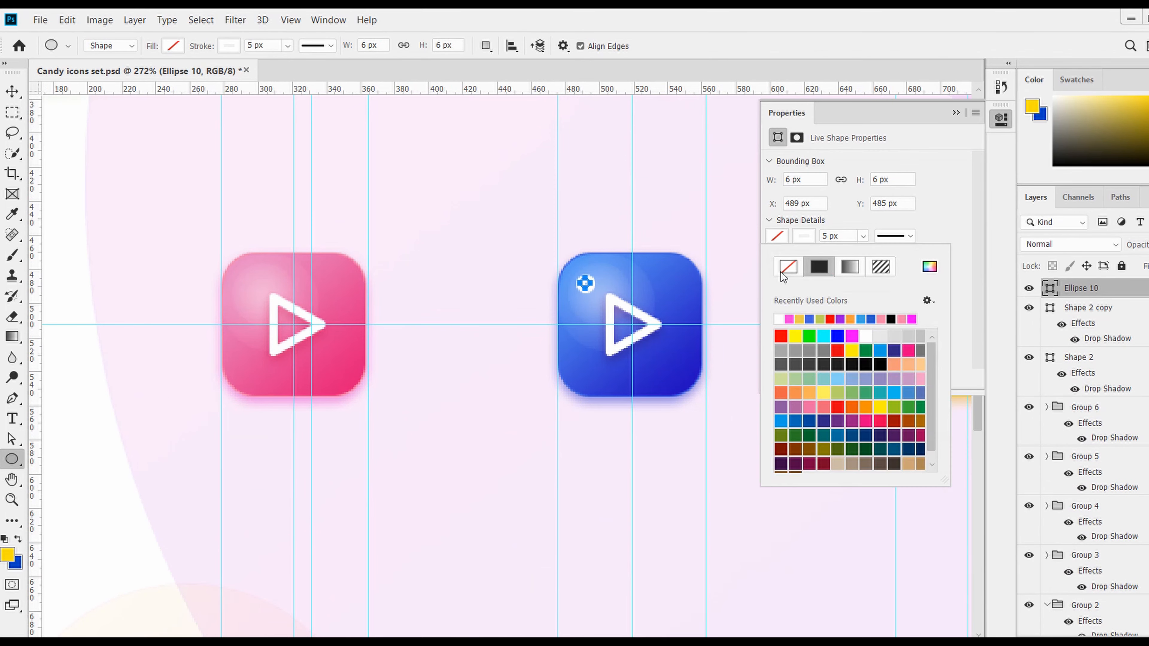
pyautogui.click(778, 319)
# Duplicate the white dot downward at 10 px intervals to form a column of six dots.
pyautogui.press('v')
pyautogui.hotkey('ctrl', 'j')
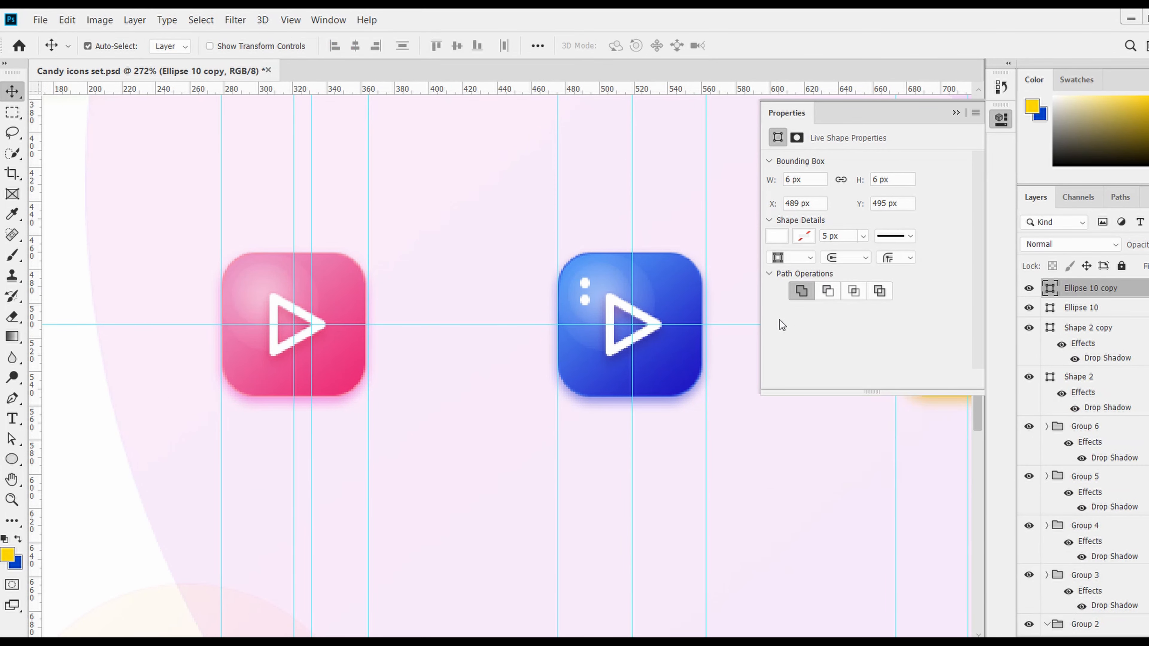
pyautogui.hotkey('ctrl', 'j')
pyautogui.hotkey('shift', 'Down')
pyautogui.hotkey('ctrl', 'j')
pyautogui.hotkey('shift', 'Down')
pyautogui.hotkey('ctrl', 'j')
pyautogui.hotkey('shift', 'Down')
pyautogui.hotkey('ctrl', 'j')
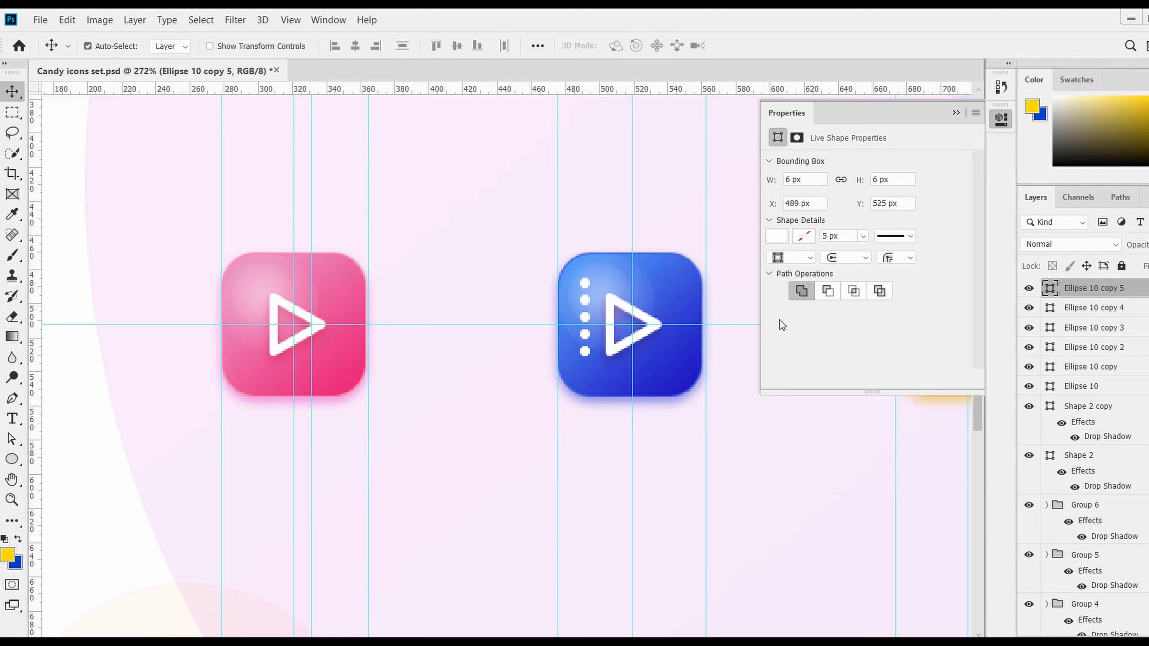
# Duplicate the column of six dots and move the copy right to X 543 px, on the triangle's other side.
pyautogui.keyDown('shift'); pyautogui.click(1094, 387); pyautogui.keyUp('shift')
pyautogui.hotkey('ctrl', 'j')
pyautogui.hotkey('shift', 'Right')
pyautogui.hotkey('shift', 'Right')
pyautogui.hotkey('shift', 'Right')
pyautogui.hotkey('shift', 'Right')
pyautogui.hotkey('shift', 'Right')
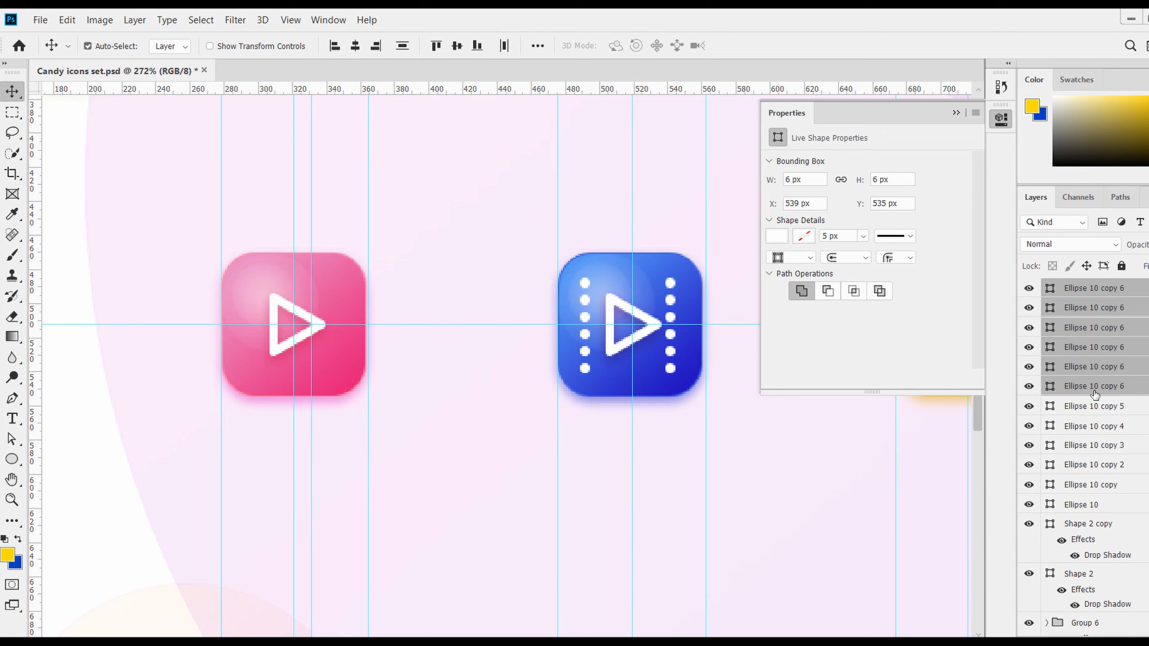
pyautogui.press('Right')
pyautogui.press('Right')
pyautogui.press('Right')
# Group both dot columns with the blue tile's play triangle and paste the copied layer style onto the group.
pyautogui.click(1067, 289)
pyautogui.keyDown('shift'); pyautogui.click(1087, 524); pyautogui.keyUp('shift')
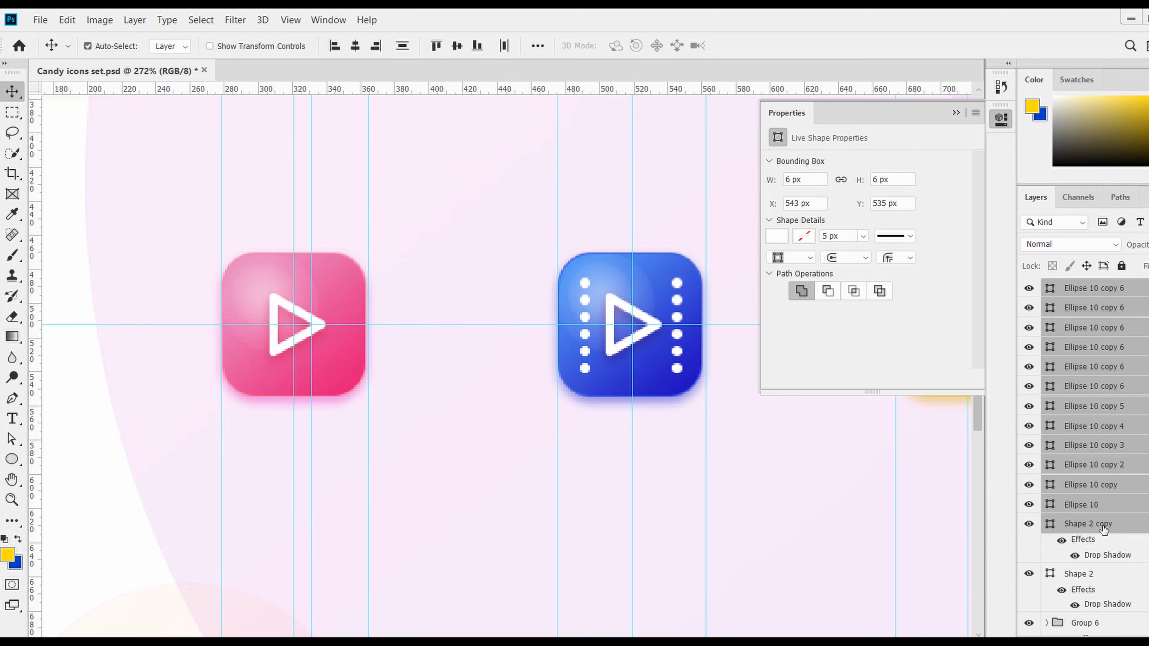
pyautogui.hotkey('ctrl', 'g')
pyautogui.click(1047, 288)
pyautogui.click(1047, 288)
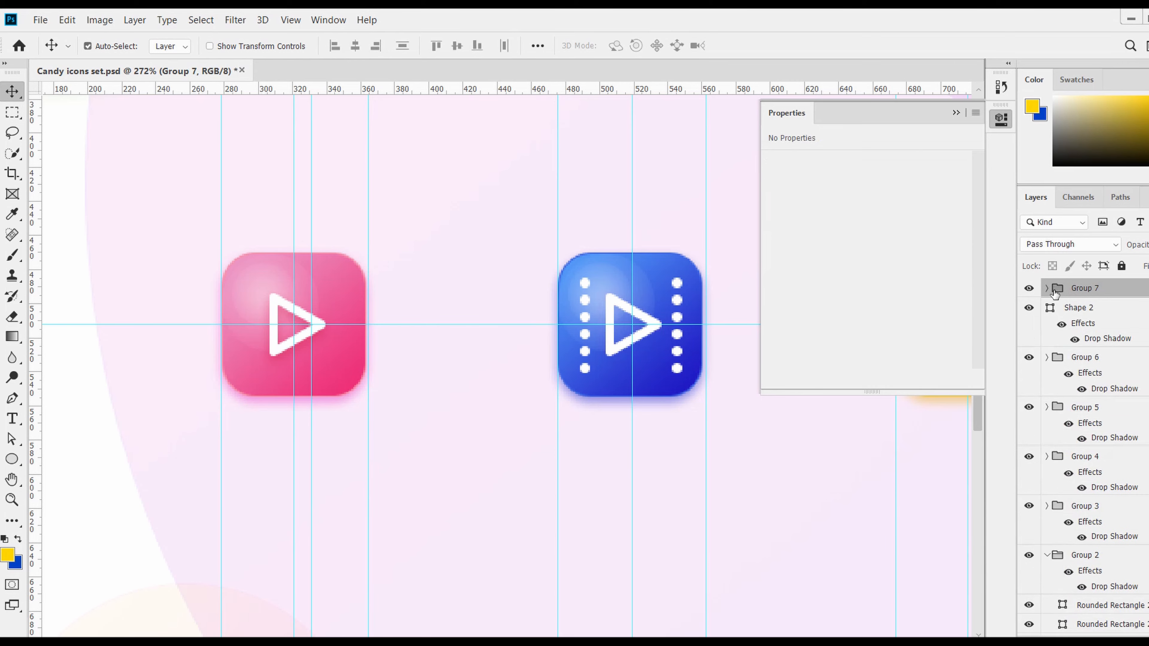
pyautogui.rightClick(1079, 288)
pyautogui.click(973, 475)
# Set the video symbol group's drop shadow colour to a blue sampled from its tile.
pyautogui.doubleClick(1128, 288)
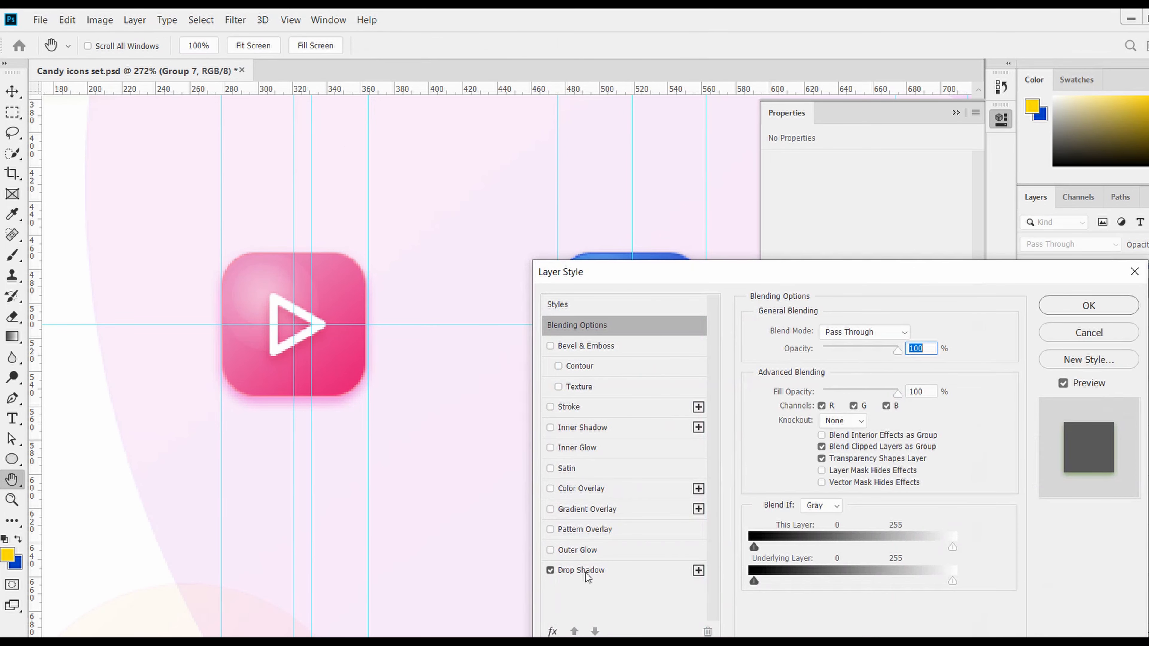
pyautogui.click(573, 571)
pyautogui.click(891, 465)
pyautogui.click(663, 378)
pyautogui.press('Return')
pyautogui.press('Return')
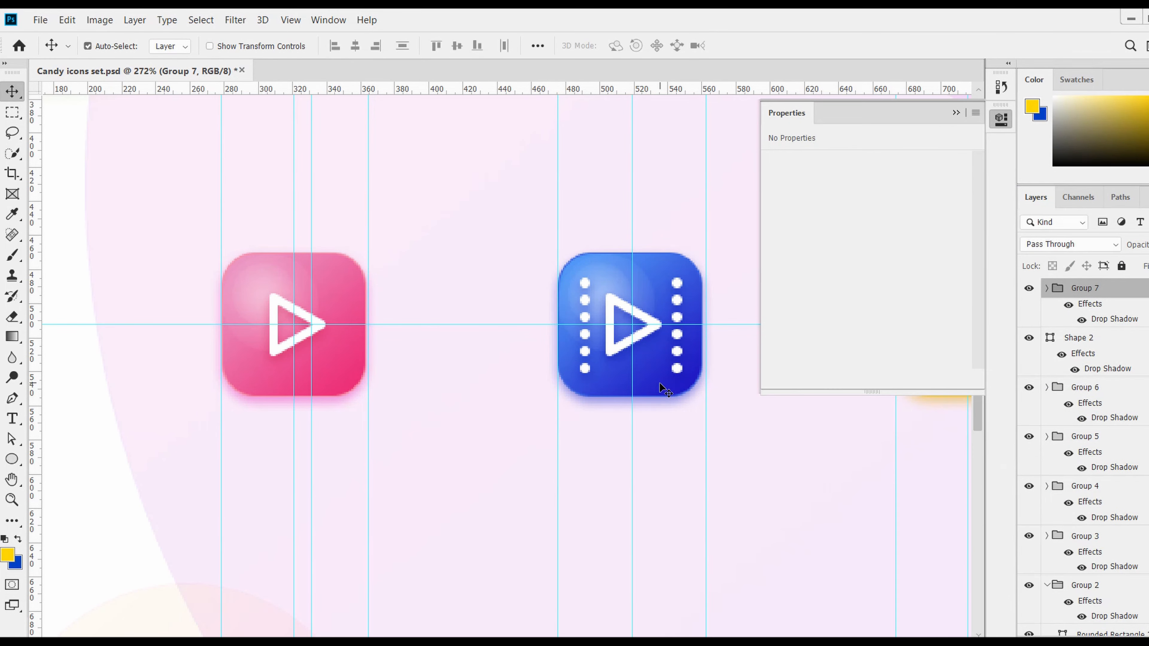
# Collapse the shape properties and save the document.
pyautogui.click(956, 113)
pyautogui.scroll(-6, 854, 362)
pyautogui.hotkey('ctrl', 's')
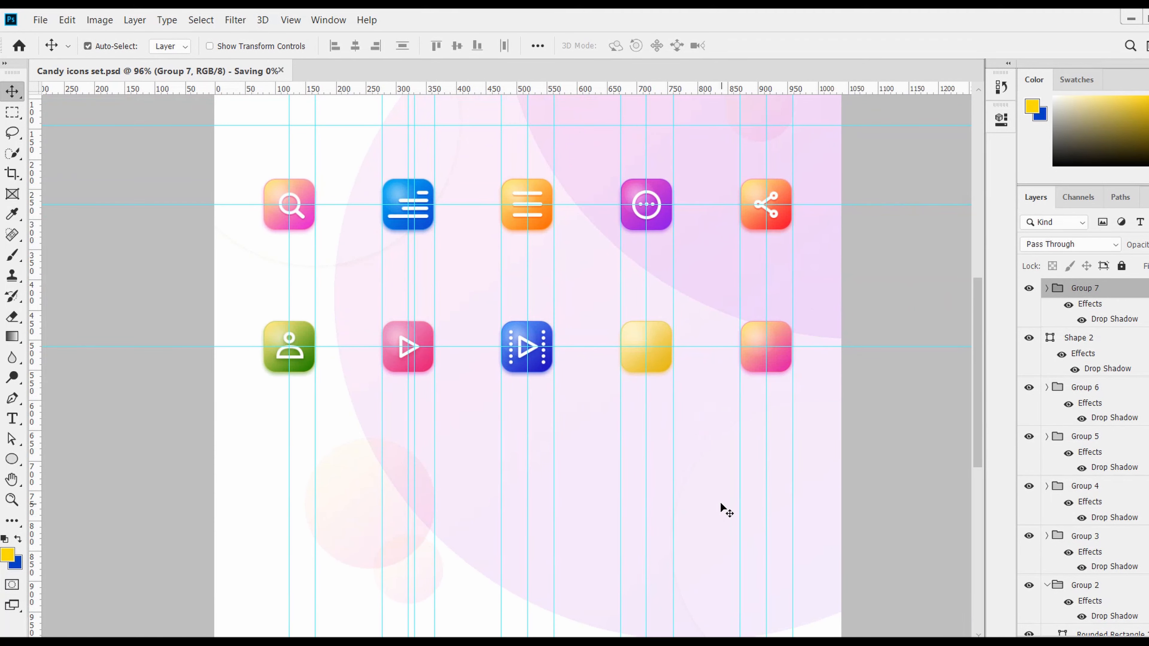
pyautogui.scroll(7, 662, 365)
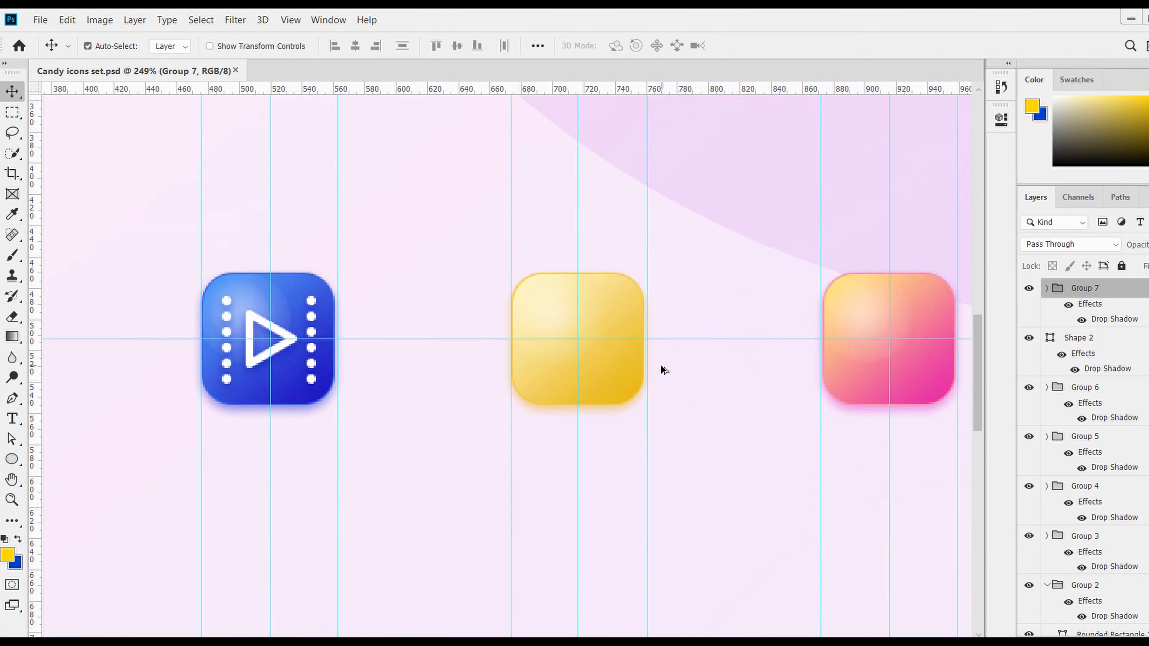
pyautogui.press('u')
pyautogui.moveTo(491, 278); pyautogui.dragTo(533, 364)
pyautogui.hotkey('ctrl', 'z')
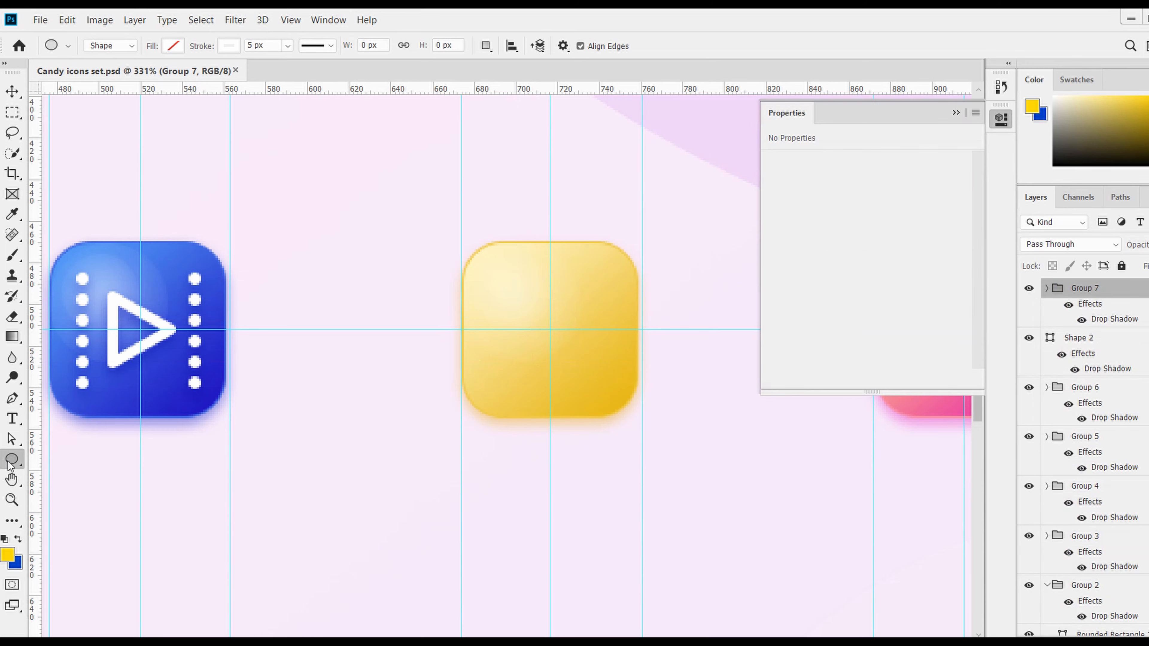
# Draw an unfilled 52 by 52 px rounded rectangle with a 5 px white stroke and 10 px corners on the yellow tile.
pyautogui.rightClick(11, 461)
pyautogui.click(49, 475)
pyautogui.moveTo(495, 277); pyautogui.dragTo(626, 384)
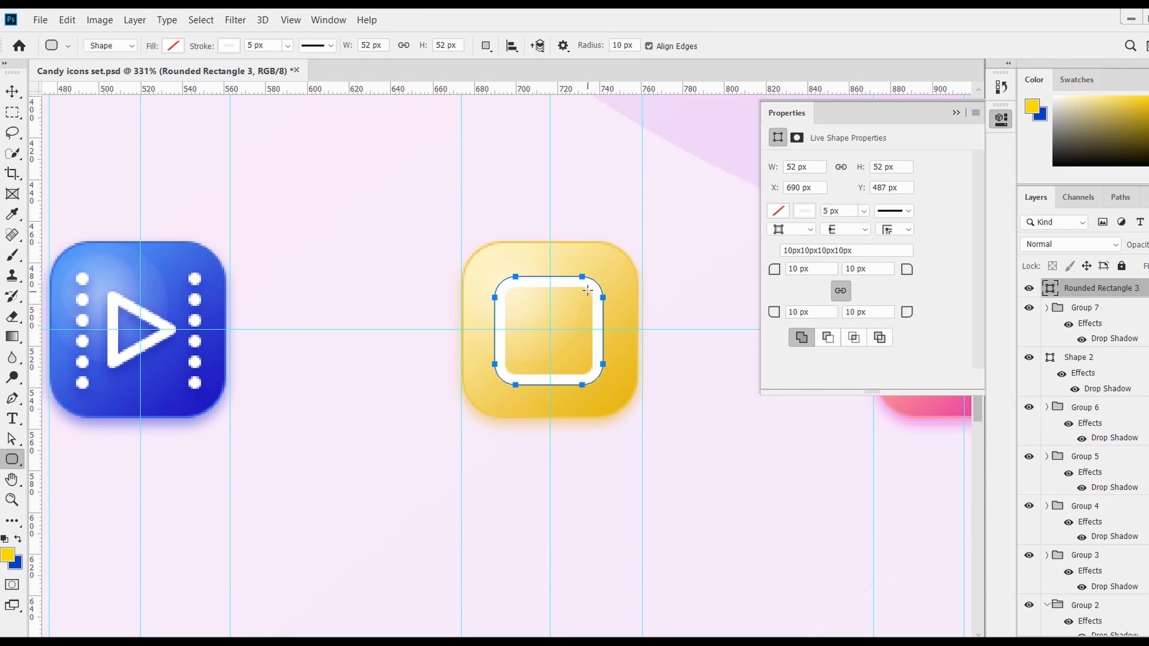
# Move the rounded rectangle's lower points up 10 px to reduce its height to 42 px.
pyautogui.press('a')
pyautogui.moveTo(485, 352); pyautogui.dragTo(634, 400)
pyautogui.hotkey('shift', 'Up')
# Nudge the rounded rectangle down 5 px to Y 492 px to centre it vertically on the yellow tile.
pyautogui.press('v')
pyautogui.click(571, 289)
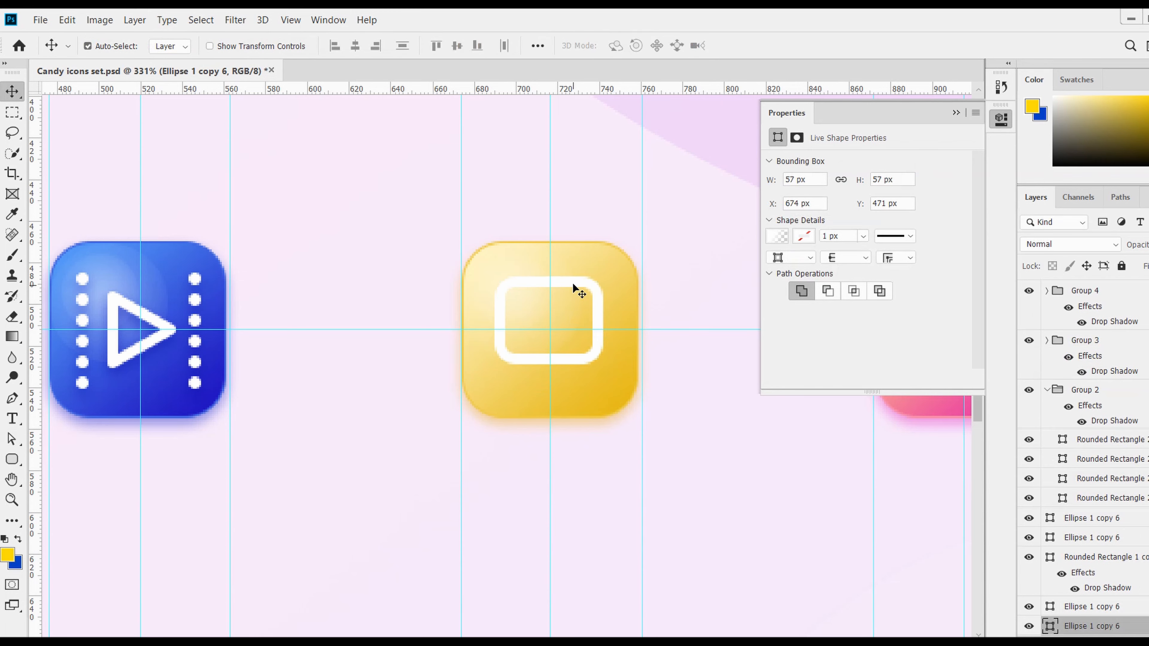
pyautogui.click(583, 282)
pyautogui.press('Down')
pyautogui.hotkey('ctrl', 't')
pyautogui.press('Down')
pyautogui.press('Down')
pyautogui.press('Down')
pyautogui.press('Down')
pyautogui.press('Return')
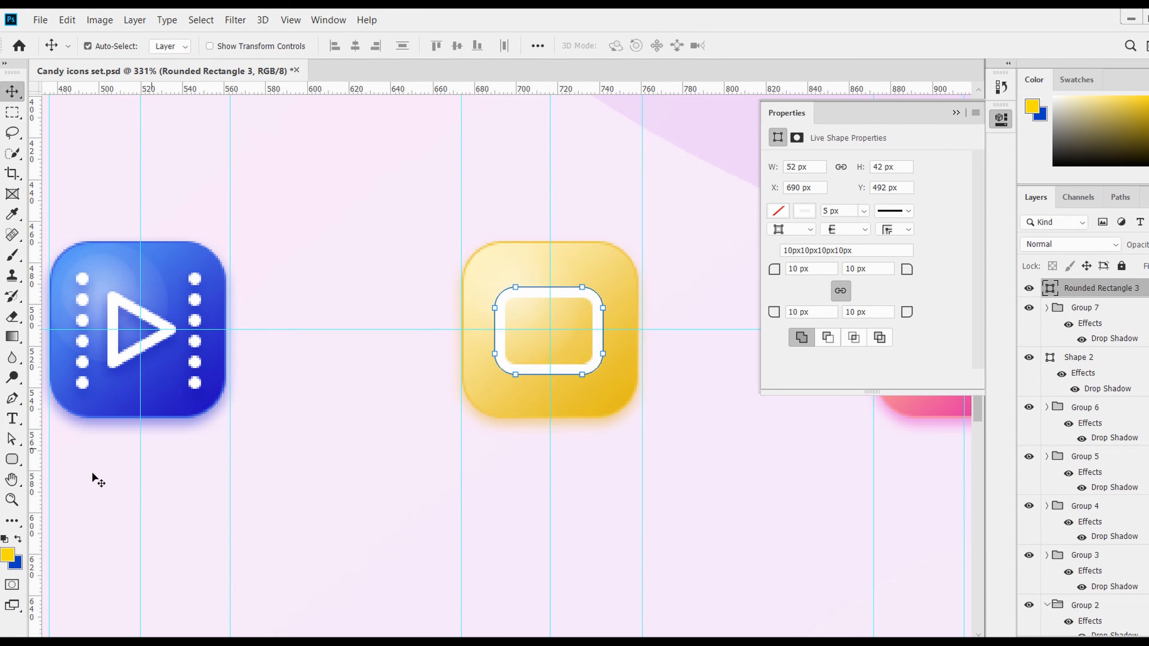
# Draw a 14 by 14 px unfilled circle with a centre-aligned 5 px white stroke inside the rounded rectangle and nudge it to X 709 px.
pyautogui.click(13, 460)
pyautogui.click(63, 489)
pyautogui.moveTo(536, 316); pyautogui.dragTo(567, 349)
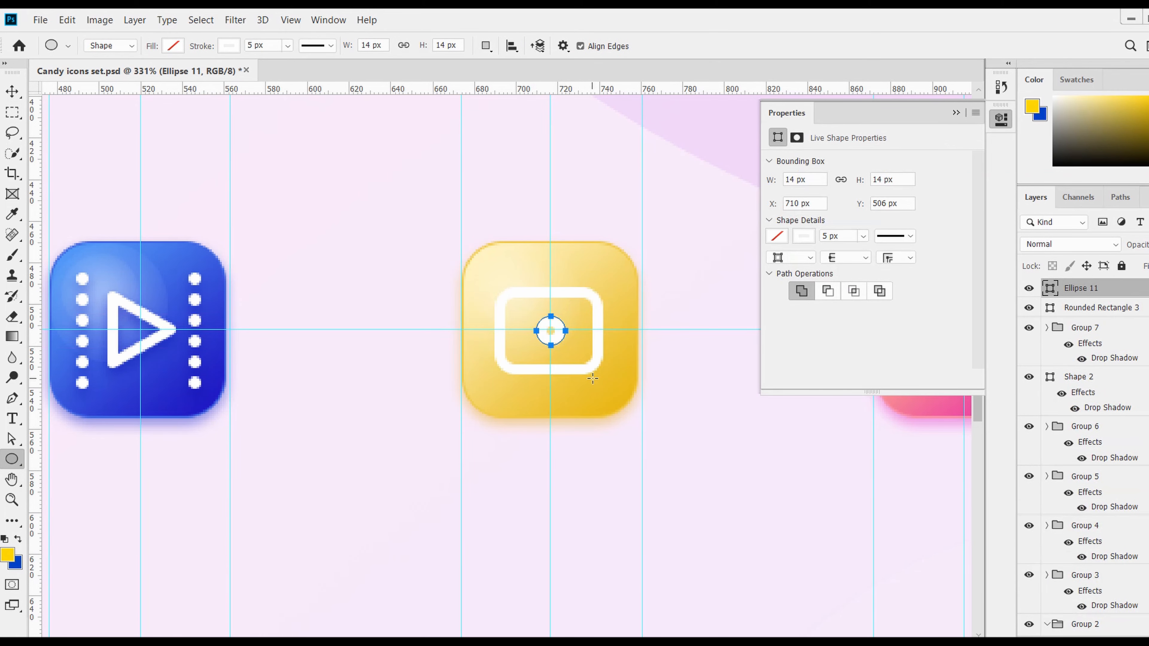
pyautogui.click(312, 46)
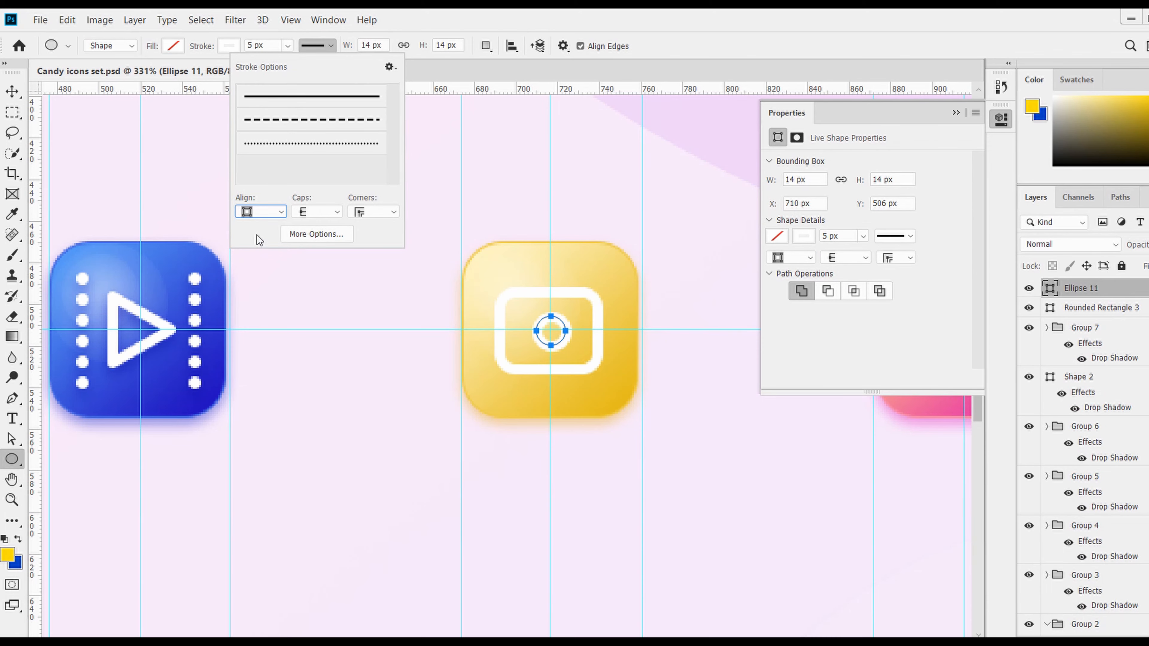
pyautogui.press('v')
pyautogui.press('Left')
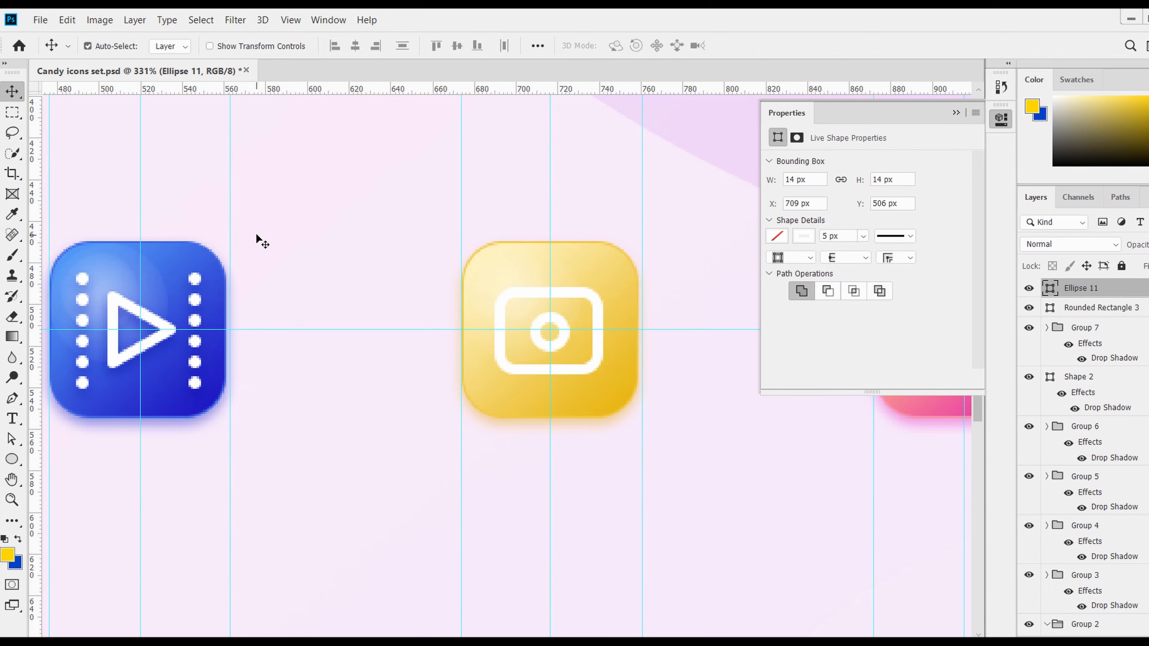
# Duplicate the circle into the rounded rectangle's upper-left corner and scale the copy down to about 4.42 px as a small dot.
pyautogui.keyDown('alt'); pyautogui.moveTo(542, 322); pyautogui.dragTo(529, 314); pyautogui.keyUp('alt')
pyautogui.hotkey('ctrl', 't')
pyautogui.press('Return')
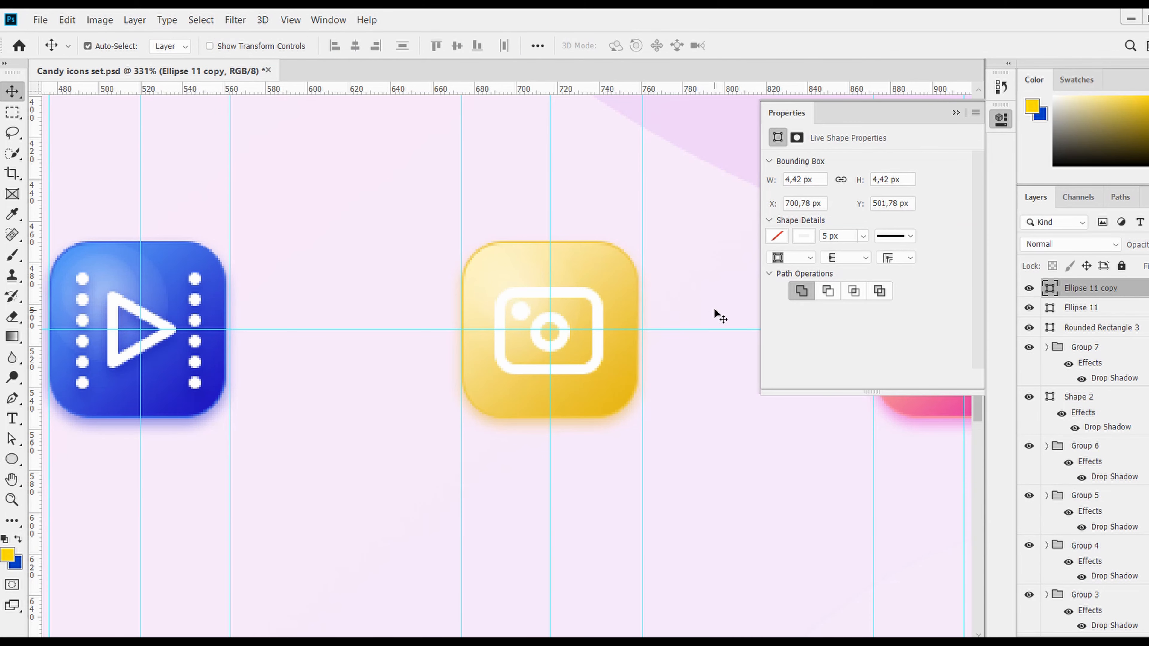
# Group the dot, the circle and the rounded rectangle that form the camera symbol.
pyautogui.scroll(-2, 714, 308)
pyautogui.keyDown('shift'); pyautogui.click(1113, 328); pyautogui.keyUp('shift')
pyautogui.rightClick(1117, 307)
pyautogui.click(1141, 291)
pyautogui.hotkey('ctrl', 'g')
# Paste the copied layer style onto the camera group and recolour its drop shadow with the yellow sampled from the tile.
pyautogui.rightClick(1143, 289)
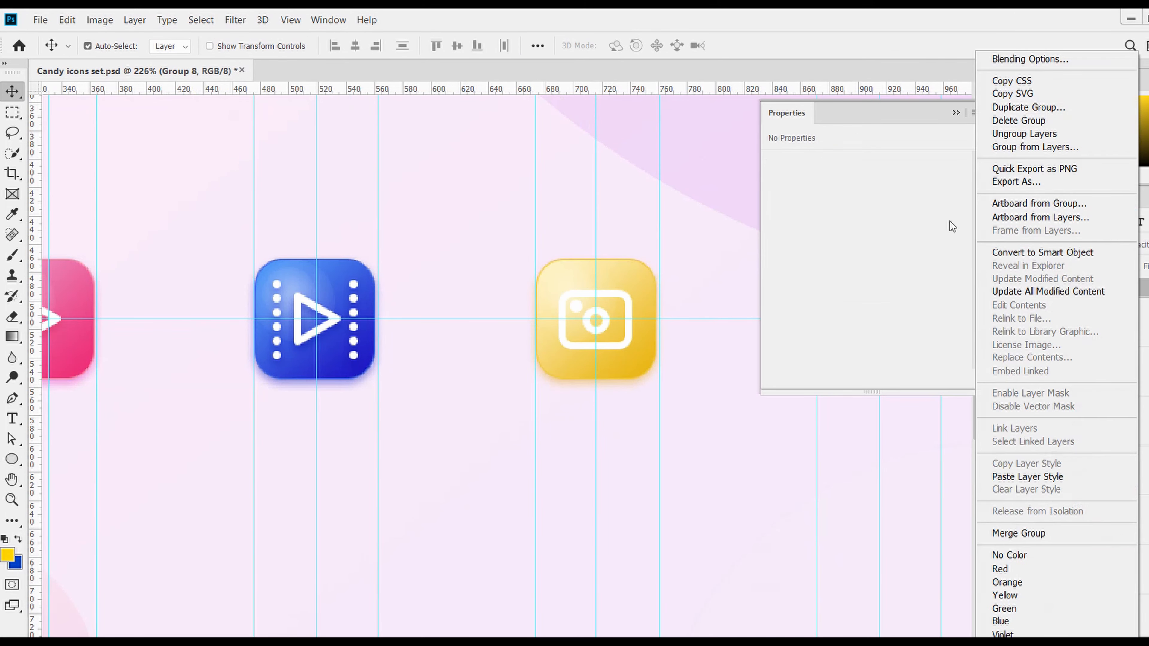
pyautogui.click(1004, 474)
pyautogui.doubleClick(1131, 289)
pyautogui.click(563, 571)
pyautogui.moveTo(858, 272); pyautogui.dragTo(898, 459)
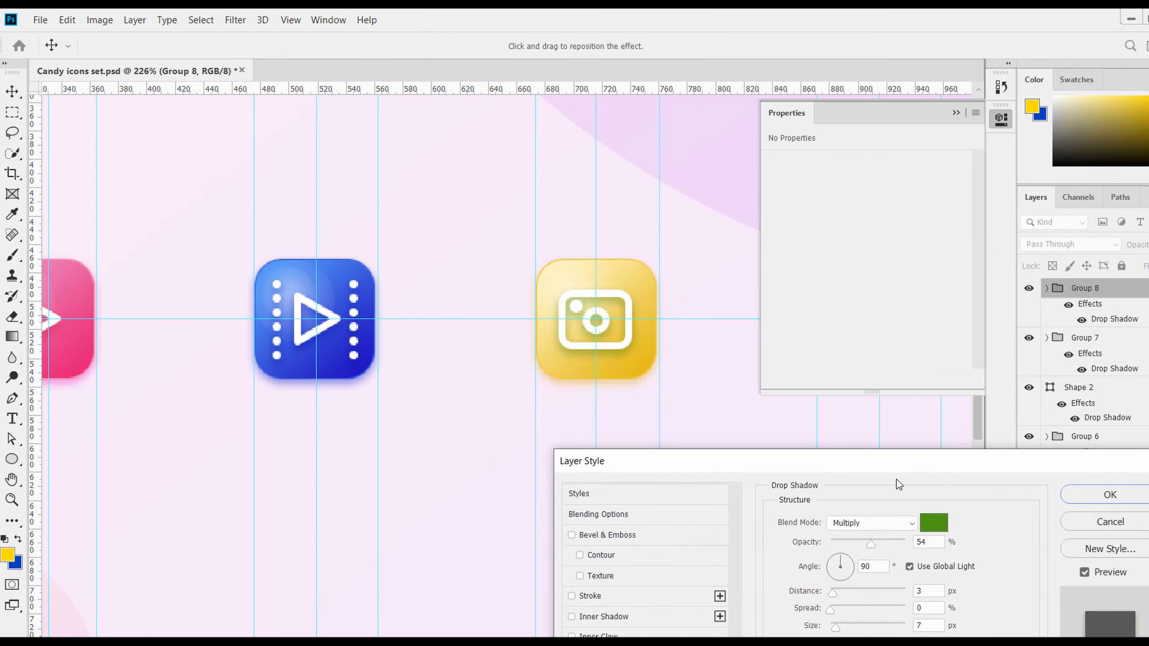
pyautogui.click(933, 523)
pyautogui.click(613, 366)
pyautogui.press('Return')
pyautogui.press('Return')
# Collapse the shape properties and save the document.
pyautogui.click(955, 113)
pyautogui.scroll(-4, 828, 344)
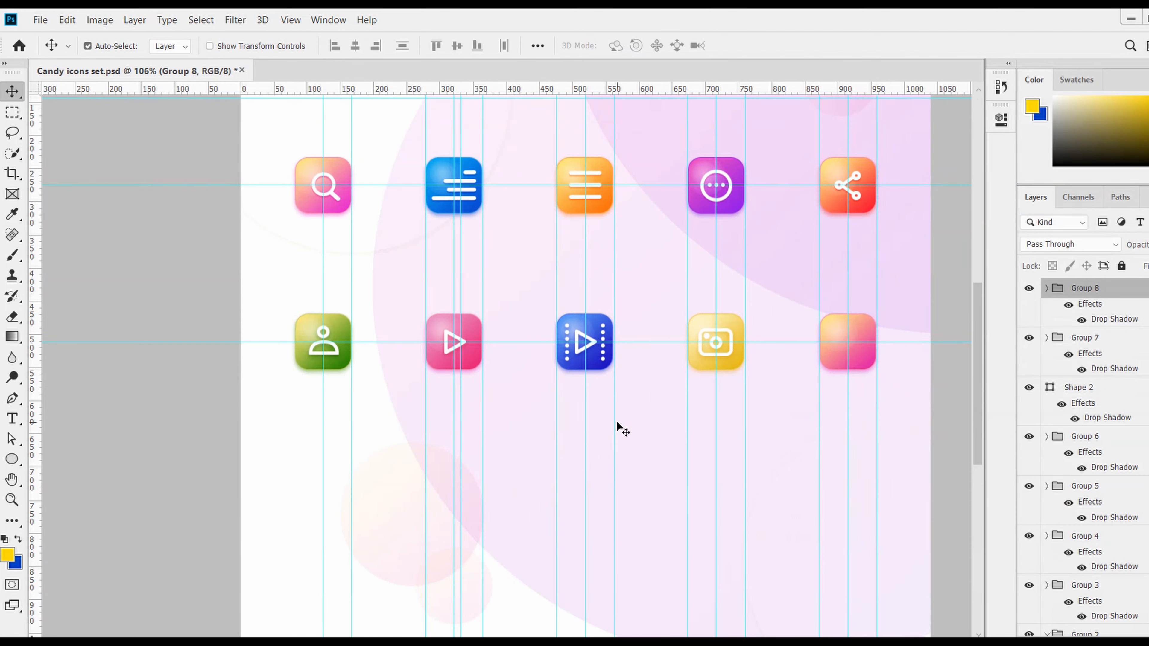
pyautogui.hotkey('ctrl', 's')
# Switch auto-select to Group and copy the camera symbol onto the centre of the pink gradient tile.
pyautogui.scroll(2, 900, 319)
pyautogui.scroll(3, 900, 322)
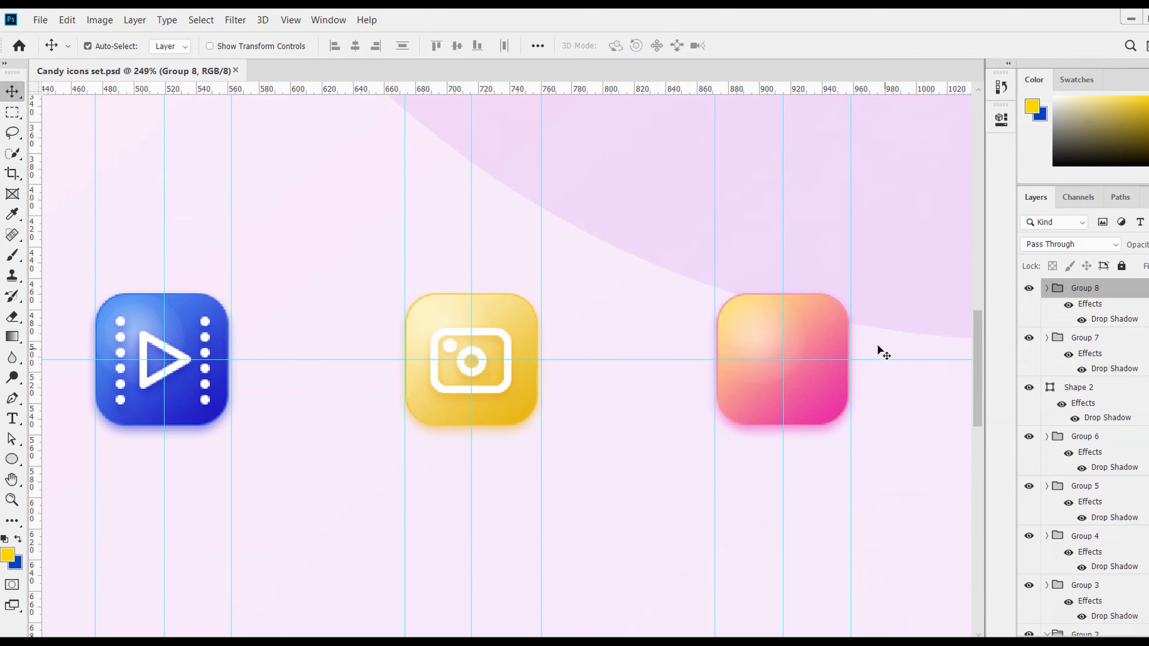
pyautogui.click(164, 47)
pyautogui.click(169, 64)
pyautogui.moveTo(452, 357); pyautogui.dragTo(798, 335)
# Delete the dot and the lens circle from the copied camera group, keeping only the rounded rectangle.
pyautogui.click(1047, 288)
pyautogui.click(1109, 337)
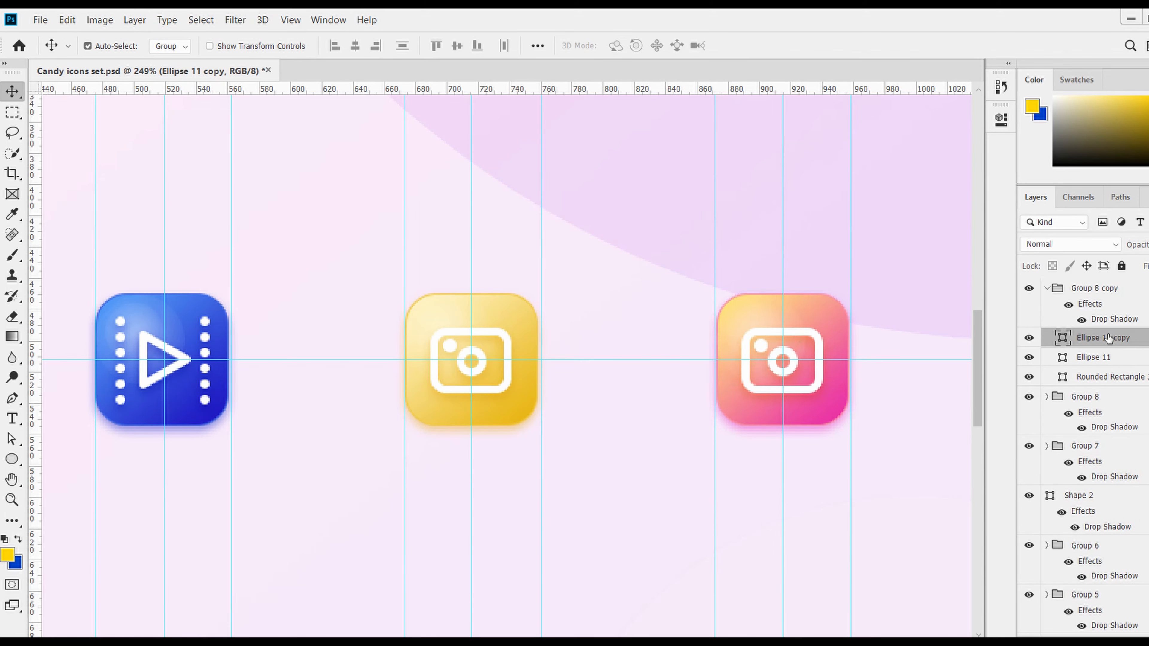
pyautogui.press('Delete')
pyautogui.press('Delete')
# Duplicate the rounded rectangle group and scale the copy to 61.54% width and 57.14% height, centred inside the outer frame.
pyautogui.moveTo(810, 333); pyautogui.dragTo(807, 347)
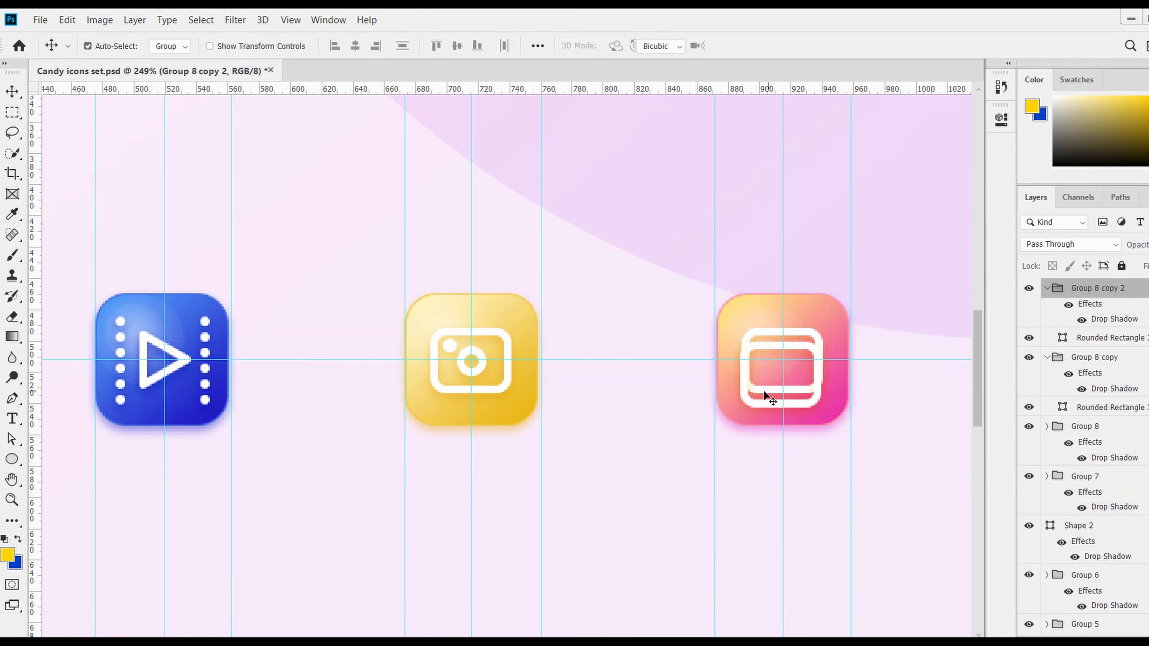
pyautogui.hotkey('ctrl', 't')
pyautogui.moveTo(742, 403); pyautogui.dragTo(802, 379)
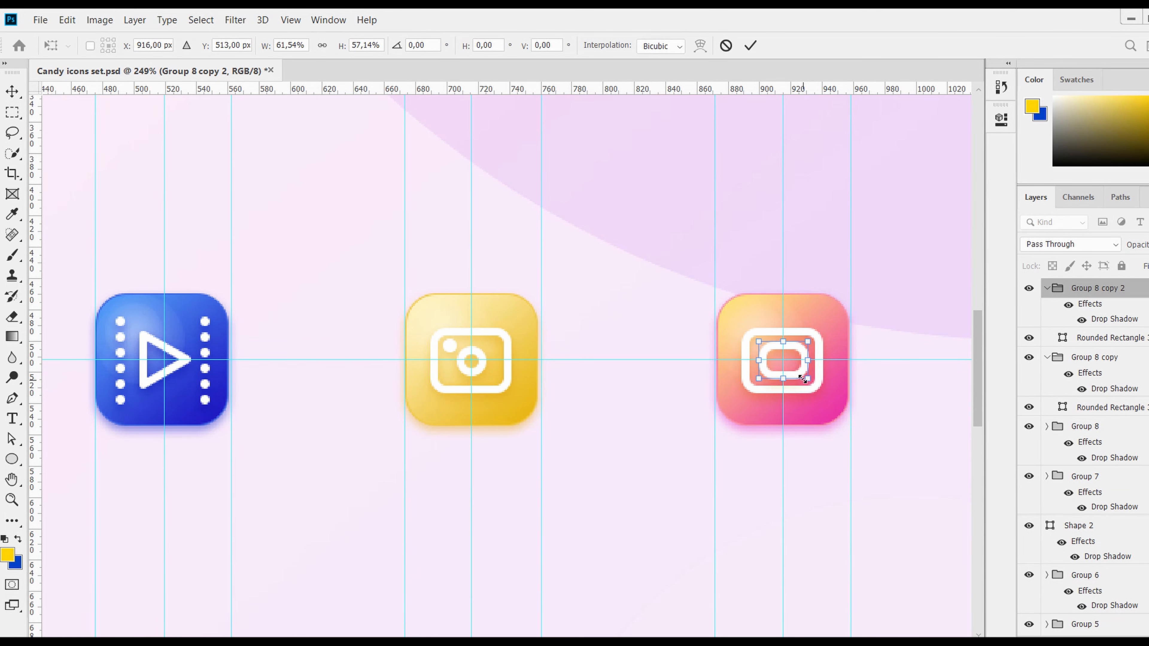
pyautogui.press('Return')
# Draw a 5 px slanted white antenna line, about 16 by 18 px, rising from the middle of the outer frame's top edge.
pyautogui.click(14, 450)
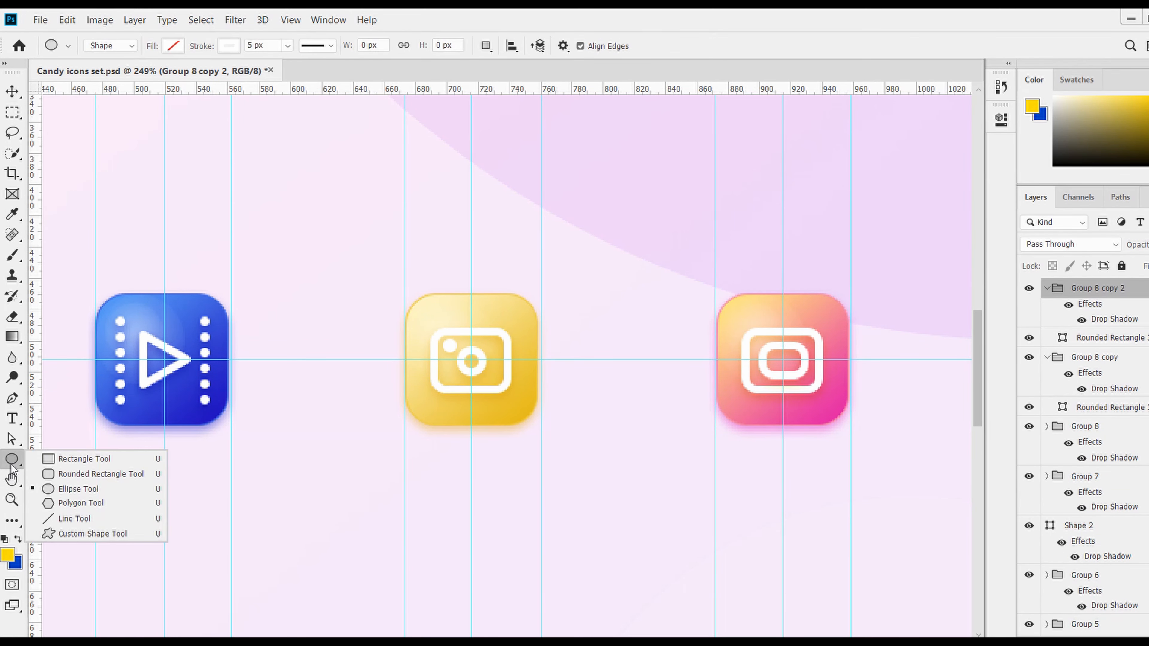
pyautogui.click(90, 518)
pyautogui.moveTo(786, 329); pyautogui.dragTo(800, 307)
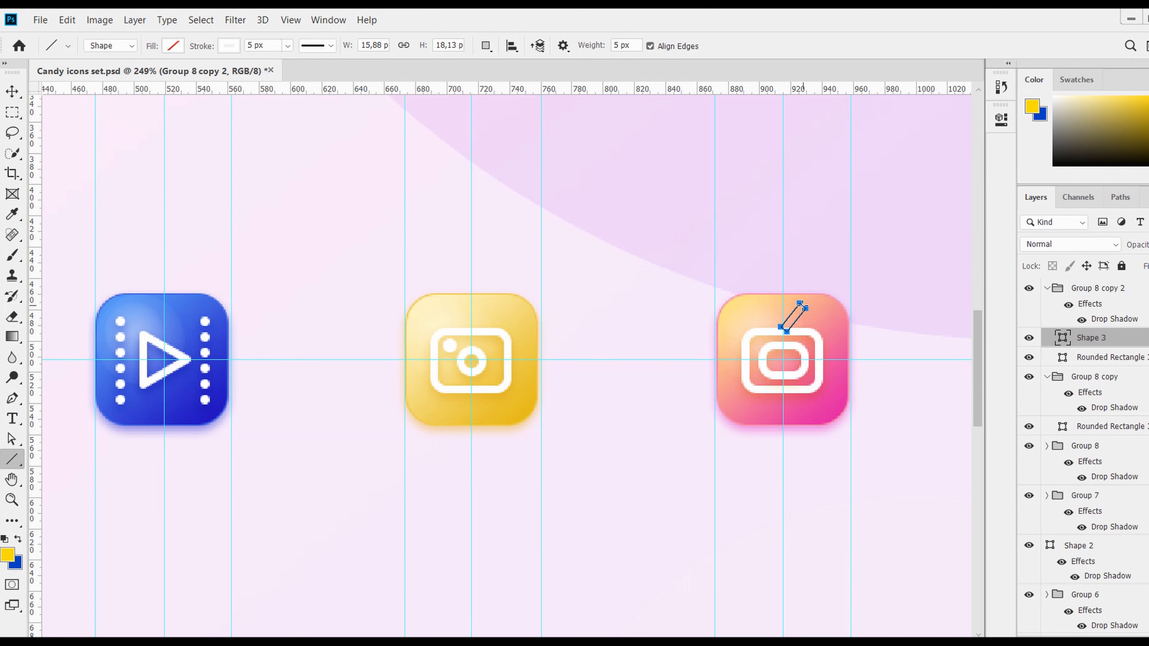
pyautogui.click(317, 45)
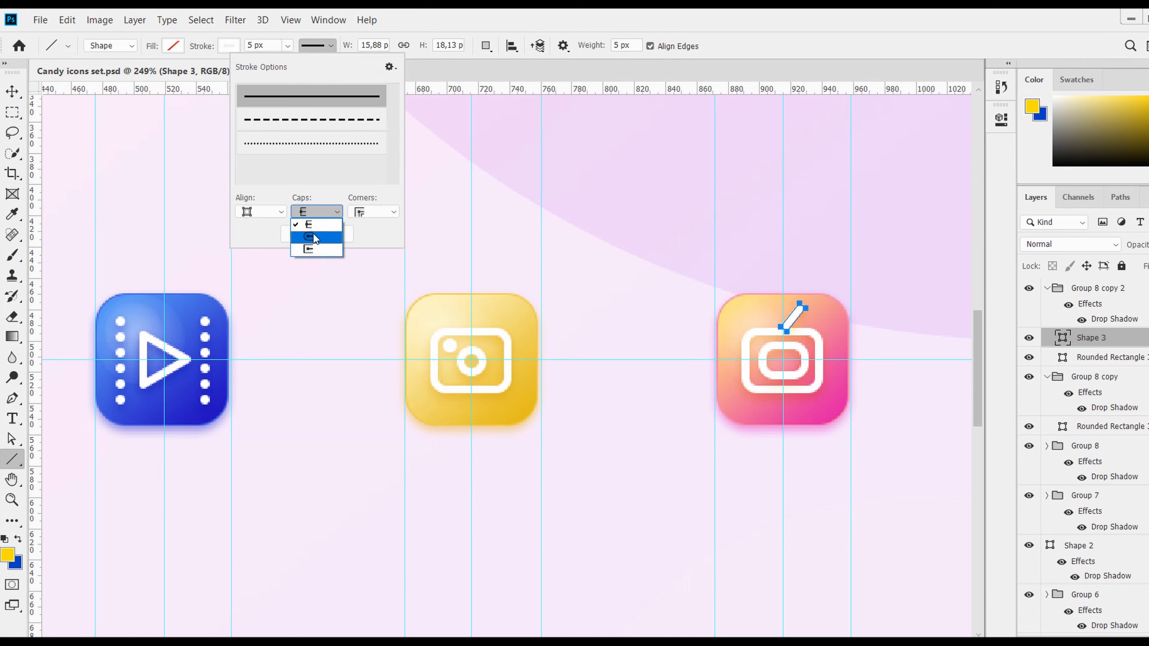
pyautogui.click(790, 324)
pyautogui.press('v')
# Order the antenna line below the inner rectangle and ungroup the outer frame, placing it in the same group beneath the line.
pyautogui.moveTo(1104, 338); pyautogui.dragTo(1105, 366)
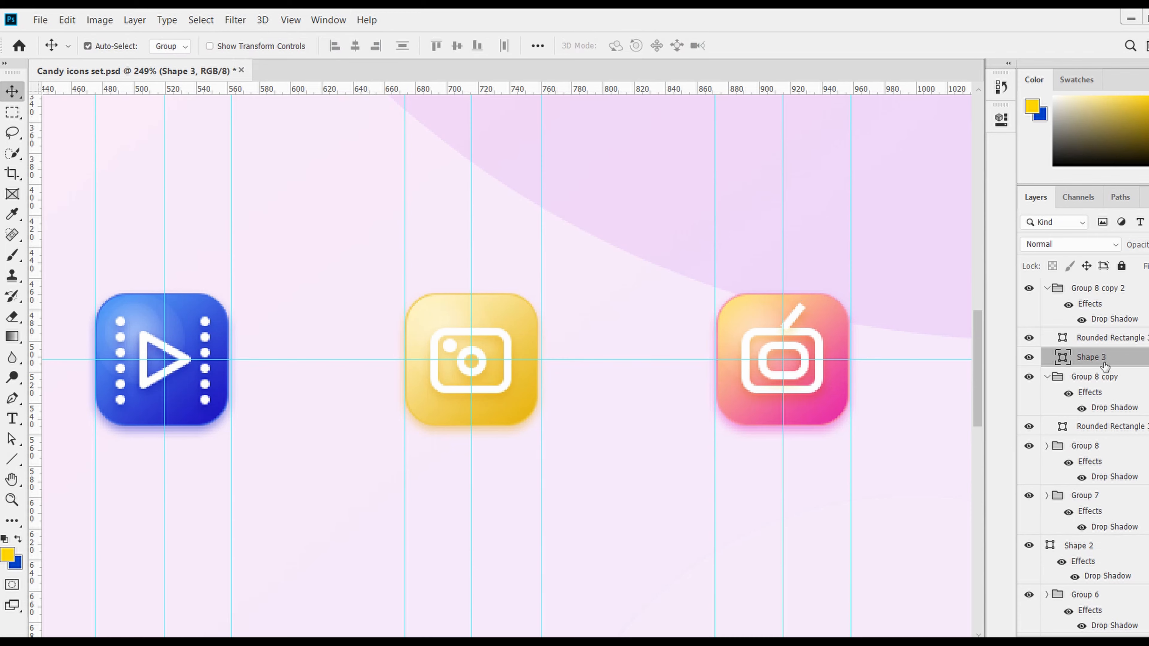
pyautogui.click(1030, 383)
pyautogui.click(1029, 382)
pyautogui.rightClick(1090, 380)
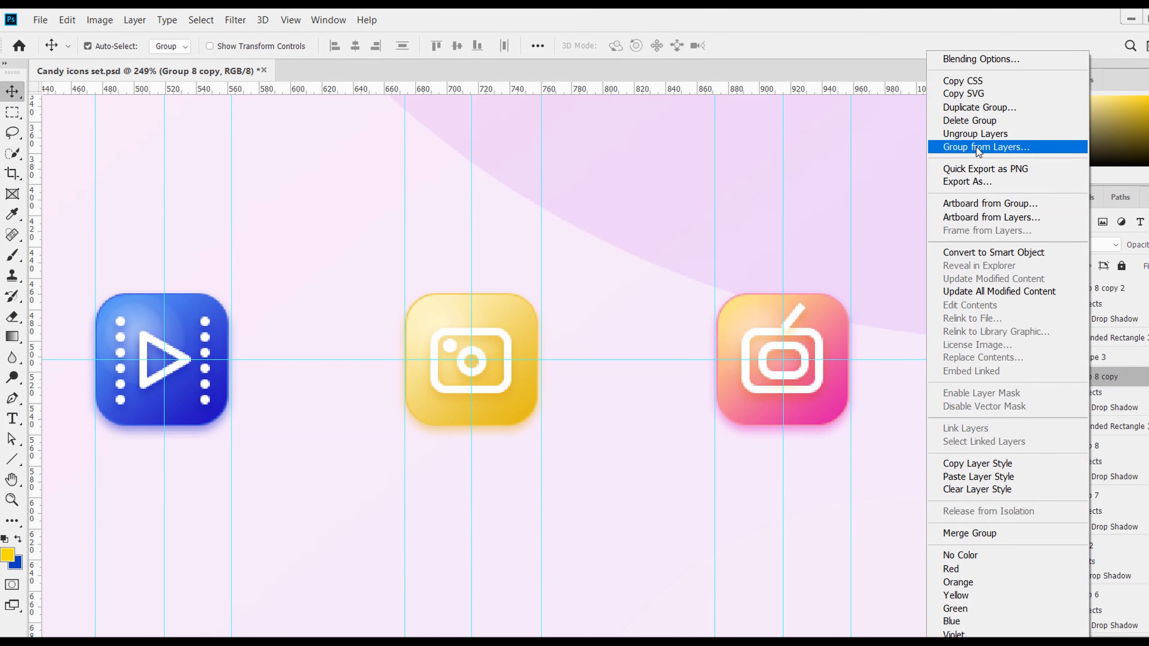
pyautogui.click(975, 134)
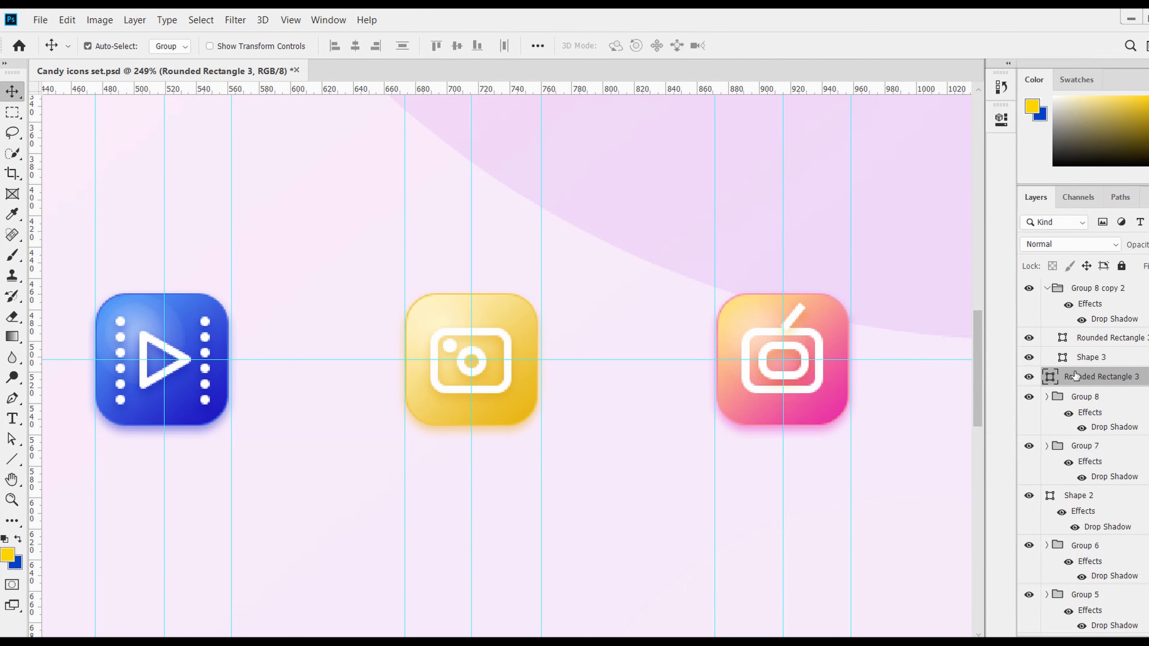
# Switch auto-select to Layer, duplicate the antenna line, flip the copy horizontally and place it opposite the original to form a V.
pyautogui.click(796, 312)
pyautogui.click(170, 46)
pyautogui.click(170, 63)
pyautogui.click(797, 315)
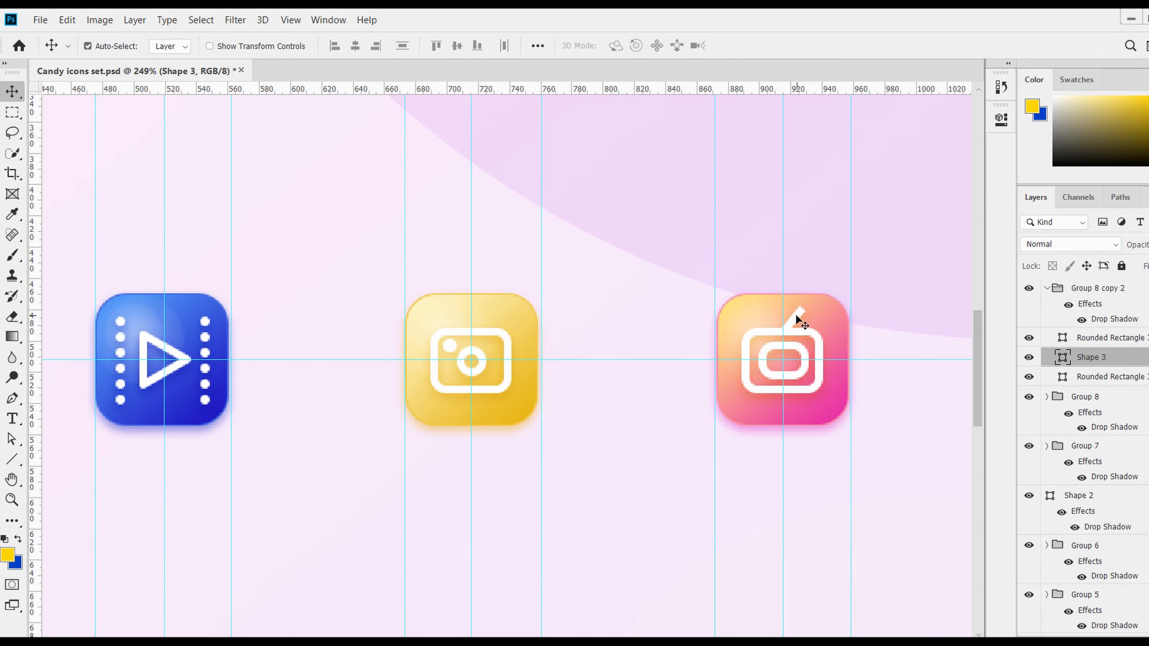
pyautogui.hotkey('ctrl', 'j')
pyautogui.hotkey('ctrl', 't')
pyautogui.rightClick(795, 314)
pyautogui.click(869, 509)
pyautogui.press('Return')
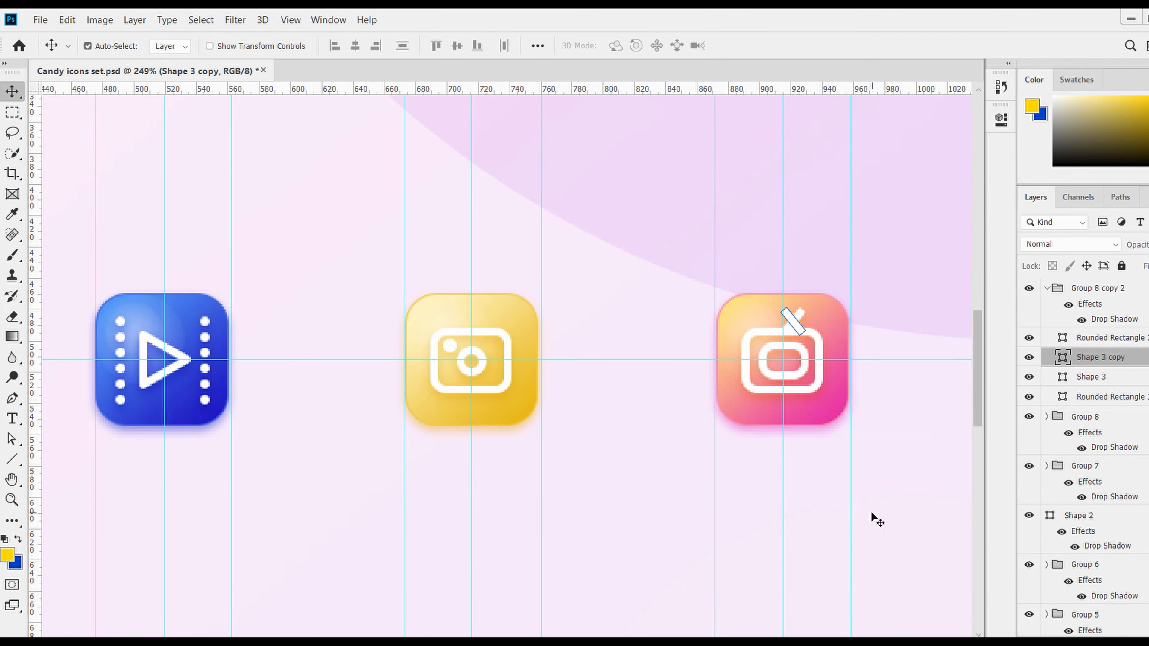
pyautogui.scroll(-5, 609, 447)
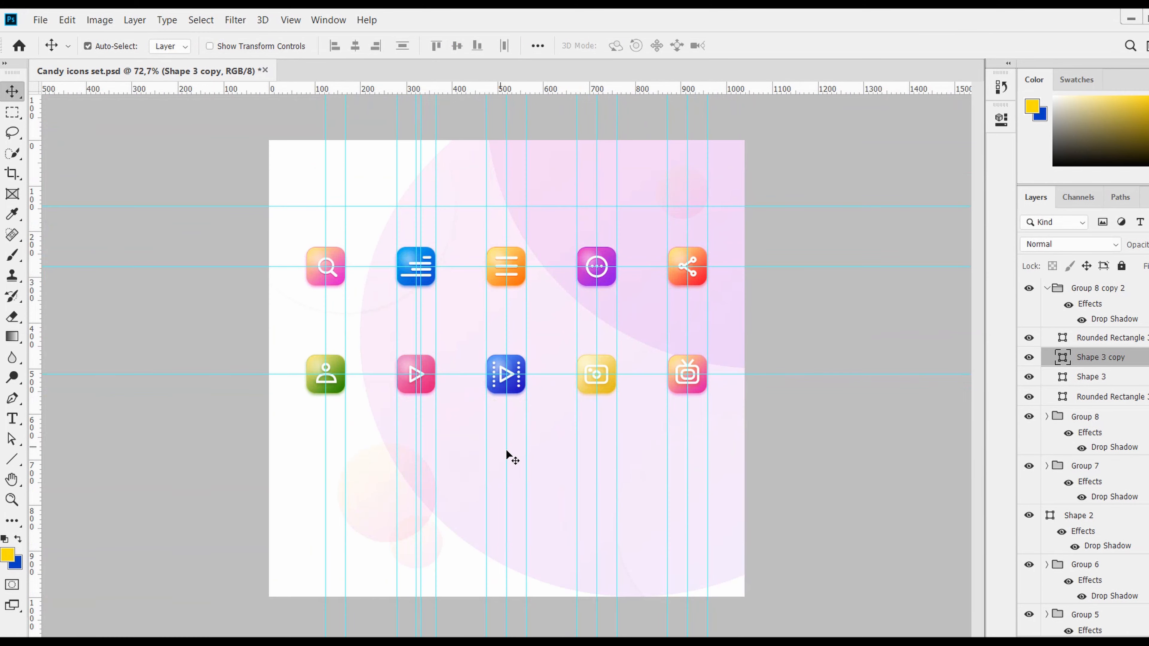